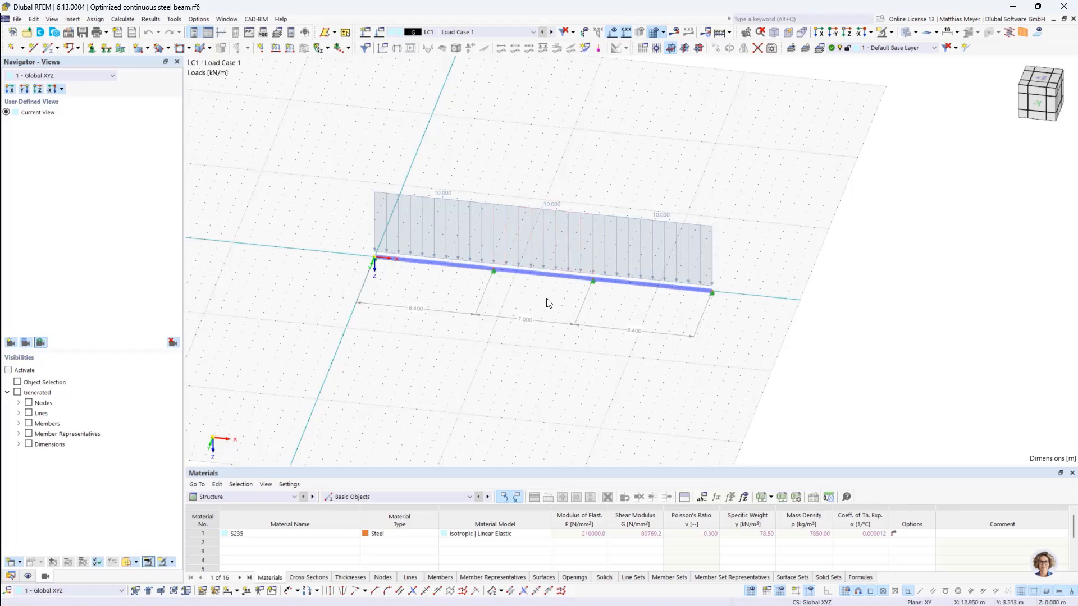
- Inspect the continuous beam's spans and loading from several angles, and review the settings of Load Case 1
ctrl+middle_drag(546, 303, 566, 284)
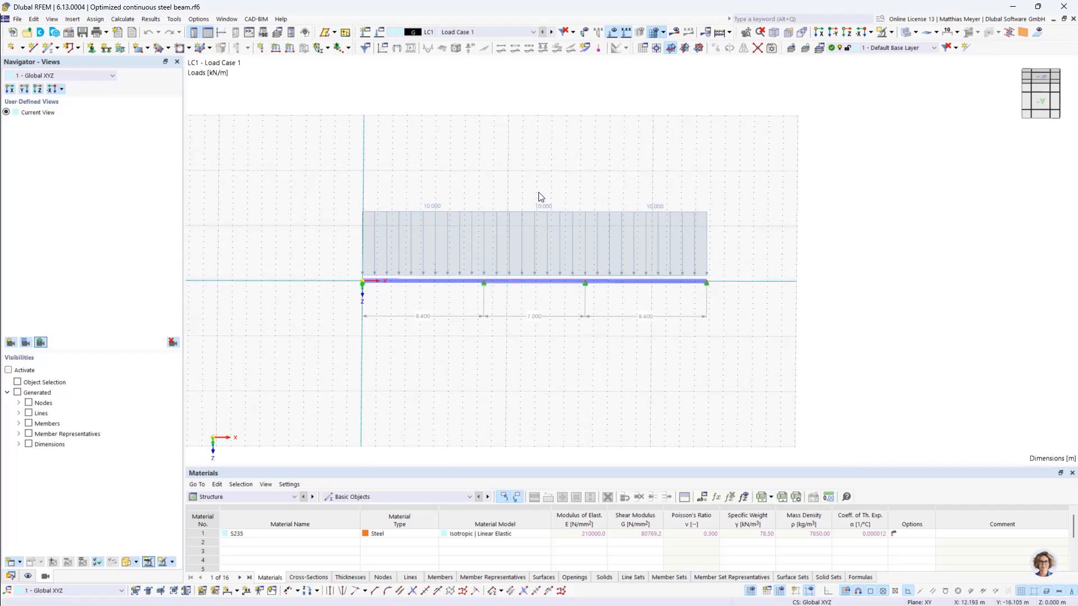
ctrl+middle_drag(759, 262, 708, 283)
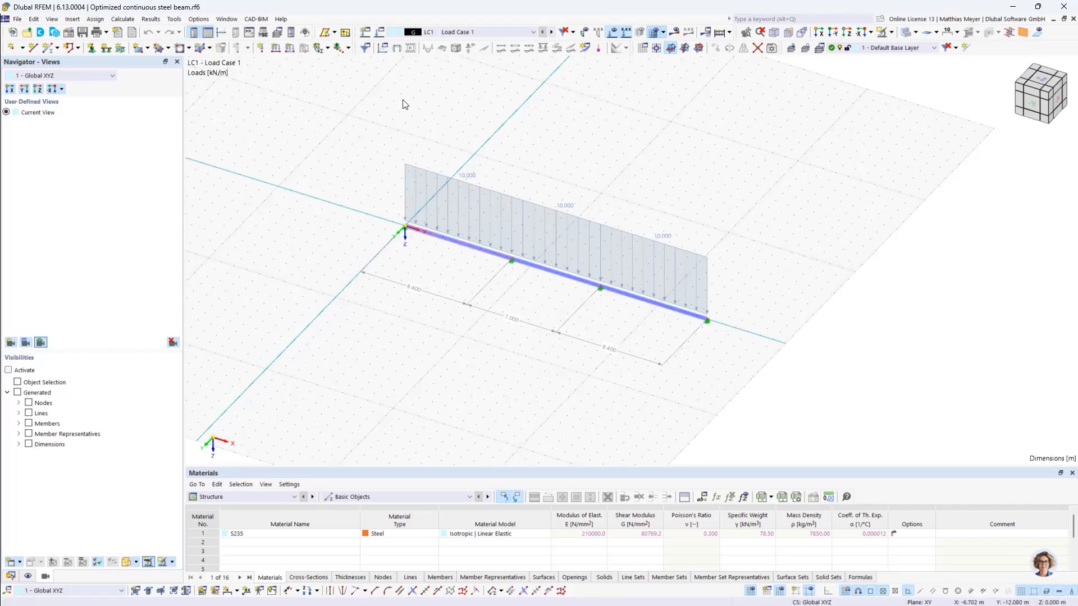
click(379, 32)
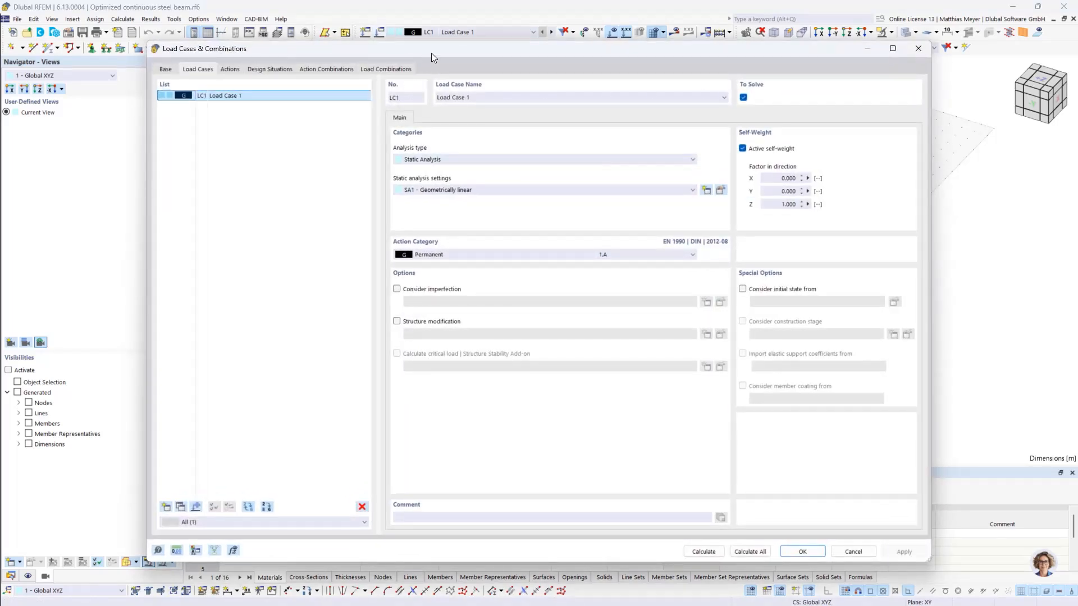
drag(431, 53, 408, 53)
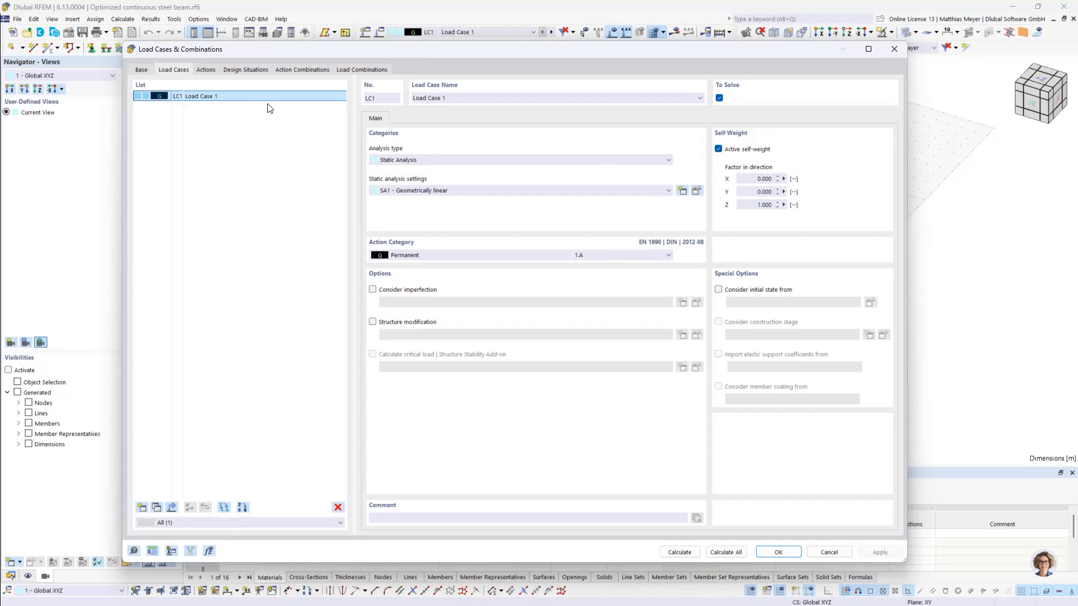
click(896, 49)
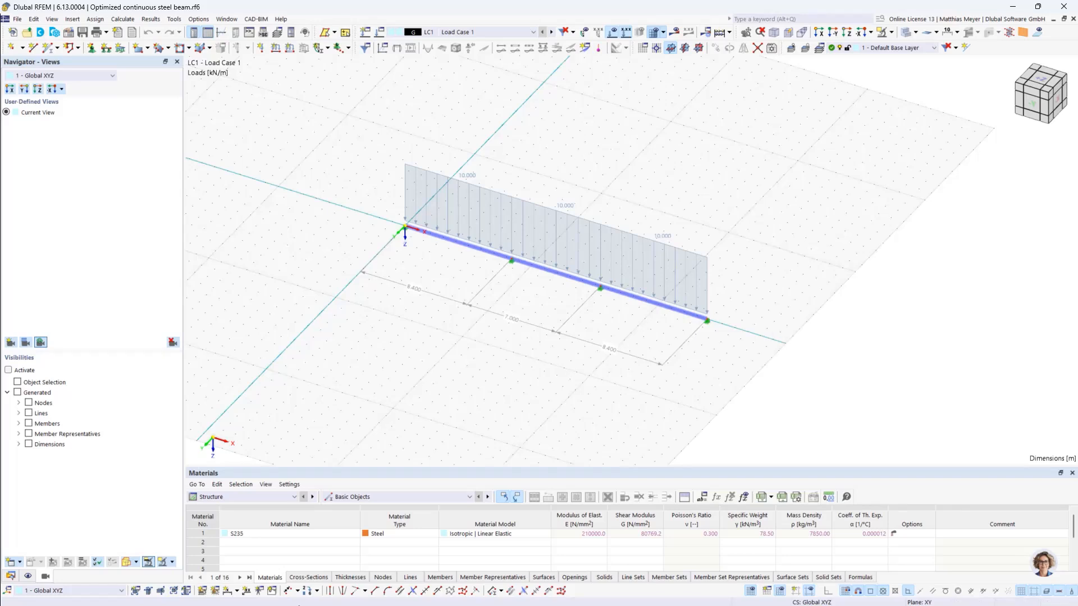
- Examine the material and cross-section defined in the Optimized continuous steel beam model's data tree
click(10, 577)
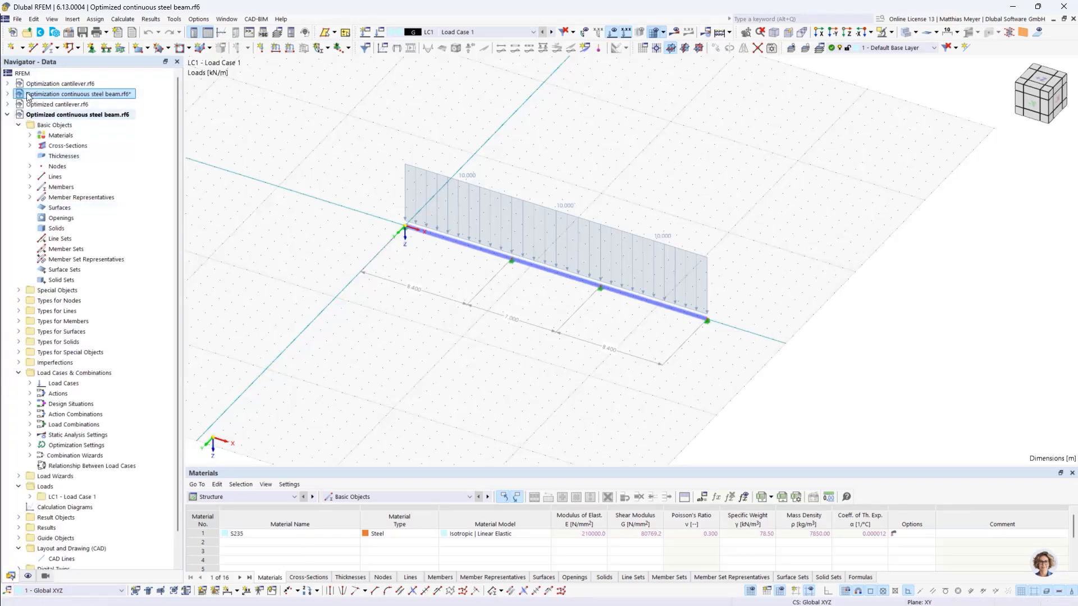
click(30, 135)
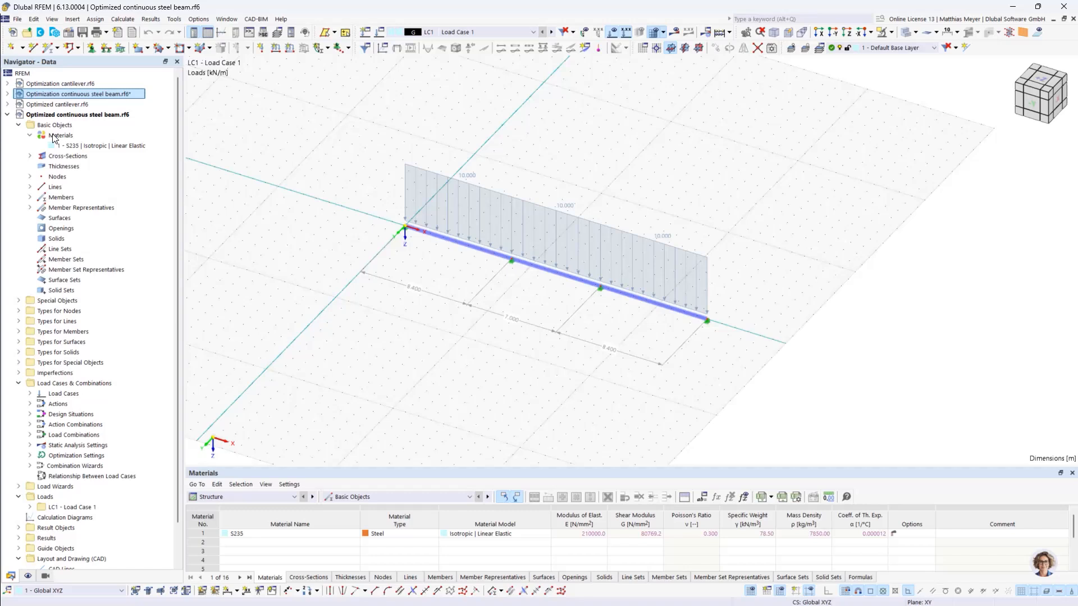
click(29, 156)
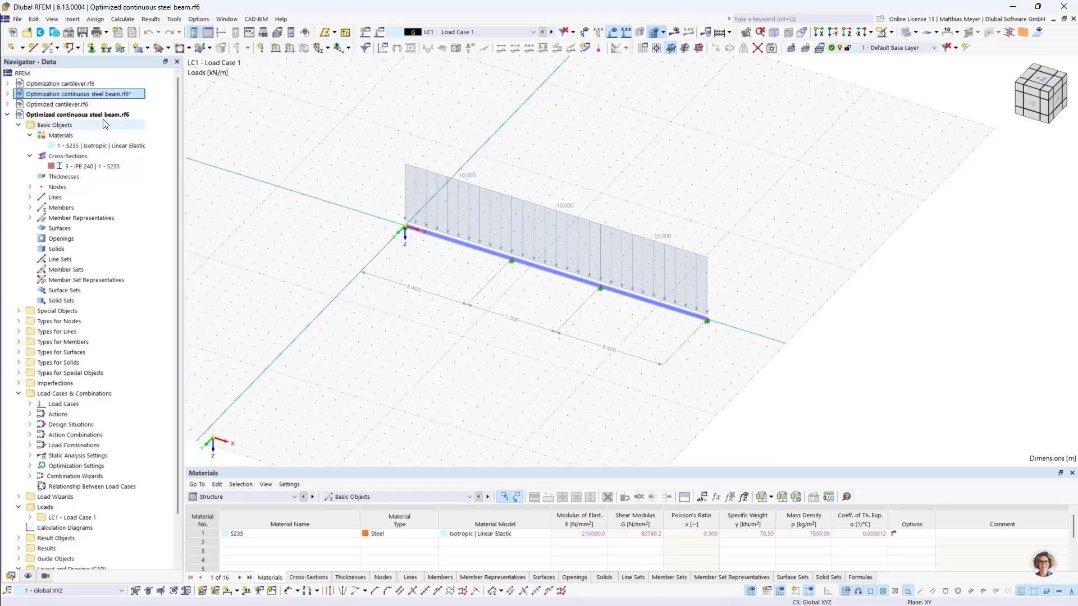
scroll(99, 122, down, 2)
scroll(77, 149, up, 2)
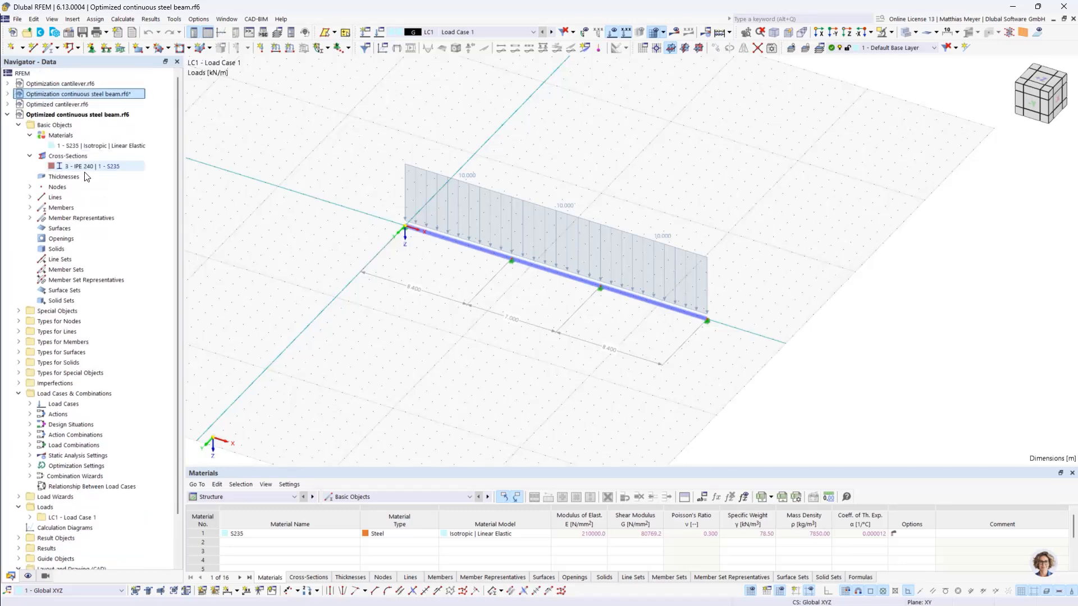
- Switch to the Optimization continuous steel beam model and activate its Steel Design and Optimization & Costs / CO2 Emission Estimation add-ons
double_click(59, 94)
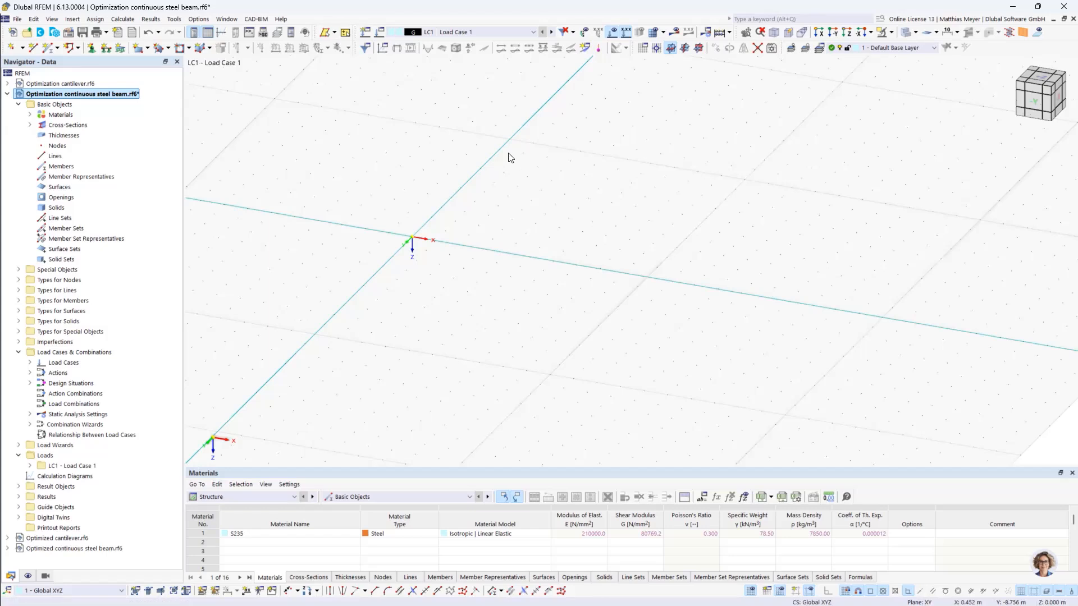
right_click(76, 96)
click(99, 100)
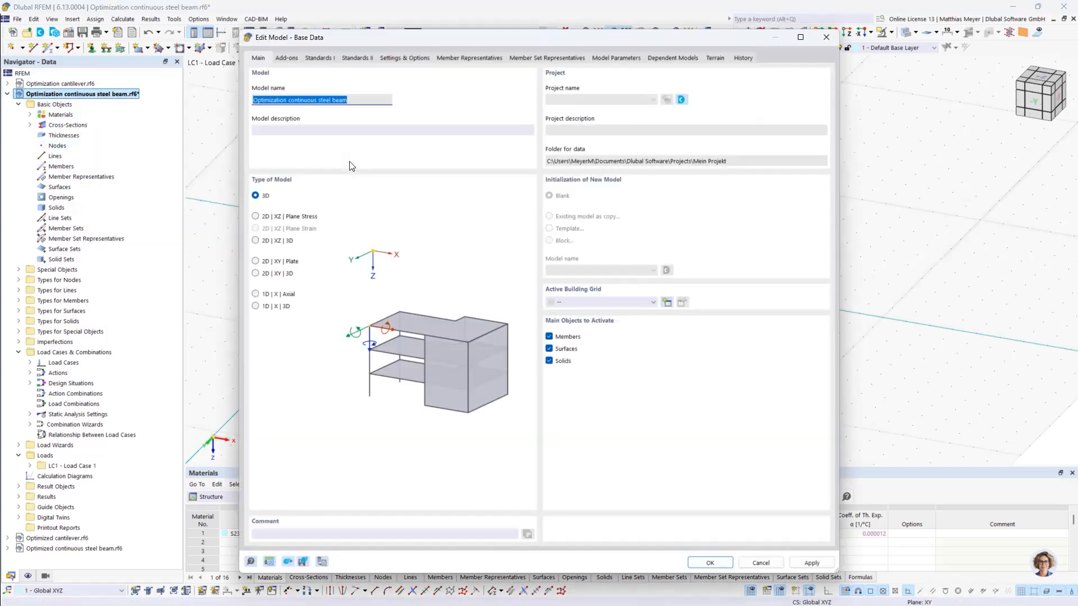
drag(333, 32, 298, 12)
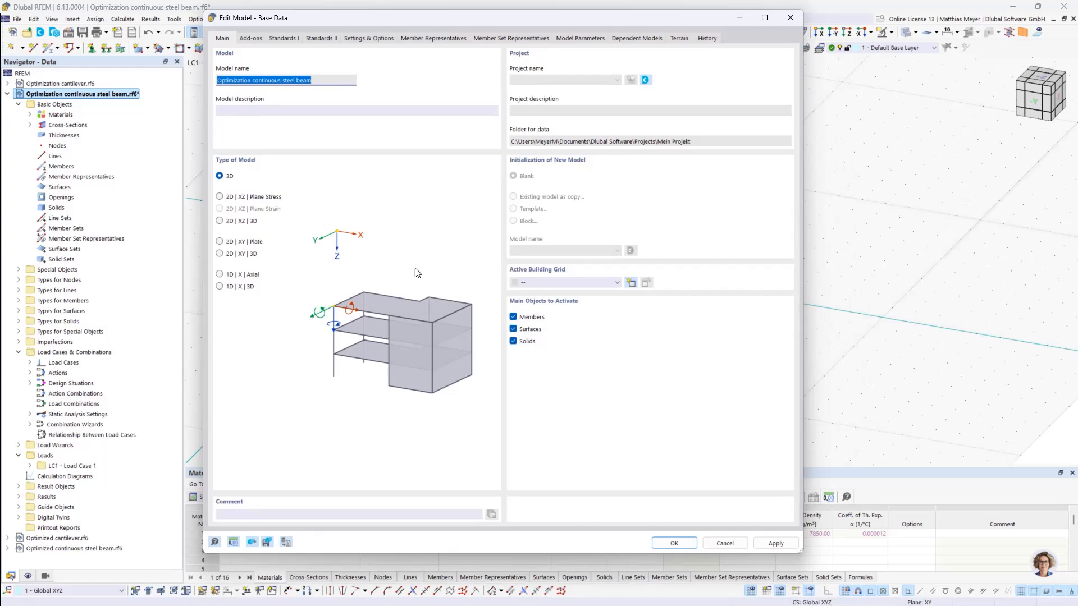
click(249, 38)
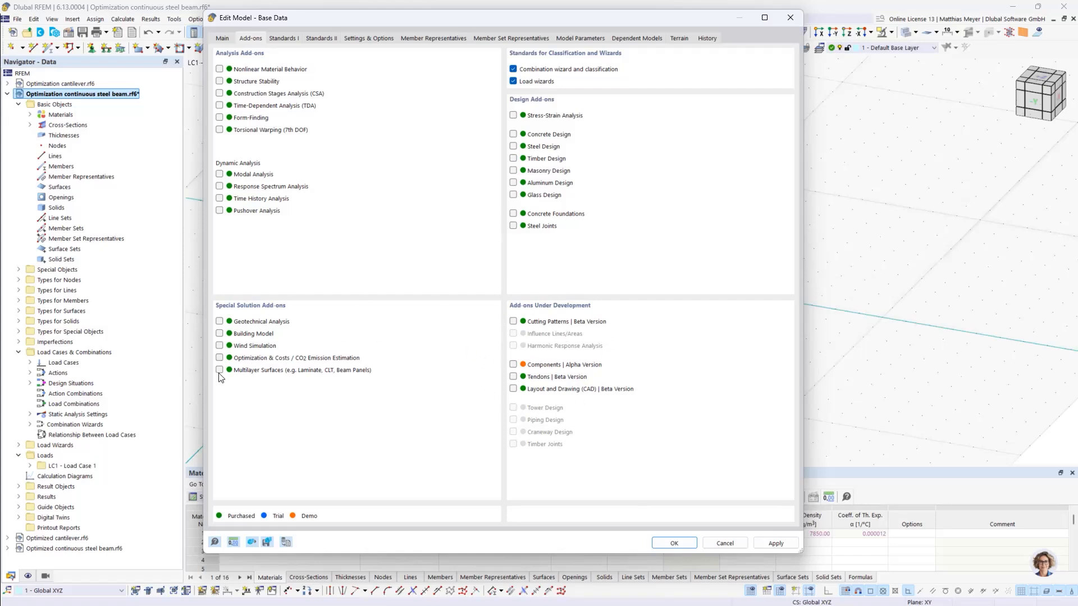
click(219, 358)
- Set the EN 1993 steel design national annex to CEN | 2015-06 and apply the model's base data
click(283, 38)
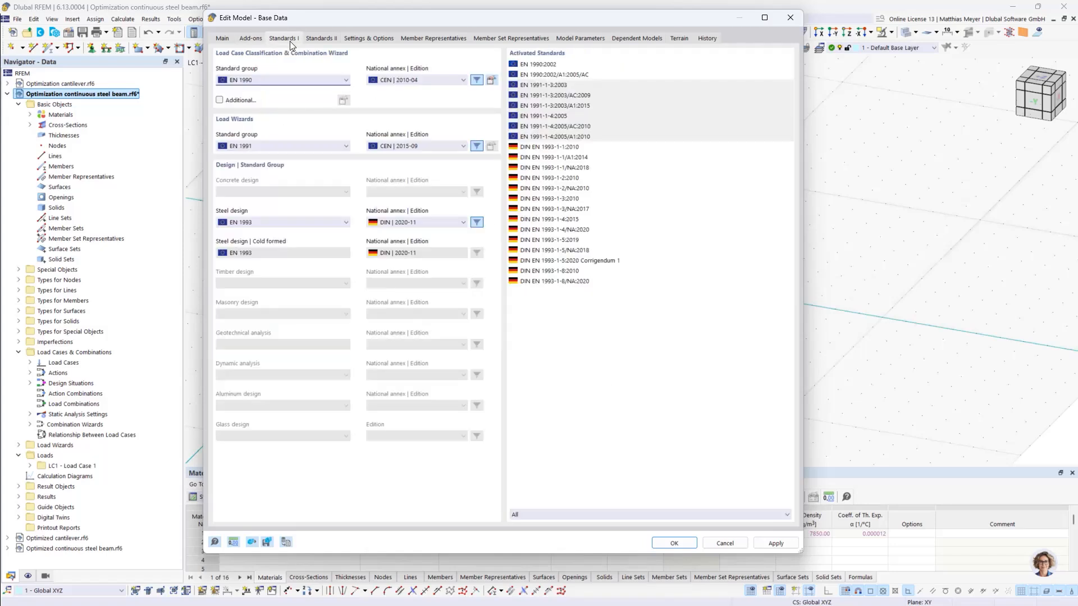
click(404, 222)
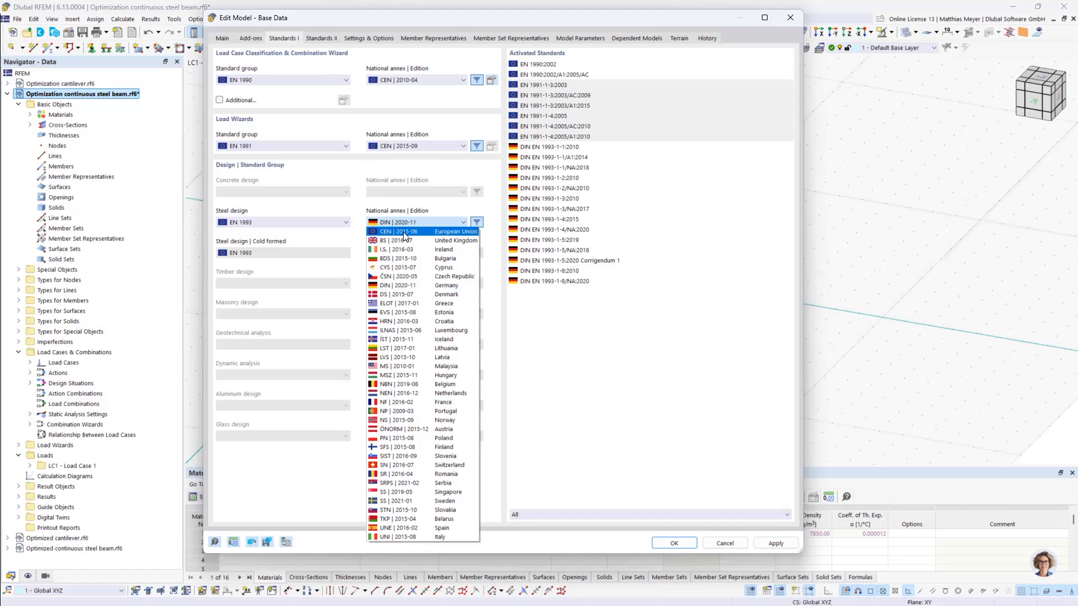
click(403, 232)
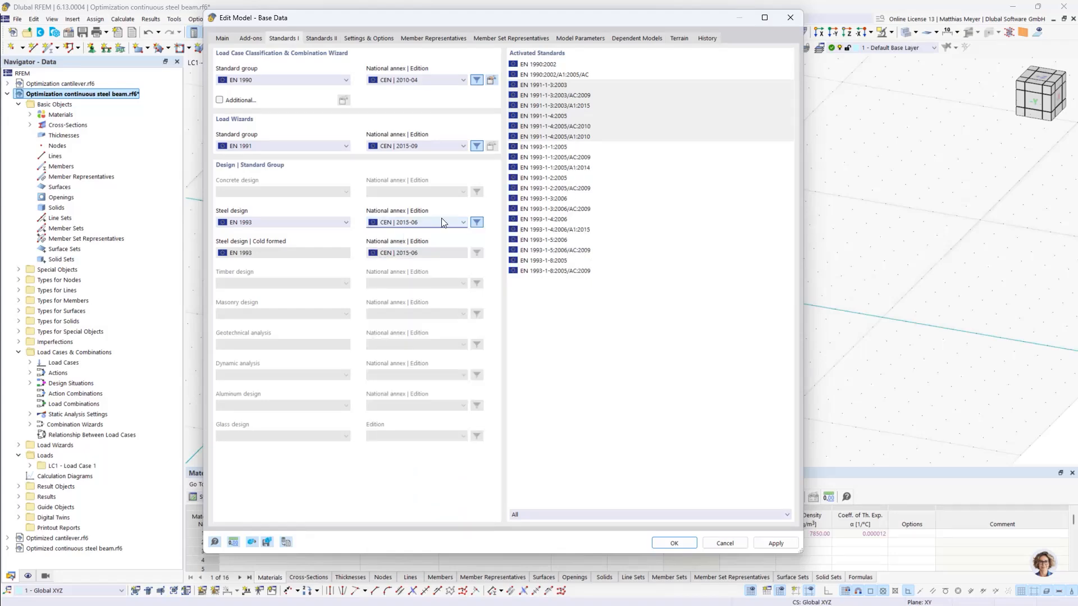
click(674, 544)
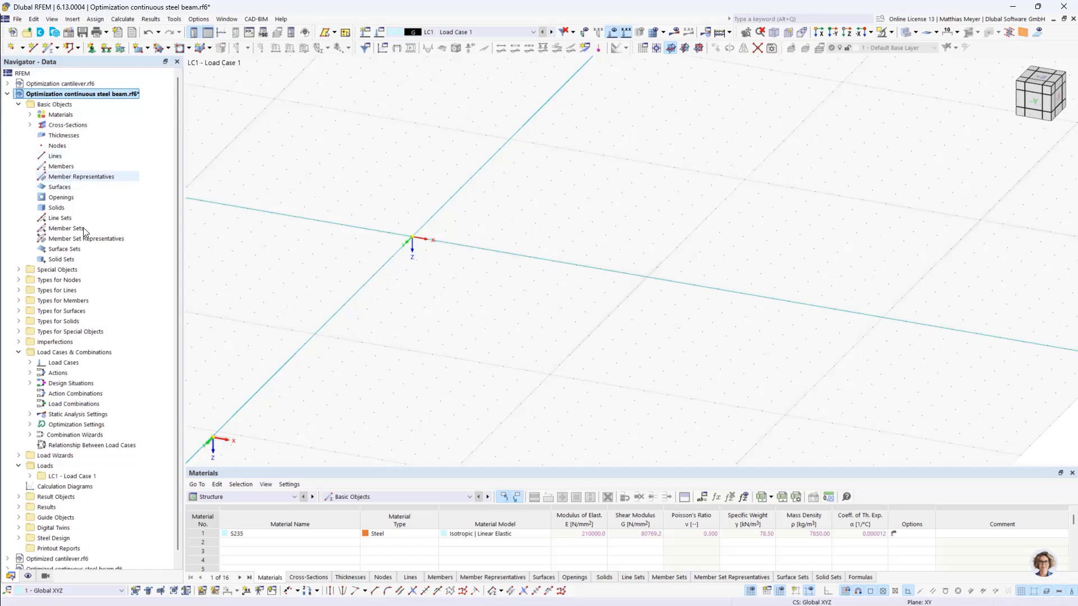
- Create the first node at the coordinate system origin with X, Y and Z all 0 m
click(11, 47)
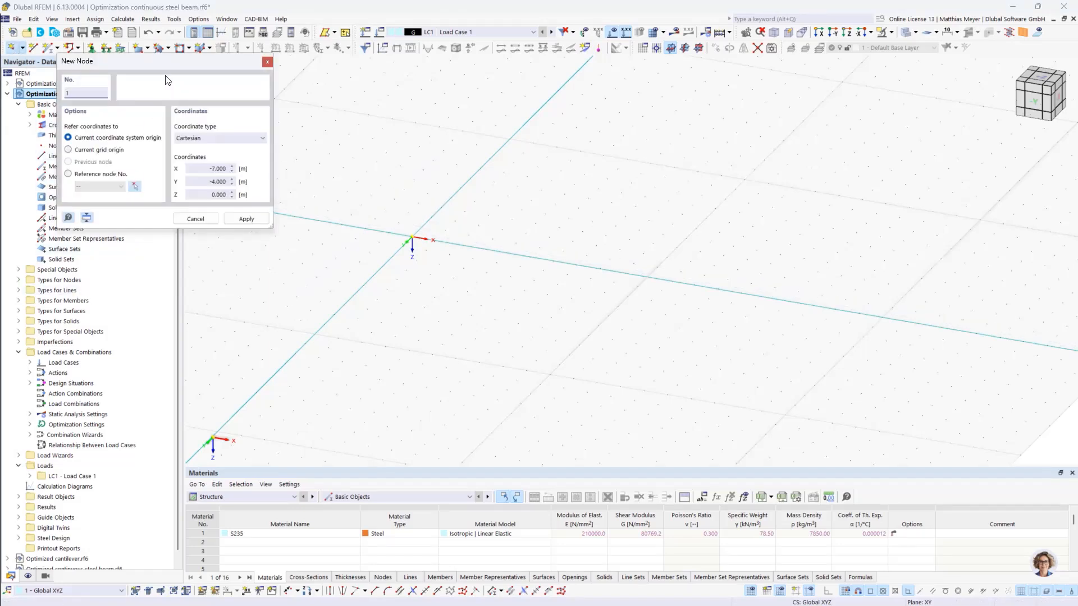
drag(177, 67, 760, 172)
click(797, 273)
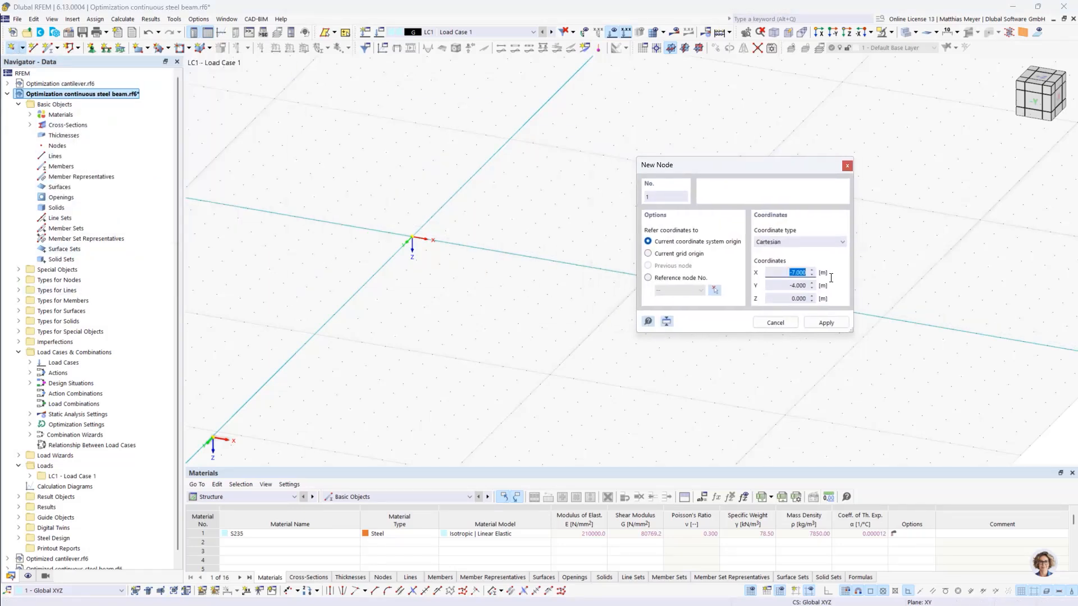
key(BackSpace)
key(Tab)
text(0)
click(800, 272)
text(0)
click(817, 324)
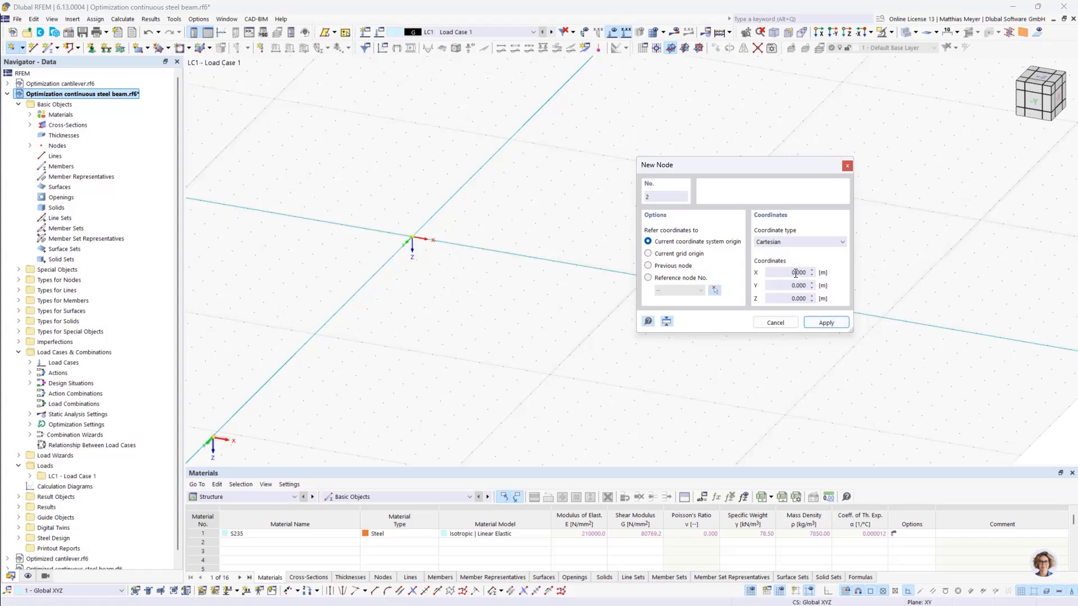
- Add three more nodes along the X axis at X = 5, 10 and 15 m, keeping Y and Z at 0 m
double_click(816, 272)
text(5)
click(823, 317)
drag(763, 167, 873, 159)
double_click(909, 265)
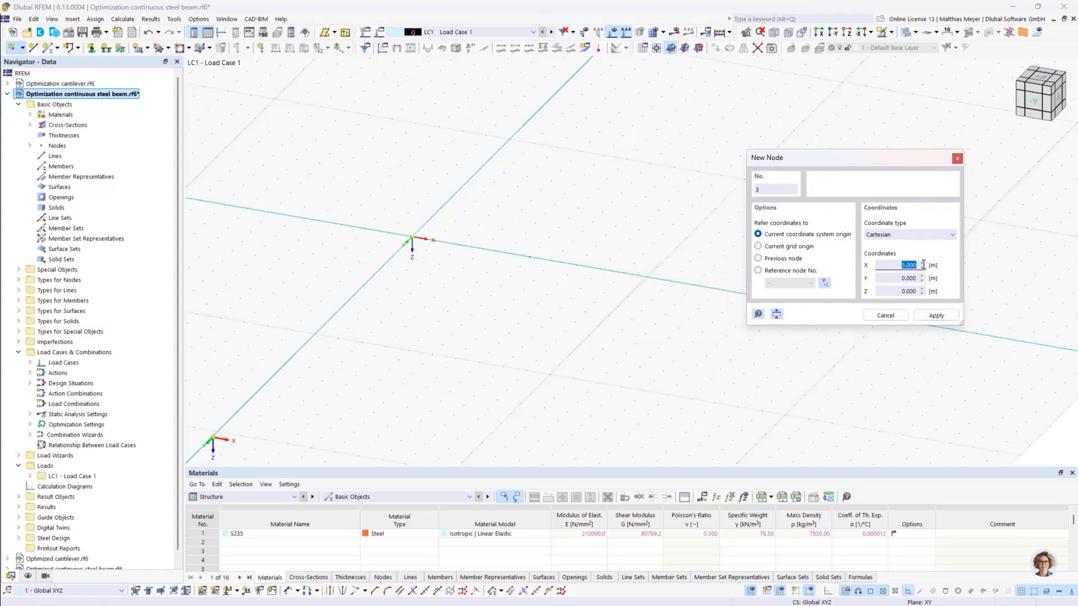
text(10)
click(934, 315)
double_click(919, 264)
text(15)
click(935, 315)
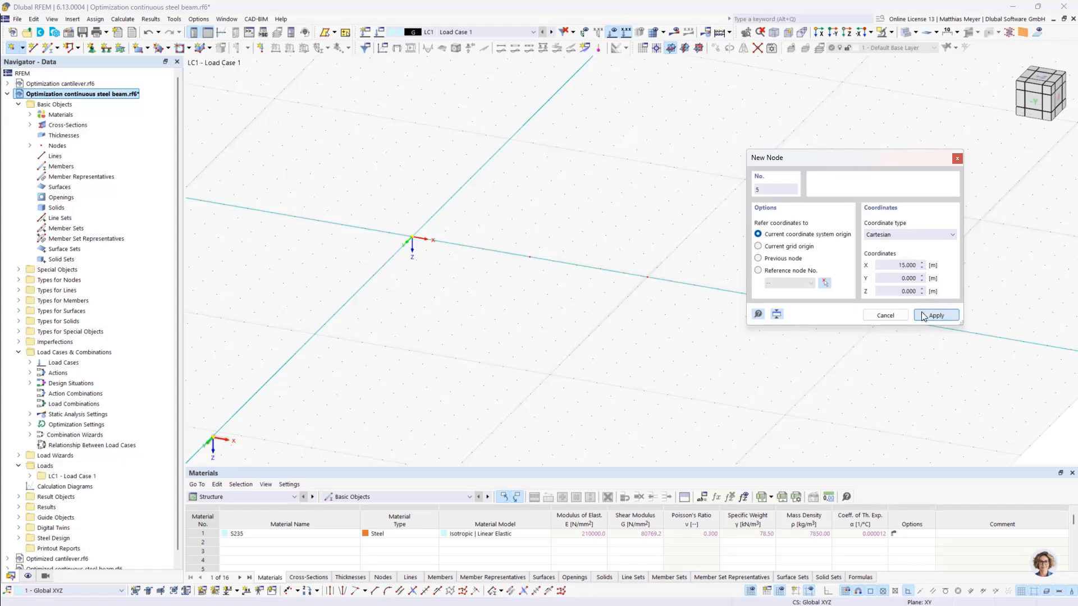
click(894, 314)
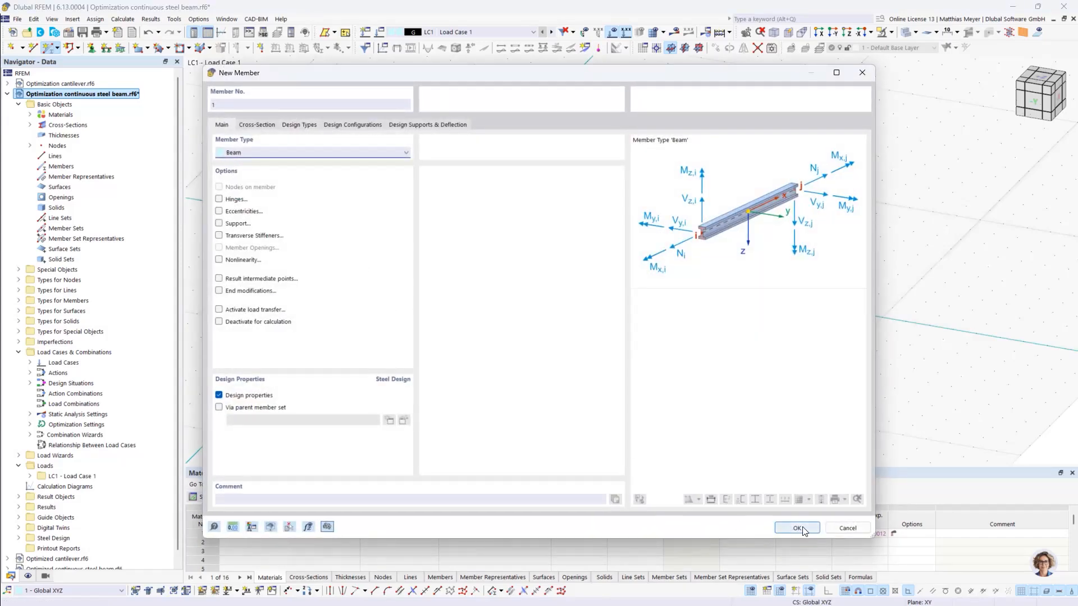
- Create three consecutive beam members linking the four nodes from the origin to X = 15 m
click(794, 528)
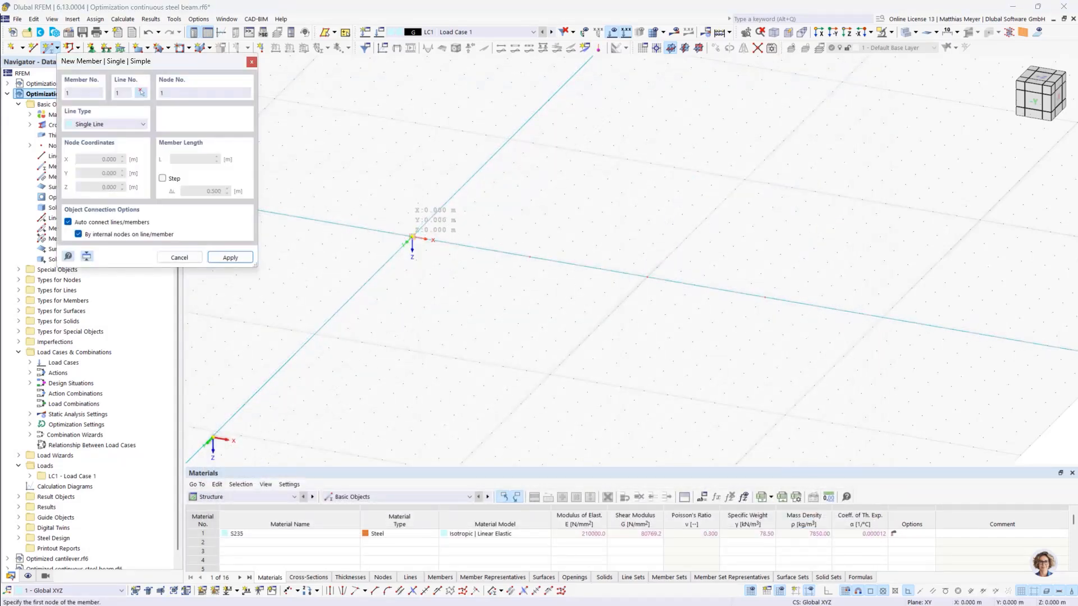
click(412, 237)
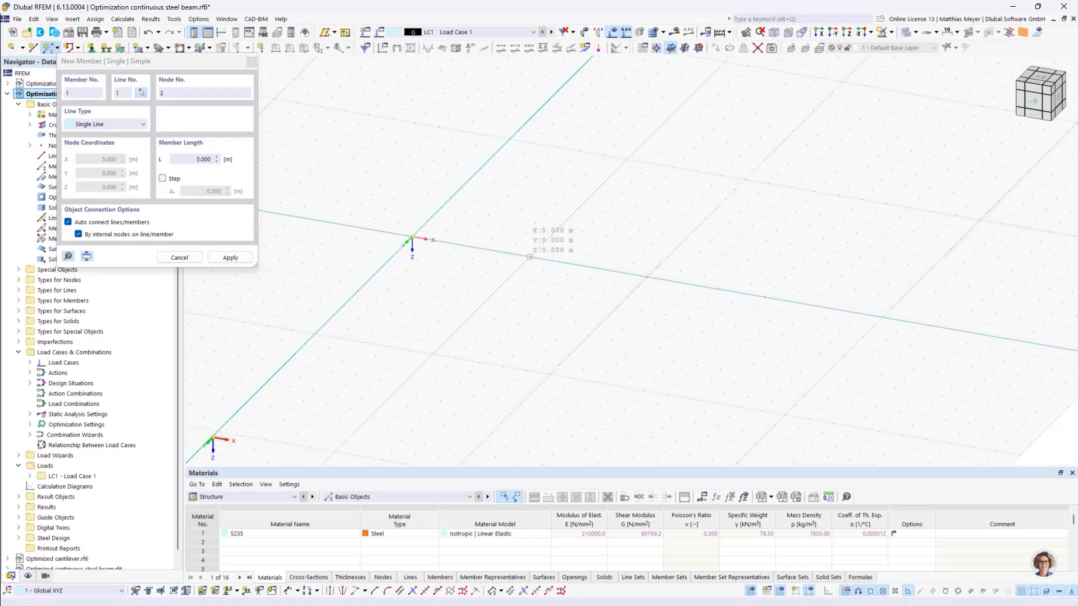
click(530, 256)
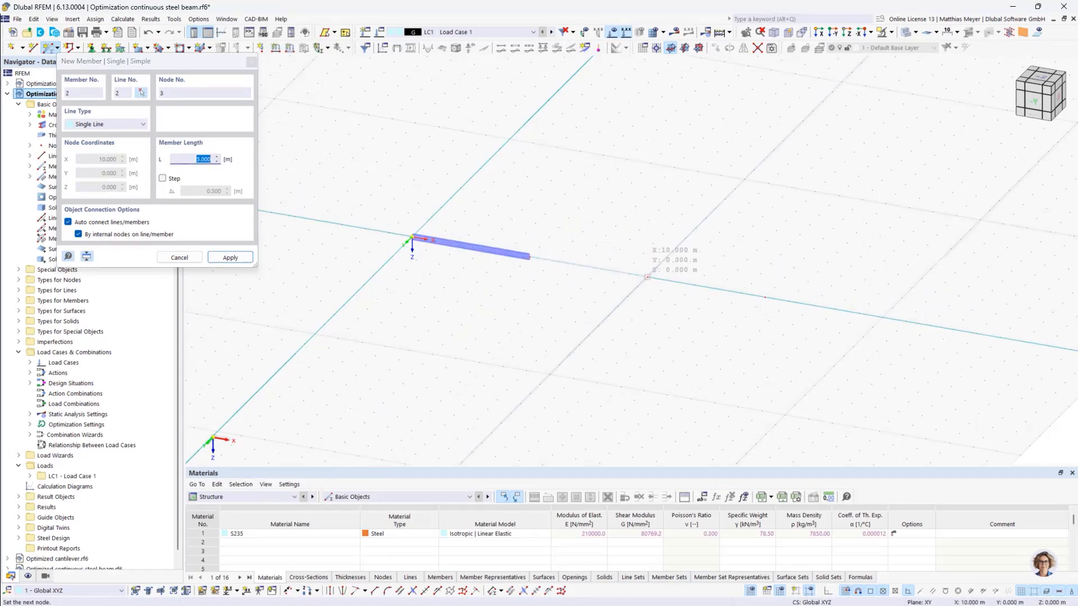
click(648, 277)
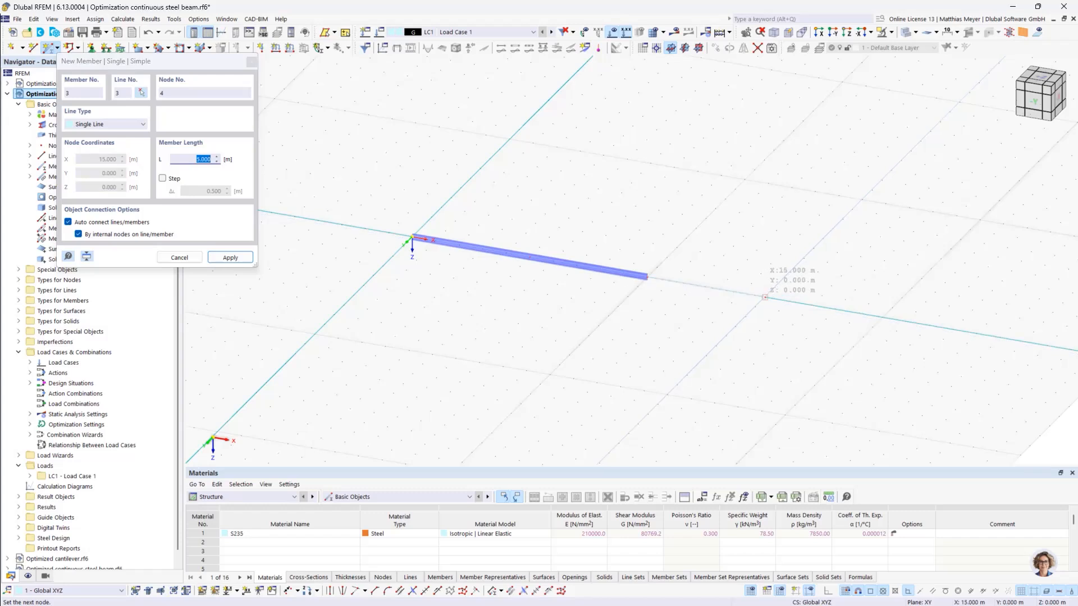
click(765, 298)
key(Escape)
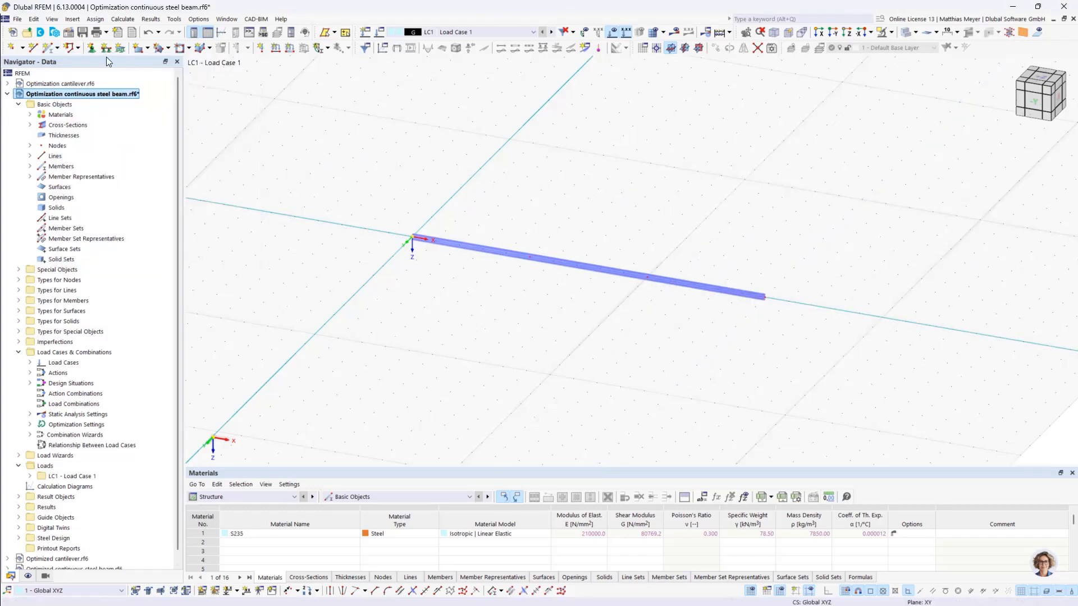
- Assign the hinged nodal support "Gelenkig" to node 1 at the origin
click(92, 47)
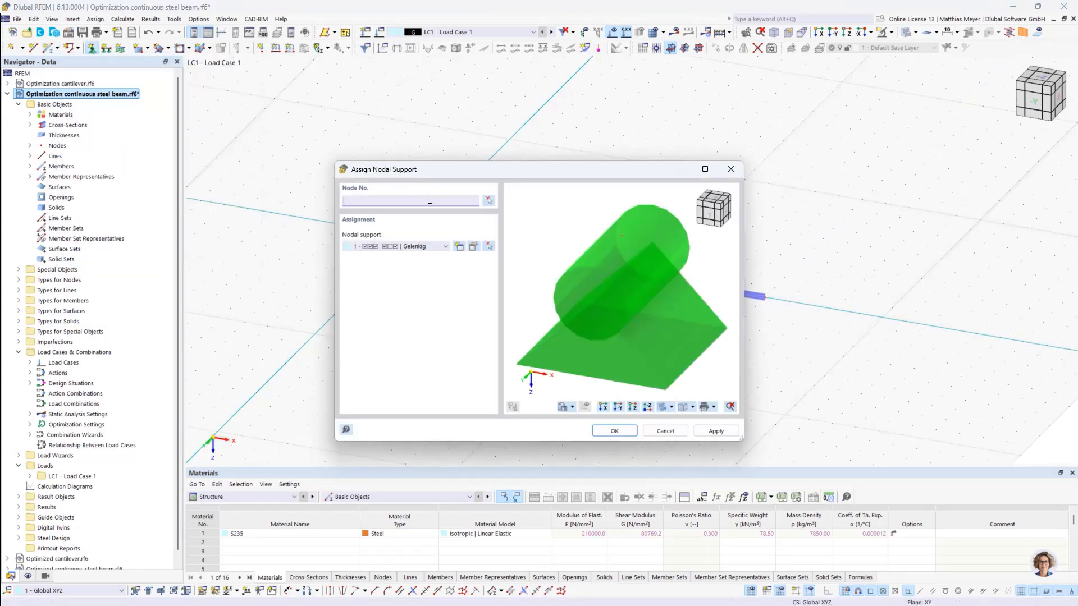
click(488, 201)
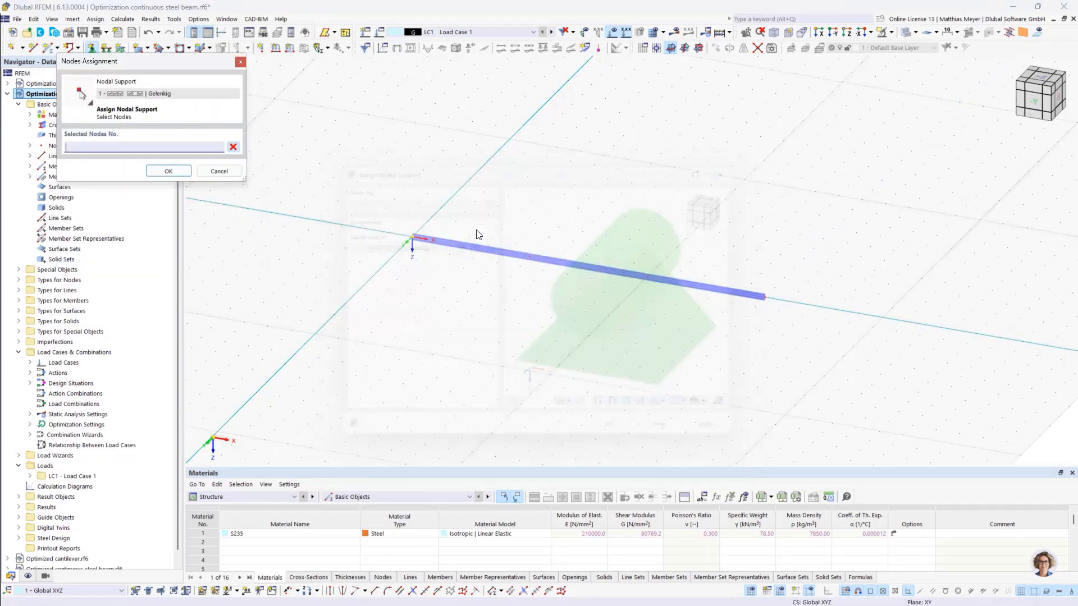
click(412, 236)
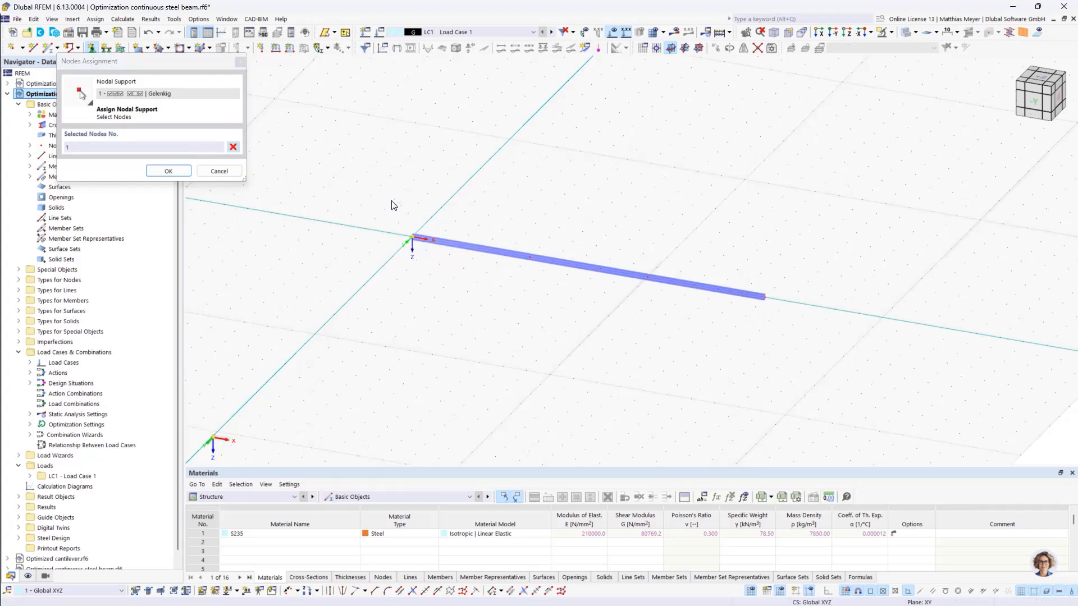
click(169, 172)
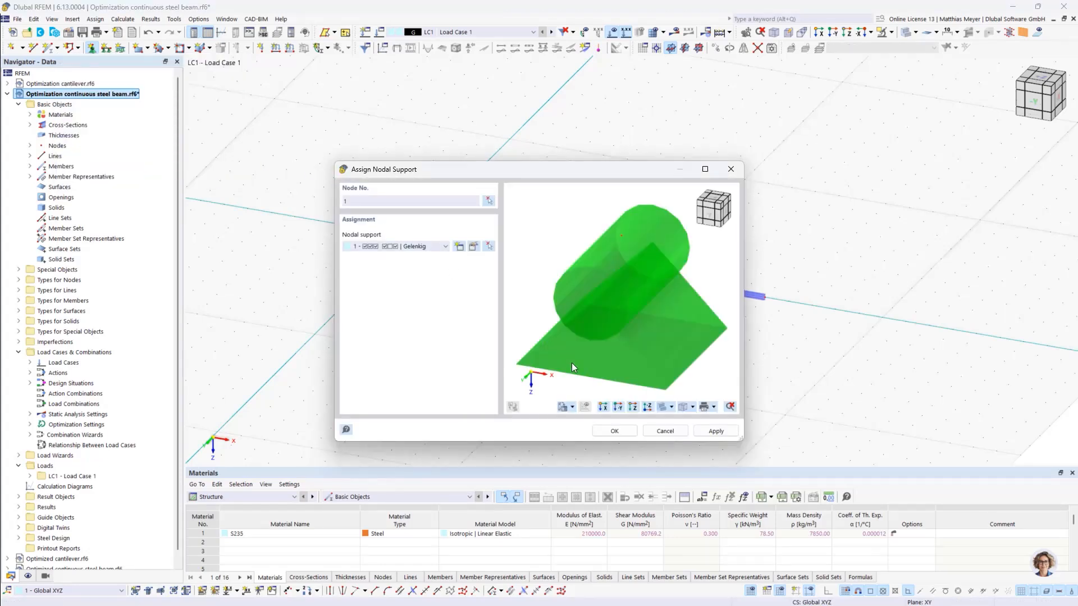
click(614, 431)
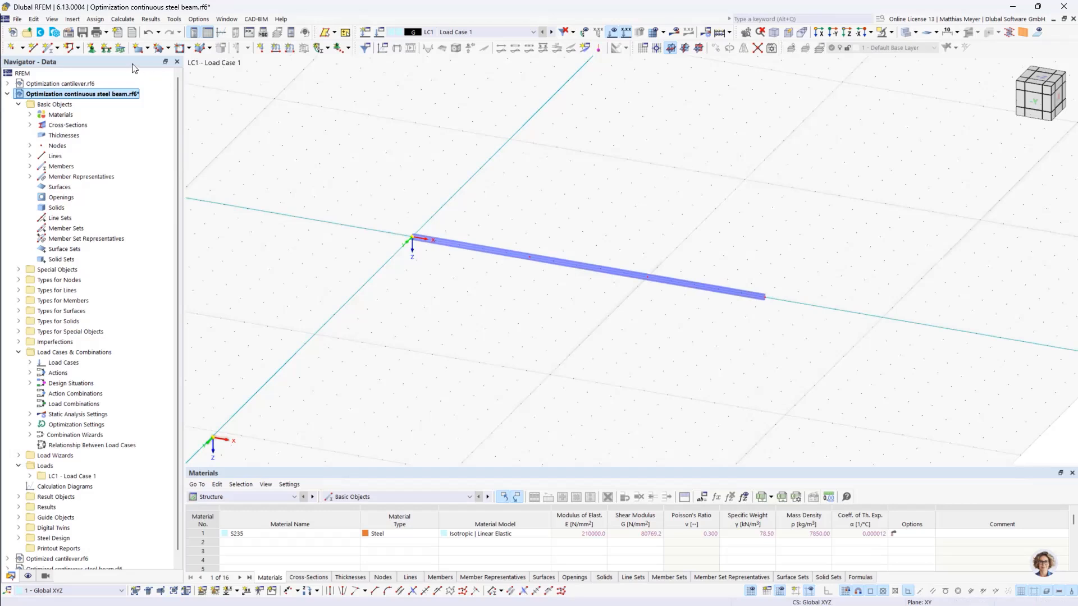
- Assign the nodal support "Verschieblich in X'" to nodes 2, 3 and 4 of the beam
click(92, 47)
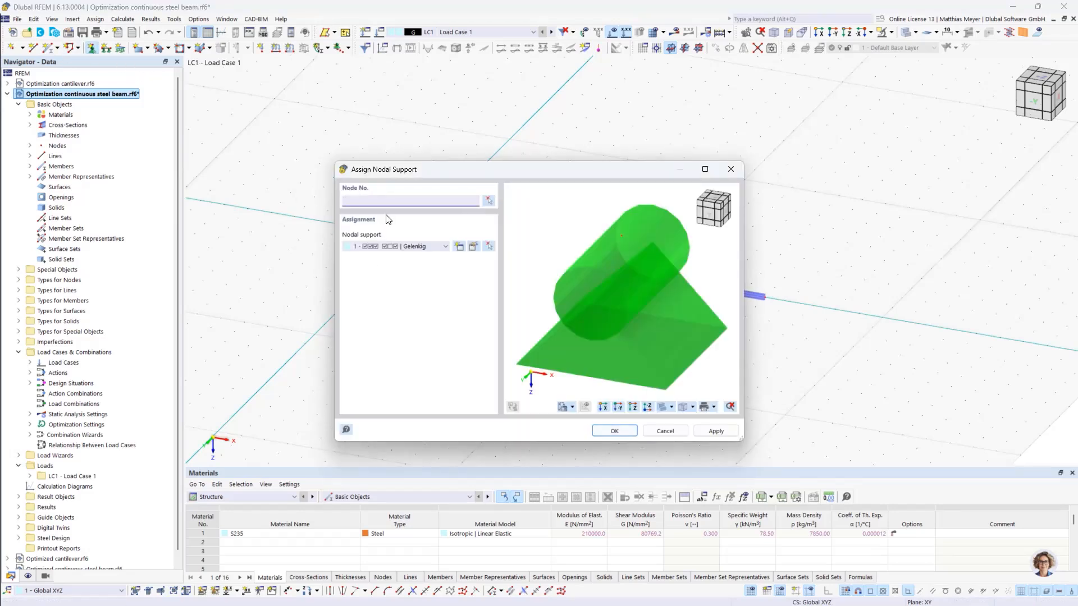
click(422, 248)
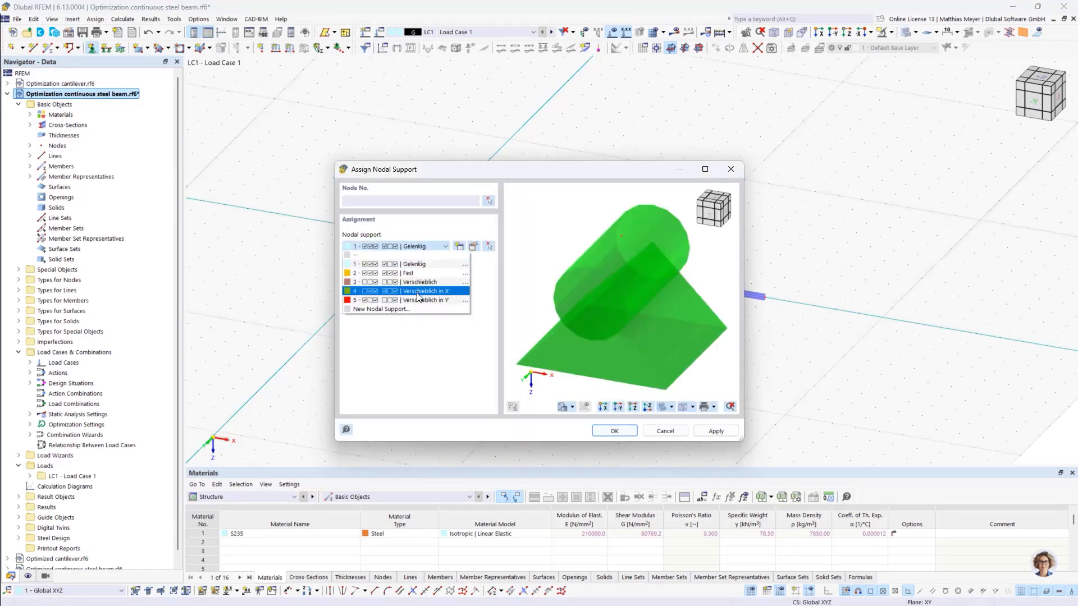
click(416, 293)
click(614, 431)
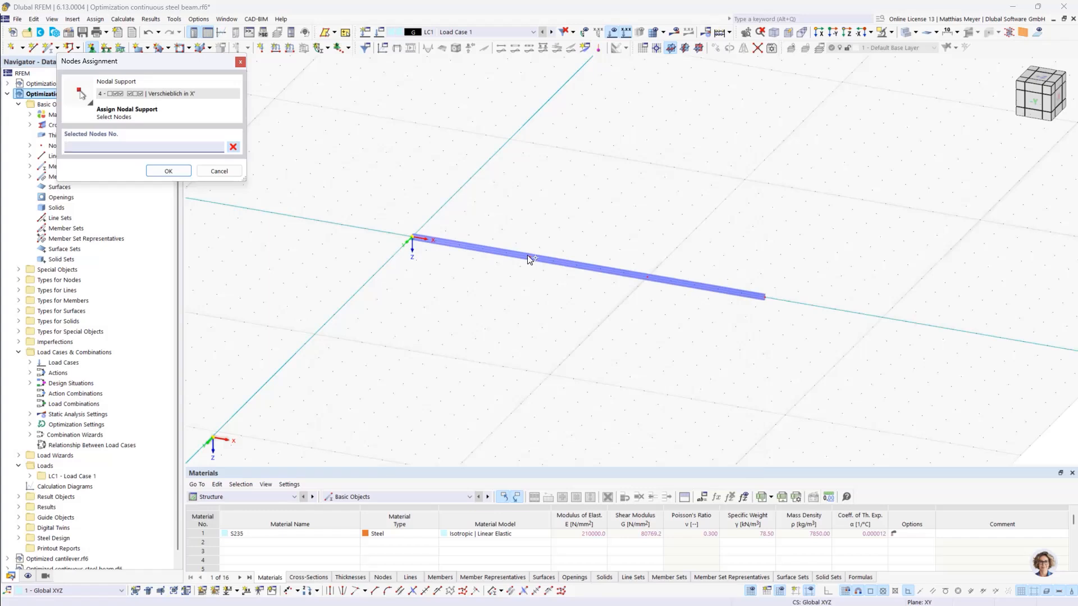
click(649, 279)
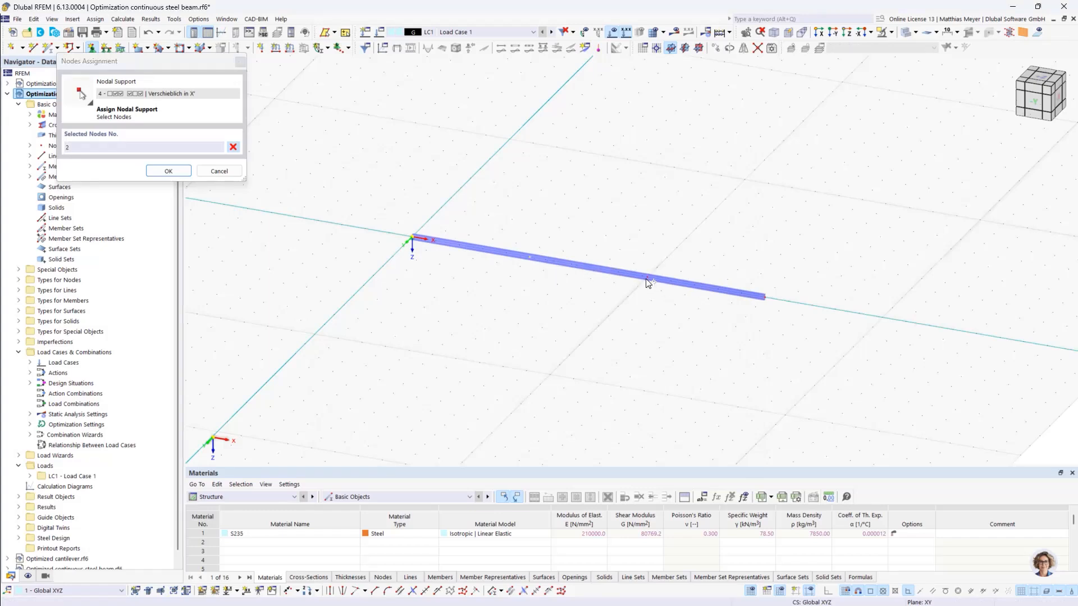
click(753, 291)
click(766, 298)
click(168, 171)
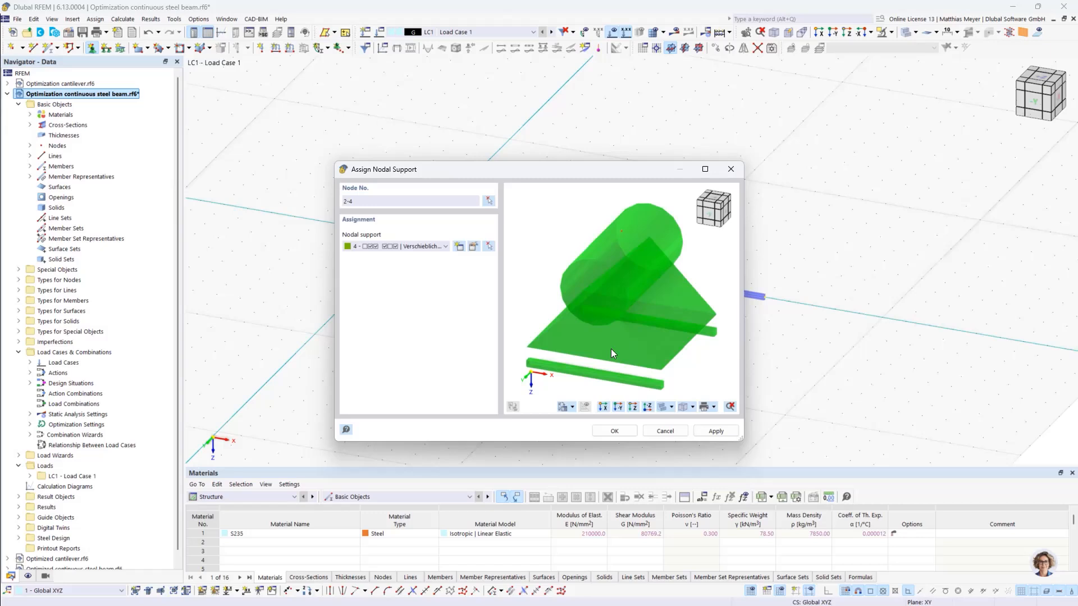
click(614, 431)
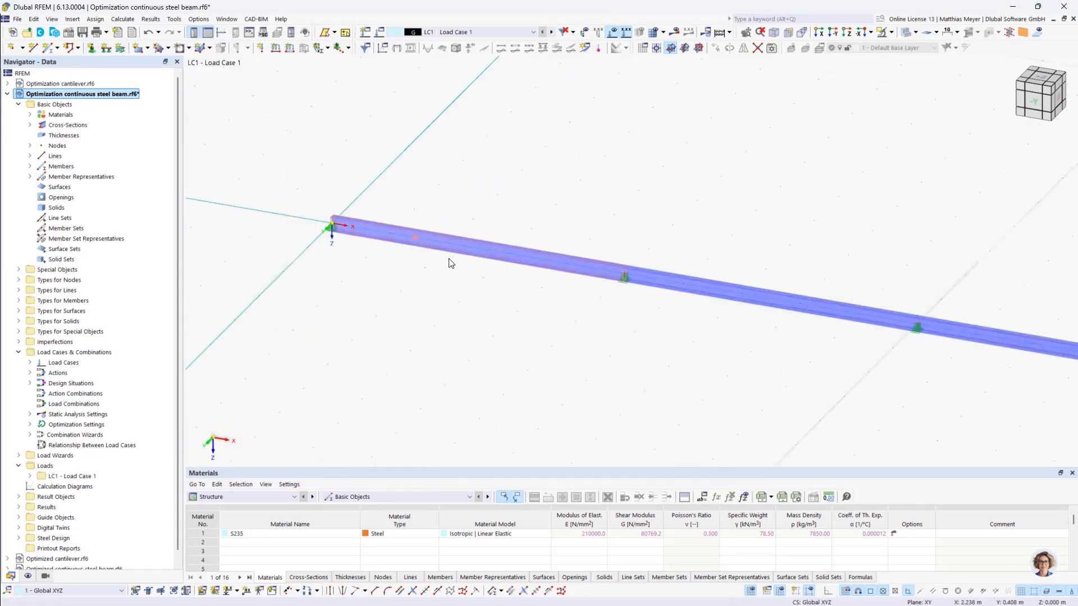
scroll(553, 298, up, 1)
scroll(378, 235, up, 2)
scroll(554, 284, up, 3)
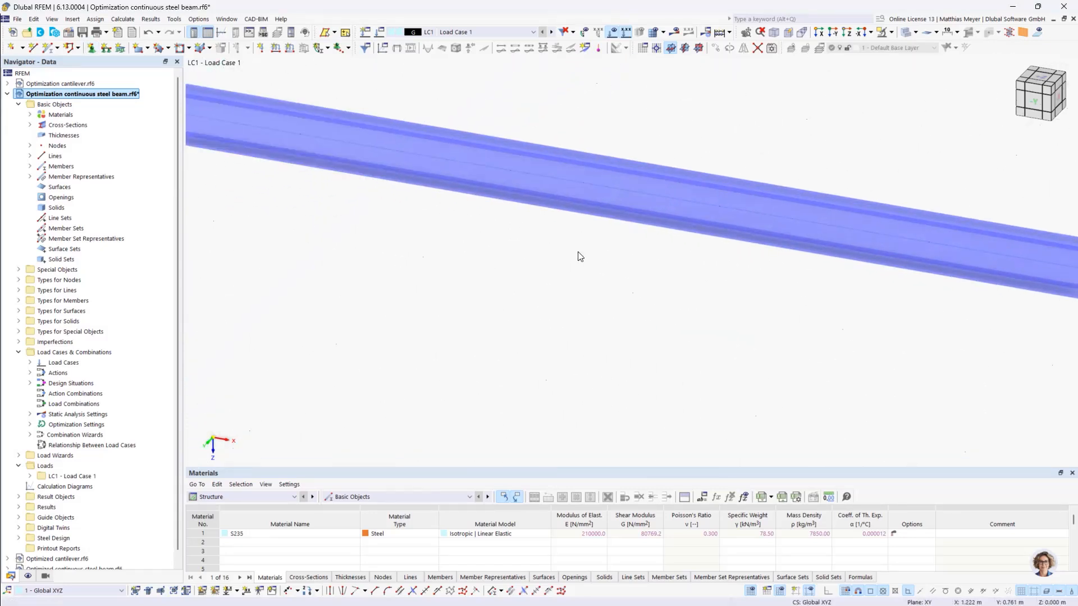
scroll(761, 304, down, 2)
scroll(392, 230, up, 1)
scroll(626, 265, down, 3)
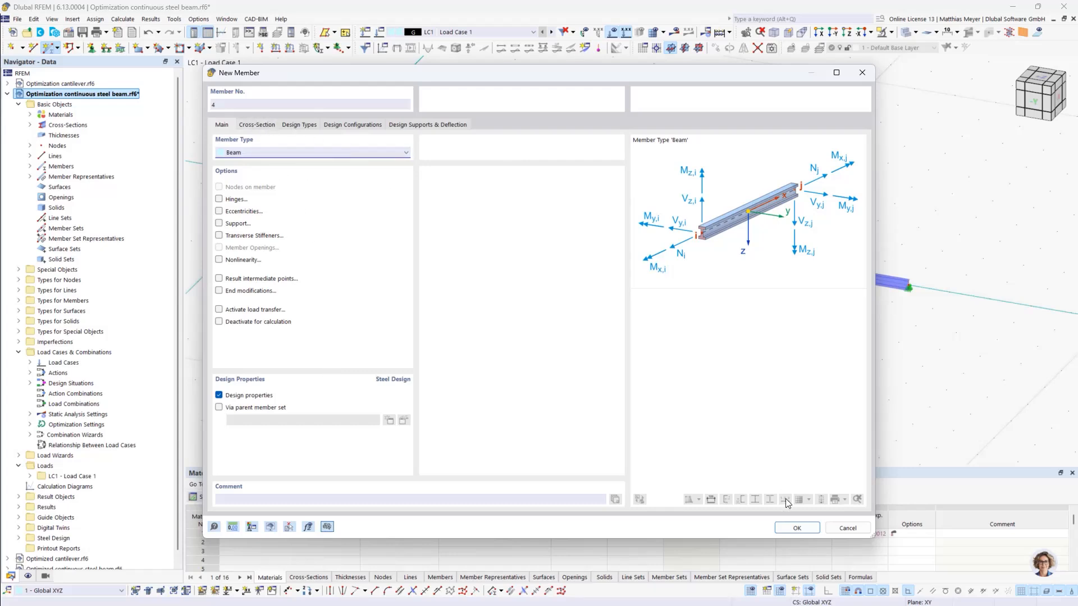
click(841, 530)
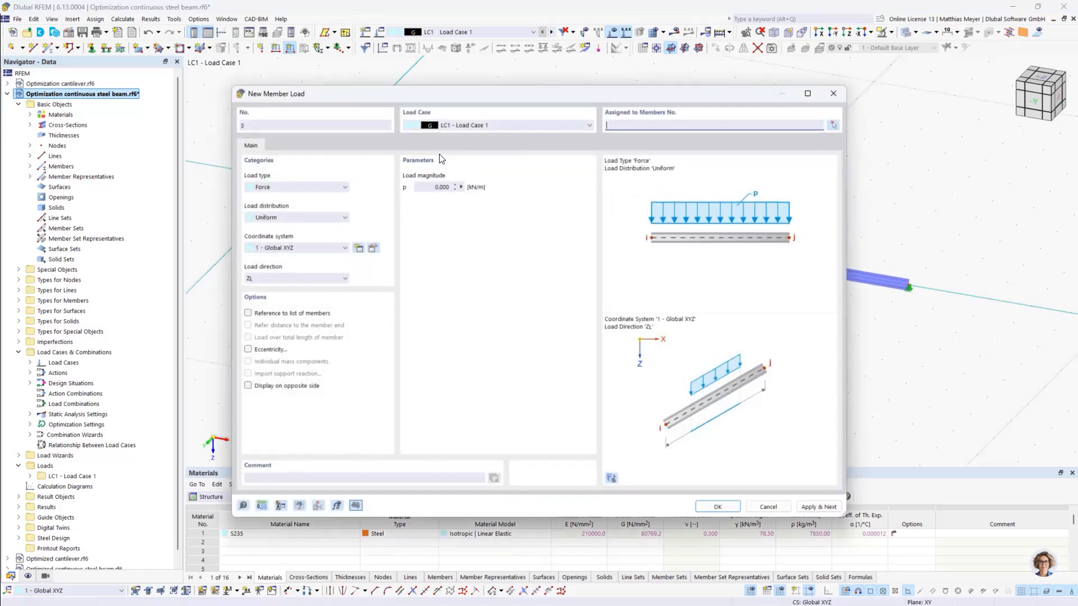
- Apply a uniform force member load of 10 kN/m in global ZL direction to members 1-3 in load case LC1
text(10)
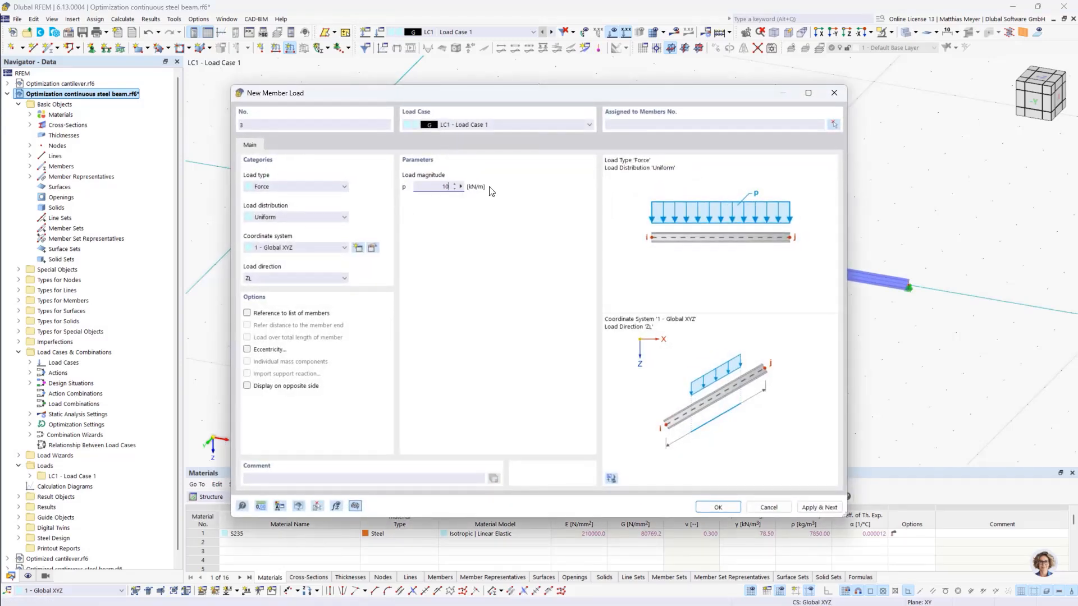
click(834, 124)
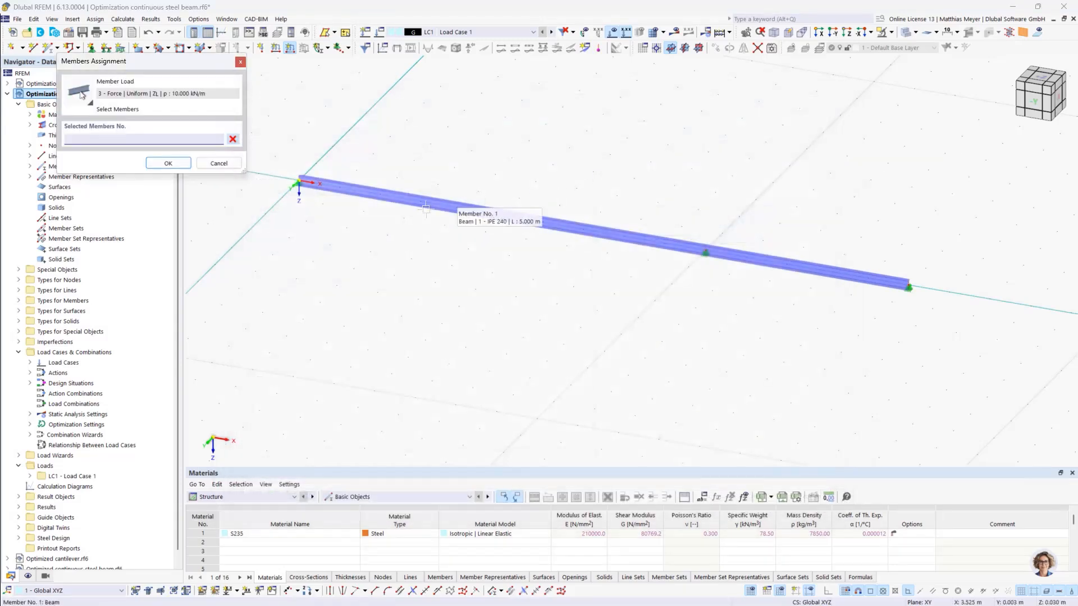
click(425, 202)
click(606, 235)
click(803, 264)
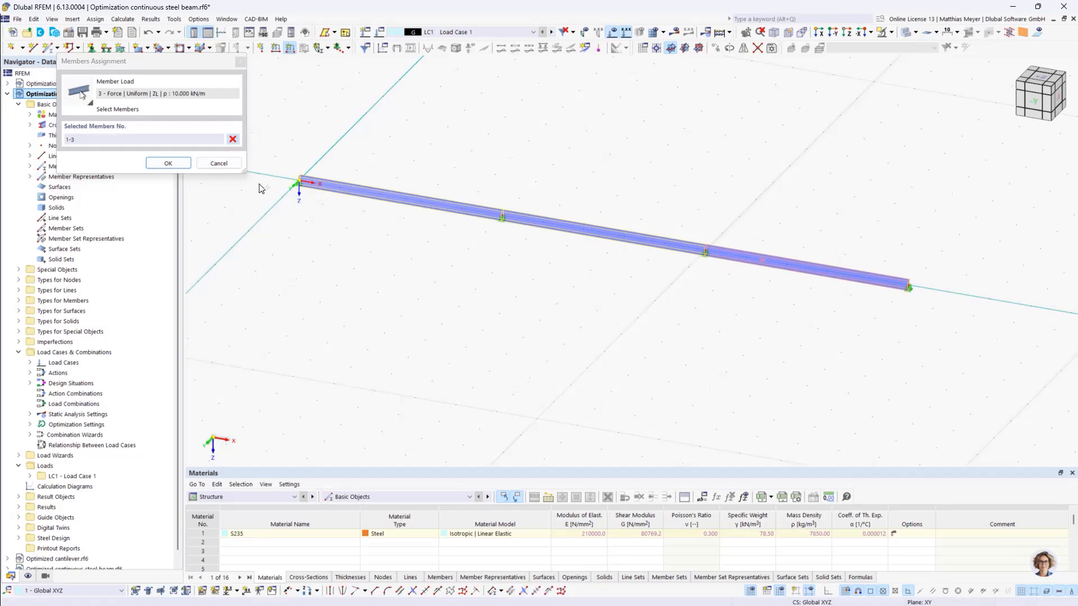
click(168, 164)
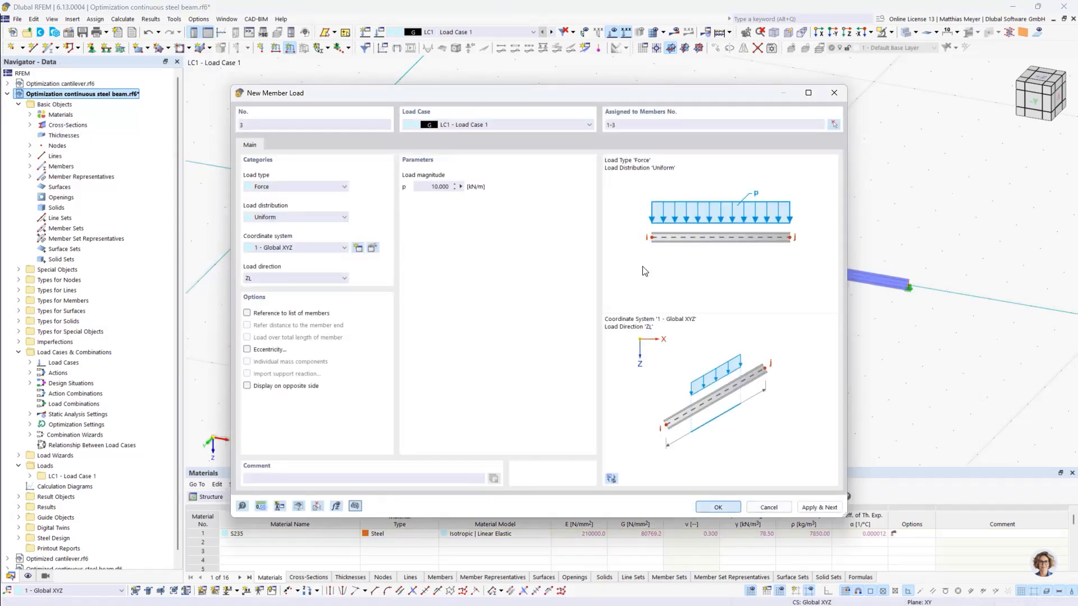
click(730, 507)
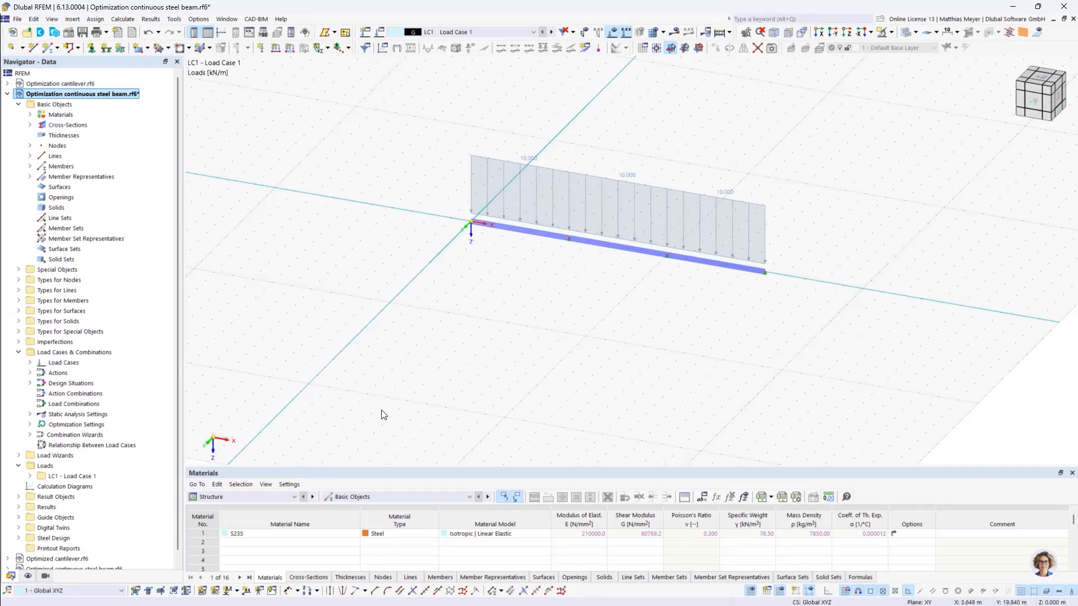
- Enlarge the table area and show the node table of the structure's basic objects
click(254, 497)
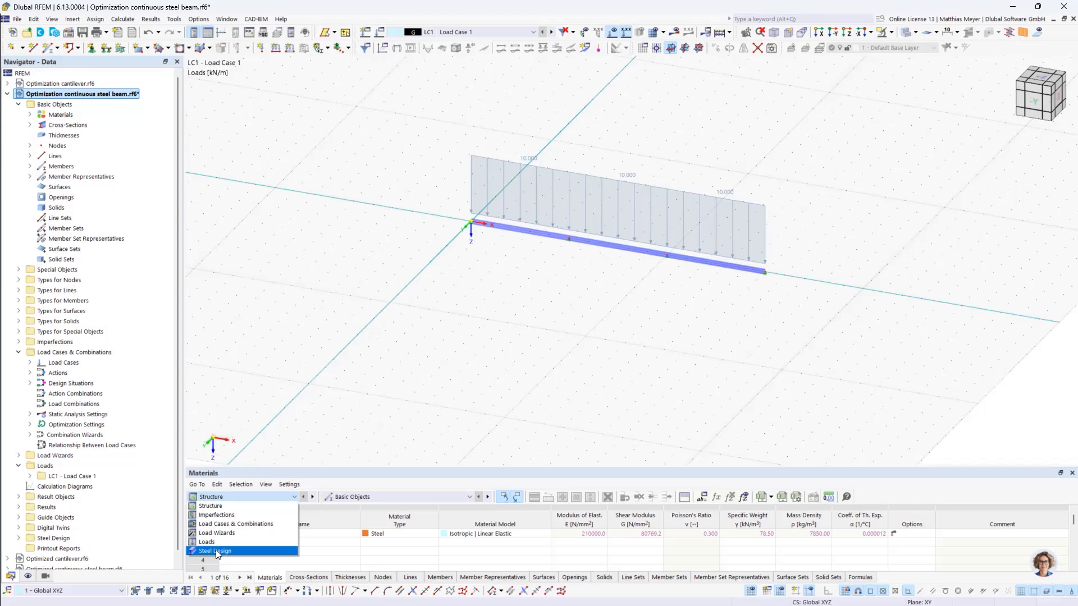
click(220, 507)
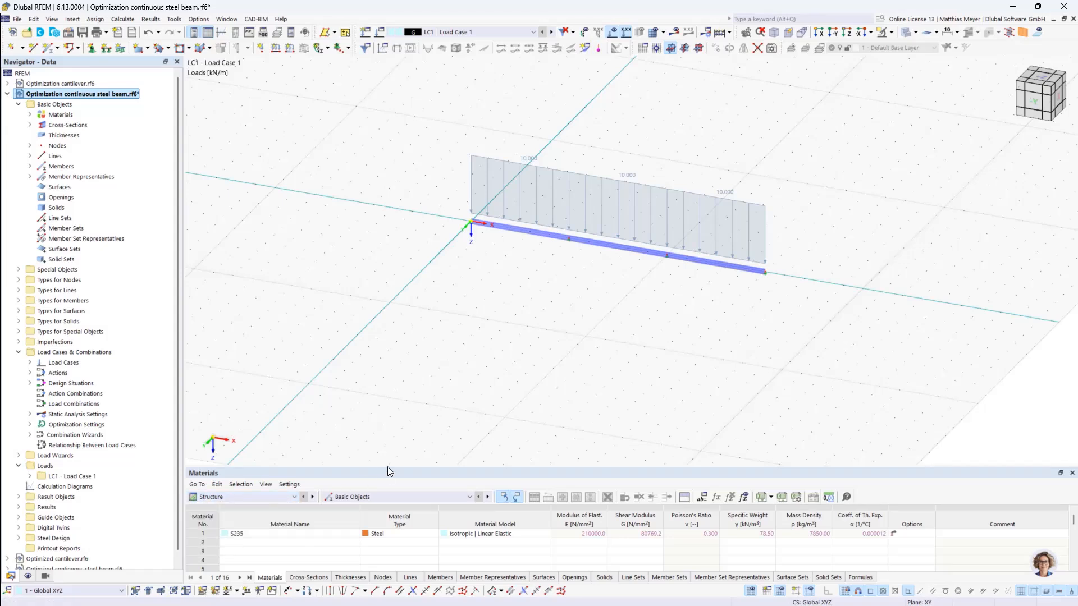
drag(387, 466, 387, 414)
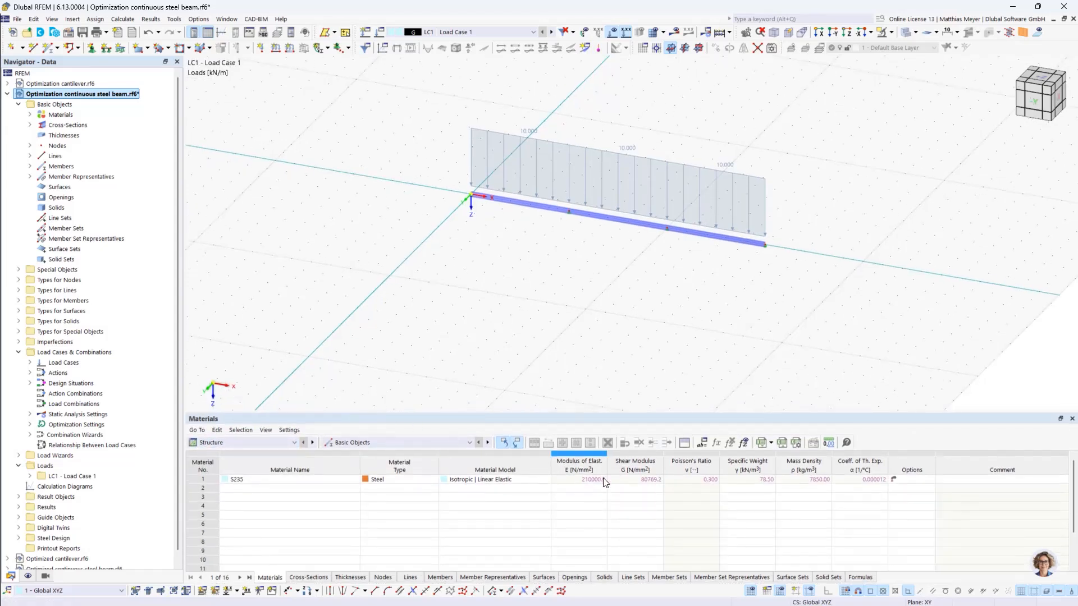
click(383, 577)
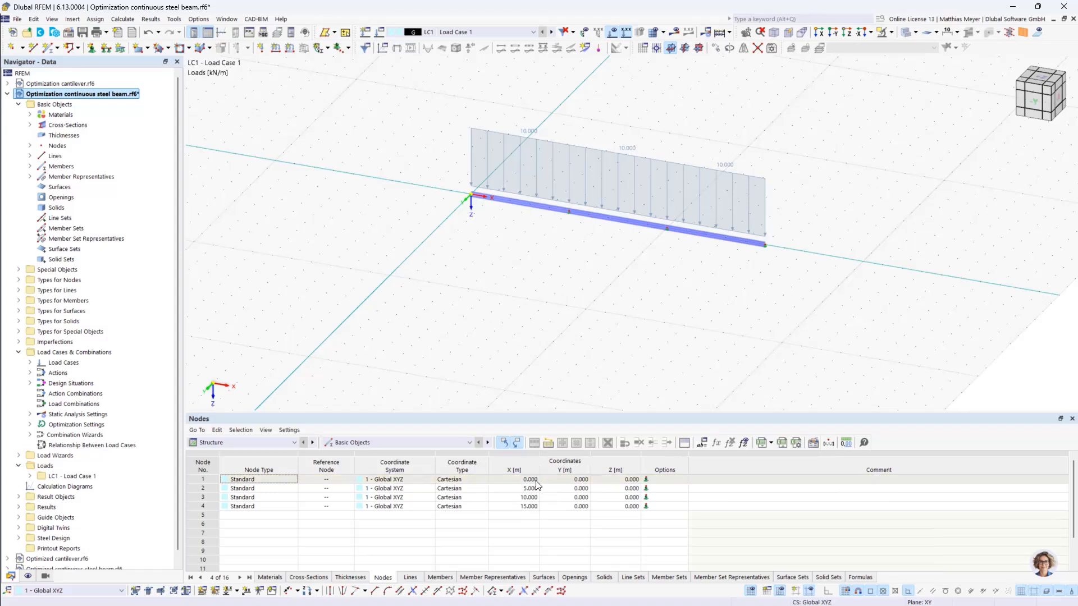
- Delete all existing global parameters from the model and accept the emptied parameter list
click(703, 443)
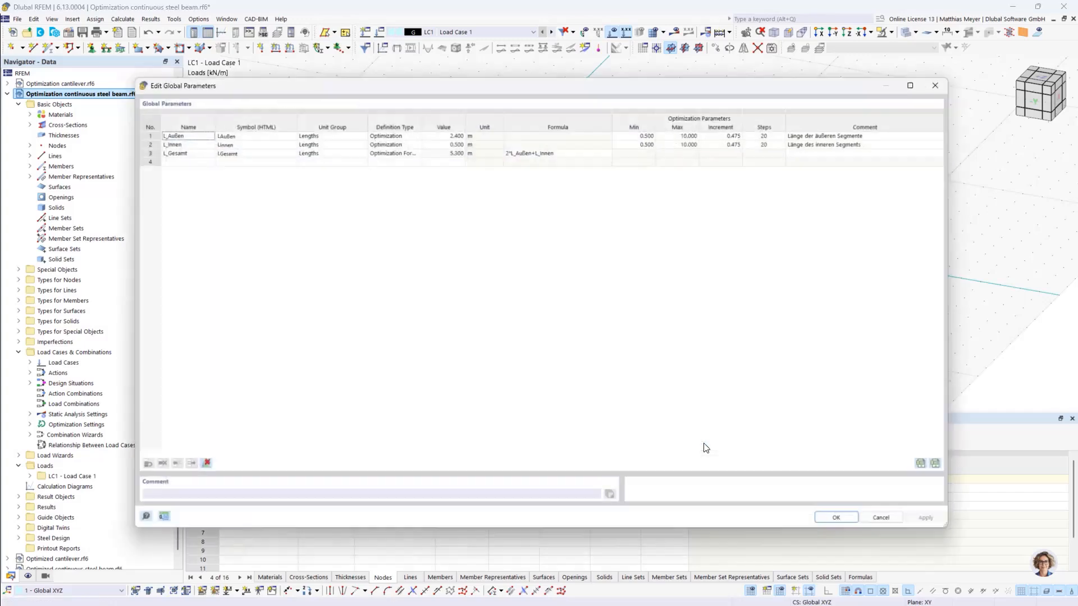
click(192, 468)
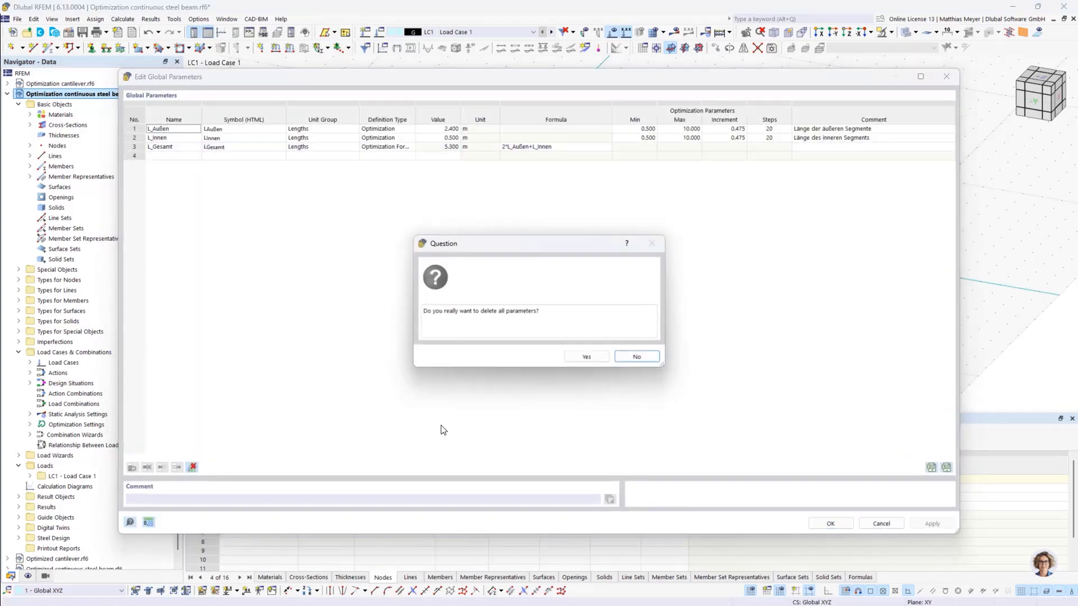
click(574, 359)
drag(314, 76, 327, 111)
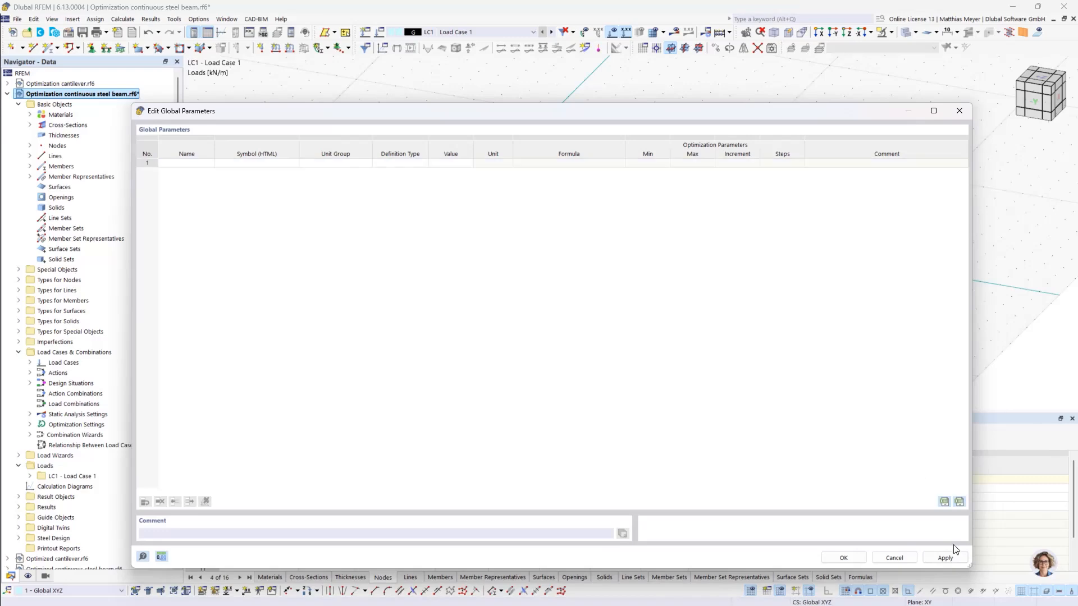
click(858, 557)
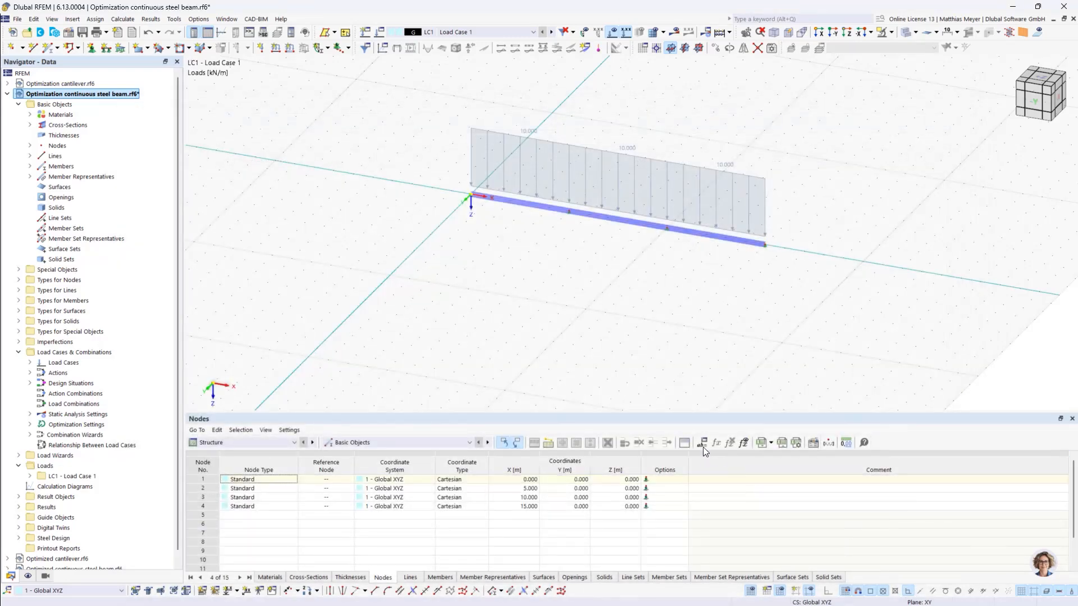
- Add a global length parameter named L_outer with the comment "Length of the outer fields"
click(34, 19)
click(62, 407)
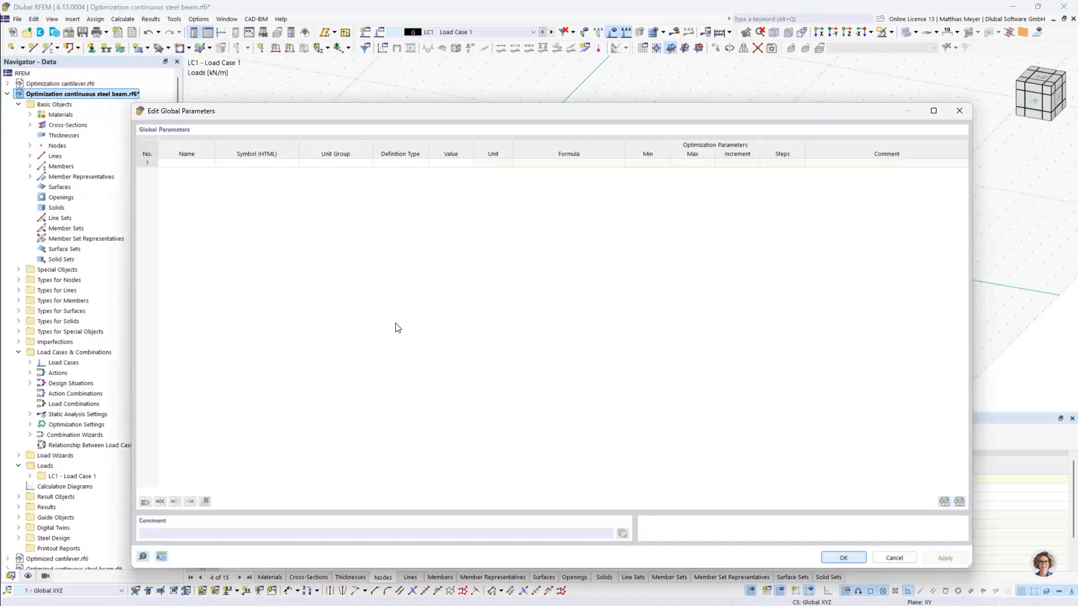
click(188, 163)
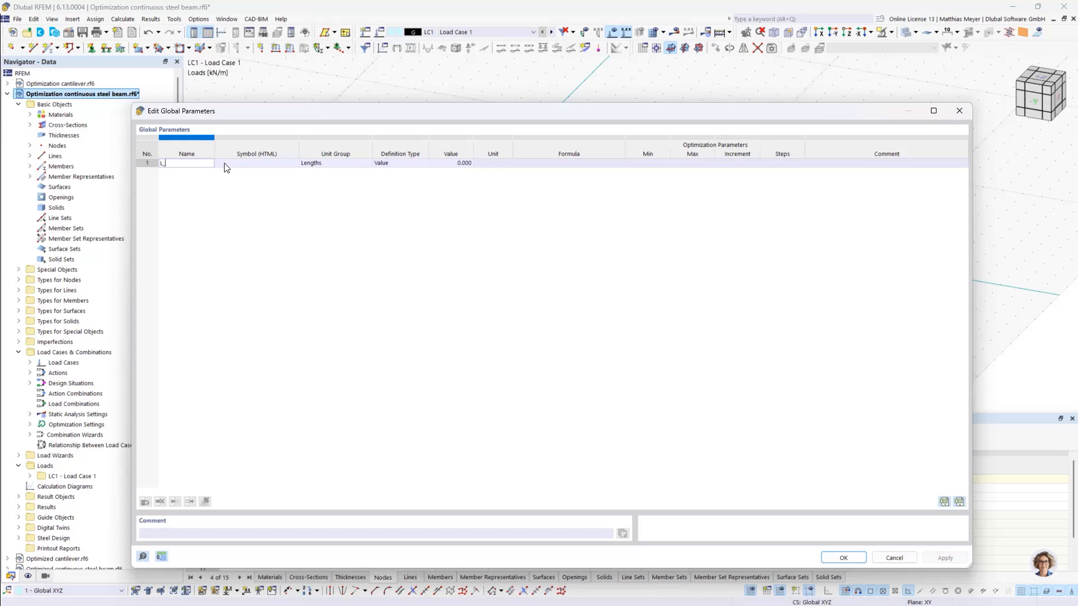
text(r)
key(Return)
click(842, 171)
click(842, 163)
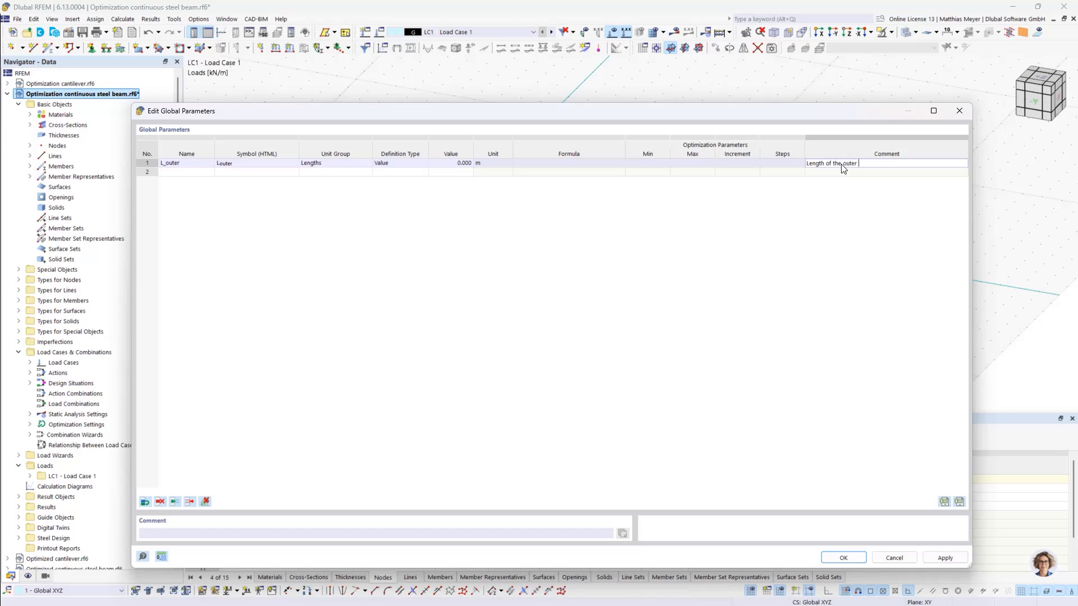
- Add a second global length parameter named L_inner with the comment "Length of the inner field" and accept the list
click(216, 171)
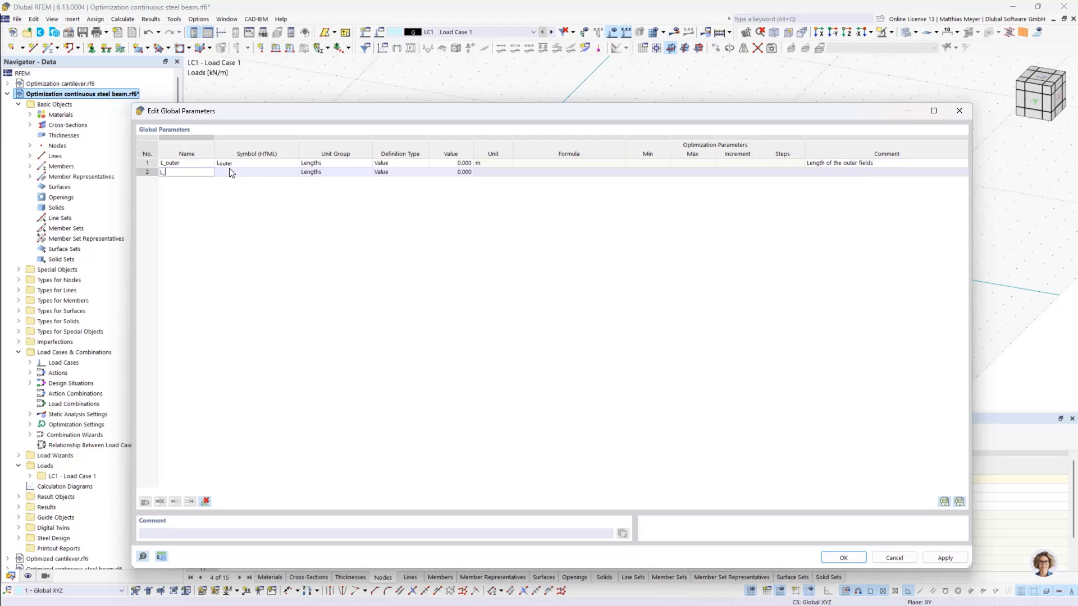
text(L_inner)
click(830, 173)
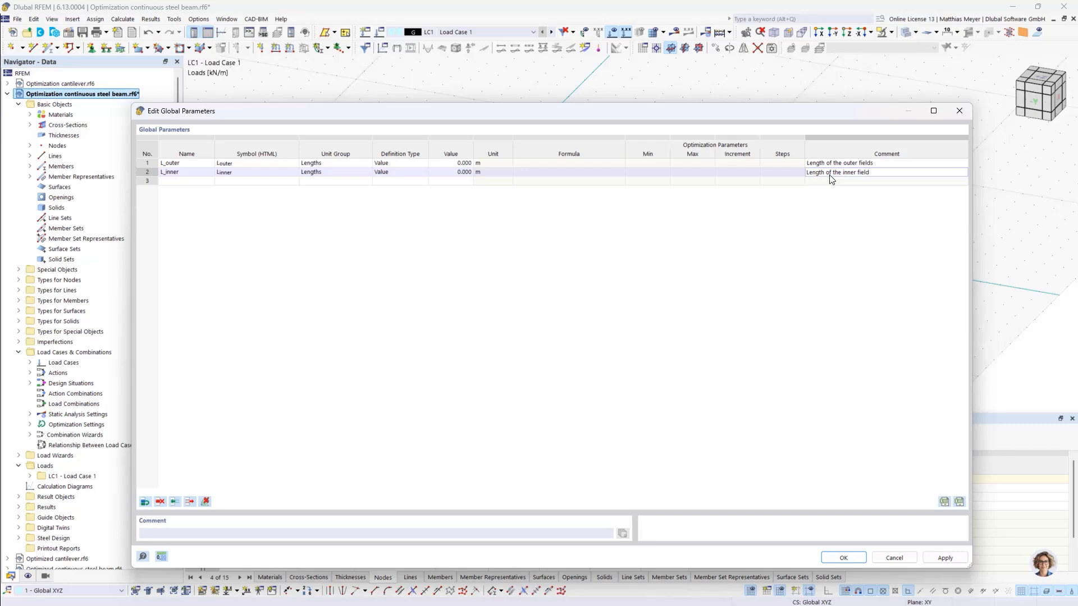
click(843, 558)
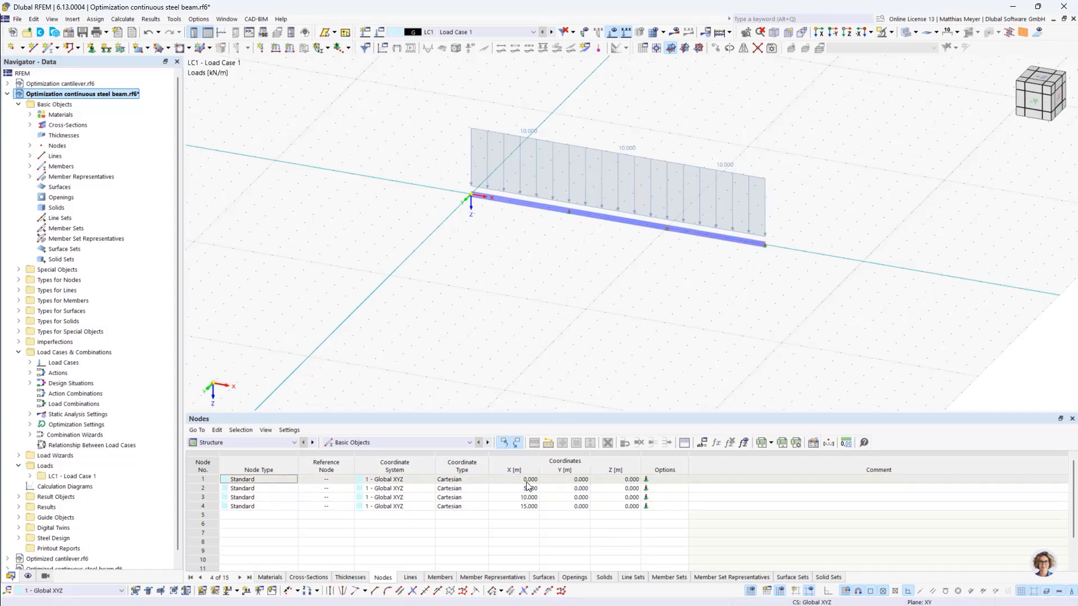
- Define the X coordinate of node 2 by a formula that inserts the global parameter L_outer
double_click(496, 488)
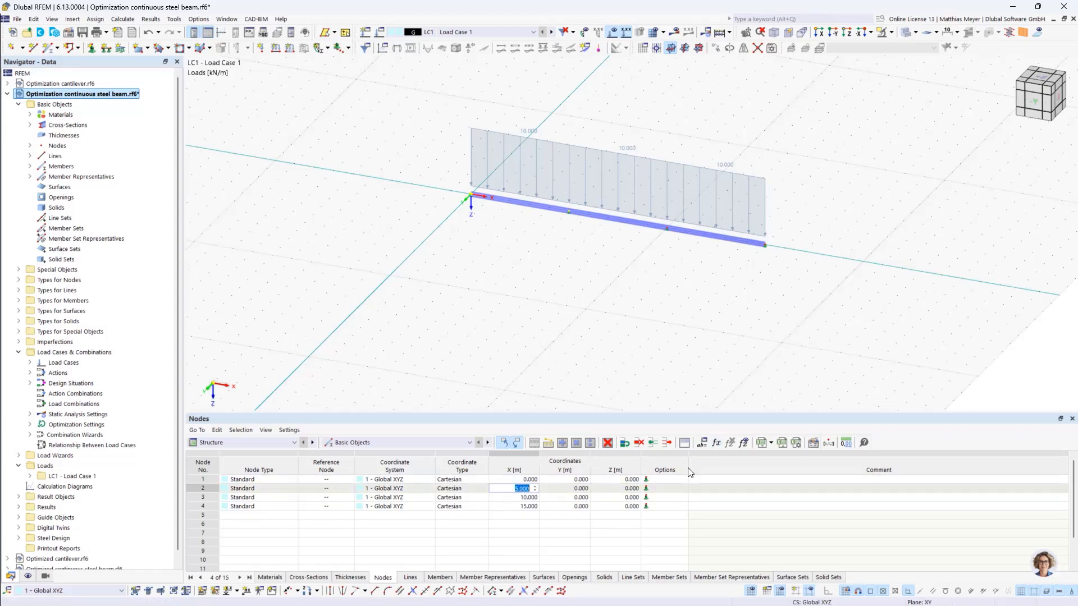
click(717, 443)
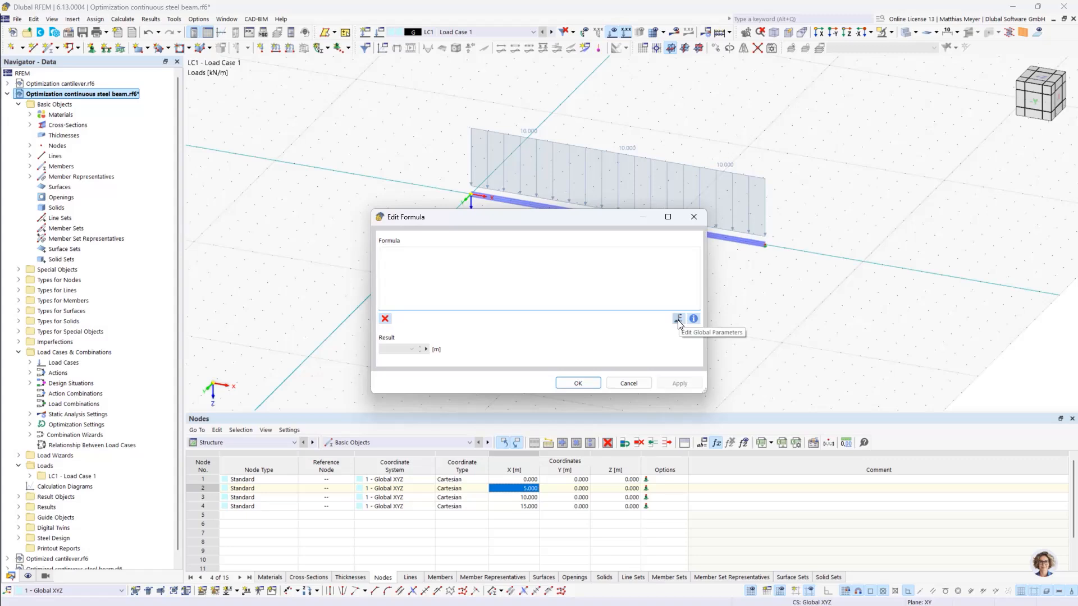
drag(589, 220, 557, 255)
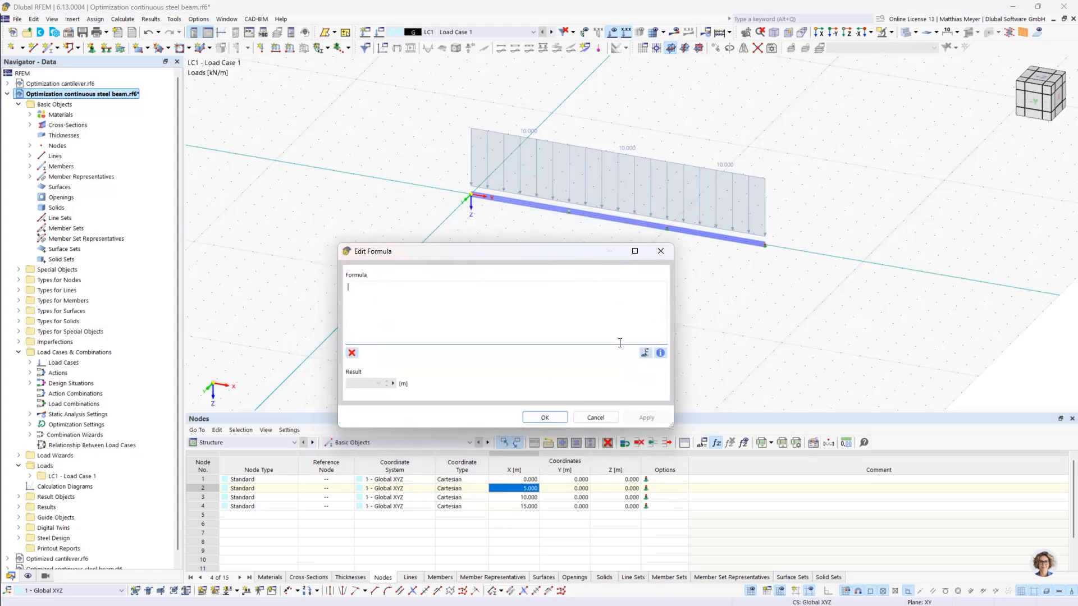
click(646, 353)
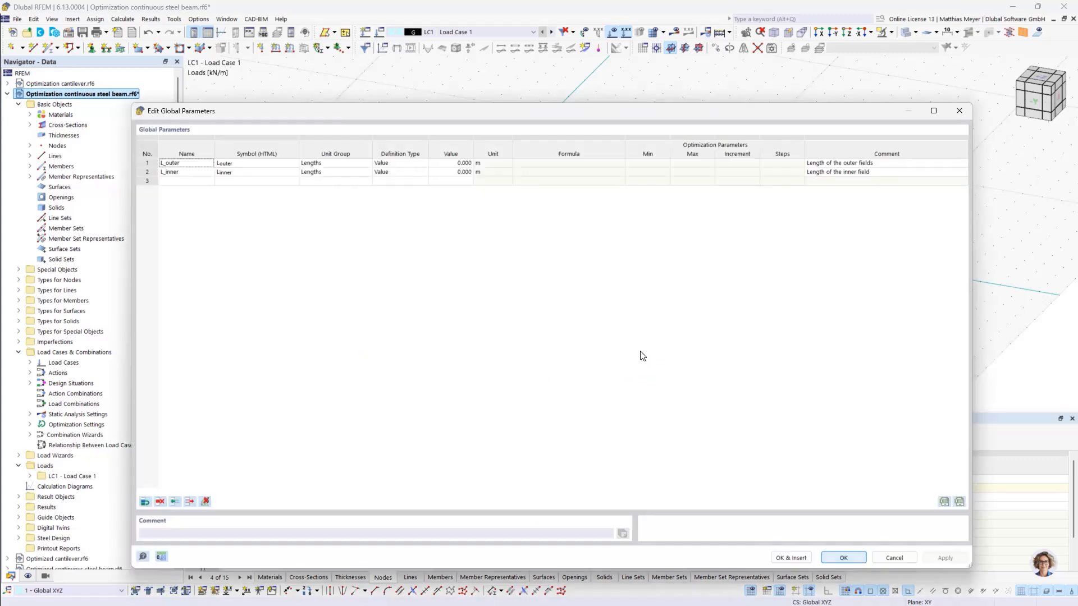
double_click(180, 162)
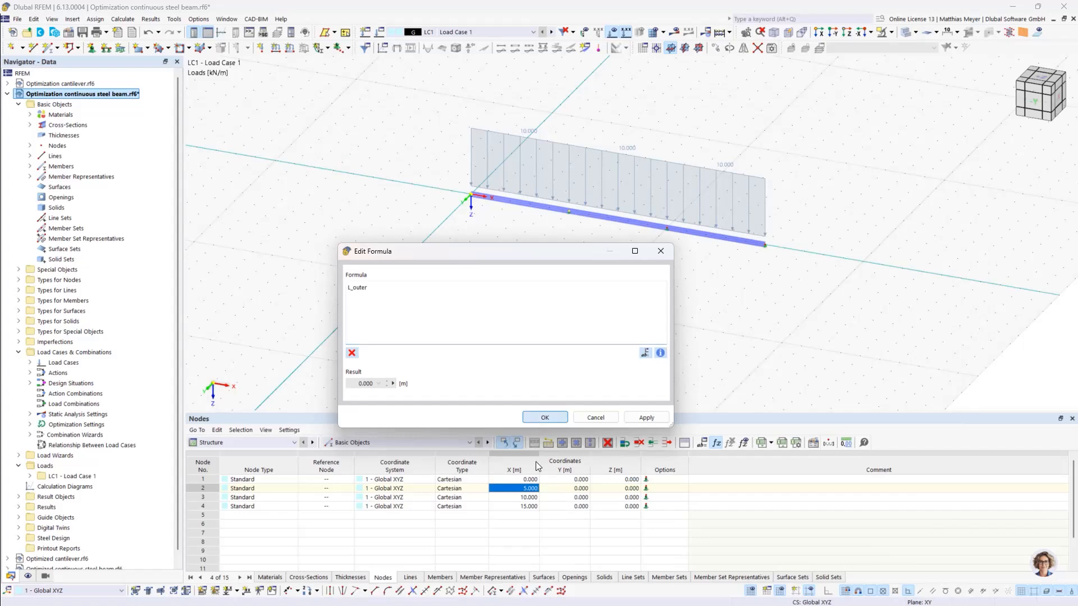
click(545, 417)
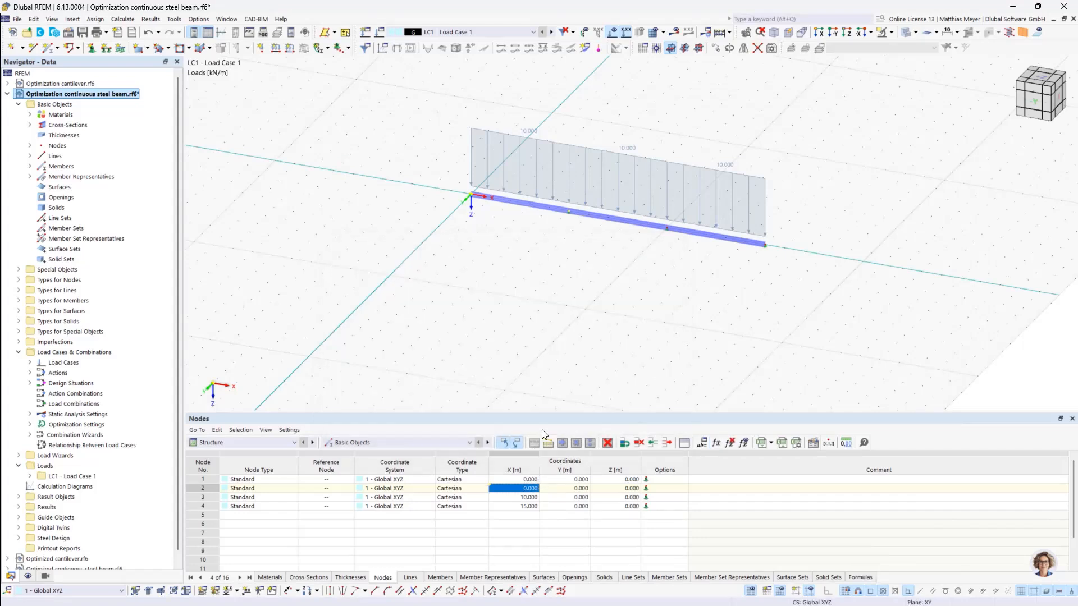
- Toggle the node table between showing formulas and values to check node 2's X coordinate
click(748, 443)
click(748, 443)
click(748, 443)
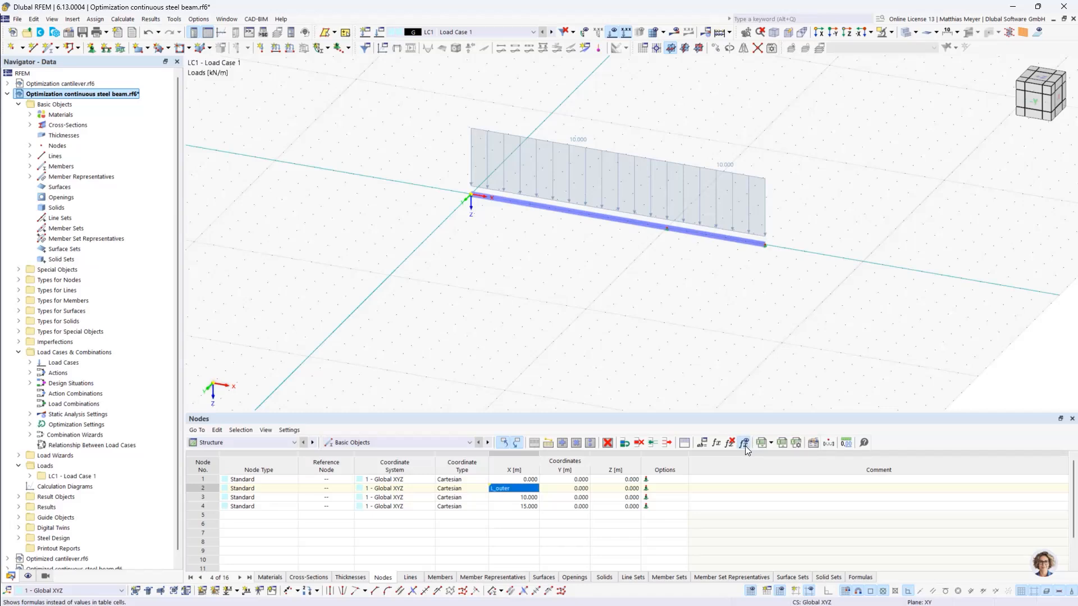
click(745, 445)
- Define the X coordinate of node 3 by the formula L_outer+L_inner, inserting both global parameters
double_click(525, 497)
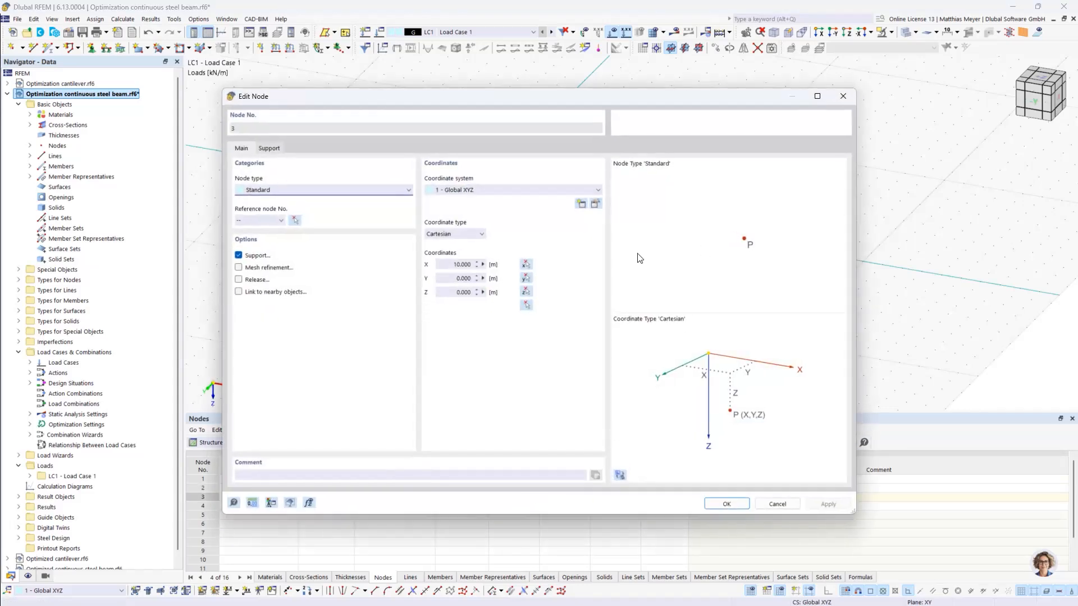
click(777, 504)
click(717, 443)
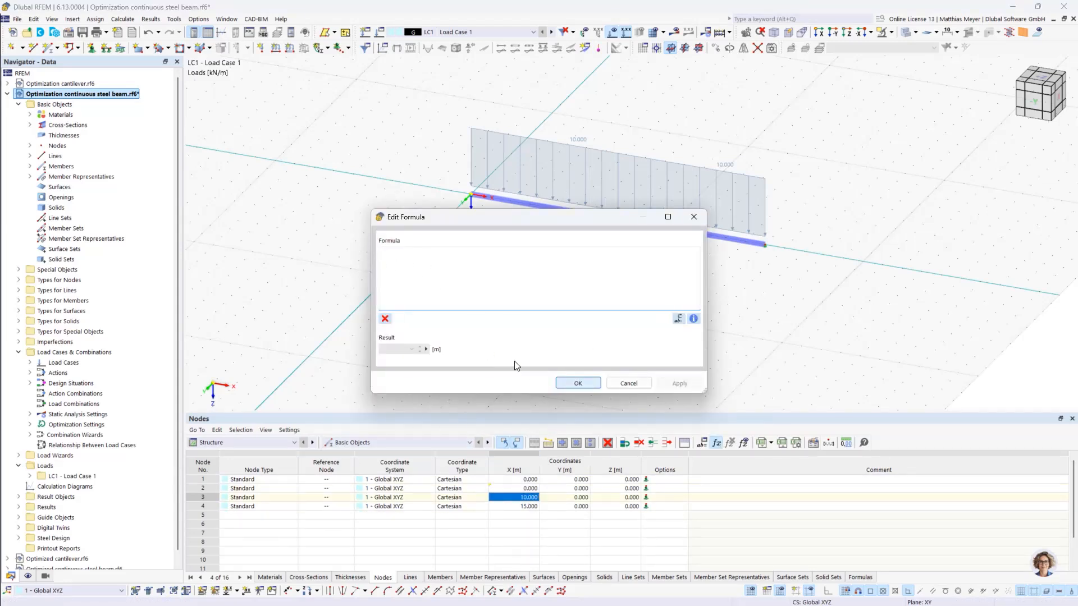
click(678, 318)
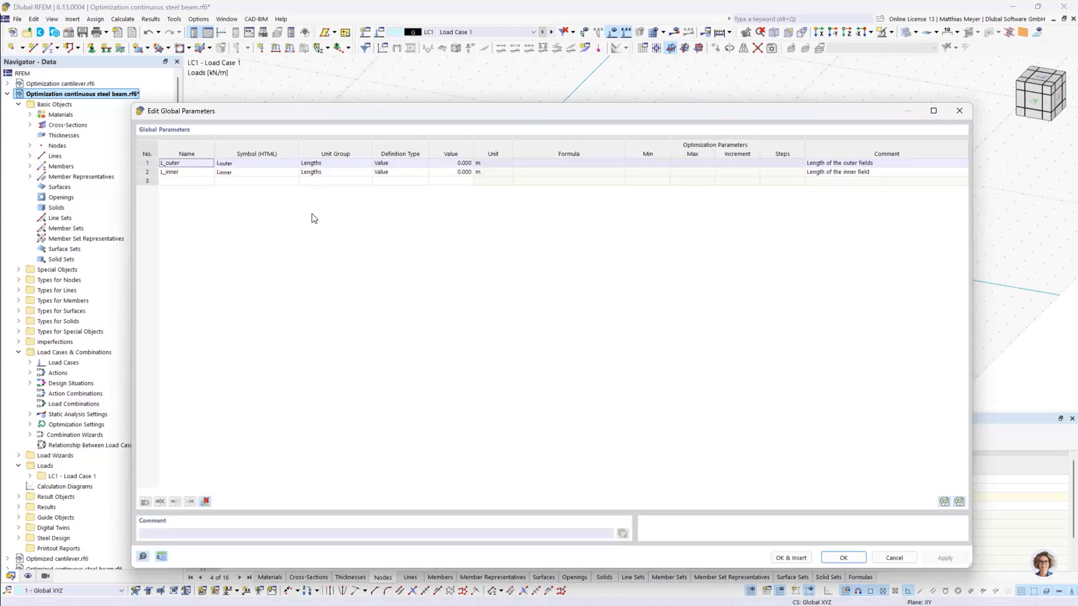
double_click(179, 164)
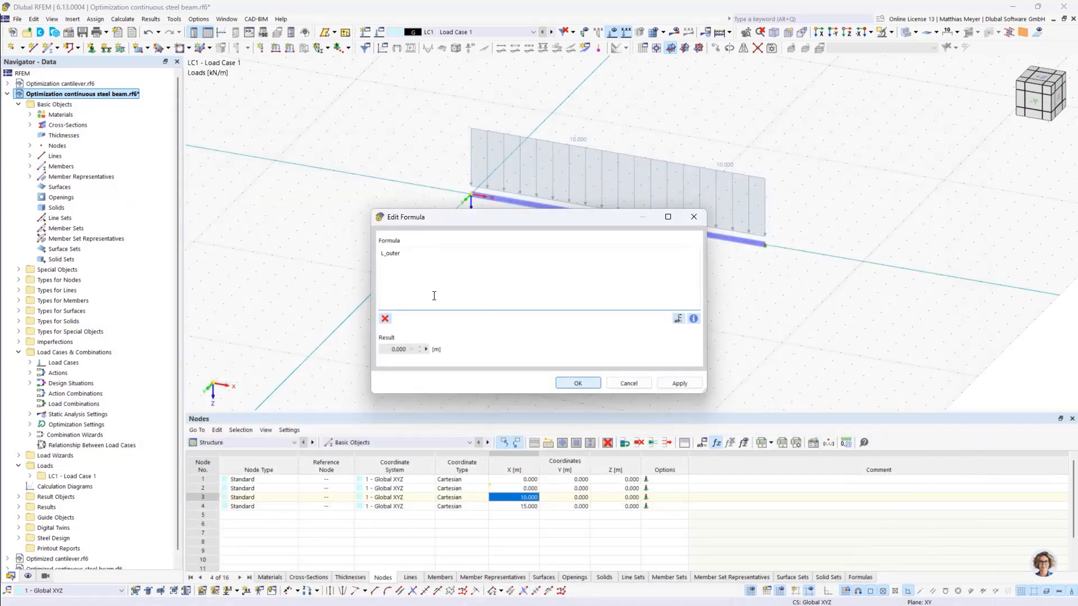
text(+)
click(678, 318)
double_click(185, 171)
click(578, 383)
double_click(524, 506)
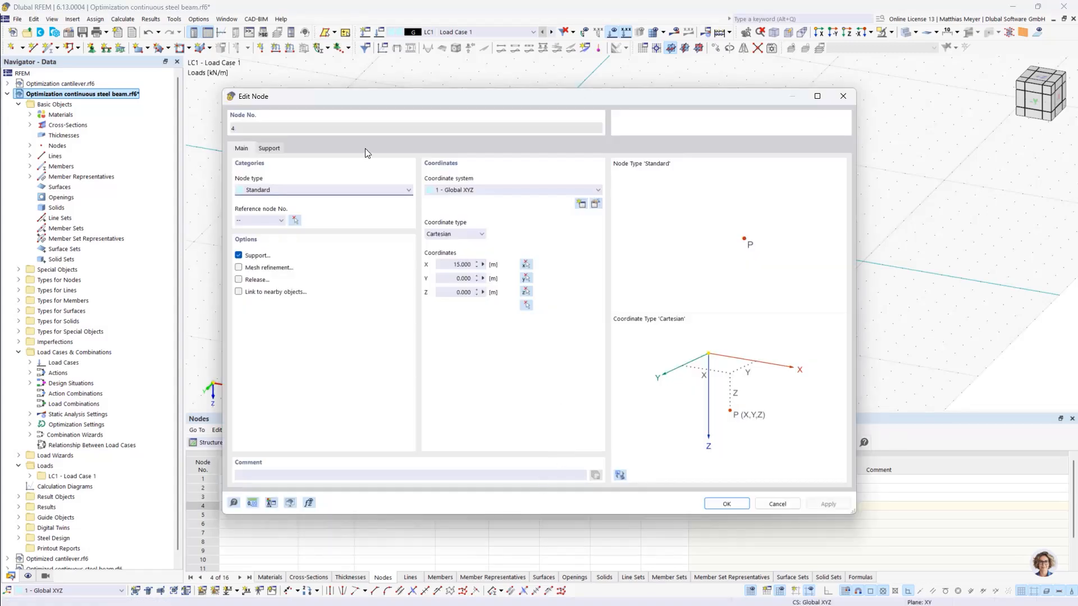
click(778, 504)
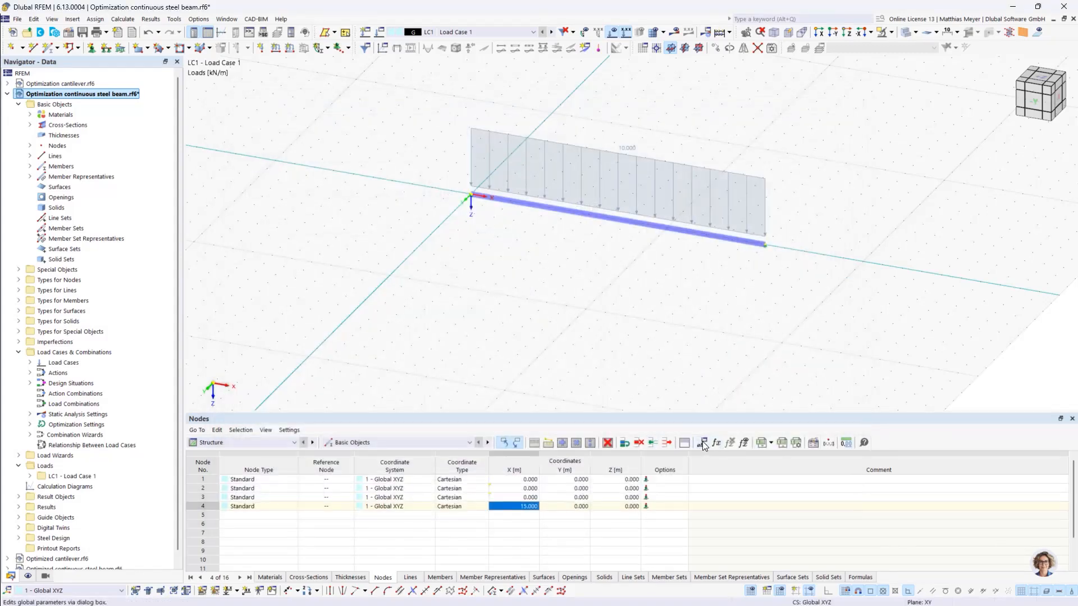
click(703, 442)
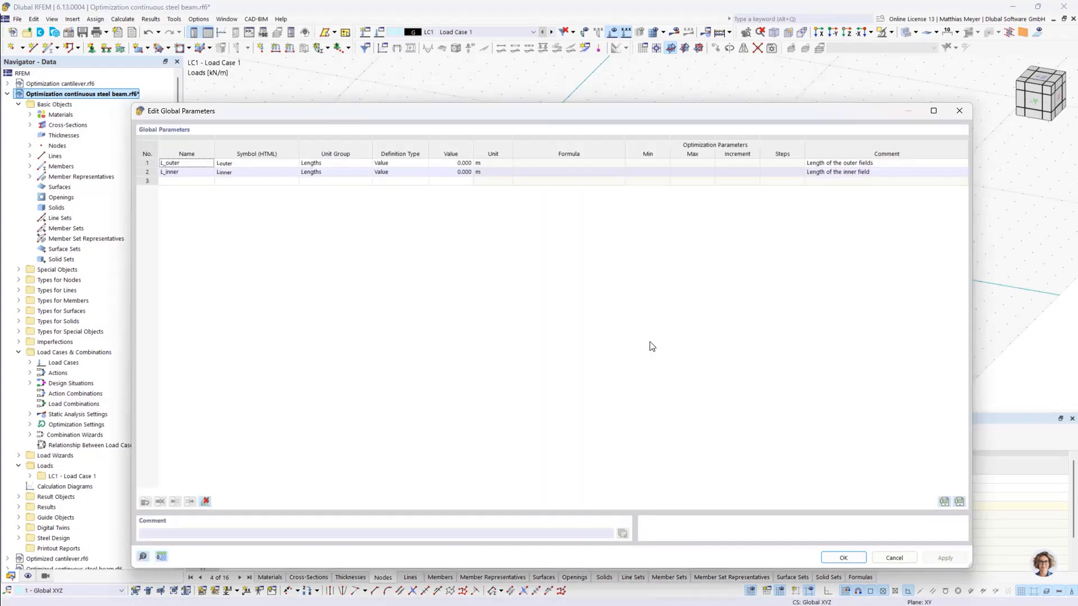
click(843, 558)
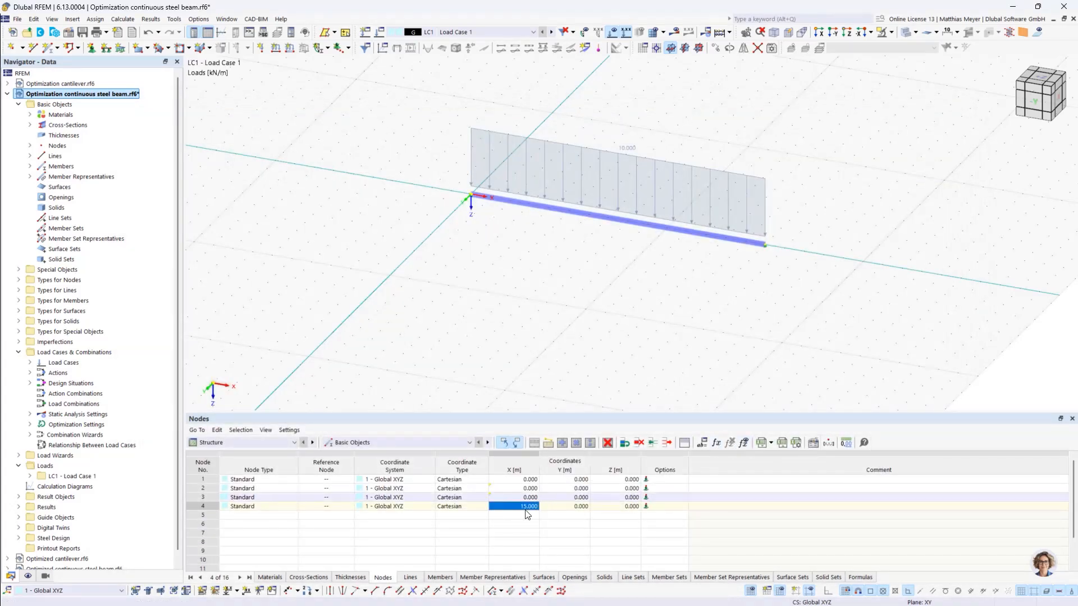
- Define the X coordinate of node 4 by the formula 2*L_outer+L_inner, inserting both global parameters
click(716, 443)
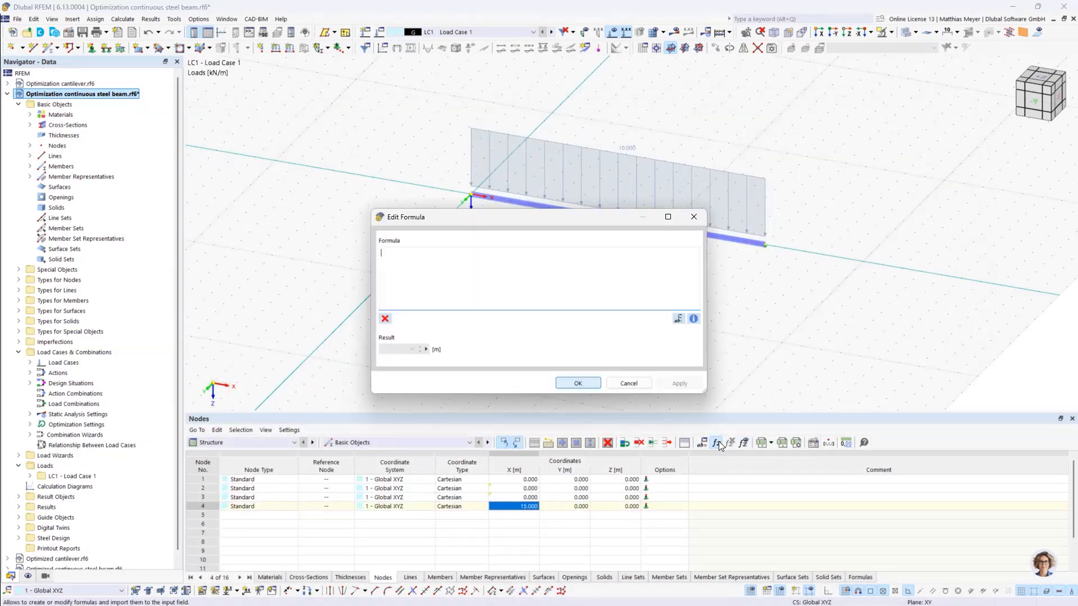
click(678, 320)
double_click(185, 160)
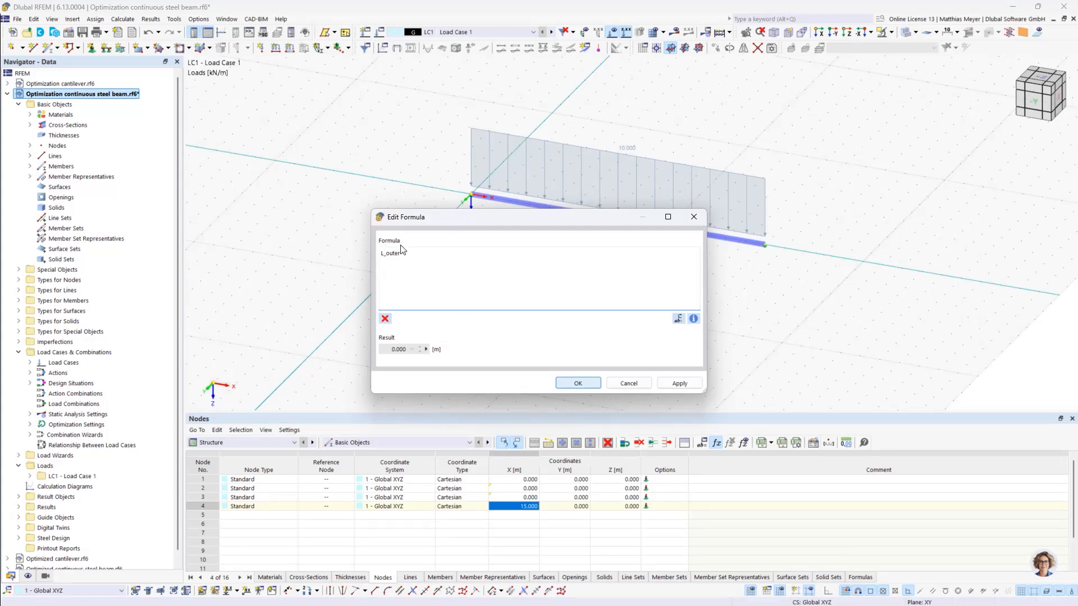
text(2*)
text(+)
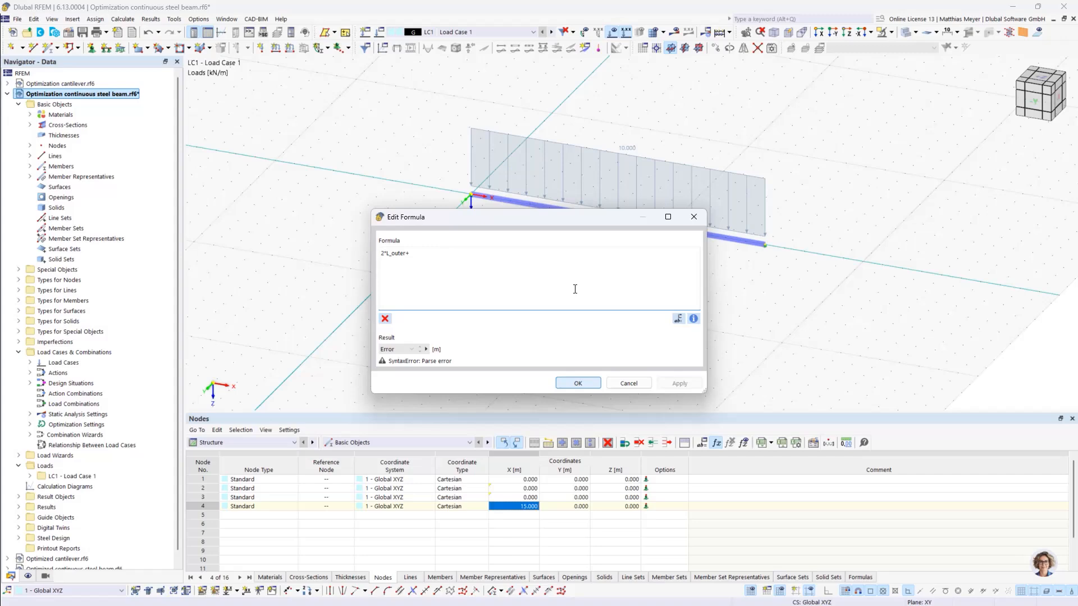
click(678, 318)
double_click(191, 172)
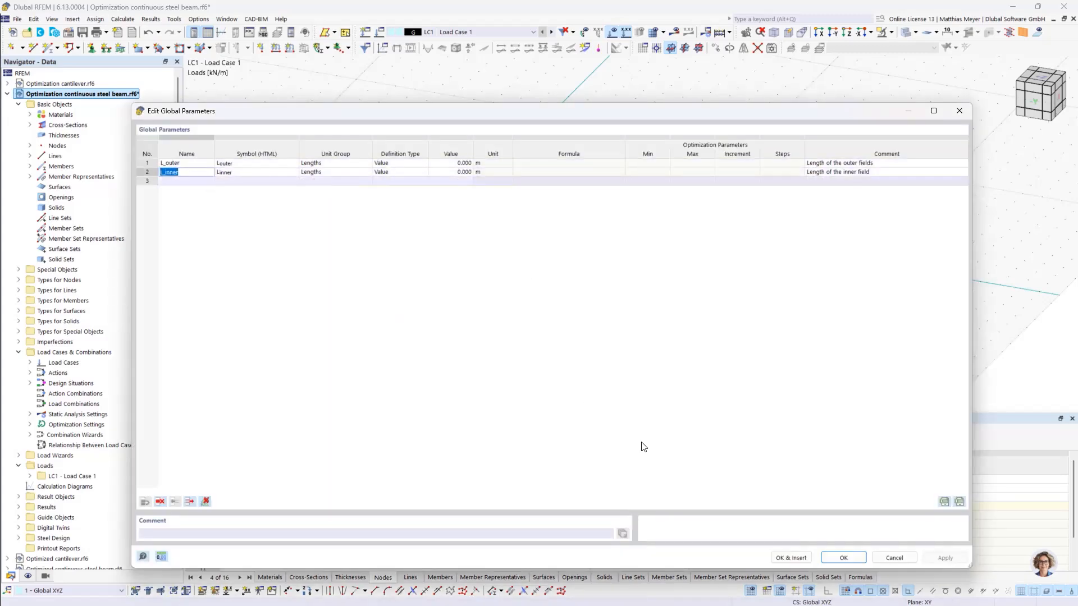
click(838, 559)
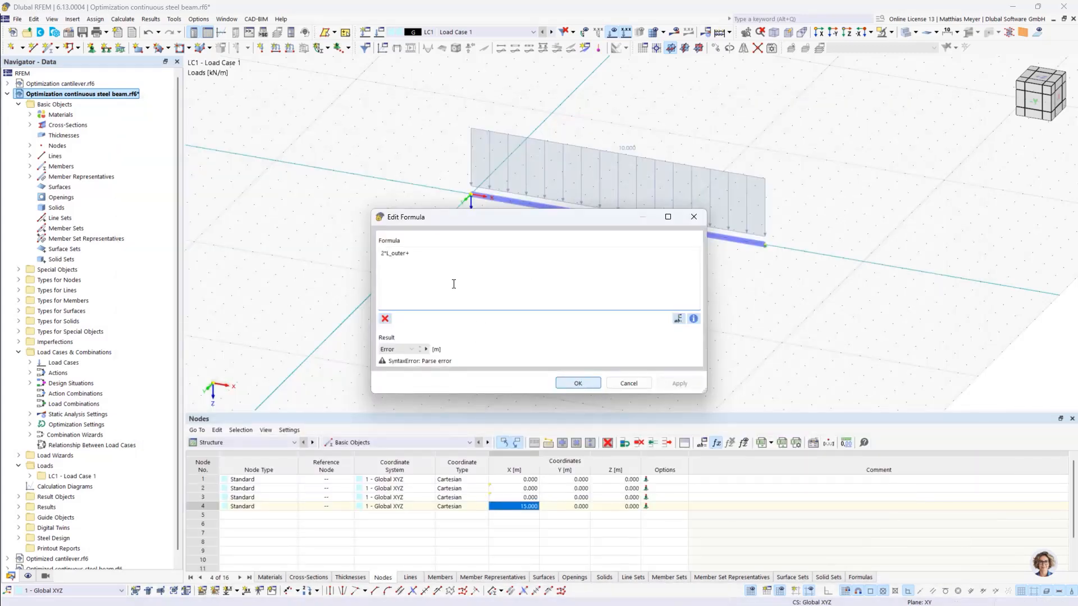
click(678, 318)
click(188, 174)
double_click(189, 174)
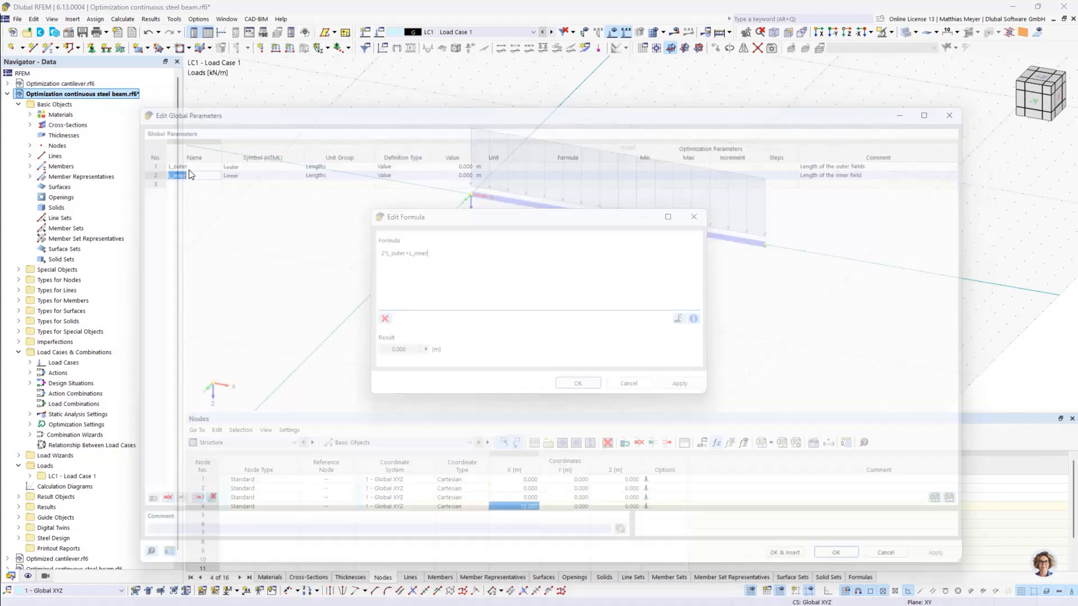
click(590, 381)
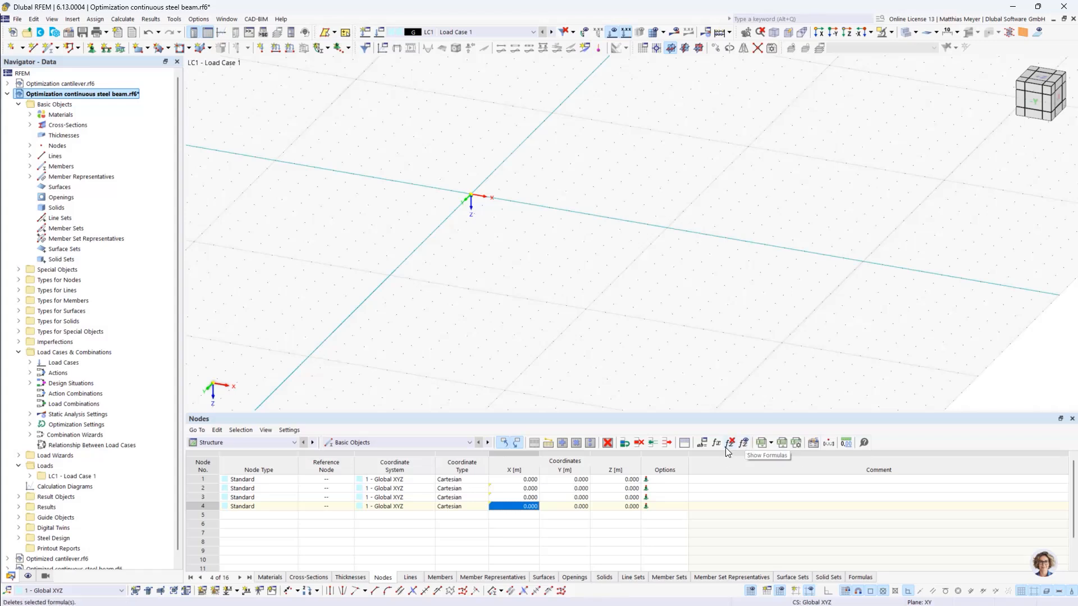
- Set the values of the global parameters L_outer and L_inner to 5 m each
mouse_move(515, 511)
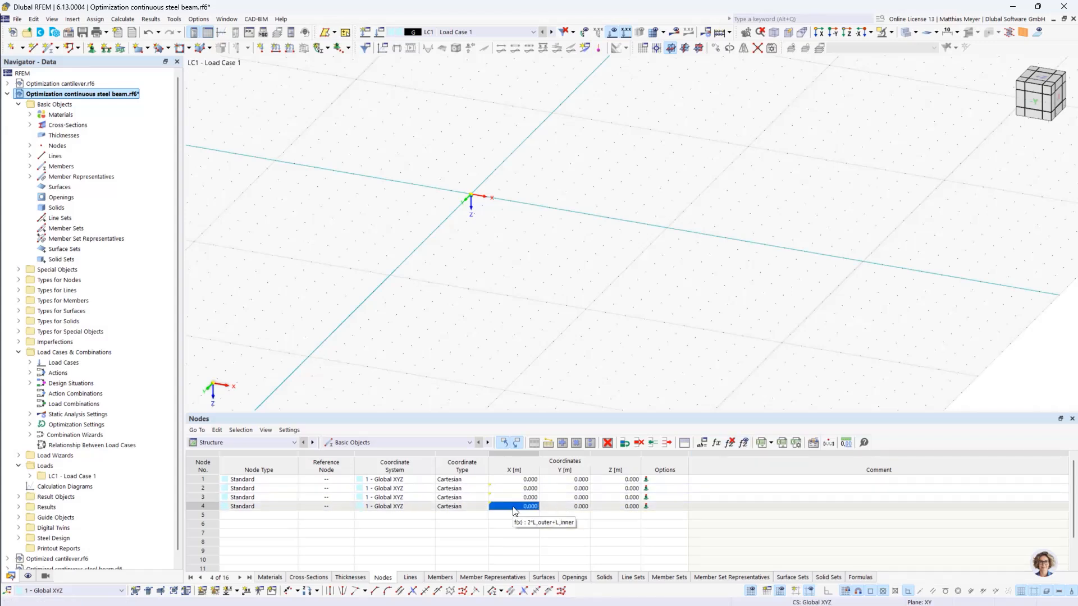
click(701, 442)
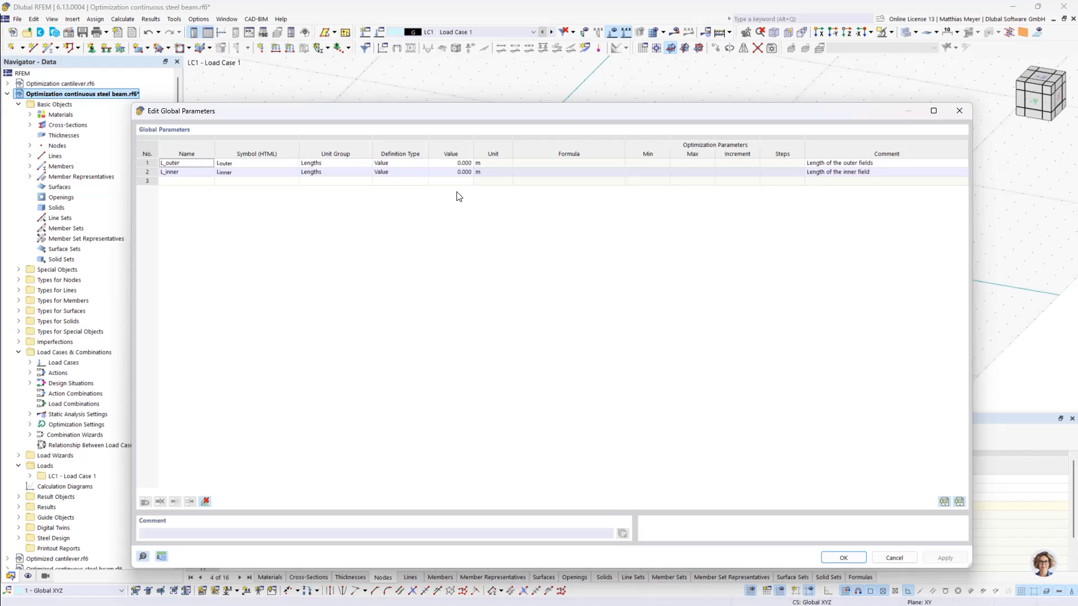
double_click(452, 164)
text(5)
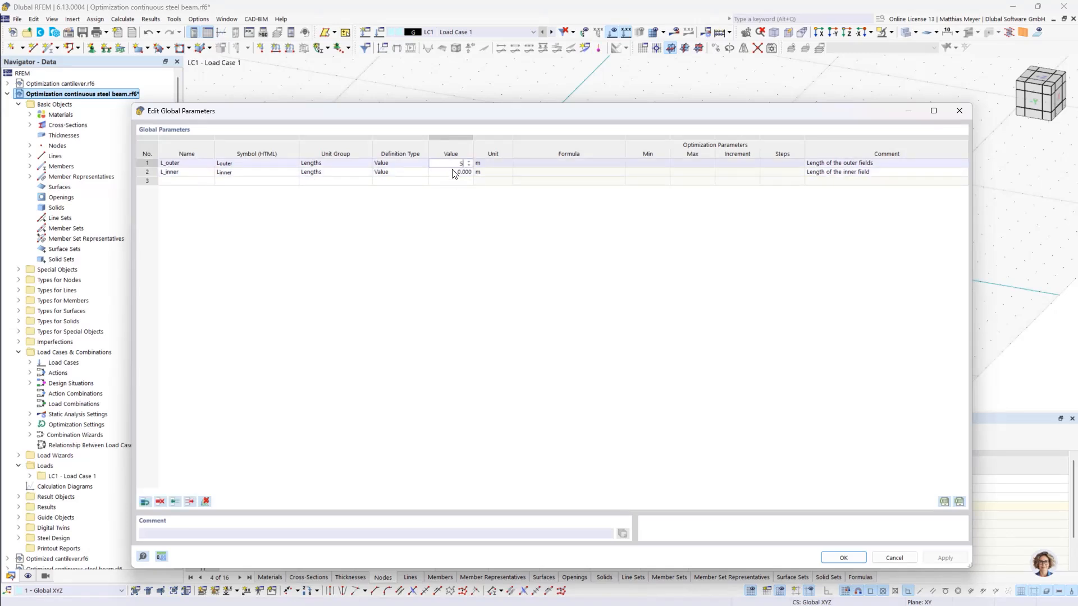
double_click(450, 173)
text(5)
click(497, 273)
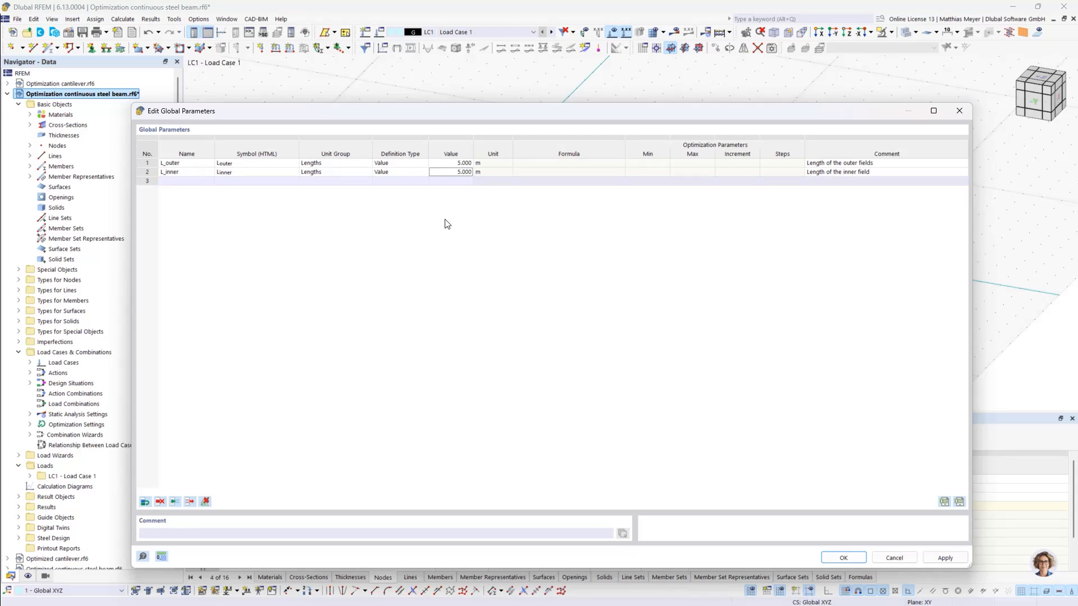
- Add a third global length parameter named L_whole with the comment "Whole length of the beam"
click(416, 163)
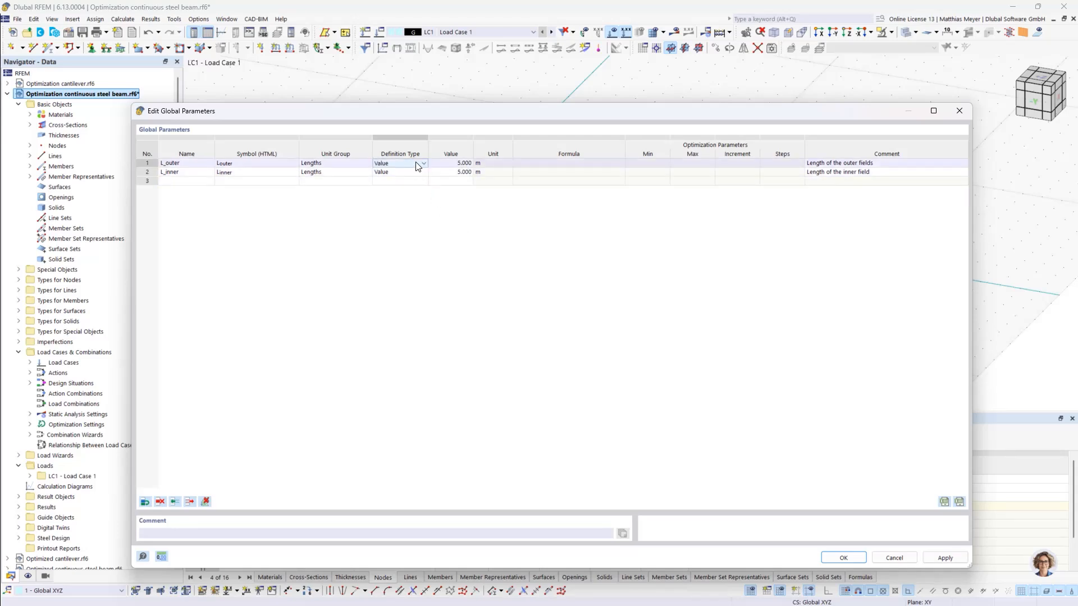
click(200, 184)
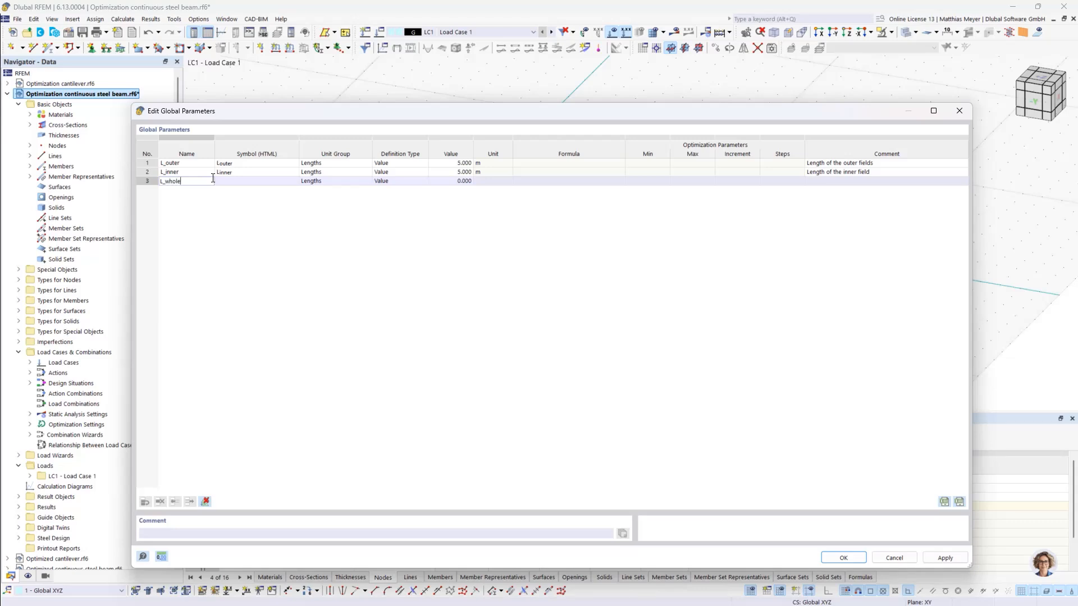
click(824, 182)
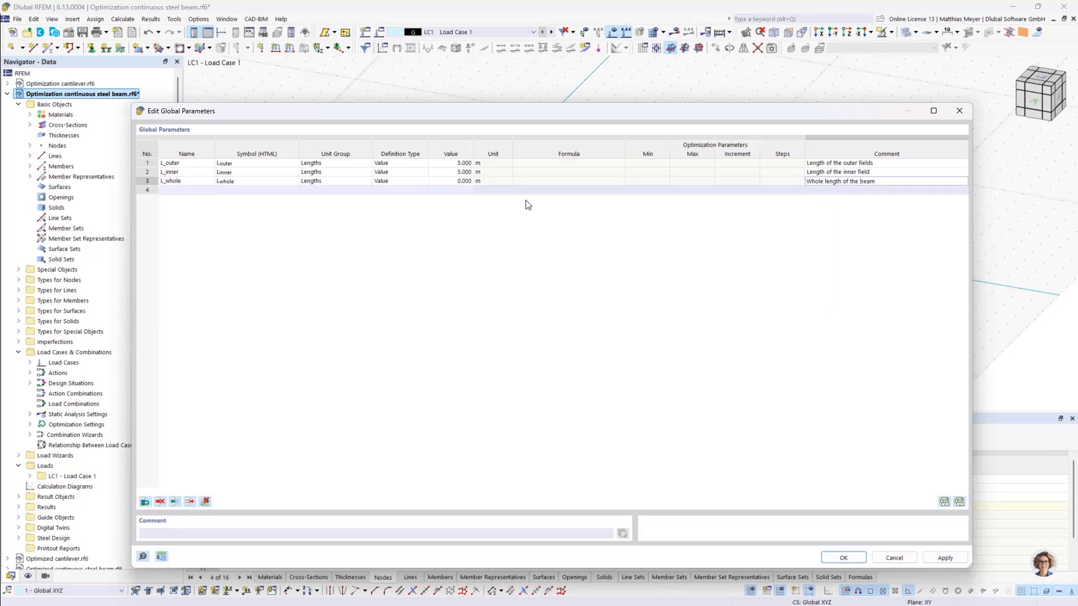
- Define L_whole as an Optimization Formula with the expression 2*L_outer+L_inner and accept the global parameters
double_click(452, 181)
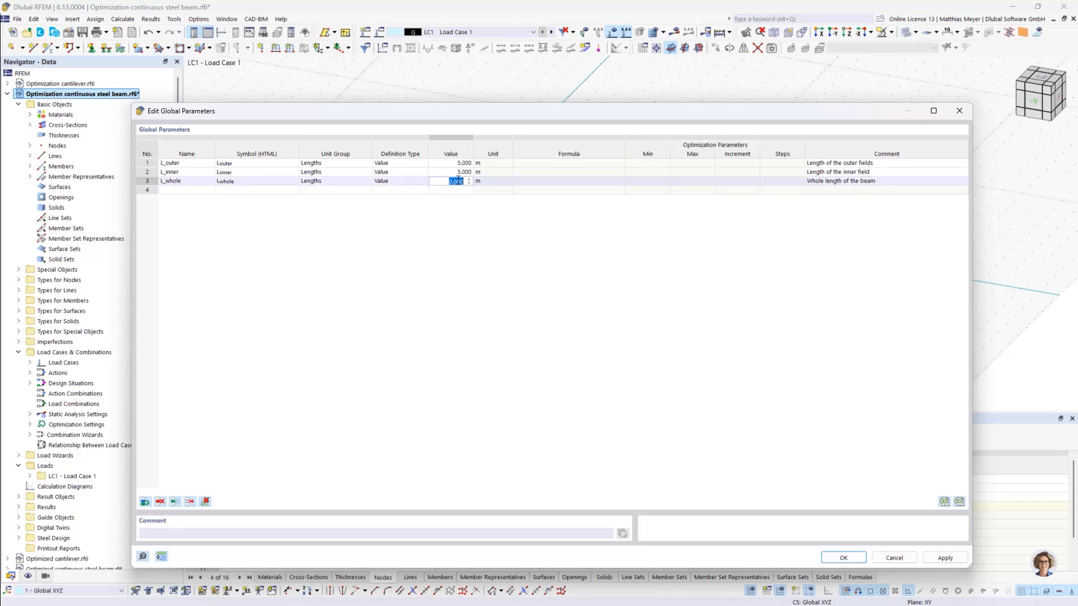
click(400, 181)
click(401, 181)
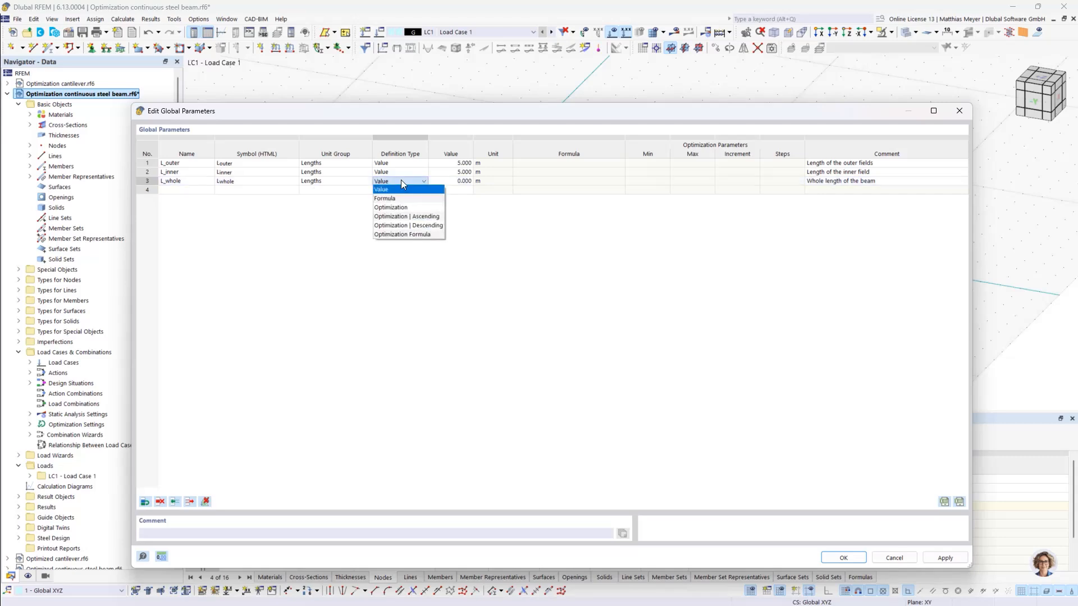
click(405, 231)
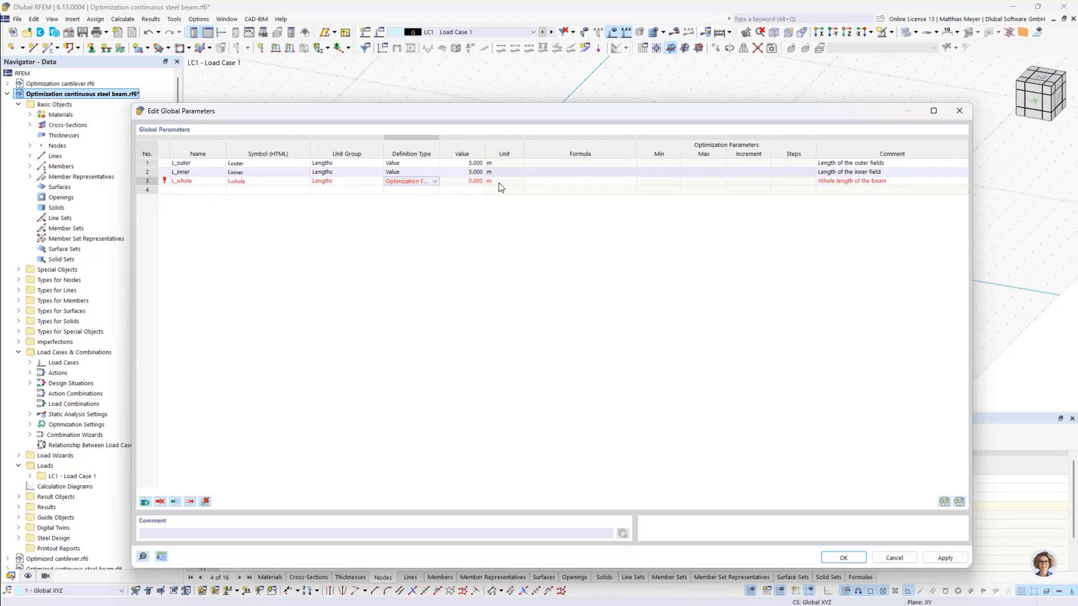
click(471, 182)
click(577, 180)
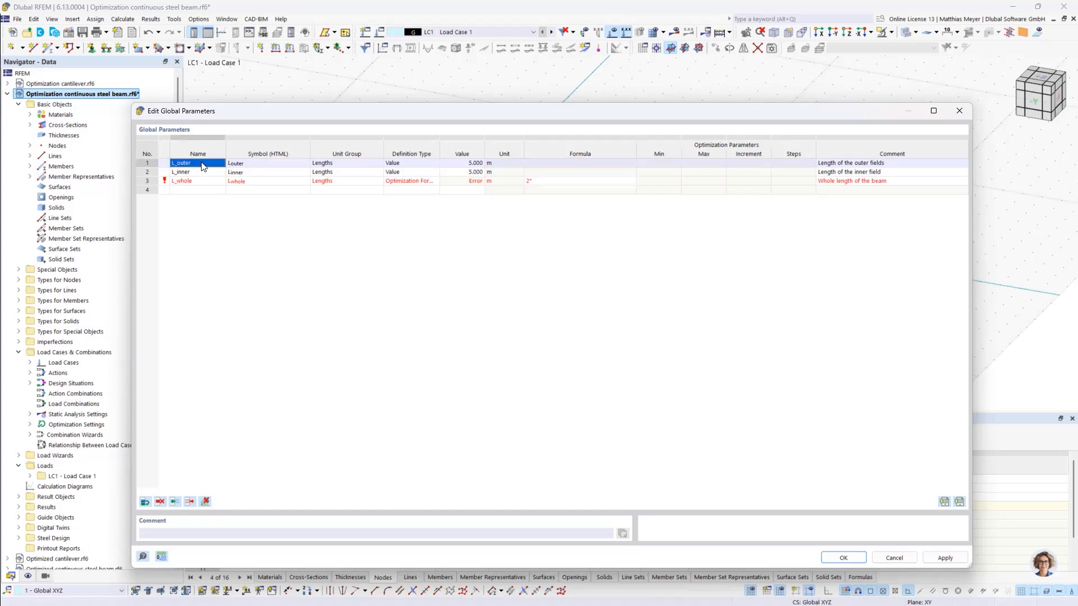
click(537, 179)
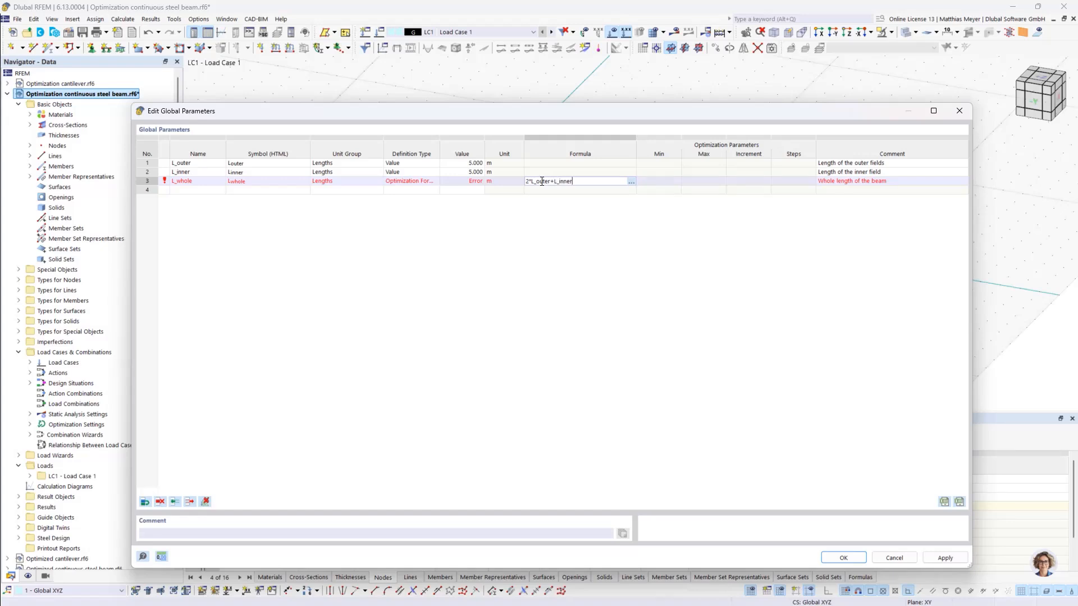
key(Return)
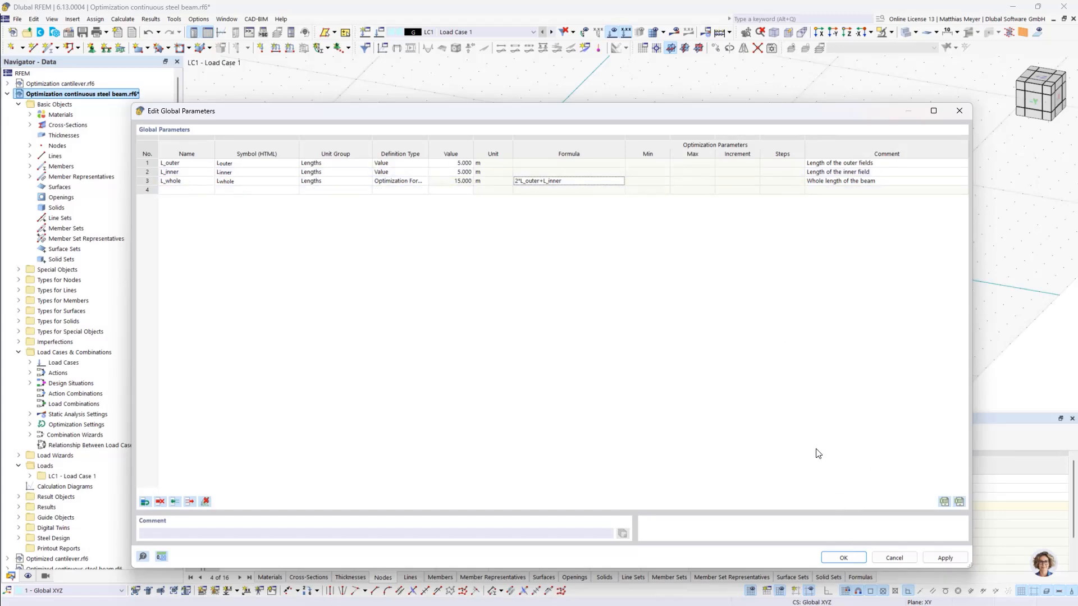
click(843, 557)
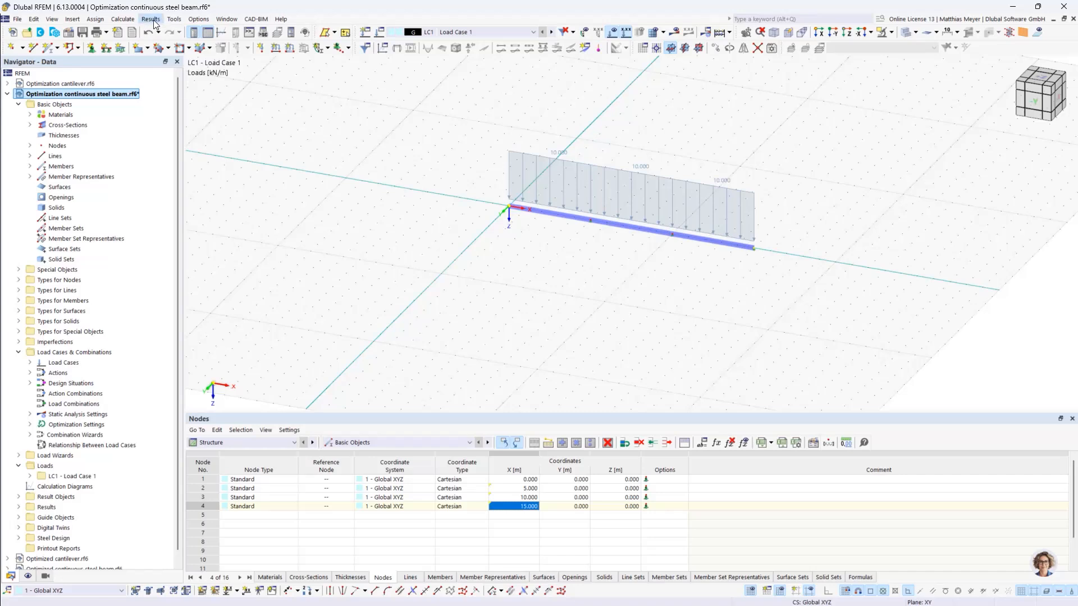
- Set the optimization target value to Max. global parameter with L_whole as its parameter and accept the optimization settings
click(197, 20)
mouse_move(176, 21)
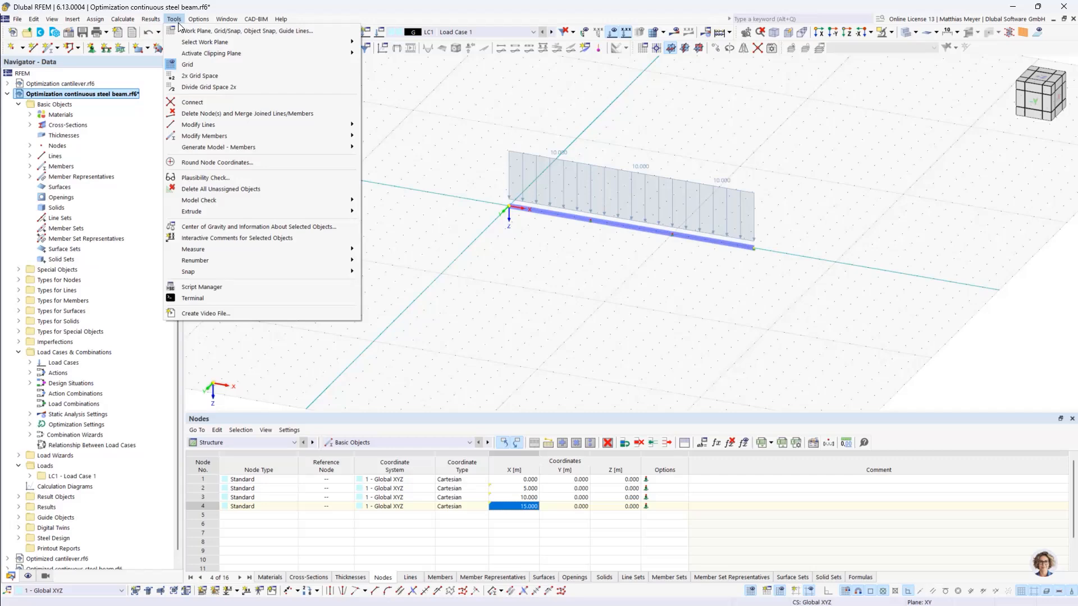
mouse_move(122, 19)
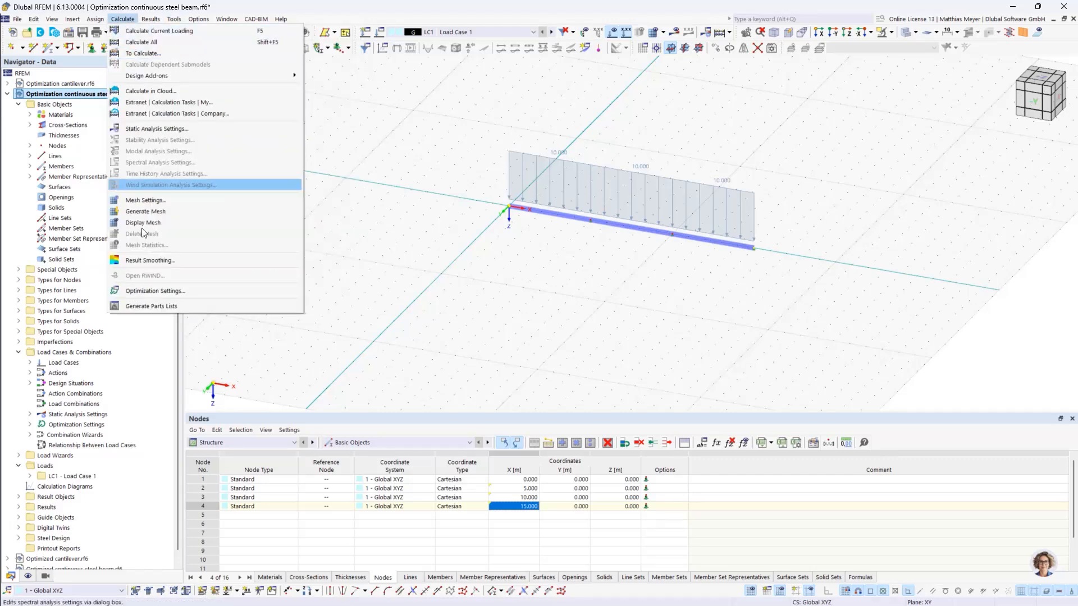
click(156, 291)
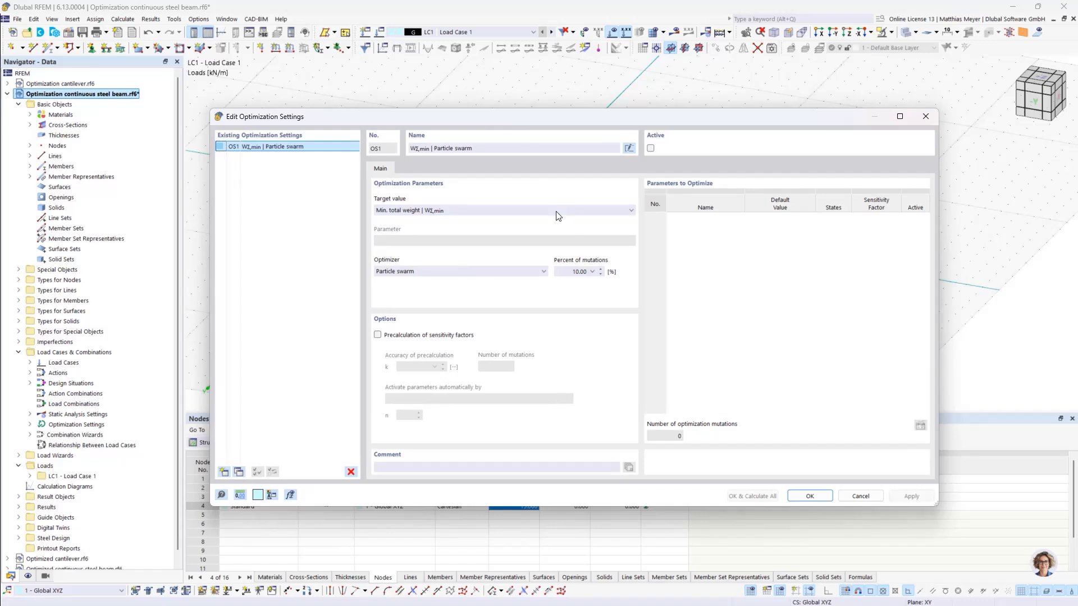
click(557, 215)
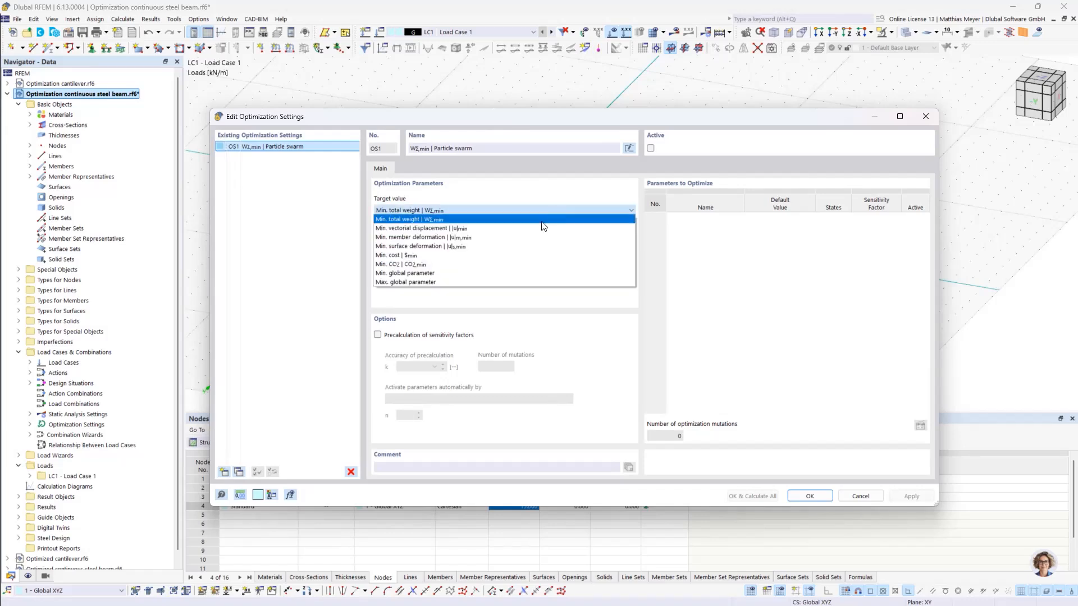
click(477, 283)
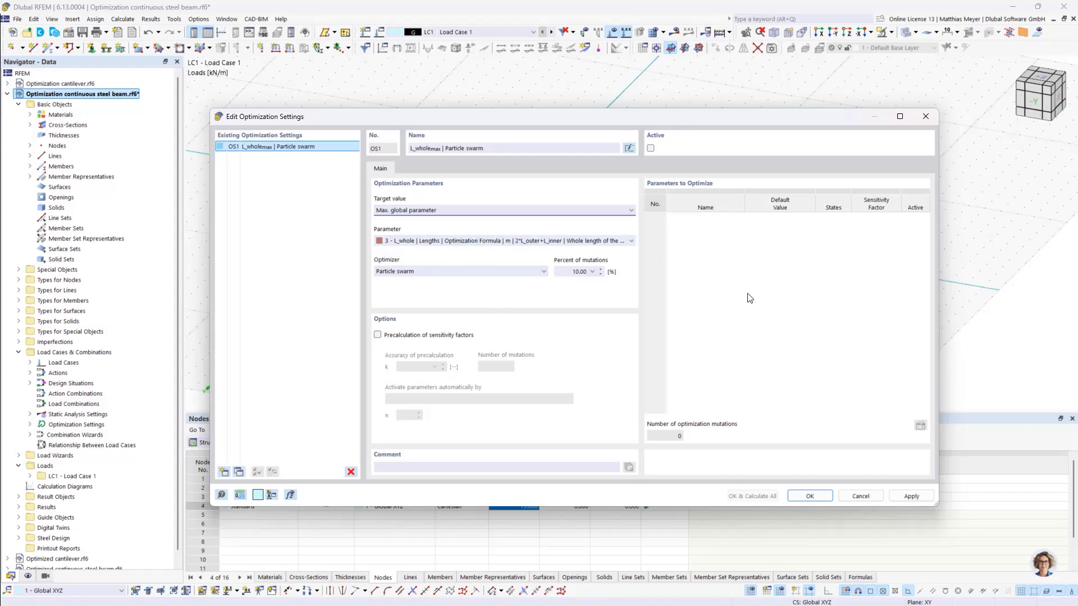
click(419, 211)
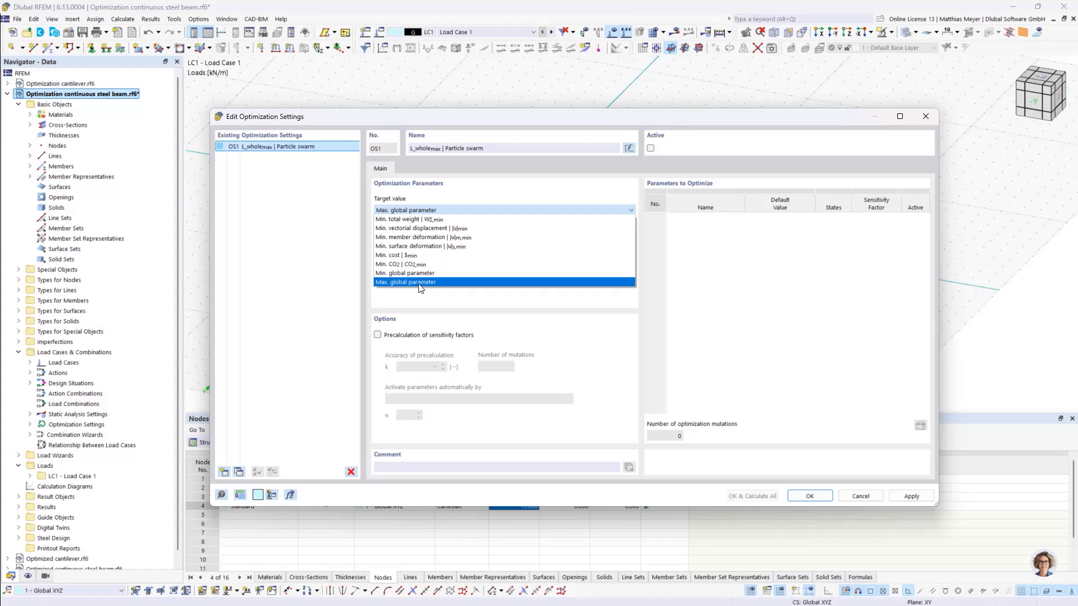
click(419, 282)
click(406, 209)
click(428, 280)
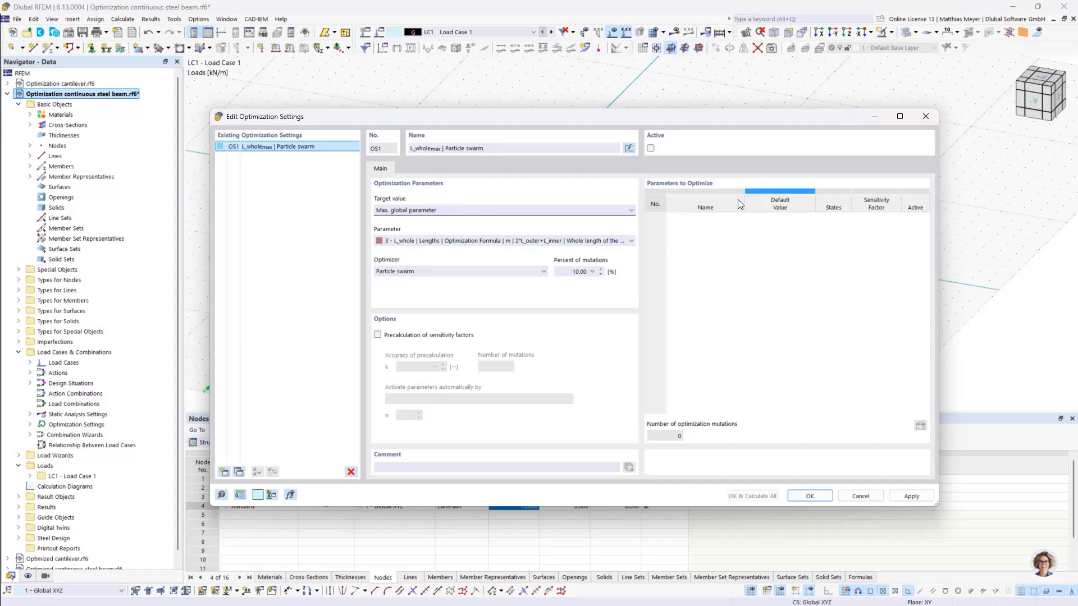
click(810, 497)
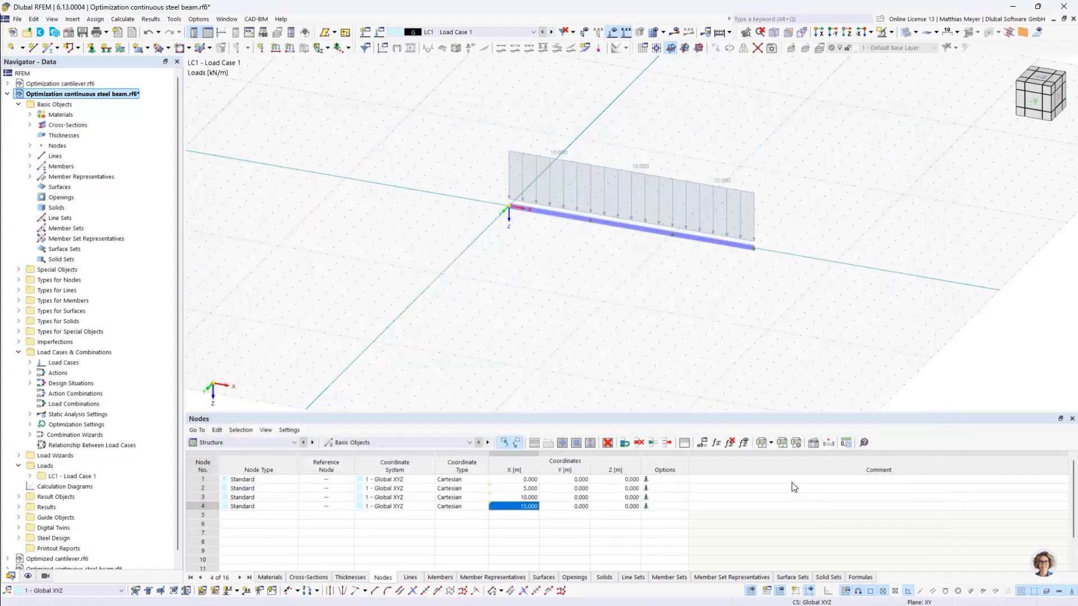
- Change the definition type of the global parameters L_outer and L_inner from a fixed value to Optimization
click(705, 443)
click(423, 162)
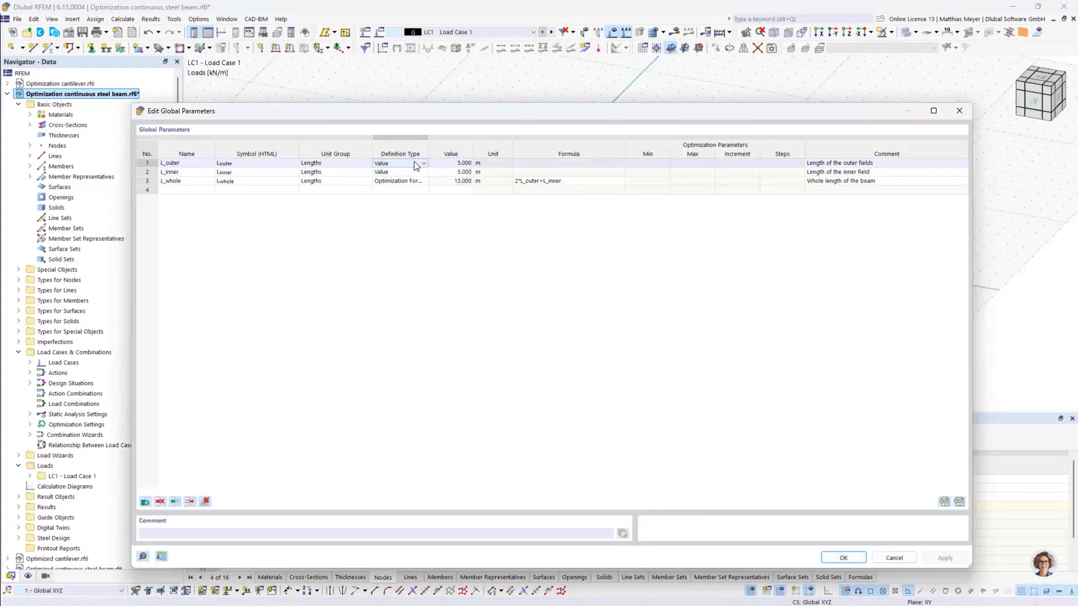
click(408, 162)
click(404, 186)
click(405, 173)
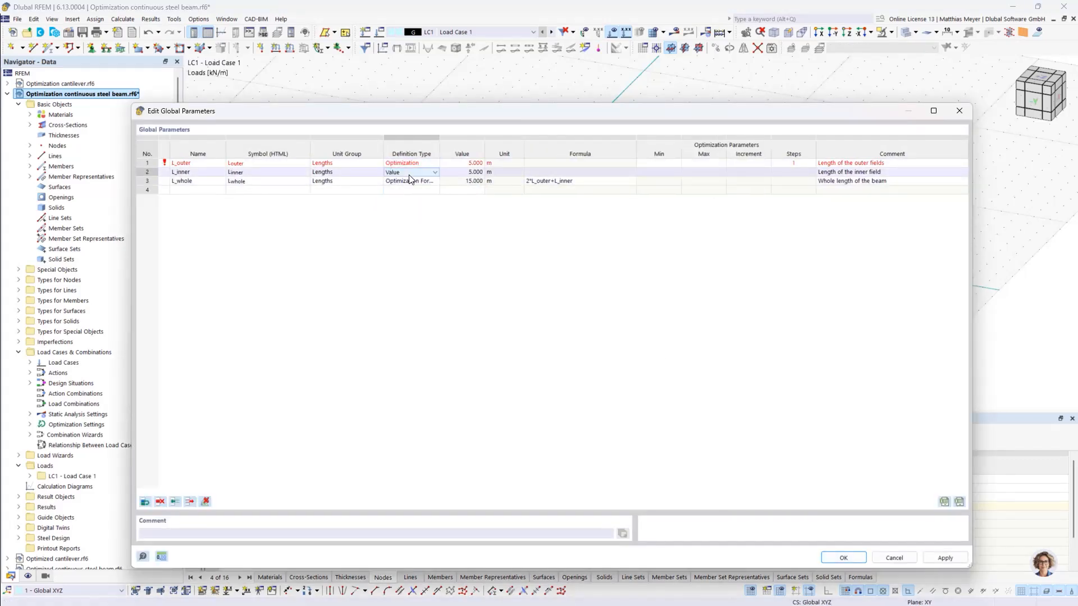
click(435, 172)
click(409, 196)
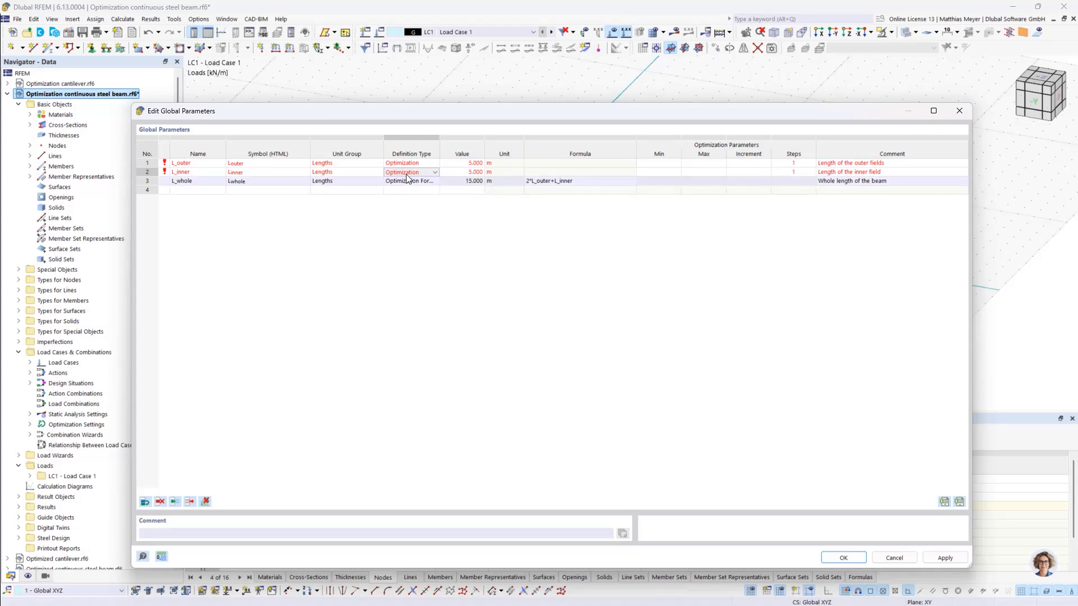
- Set the optimization range of both L_outer and L_inner to a minimum of 0.5 m and a maximum of 10 m
click(658, 163)
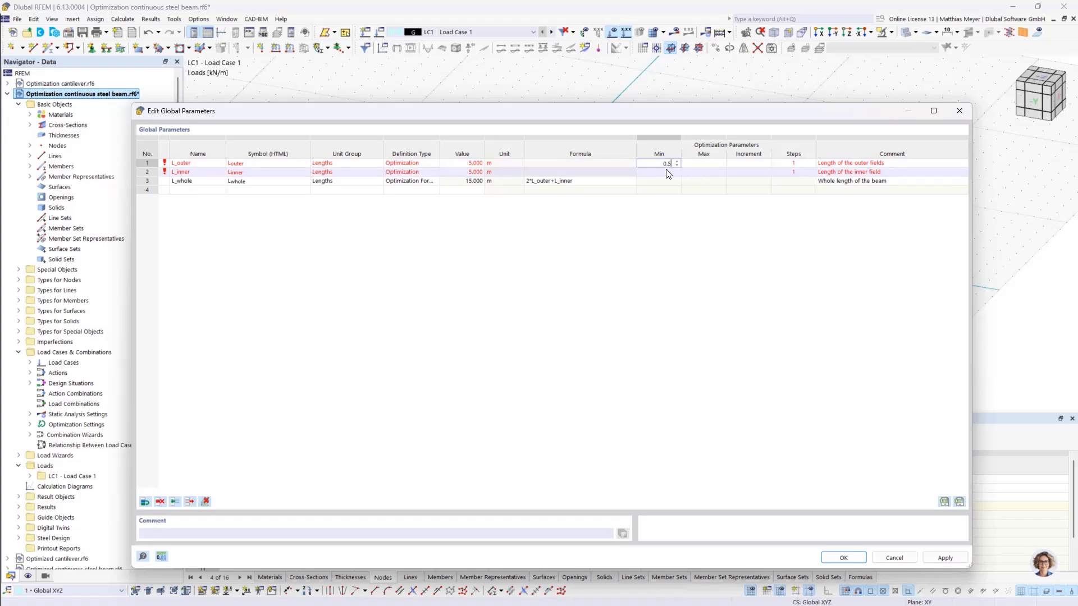
click(701, 164)
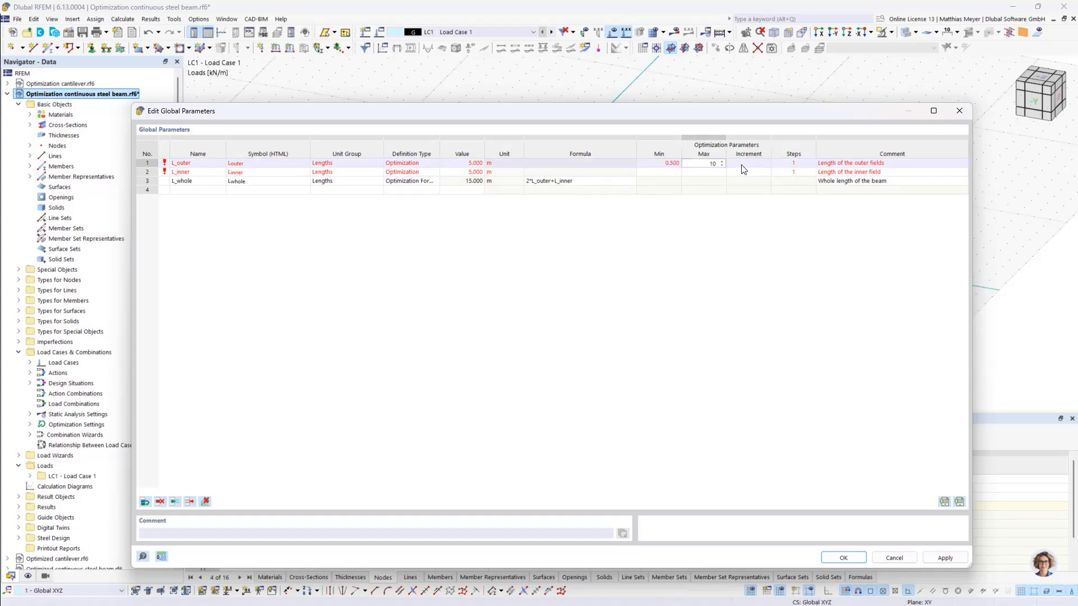
click(659, 172)
text(0.)
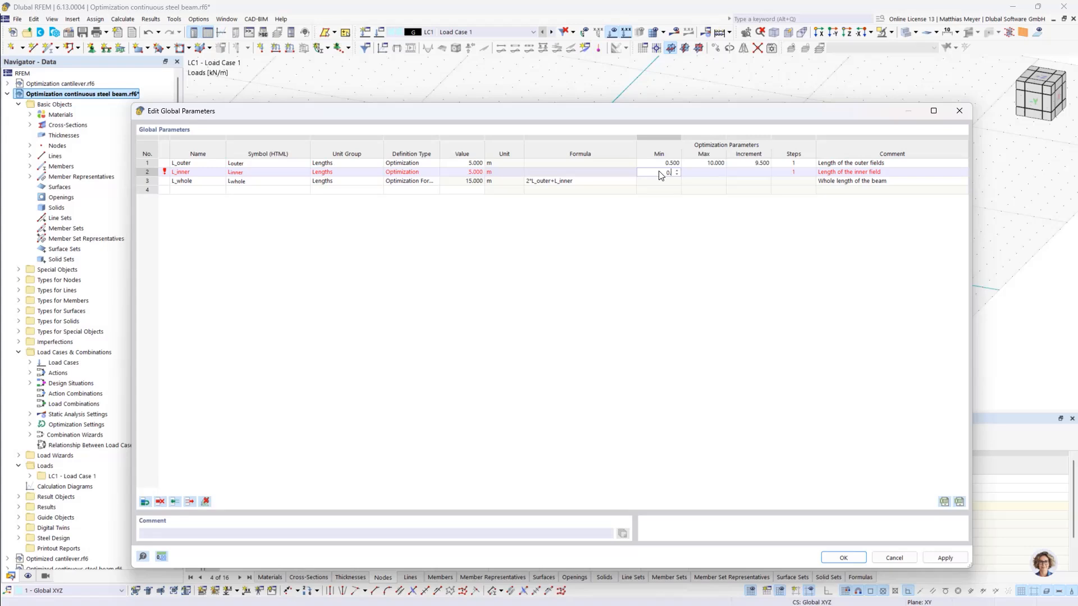
text(5)
click(698, 174)
text(10)
click(623, 308)
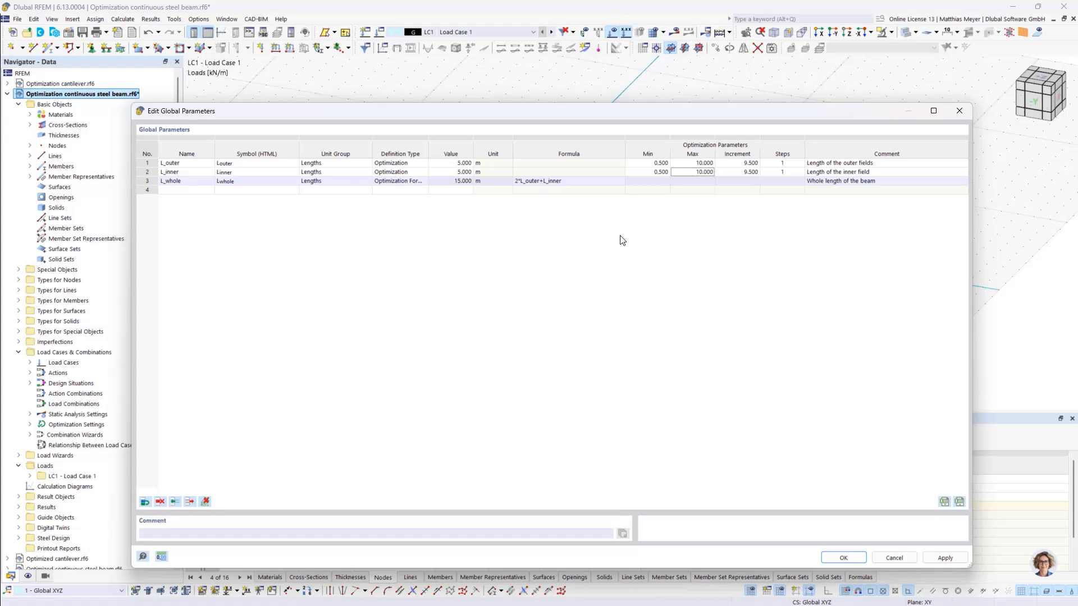
- Set the number of optimization steps to 20 for both L_outer and L_inner and accept the global parameters
click(780, 163)
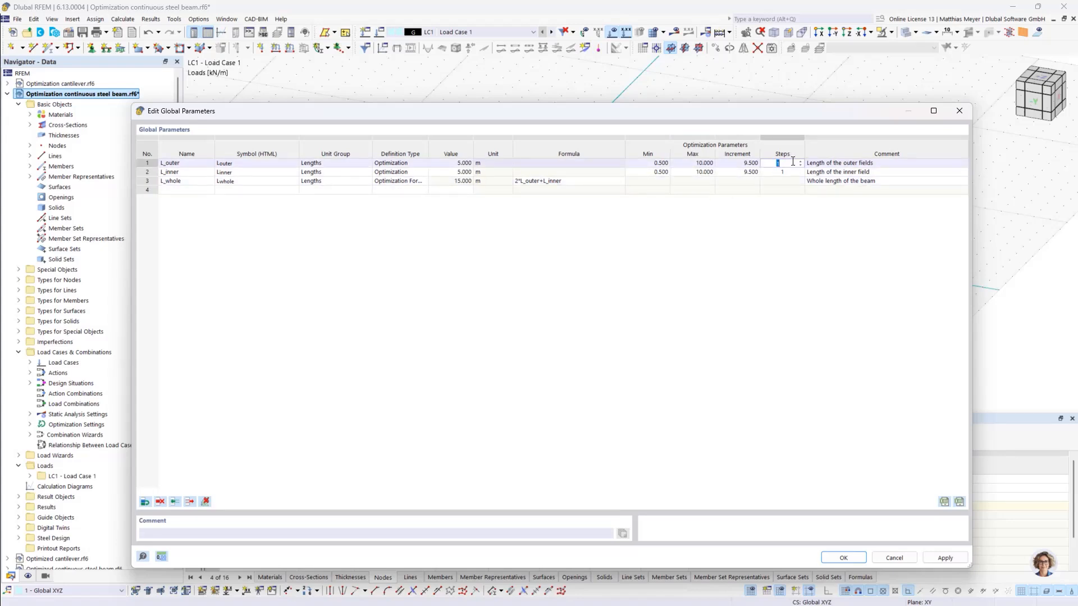
text(20)
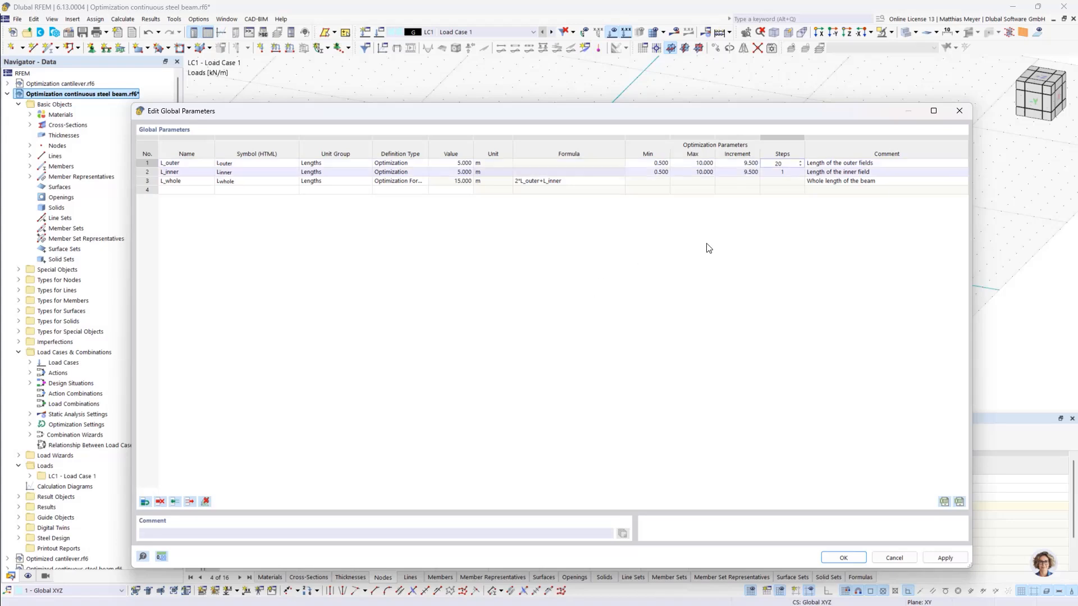
click(773, 172)
text(20)
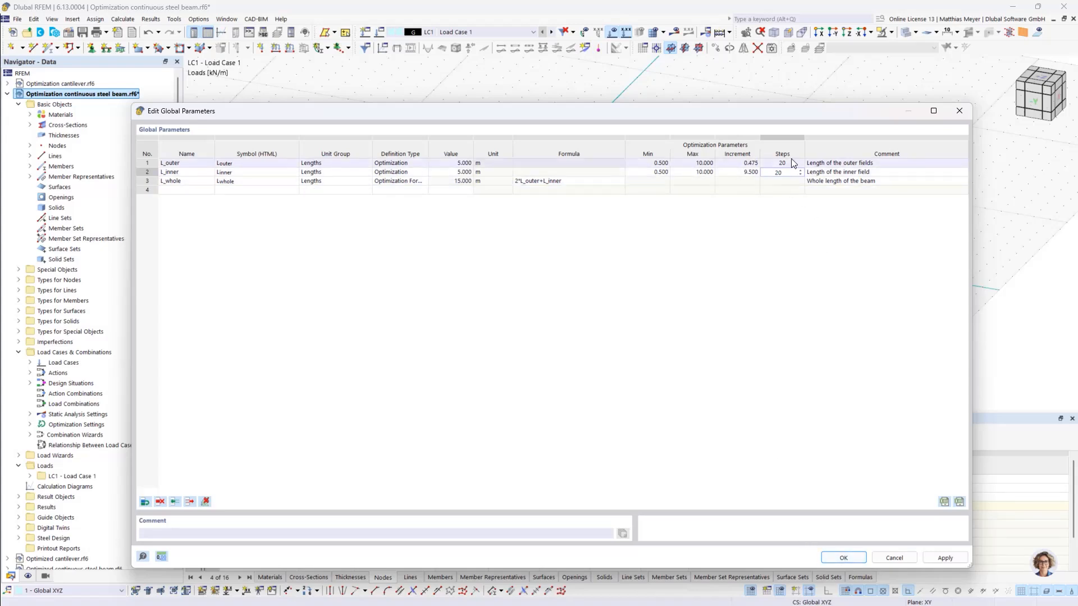
click(840, 558)
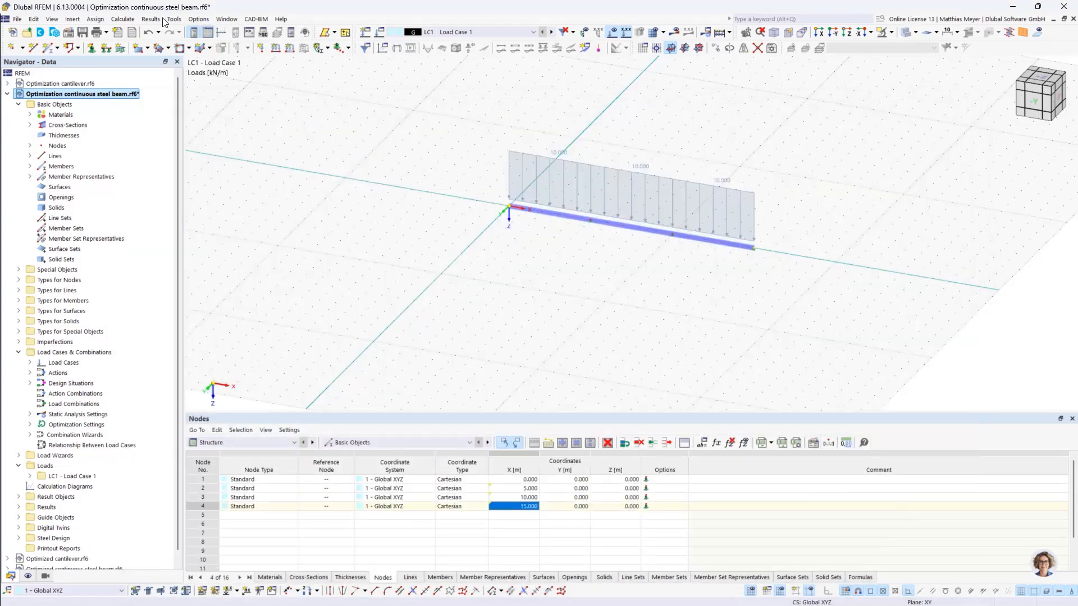
- Open the optimization settings and check the parameters to optimize along with their ranges and steps in the global parameters
click(122, 18)
click(156, 291)
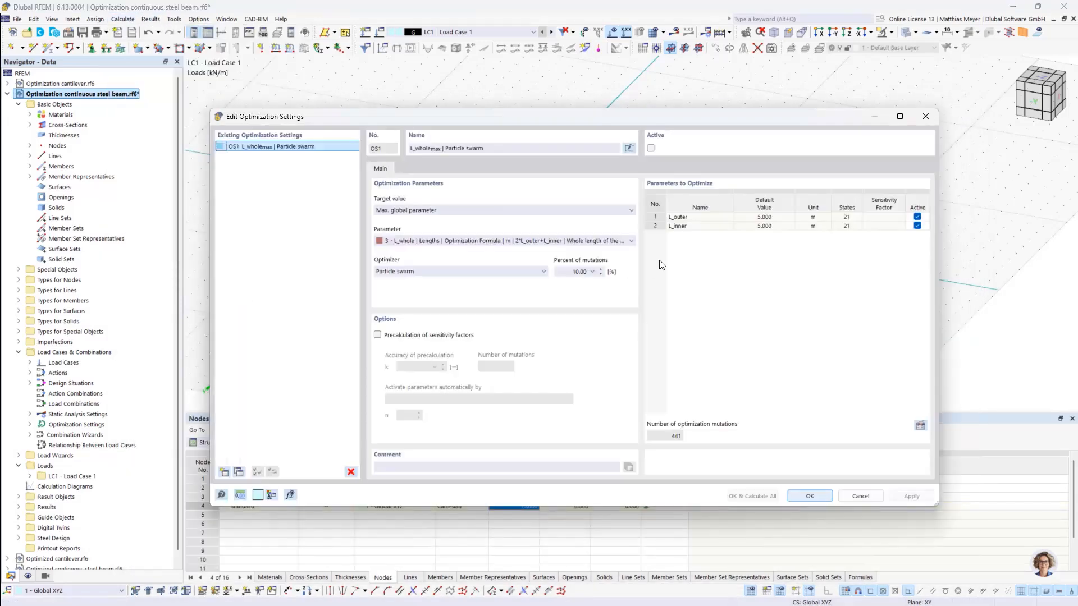
click(677, 227)
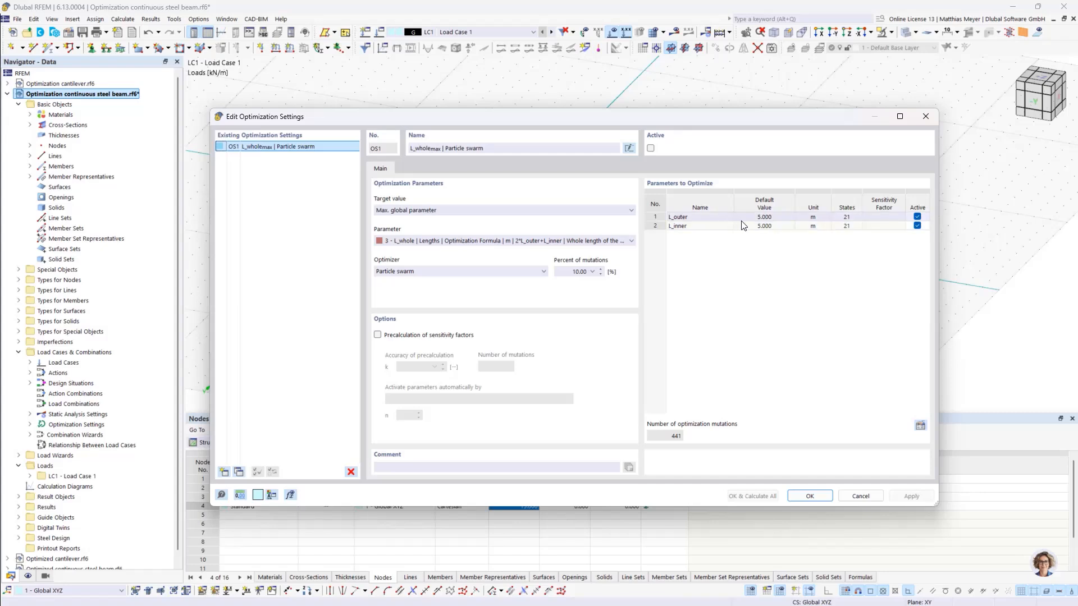
drag(741, 119, 754, 41)
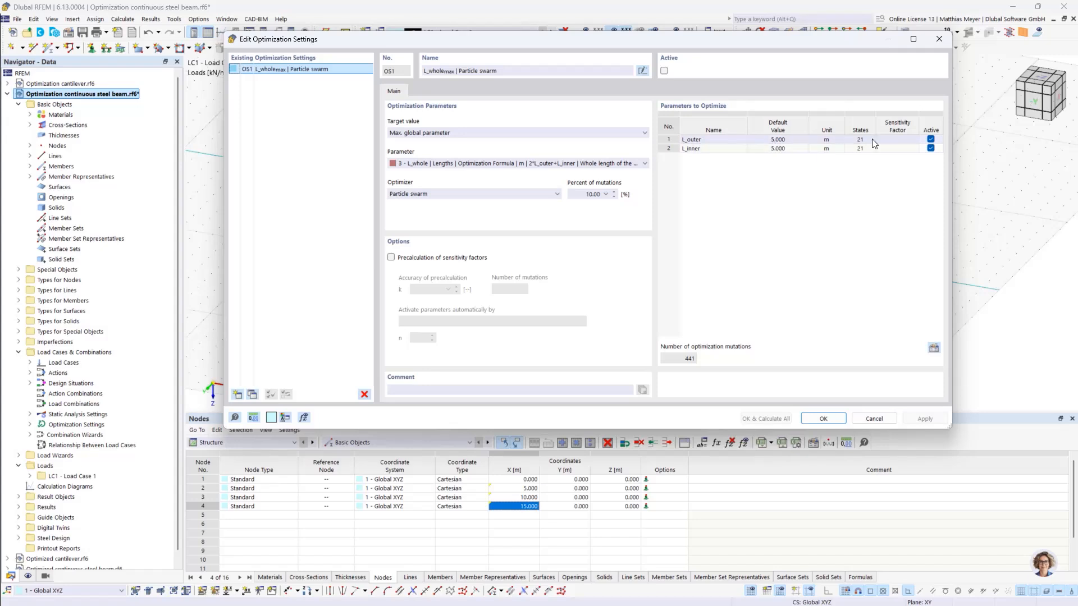
click(934, 348)
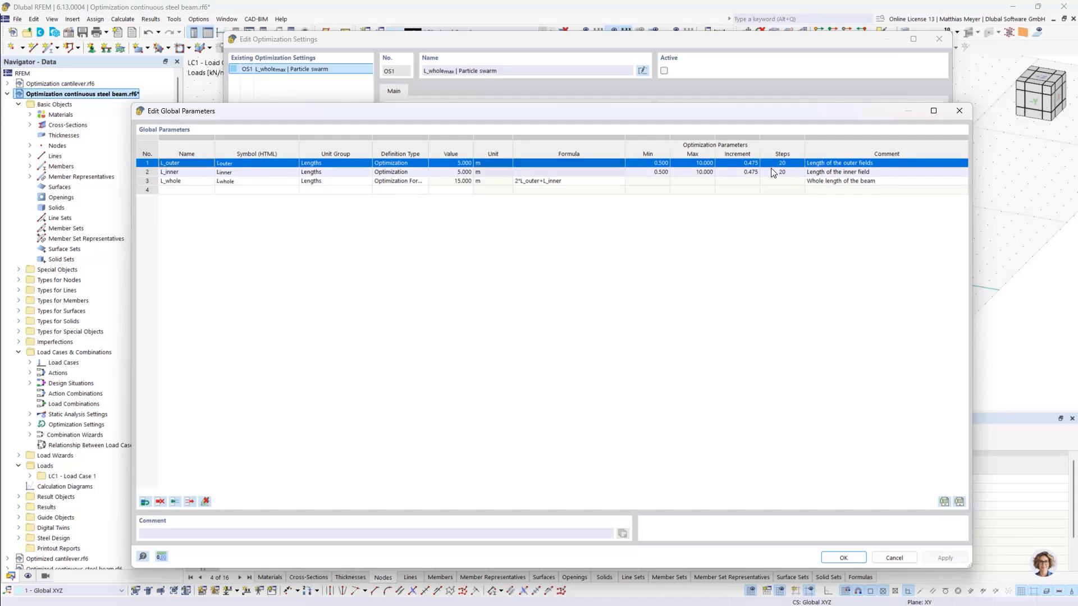
click(843, 558)
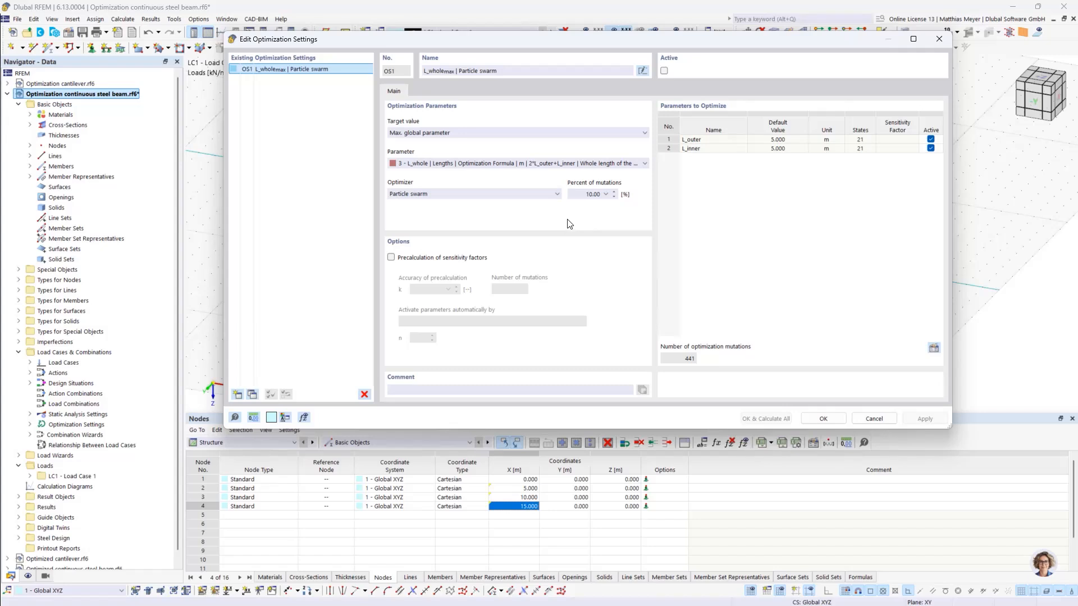
- Set the optimizer to All mutations, activate the optimization setting and accept the optimization settings
click(521, 196)
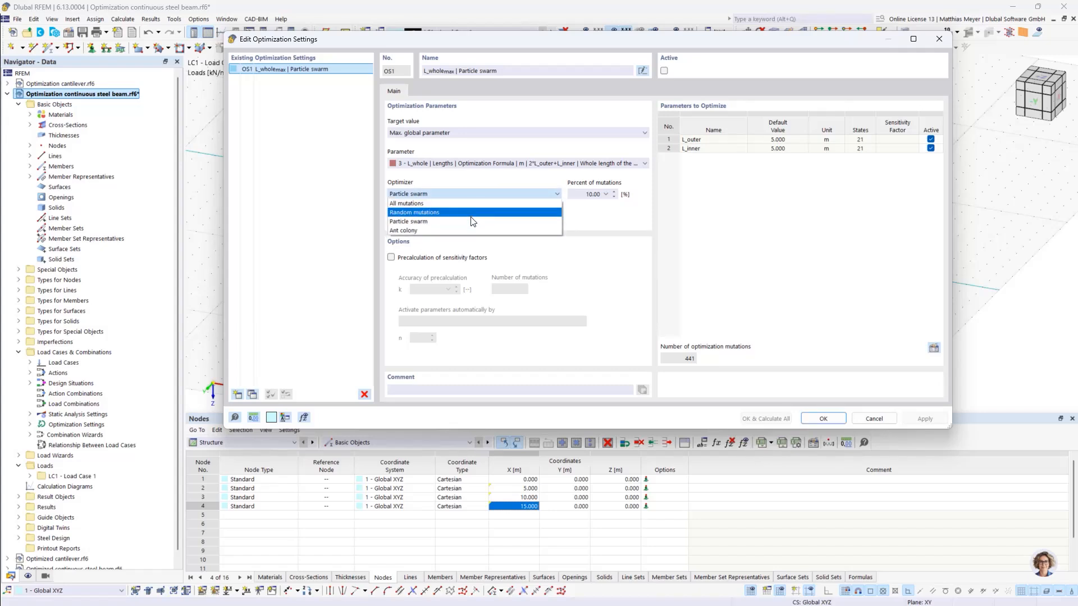
click(475, 203)
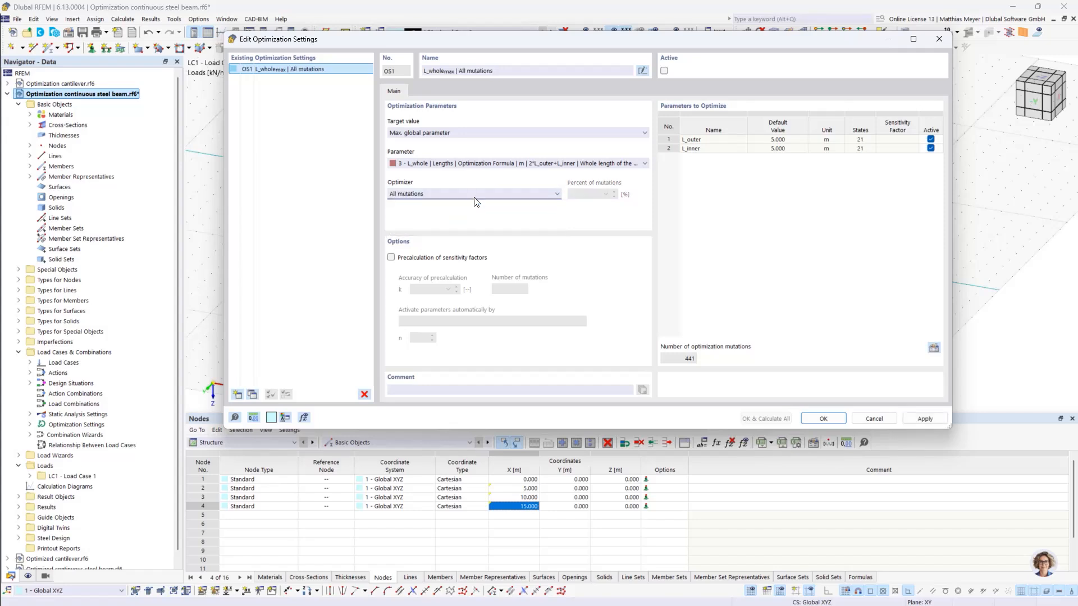
click(475, 195)
click(473, 203)
click(465, 197)
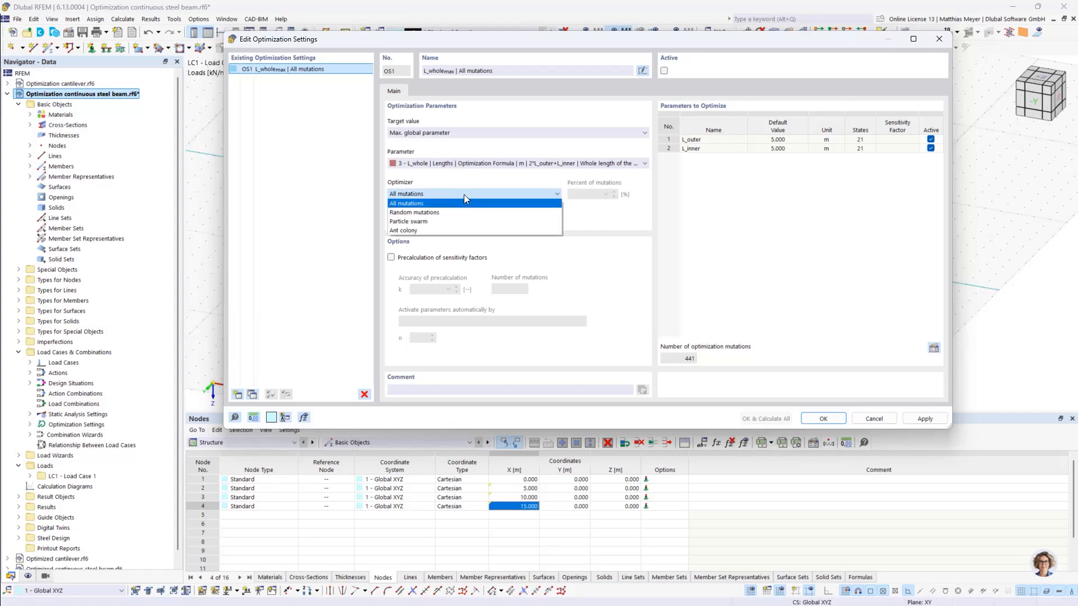
click(460, 204)
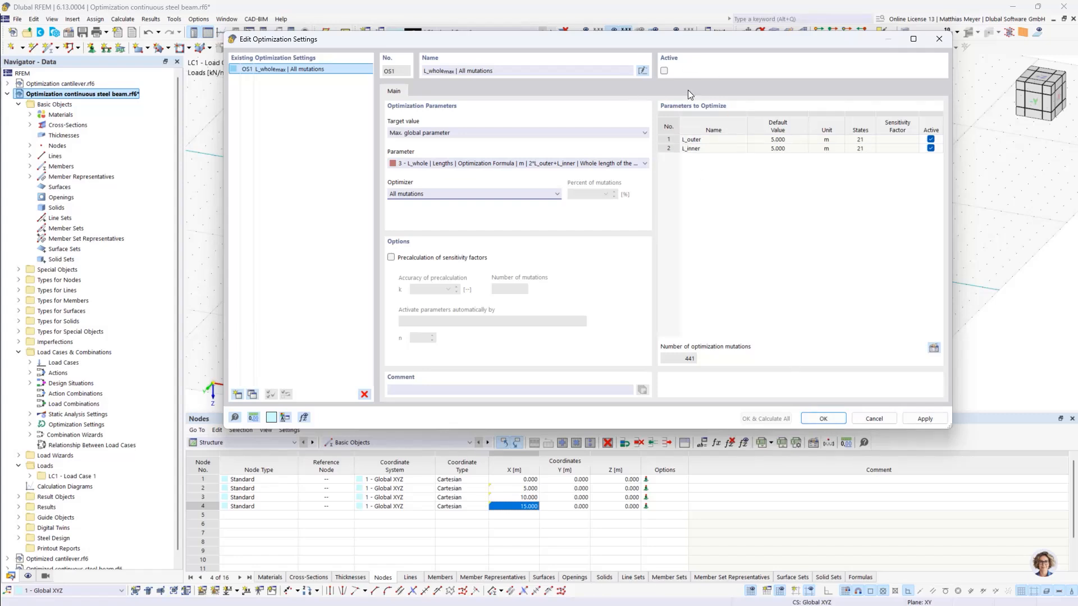
click(664, 70)
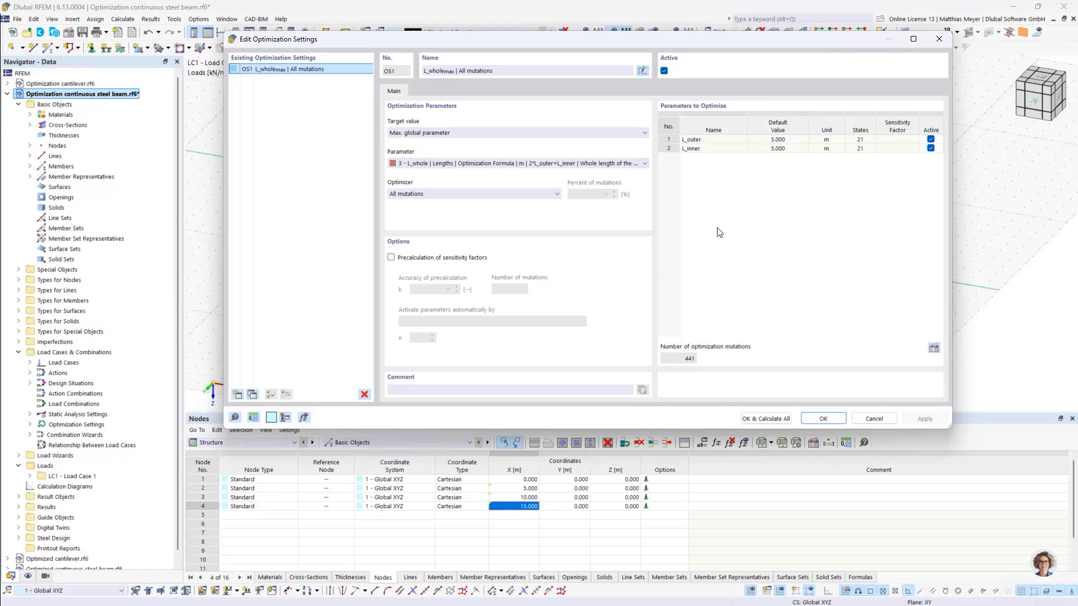
click(874, 418)
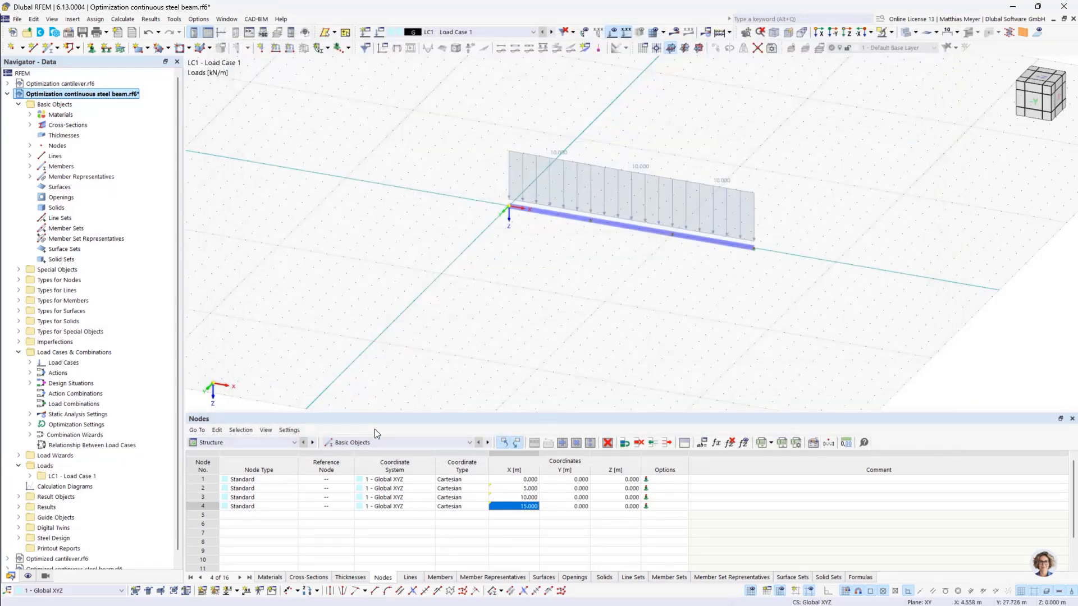
- Exclude the SLS design situations DS2, DS3 and DS4 from the Steel Design, keeping only the ULS situation for design
click(286, 442)
click(236, 505)
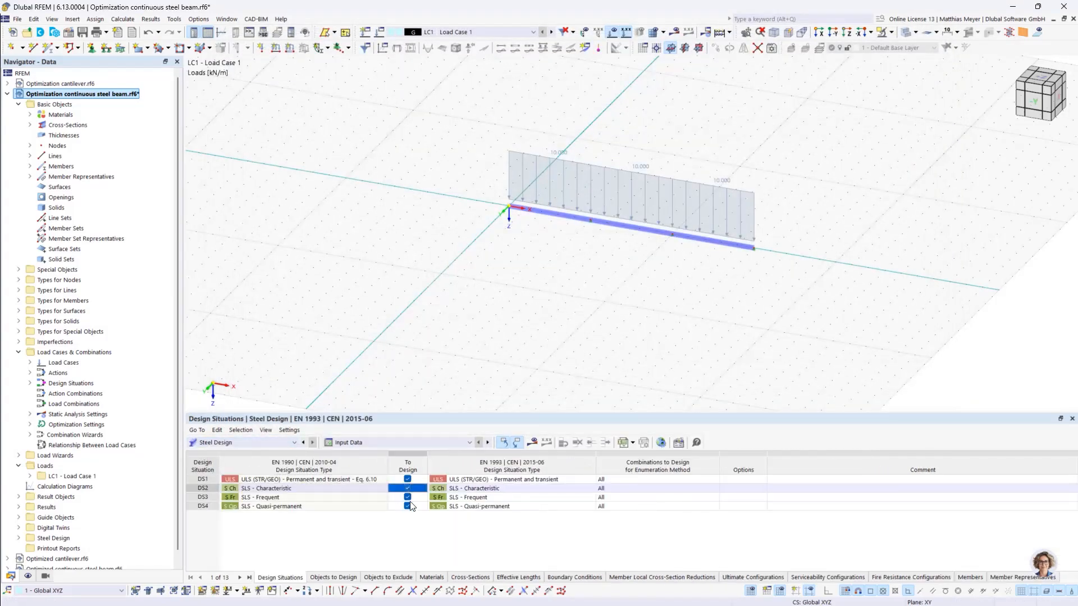
click(408, 497)
click(409, 507)
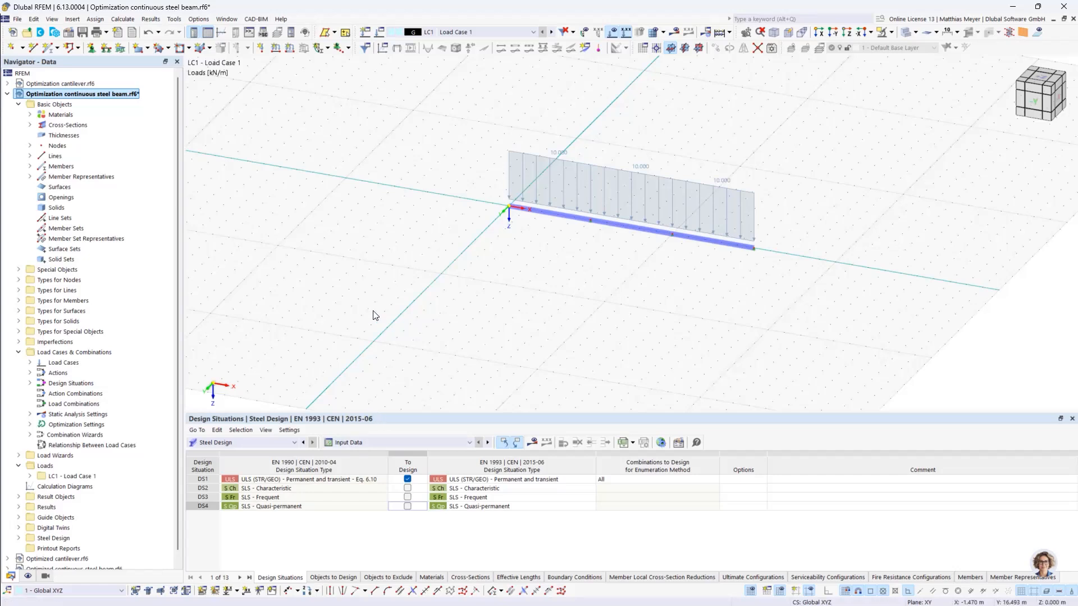
- Reopen the optimization settings and start the optimization calculation from there
click(195, 20)
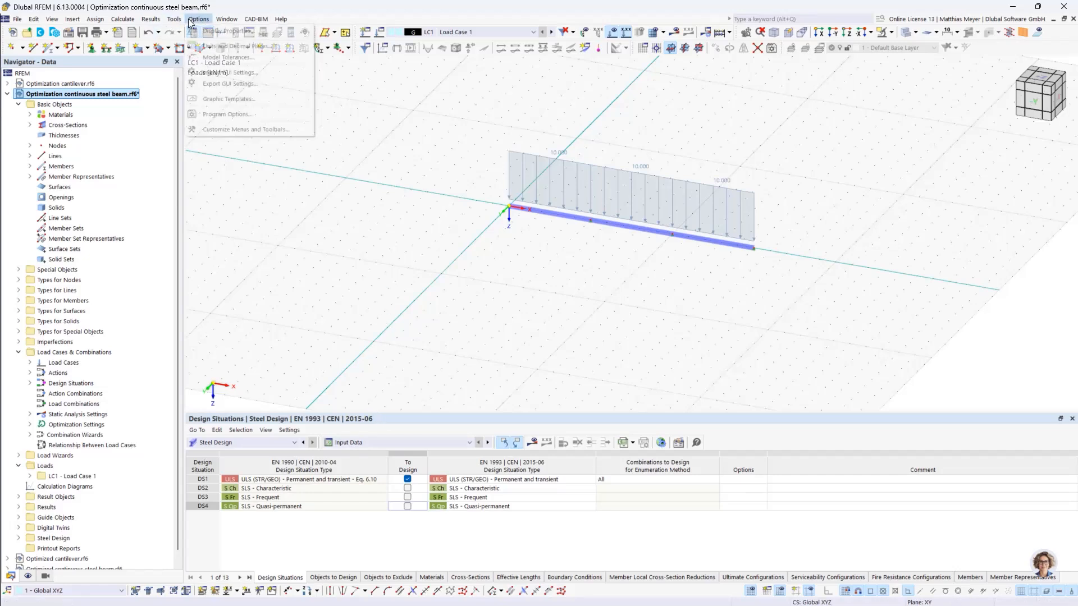
mouse_move(122, 19)
click(153, 291)
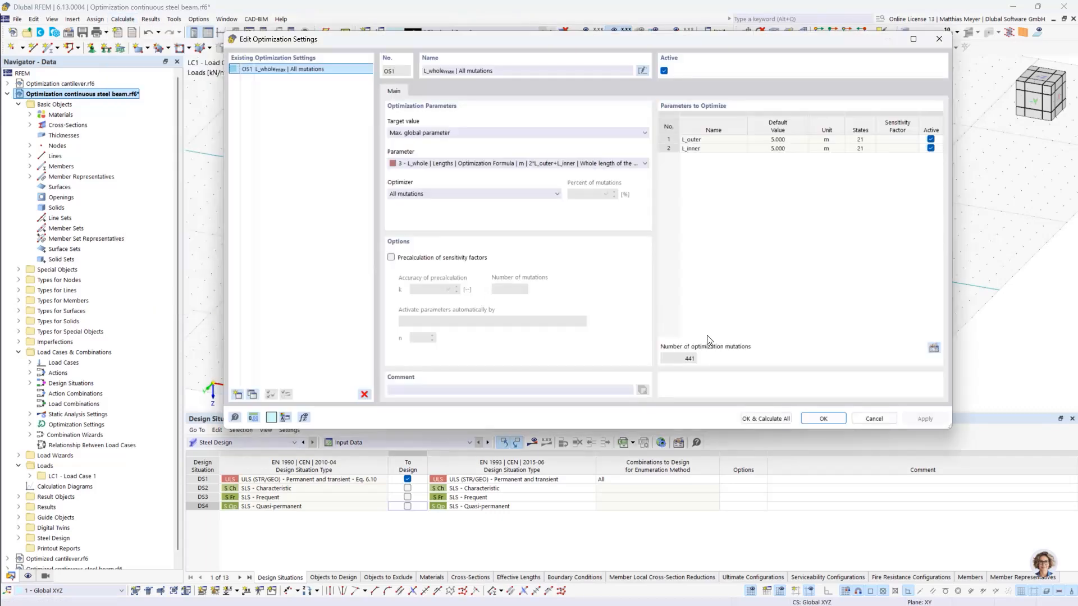
click(780, 419)
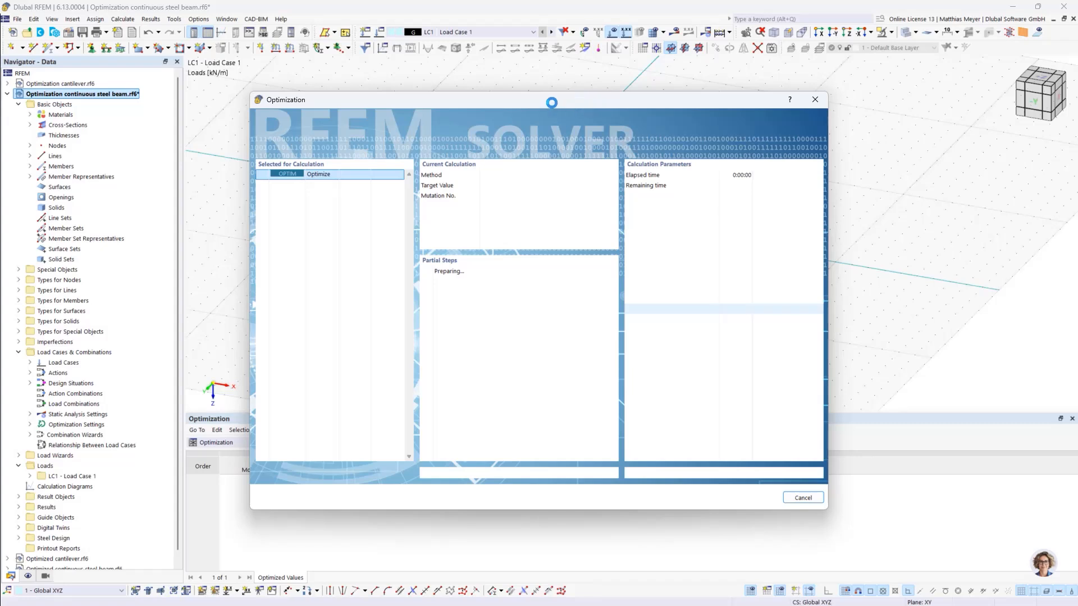
- Move the solver window aside to follow the changing beam geometry and the interim optimized values
drag(534, 99, 729, 40)
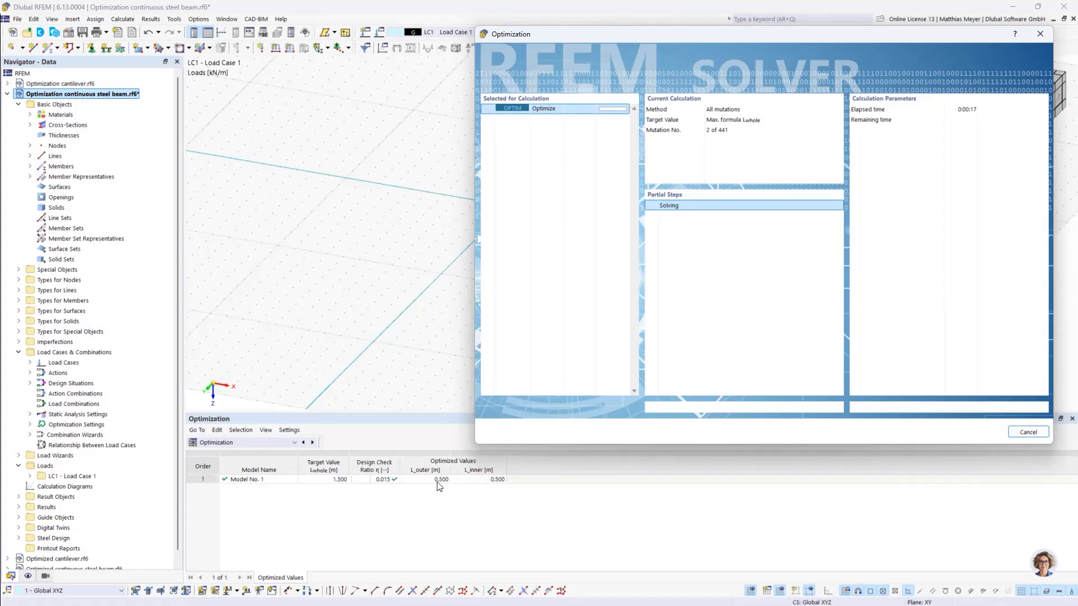
drag(655, 32, 785, 272)
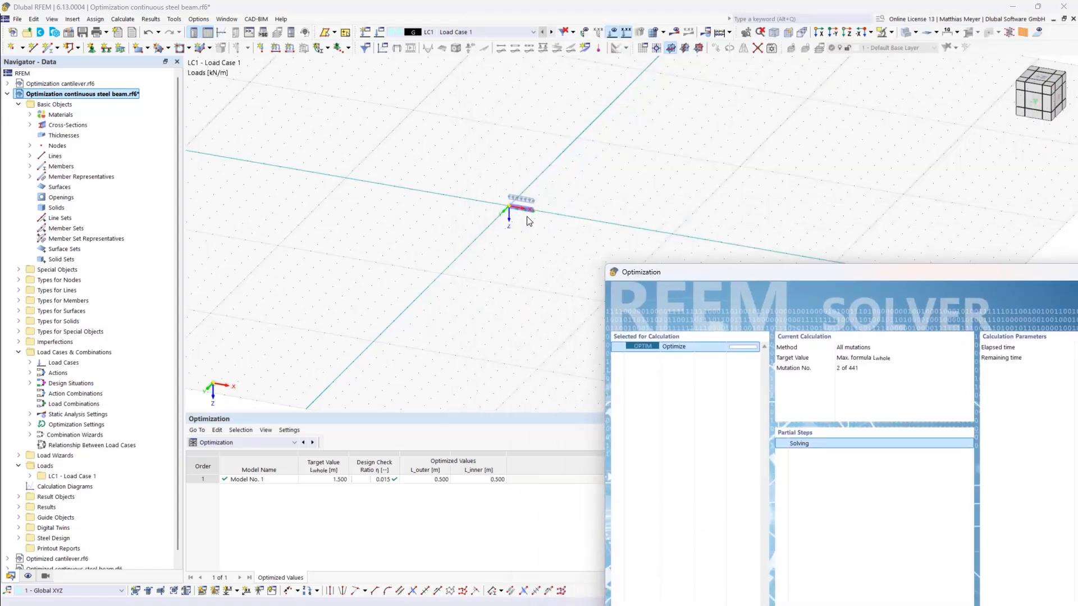
drag(676, 272, 664, 218)
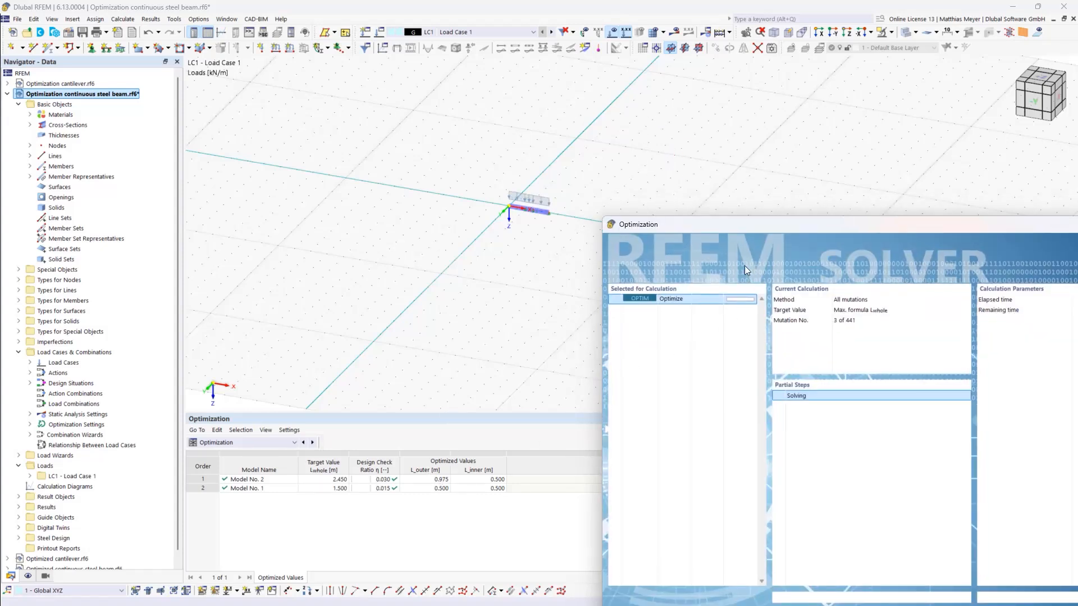
drag(729, 223, 692, 73)
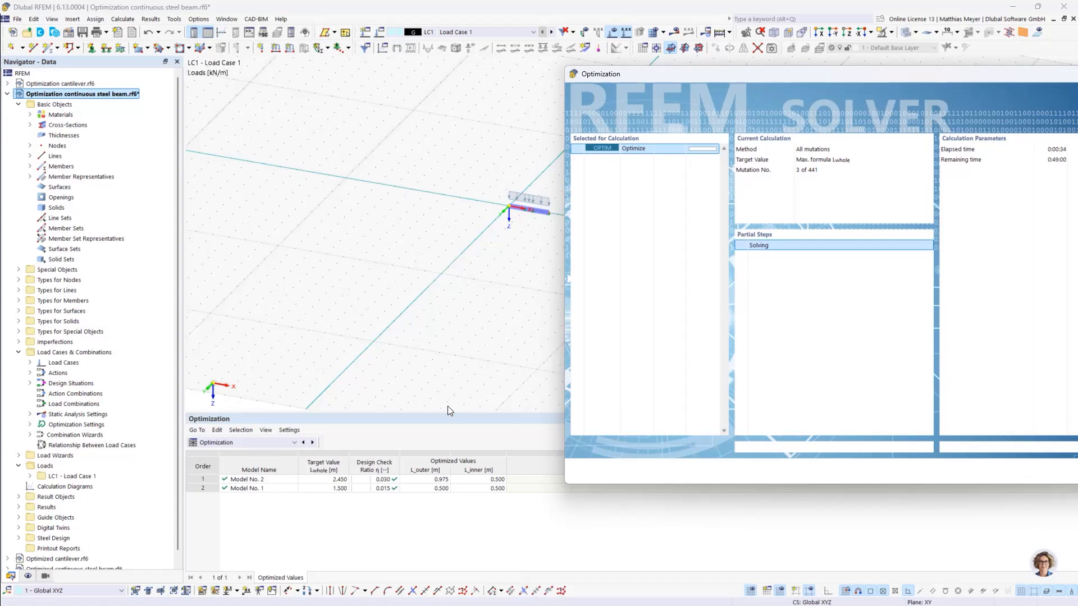
drag(777, 75, 648, 30)
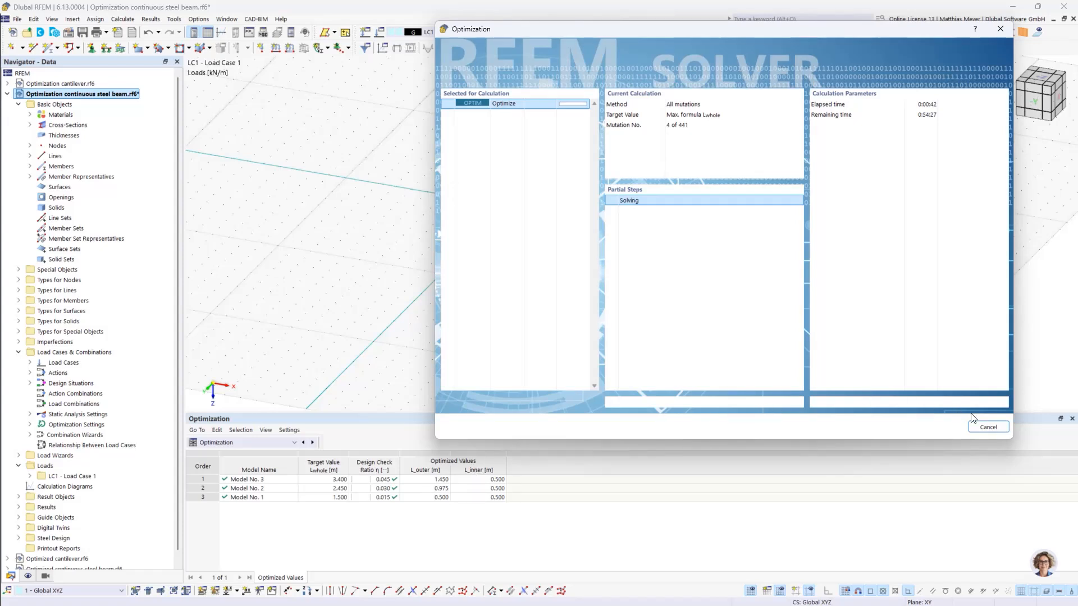
- Cancel the running optimization calculation and confirm the cancellation
click(989, 428)
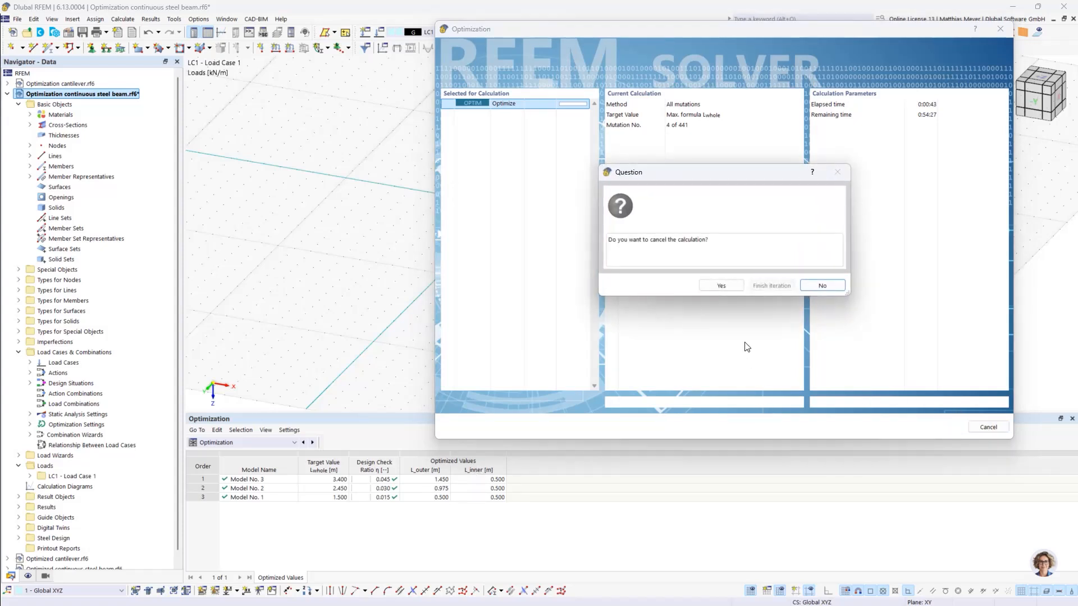
click(721, 286)
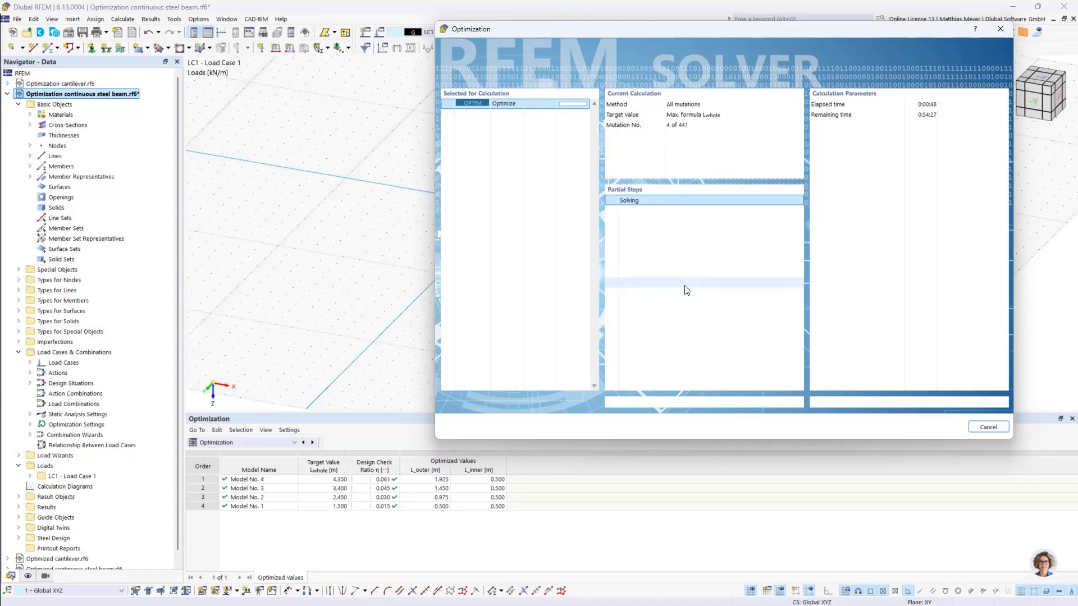
click(992, 429)
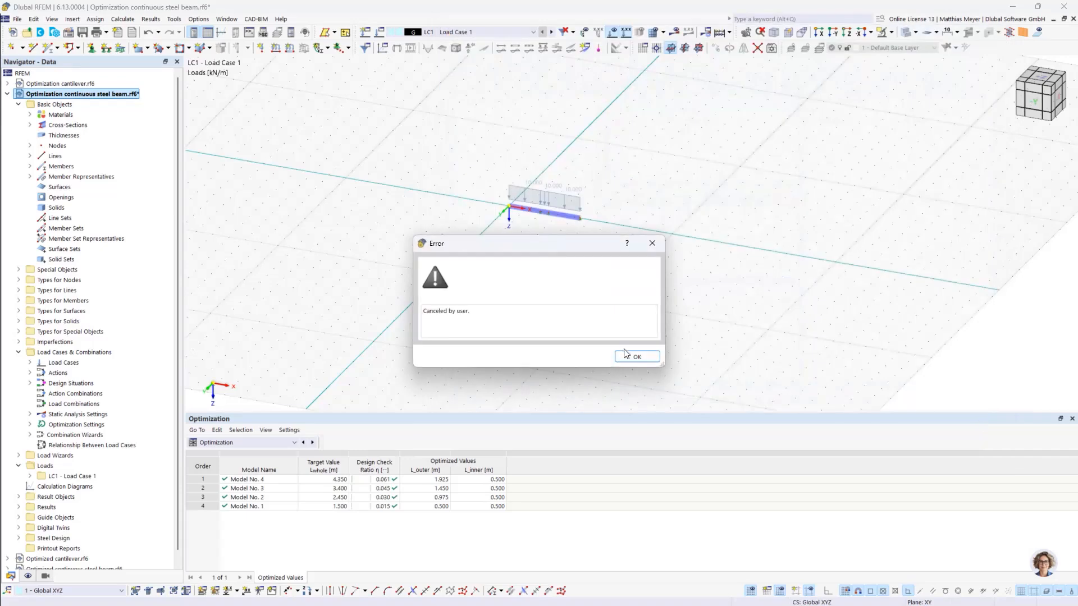
- Dismiss the cancellation message and review the optimization settings together with the ranges and steps of the global parameters
click(627, 358)
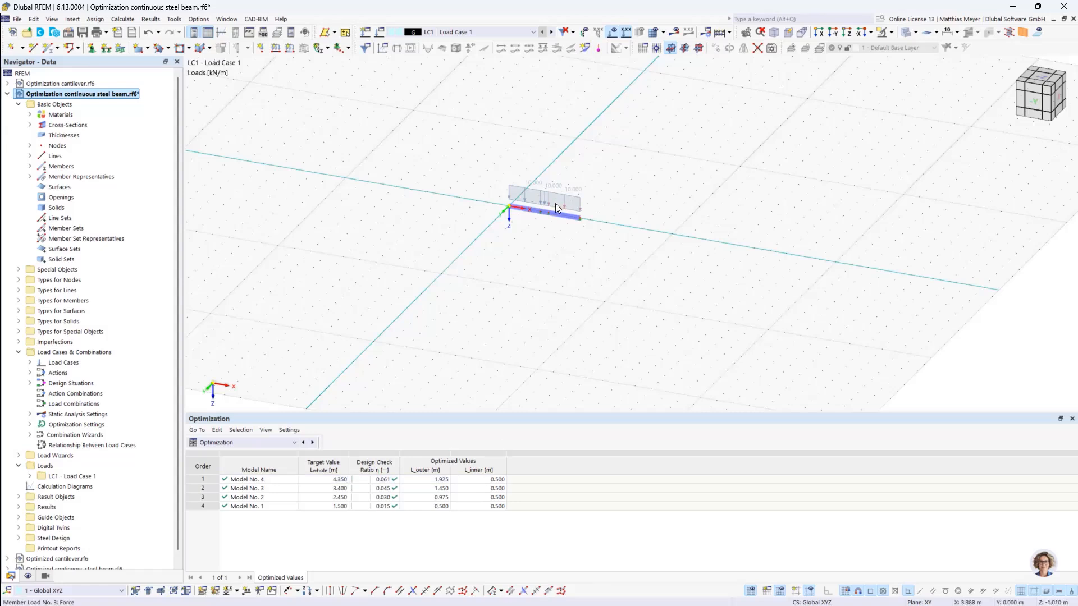
scroll(554, 203, up, 5)
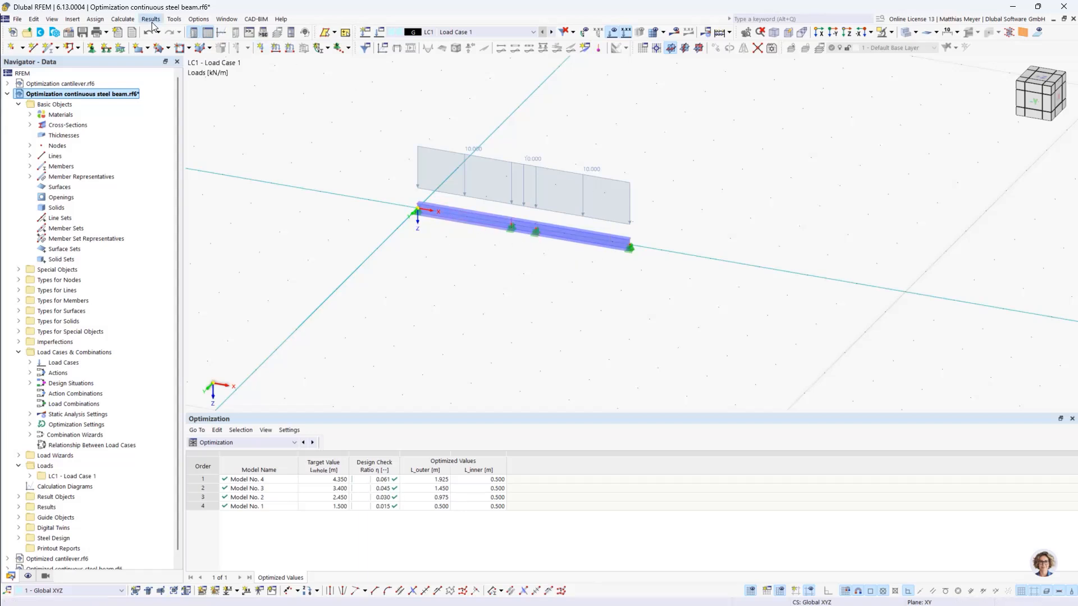
click(123, 19)
click(155, 291)
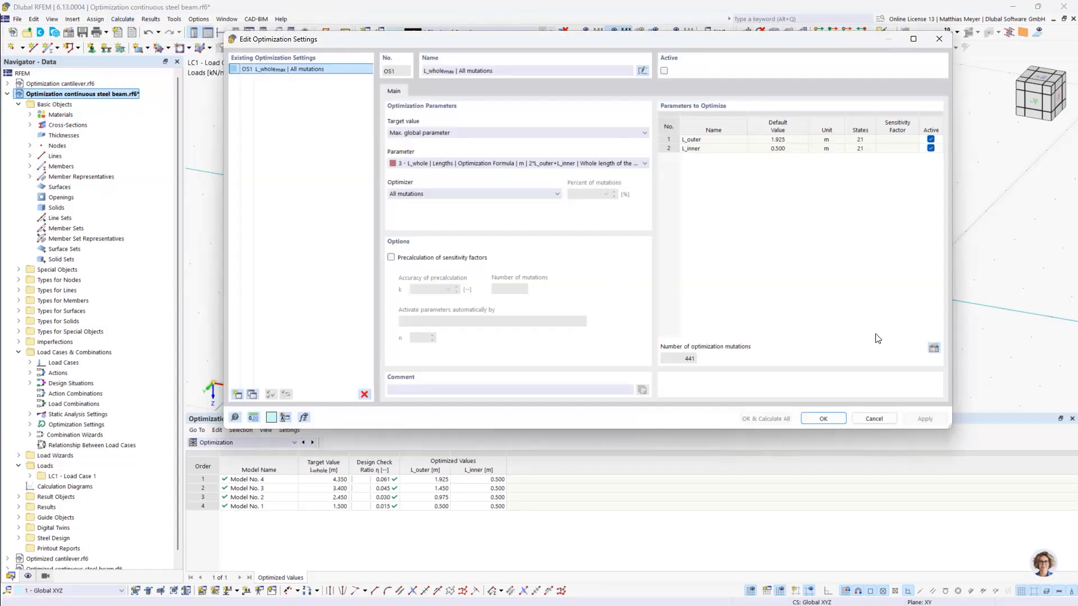
click(933, 348)
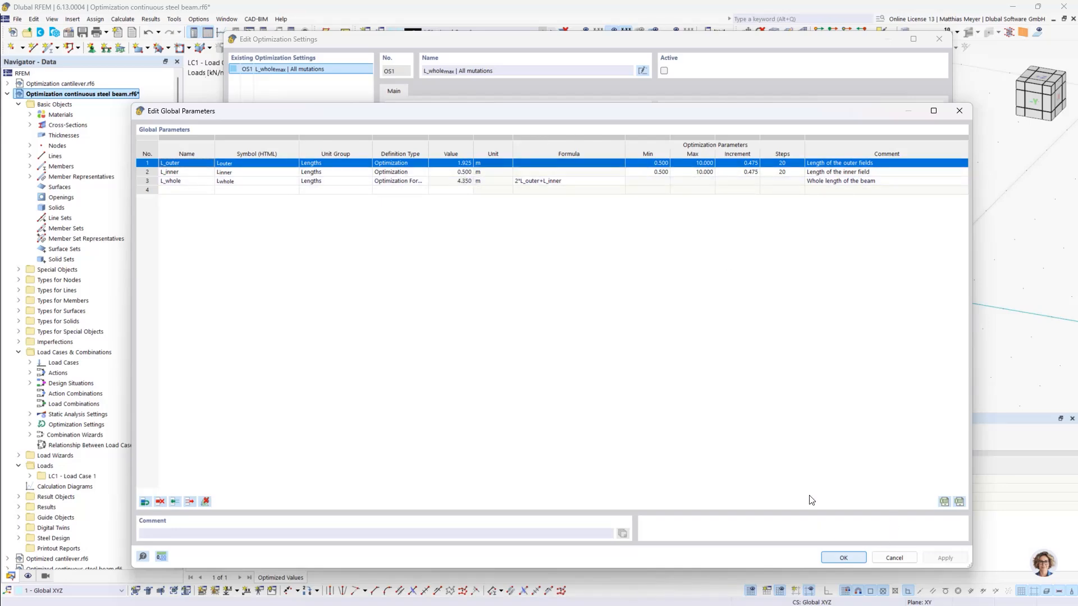
click(842, 557)
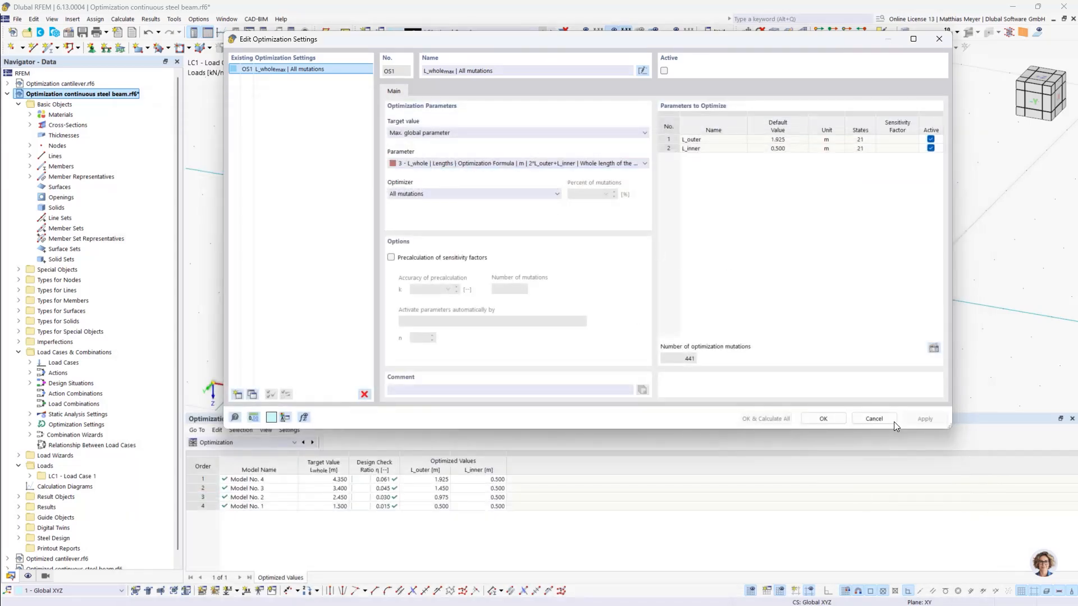
click(855, 418)
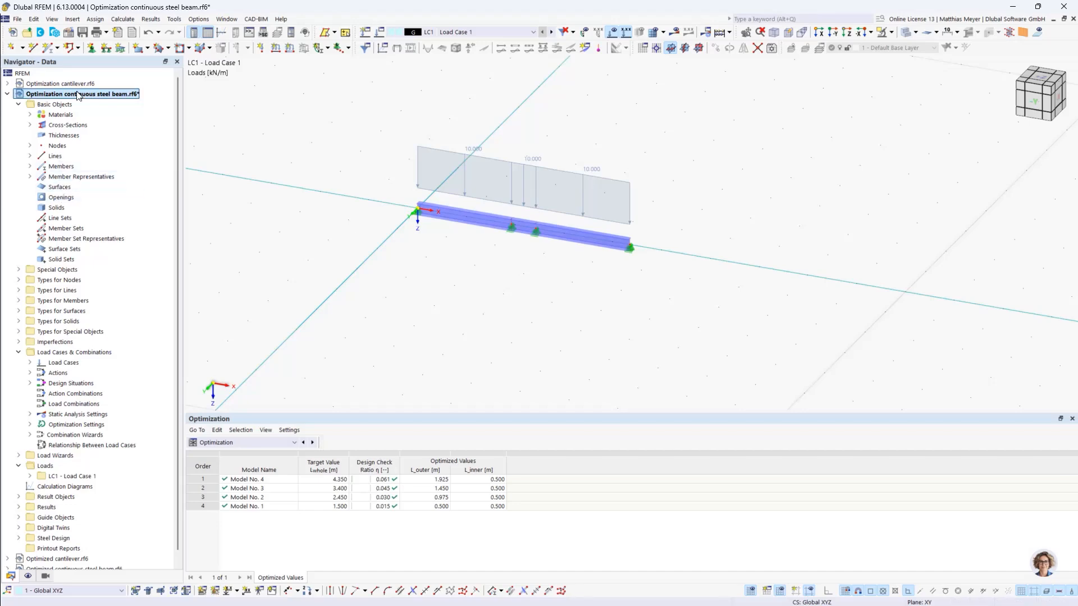
- Switch to the Optimized continuous steel beam model and review the values and optimization ranges of its global parameters
scroll(69, 186, down, 1)
click(78, 558)
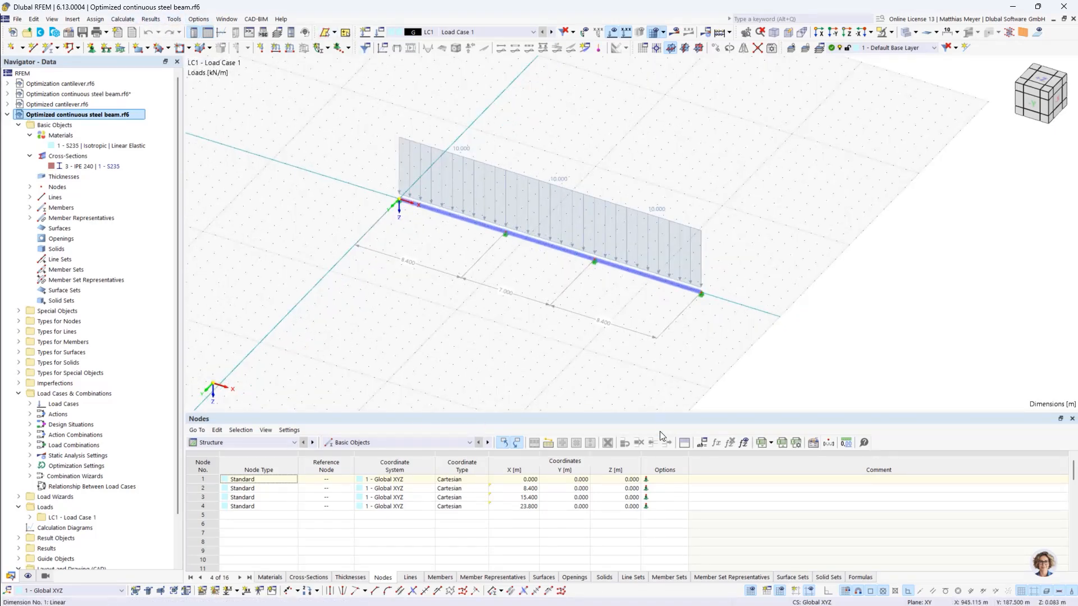
click(703, 441)
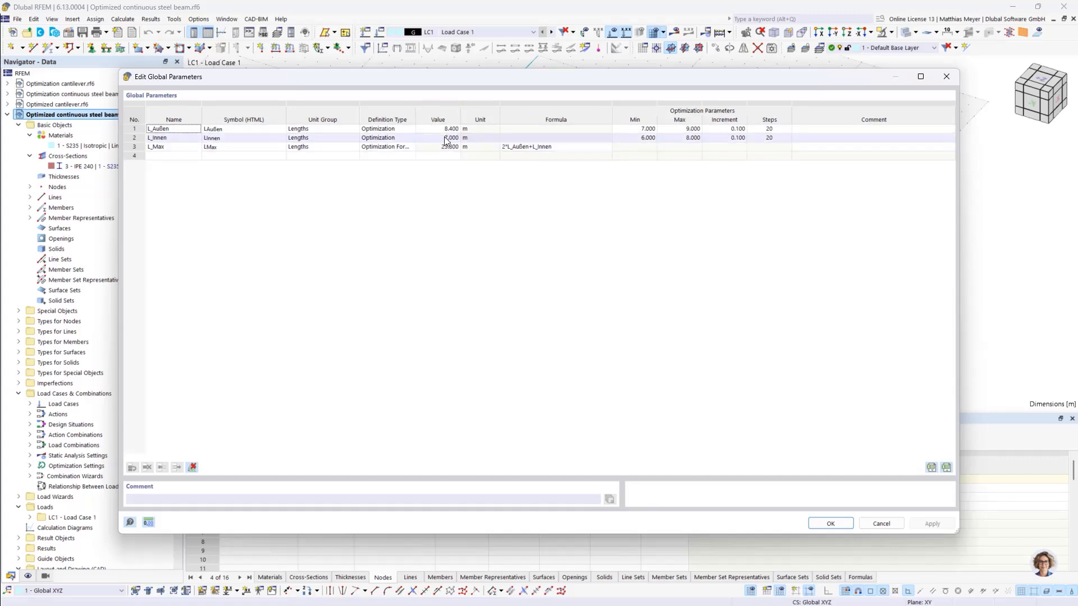
click(827, 522)
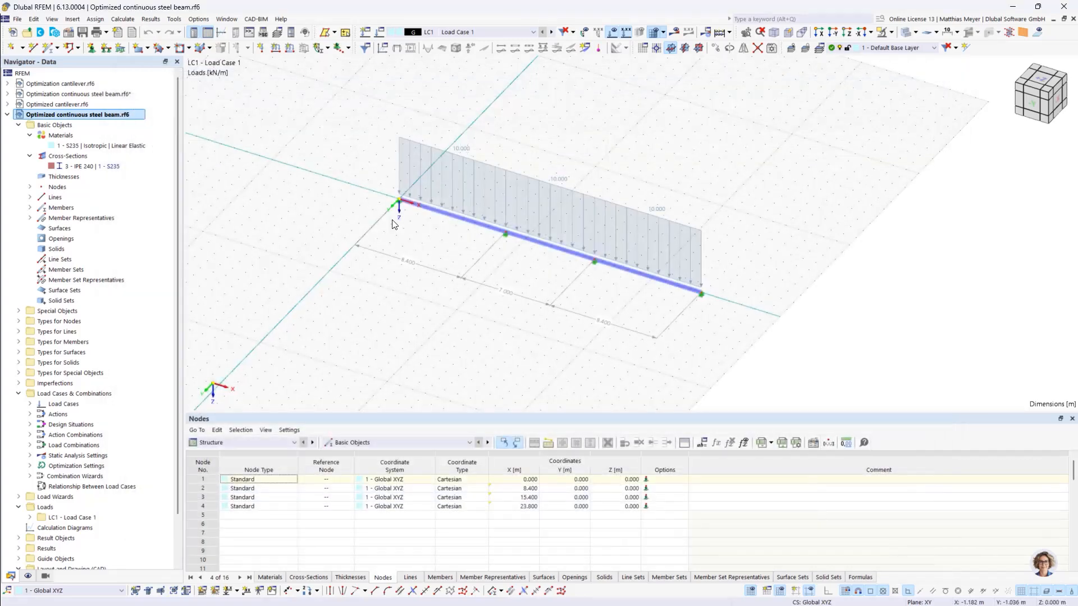
- Show the Steel Design ratios on members by design situation and display the design check ratios graphically on the beam
click(283, 446)
click(264, 512)
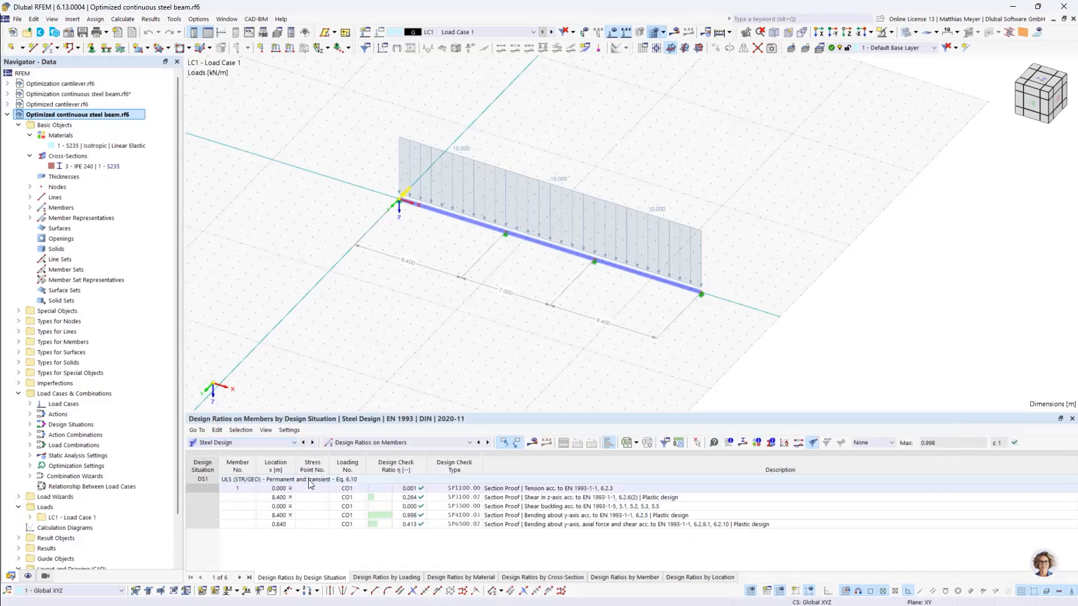
click(524, 442)
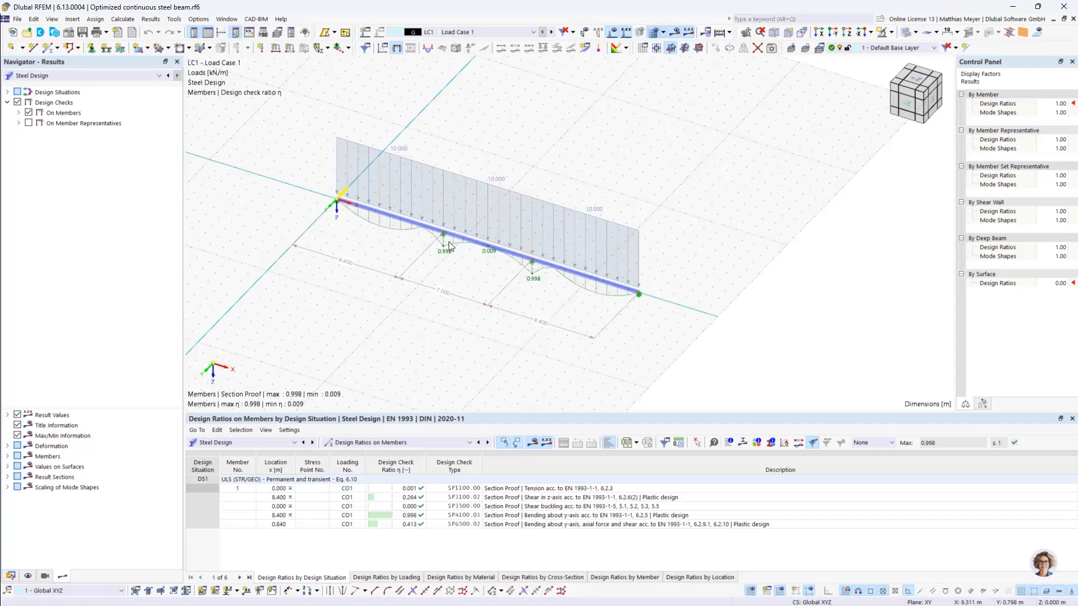
click(261, 443)
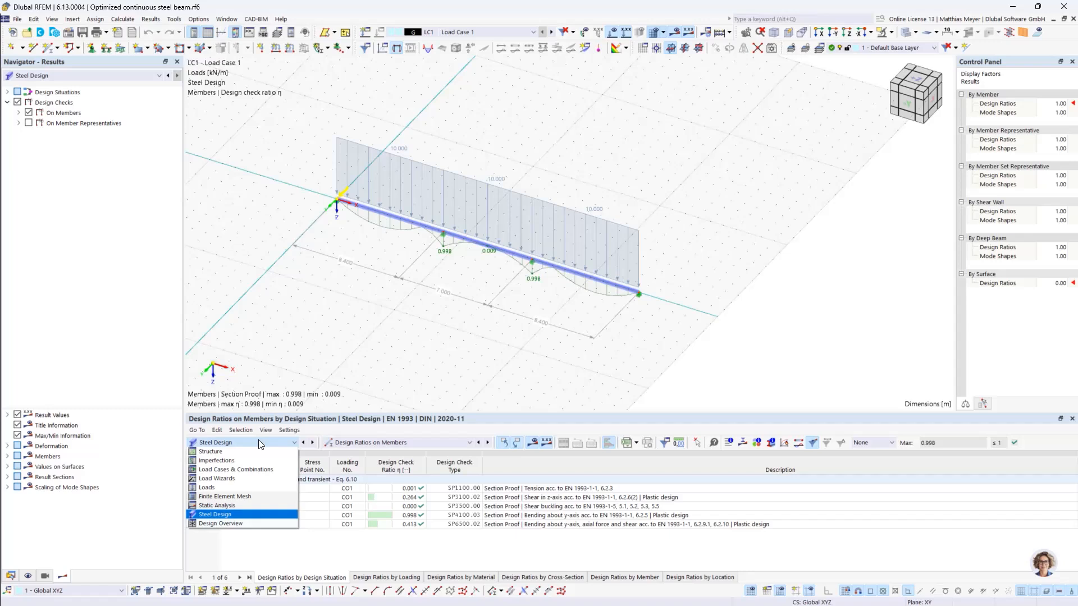
click(249, 516)
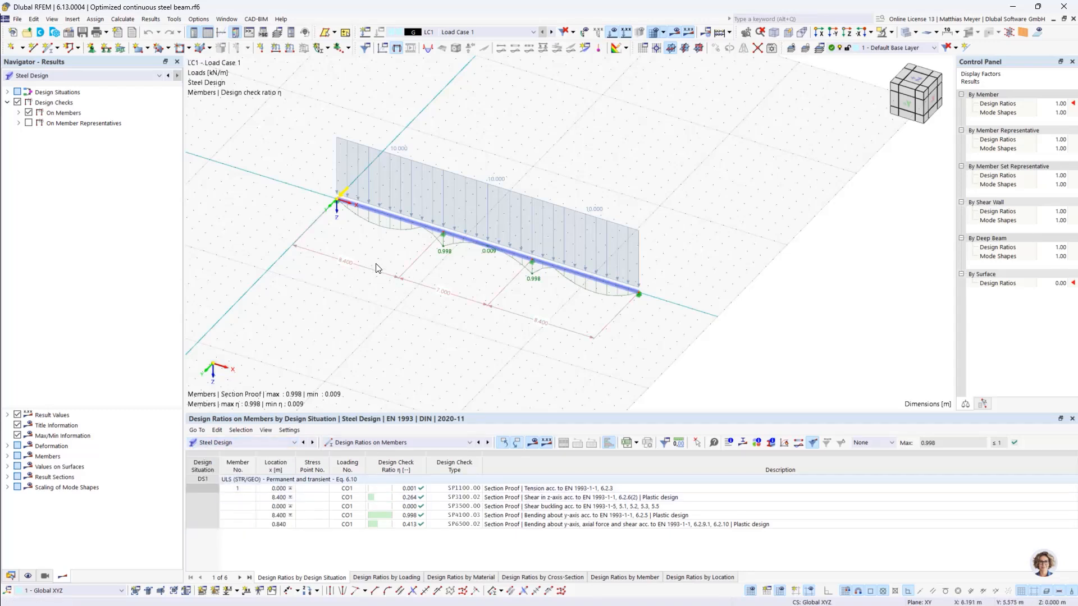
- Add a linear dimension by point selection over the beam's total length, placed outside the existing span dimensions
click(72, 20)
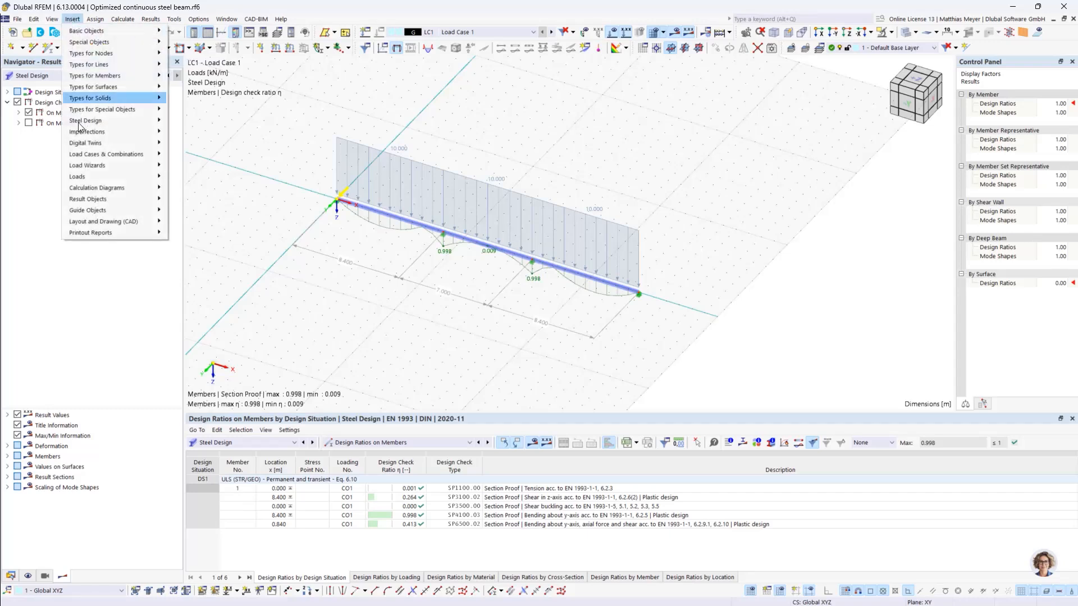
mouse_move(121, 212)
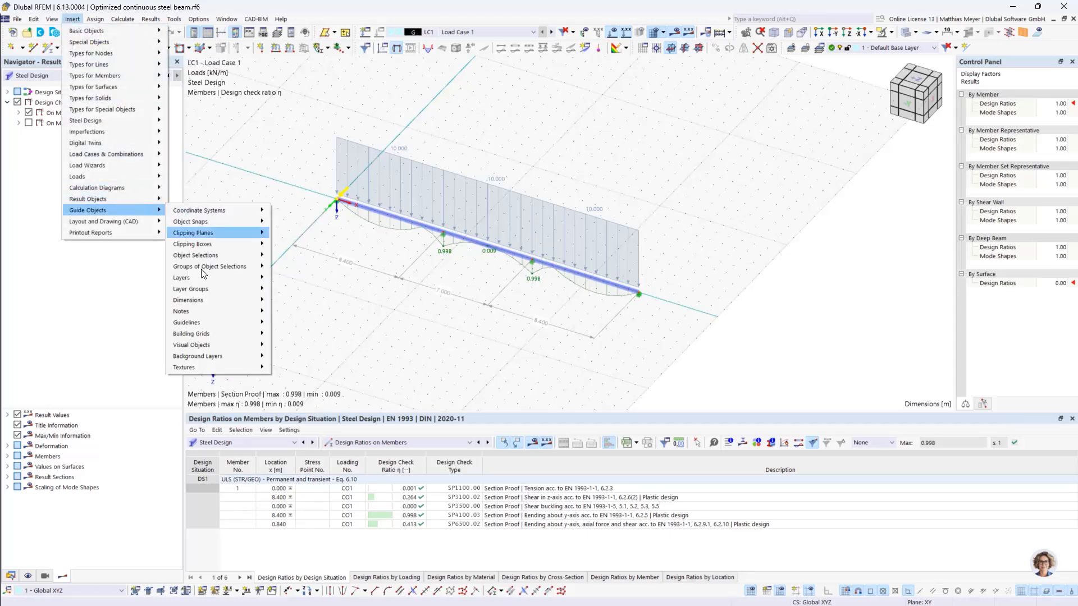
mouse_move(258, 306)
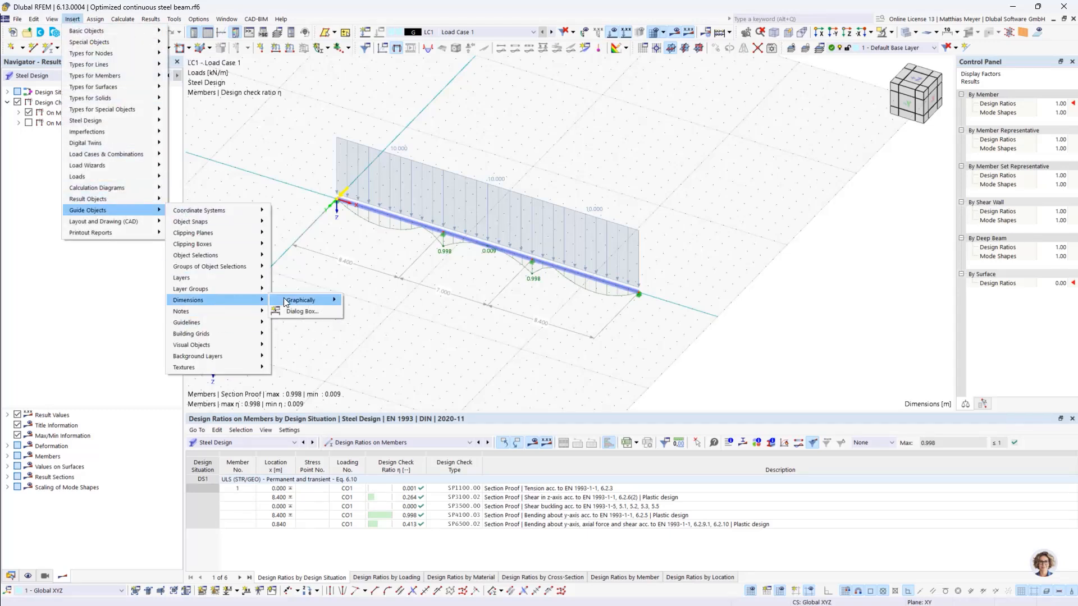
mouse_move(303, 300)
click(360, 300)
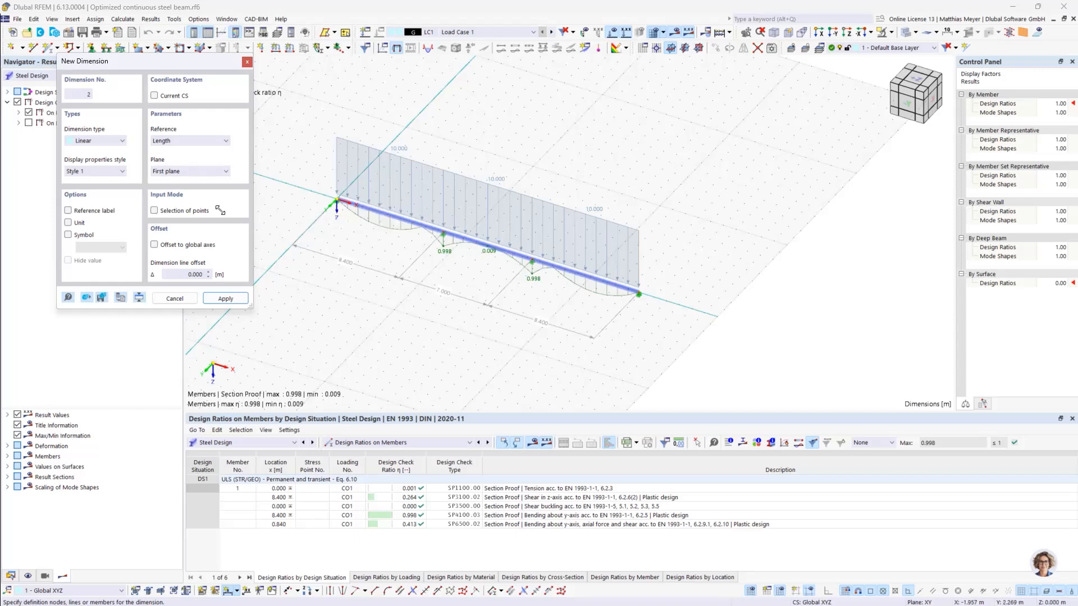
click(154, 211)
click(639, 293)
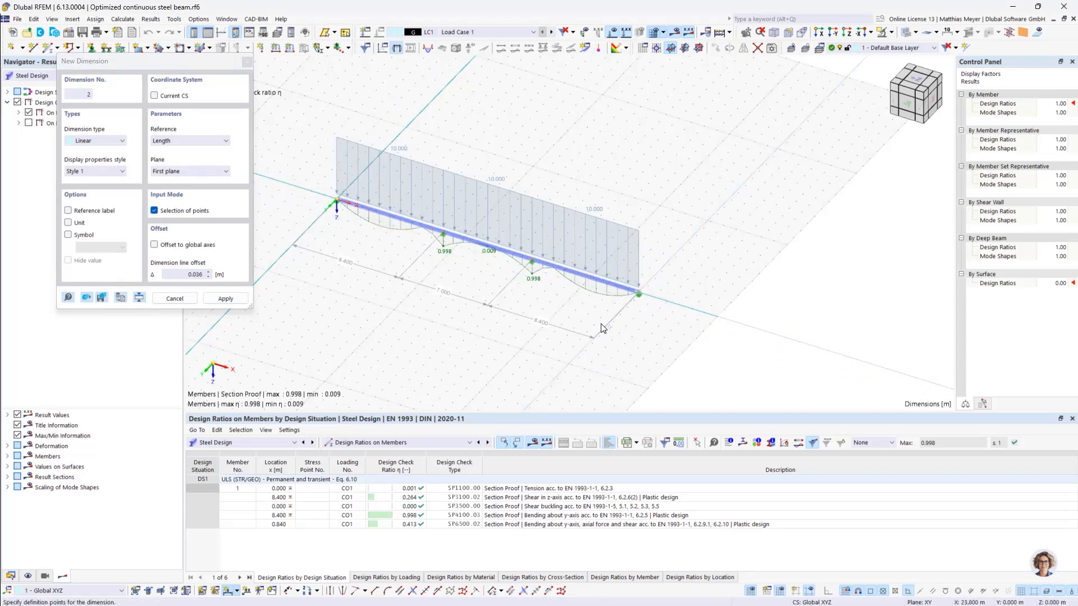
click(550, 363)
key(Escape)
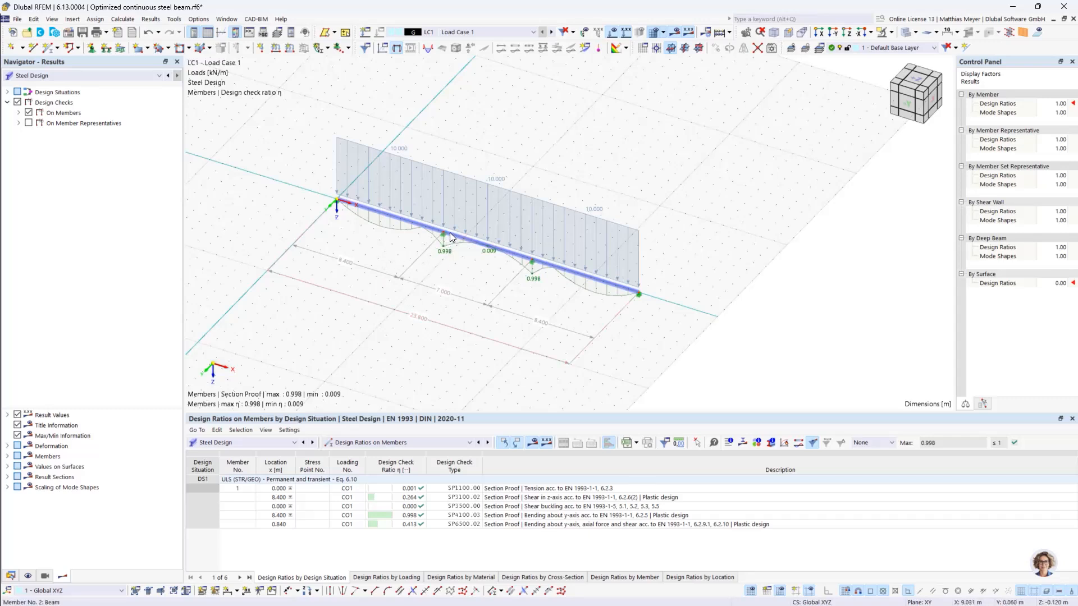
scroll(442, 248, up, 2)
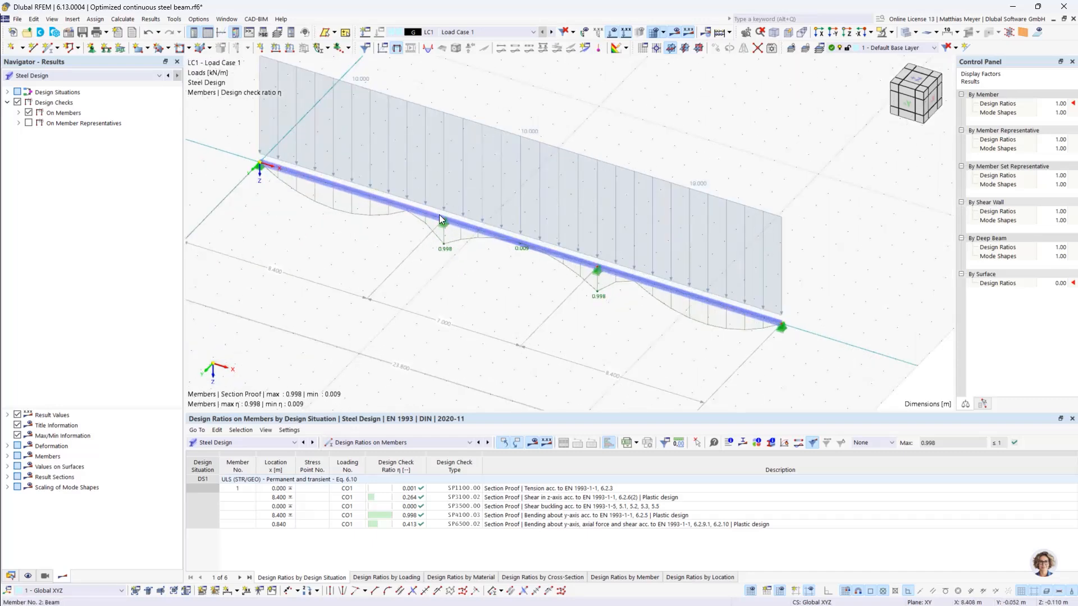
scroll(442, 234, down, 3)
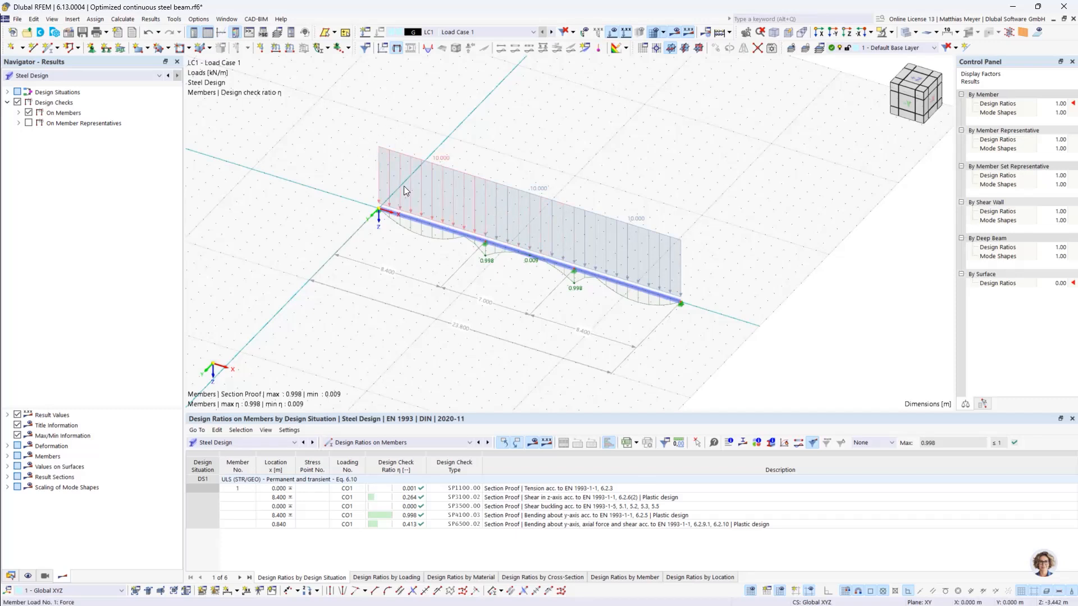
- Switch to the Optimized cantilever model, list its cross-sections and display the loads of Load Case 1
click(11, 576)
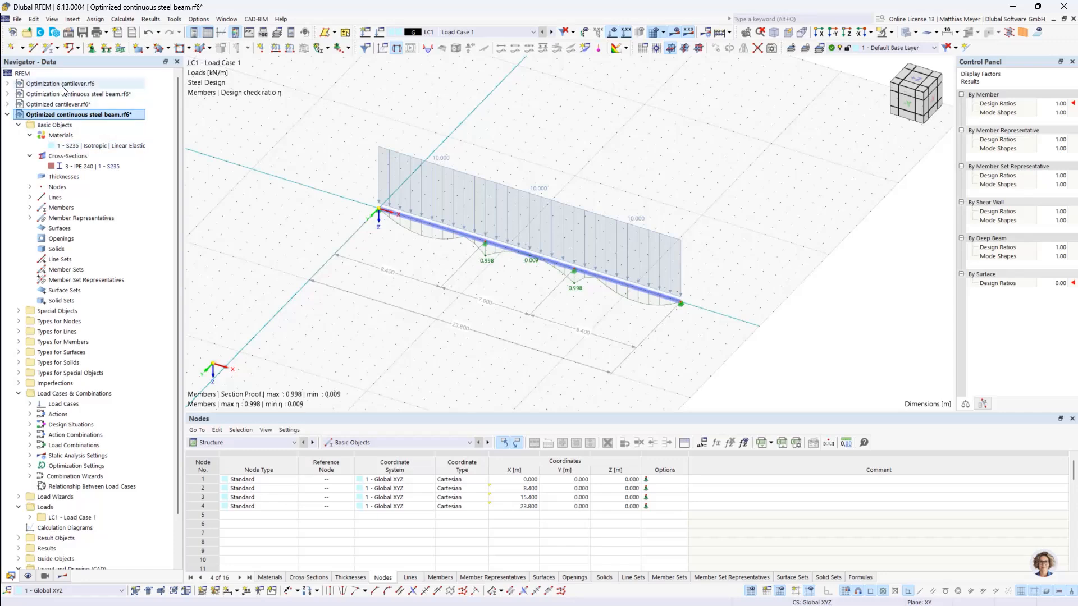
click(64, 104)
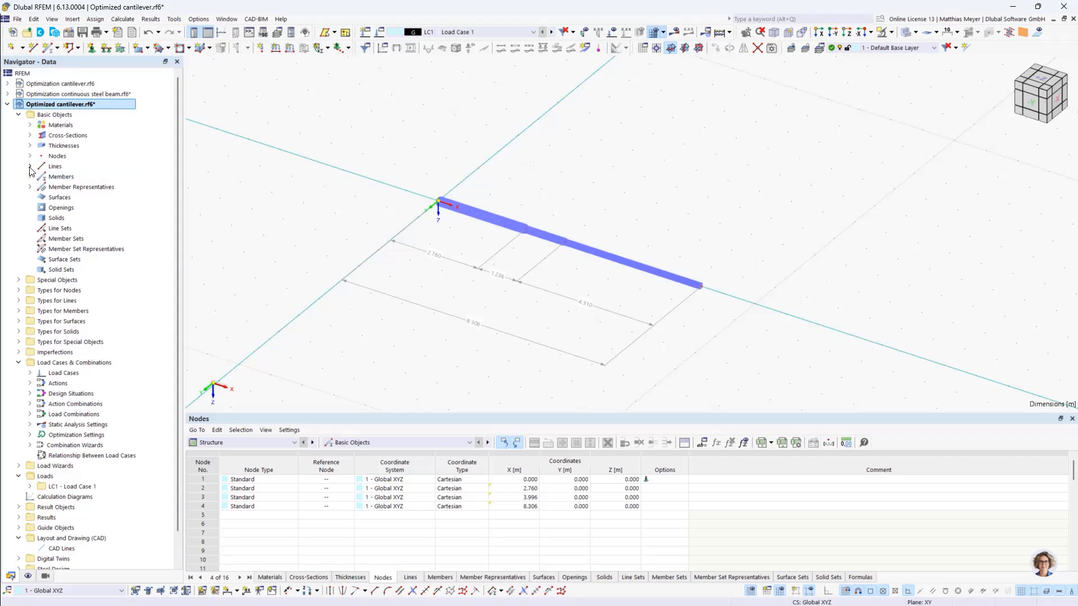
click(30, 136)
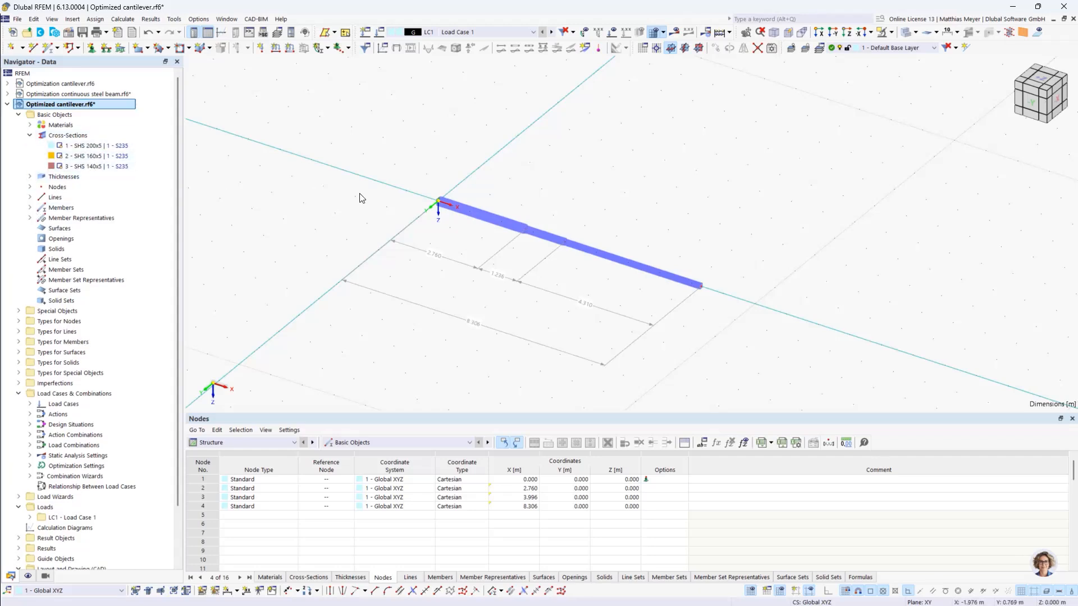
mouse_move(683, 236)
ctrl+middle_down()
mouse_move(594, 212)
mouse_move(686, 236)
ctrl+middle_up()
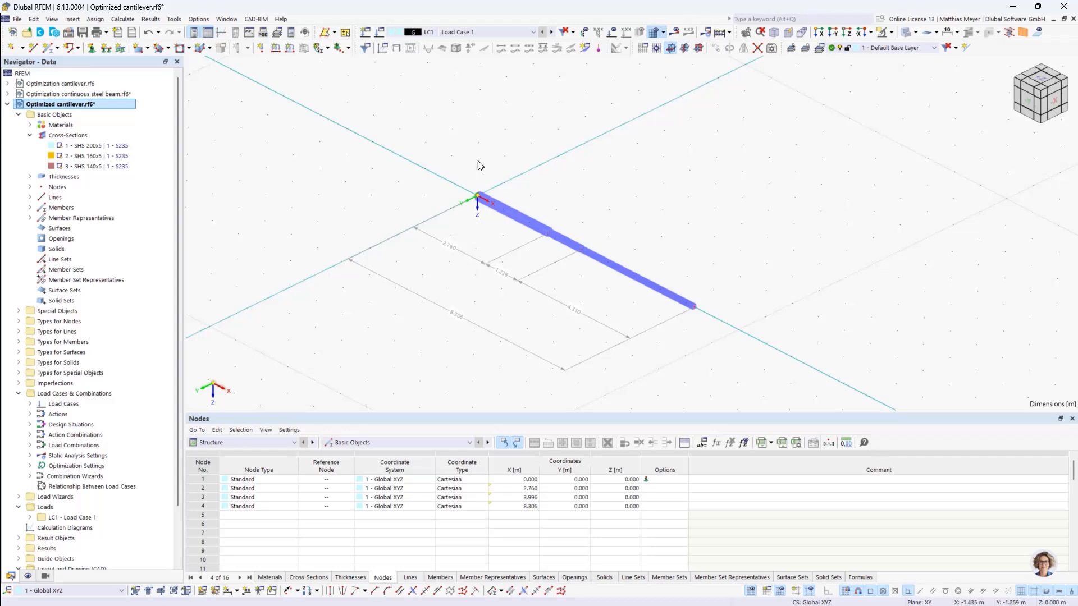
click(612, 32)
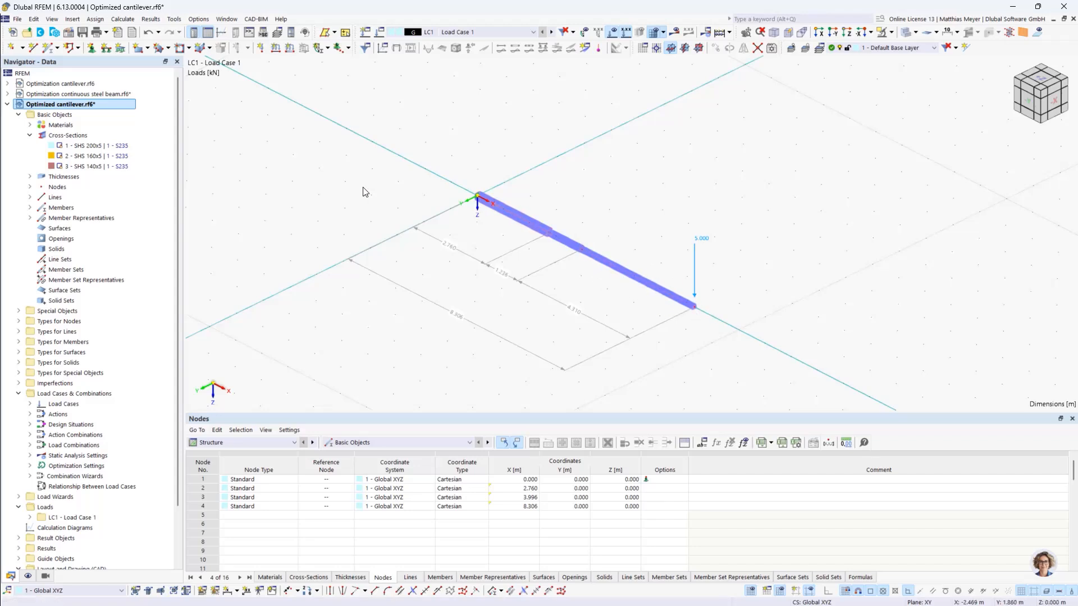
- In the Optimization cantilever model's base data, activate the Optimization & Costs / CO2 Emission Estimation and Steel Design add-ons
double_click(67, 86)
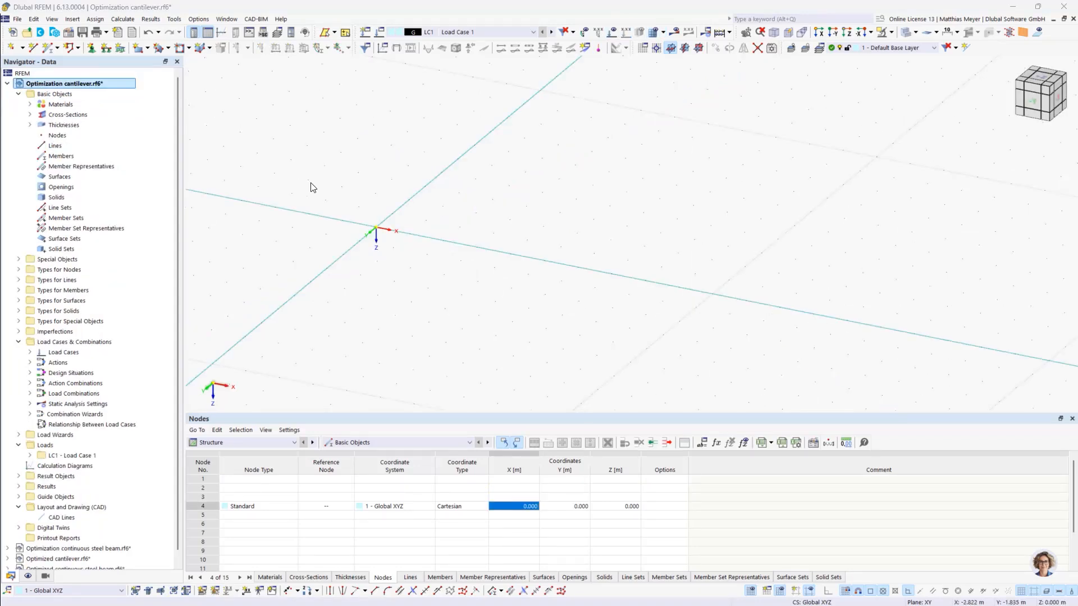
right_click(44, 82)
click(76, 87)
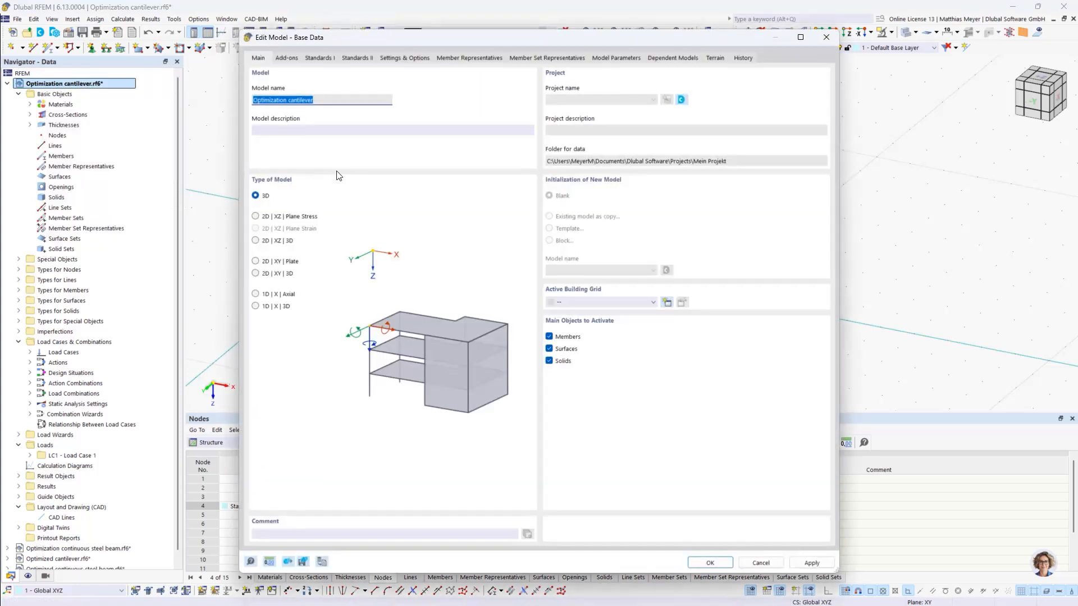
click(285, 59)
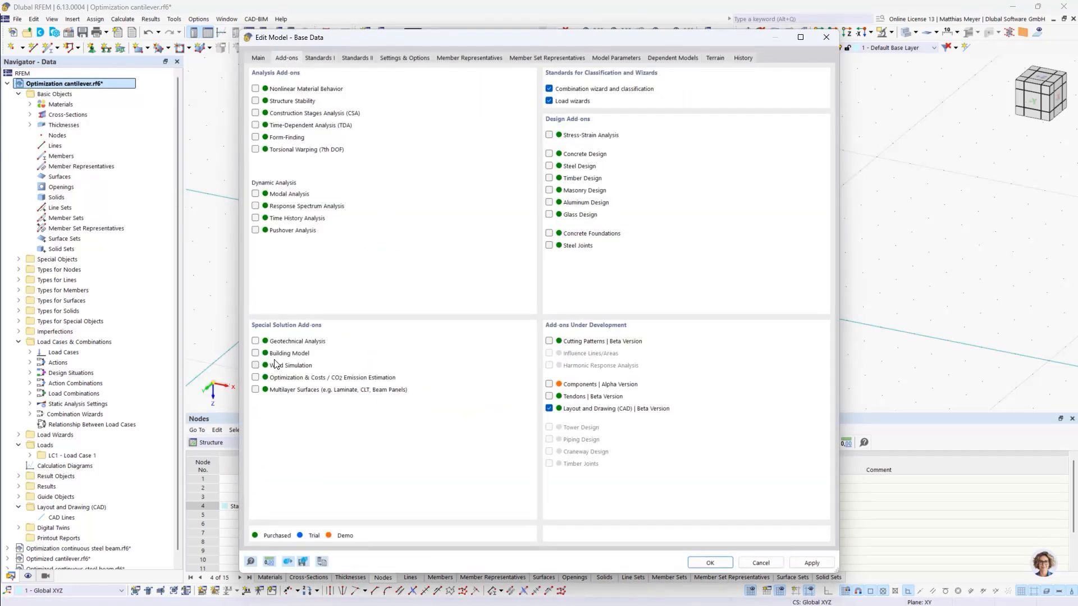
click(256, 378)
click(549, 166)
click(327, 56)
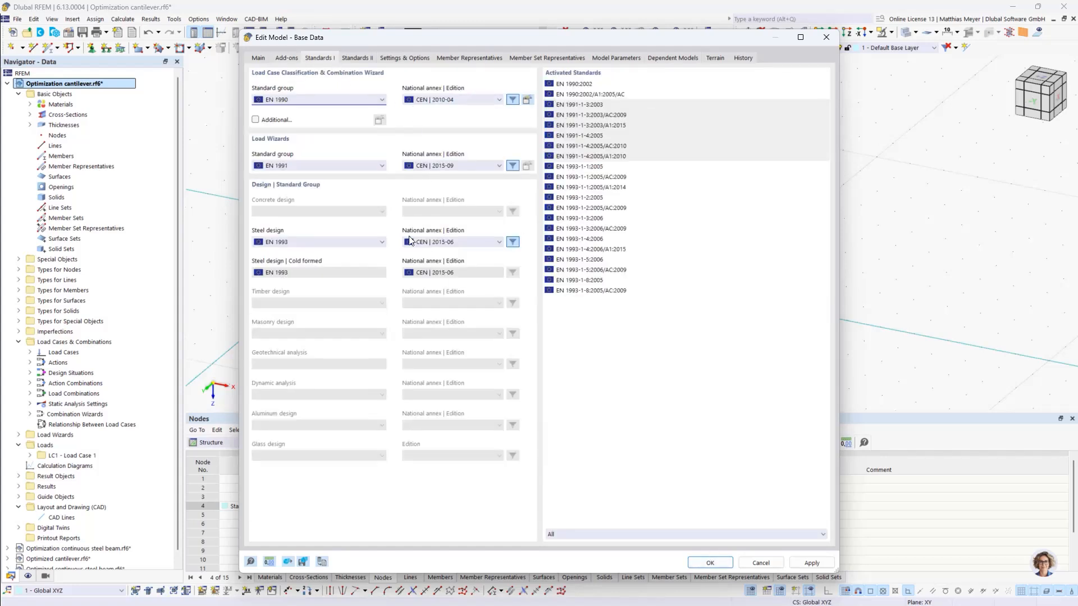
click(710, 563)
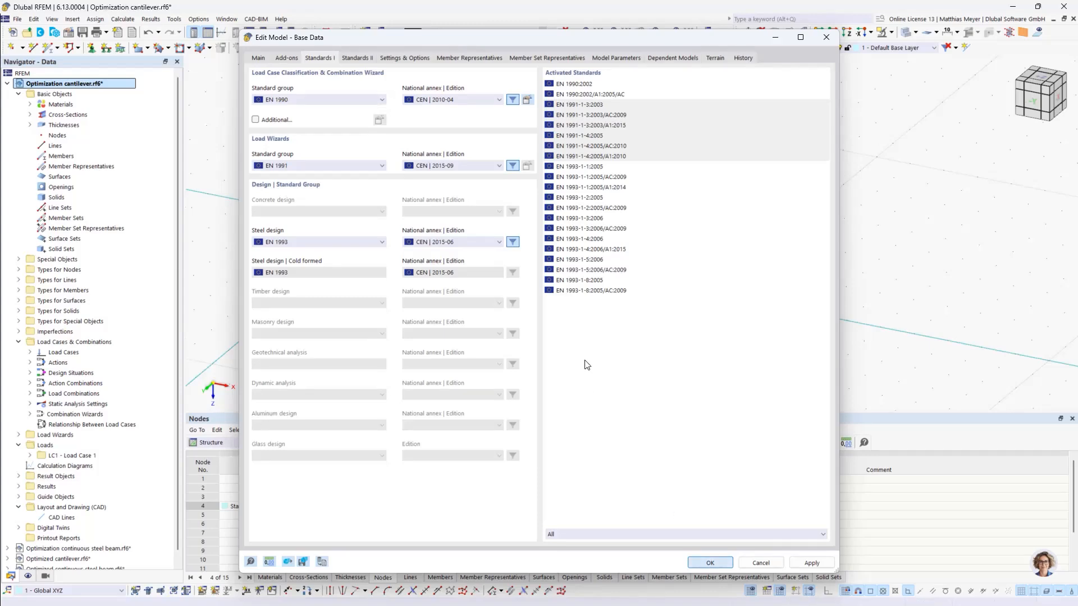
- Create the cantilever's first node at the coordinate origin, with X and Y set to 0
click(13, 47)
drag(169, 61, 325, 94)
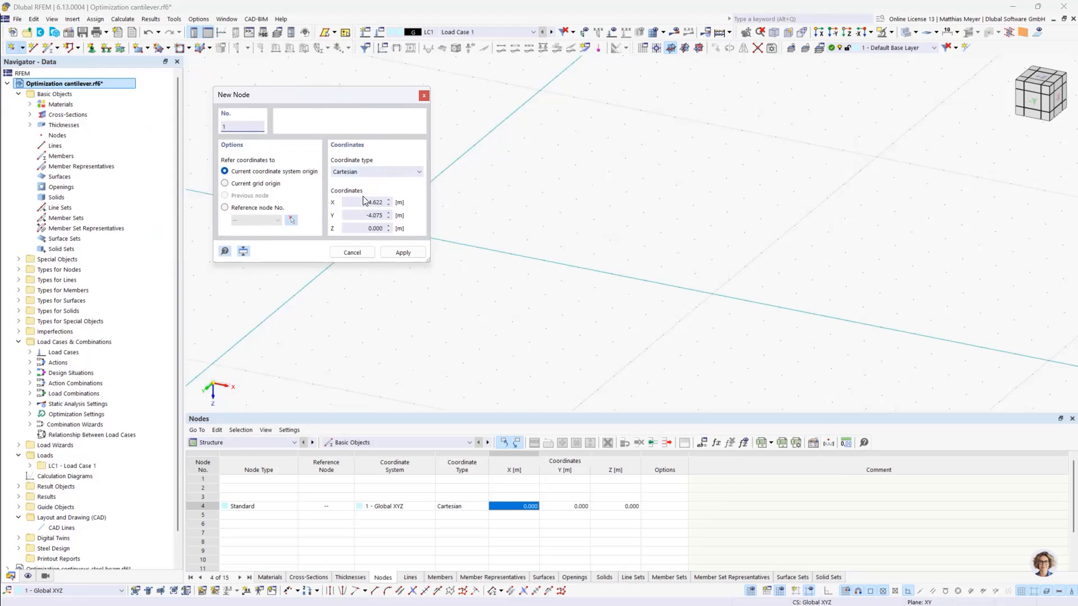
click(376, 203)
text(0)
click(366, 212)
text(000)
click(402, 252)
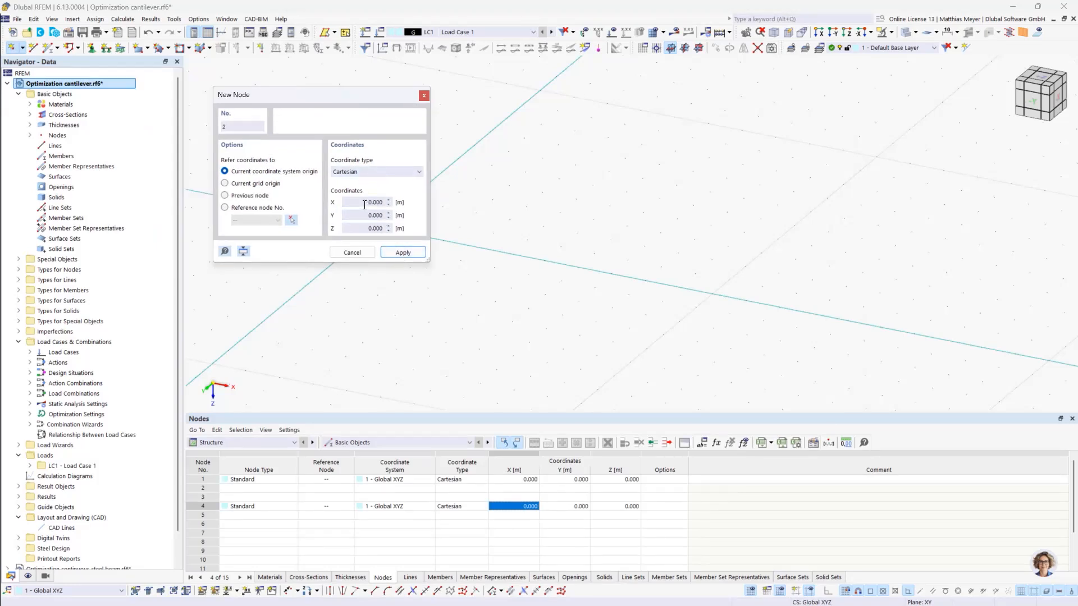
- Create the cantilever's second node at X = 3 m with Y and Z at 0
click(384, 203)
text(3)
click(403, 253)
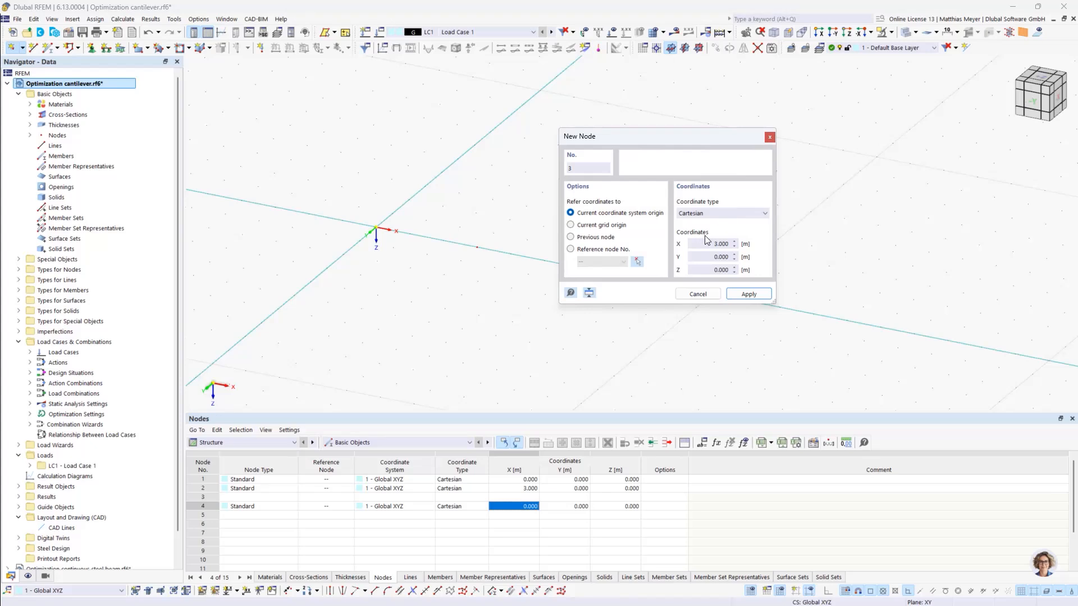
- Create two more cantilever nodes at X = 6 m and X = 9 m, with Y and Z at 0
click(708, 243)
text(6)
click(746, 294)
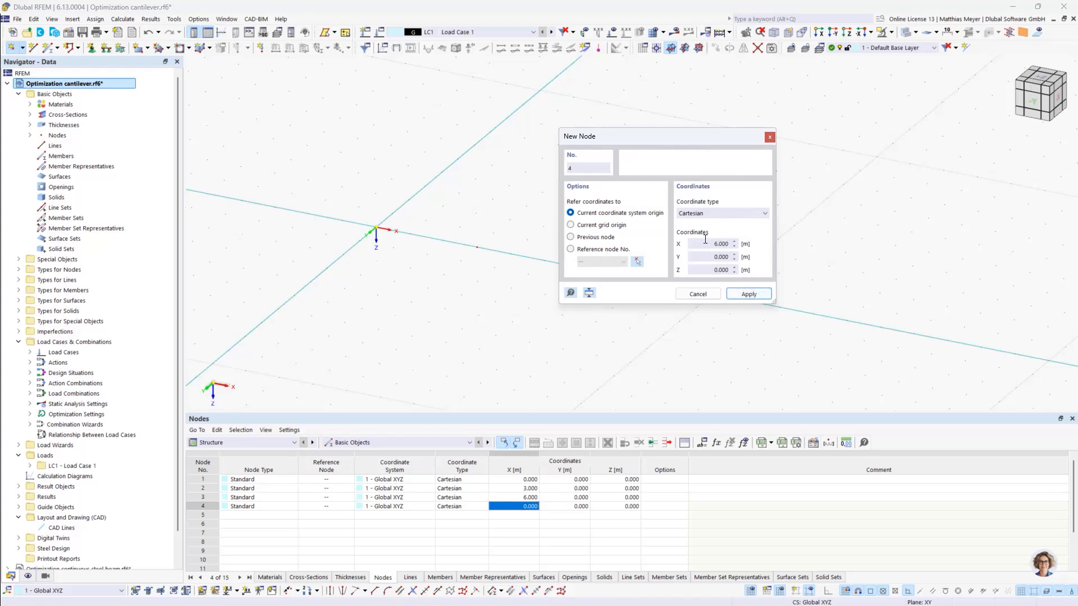
click(733, 245)
text(9)
click(741, 296)
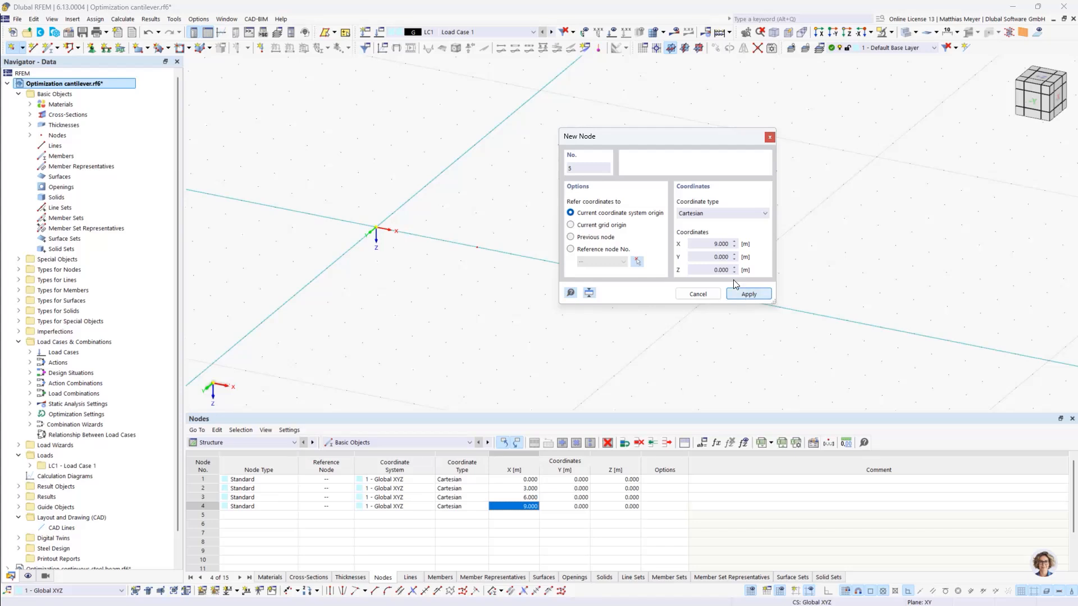
click(698, 293)
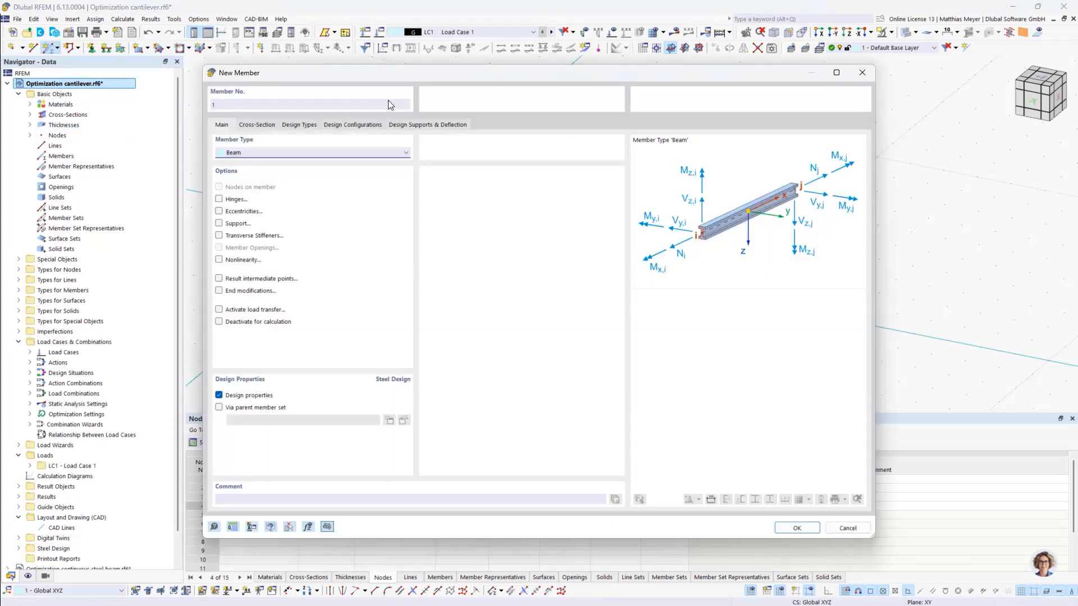
- Create the first beam member with cross-section SHS 200x5 from the origin node to the node at X = 3 m
click(266, 126)
click(298, 408)
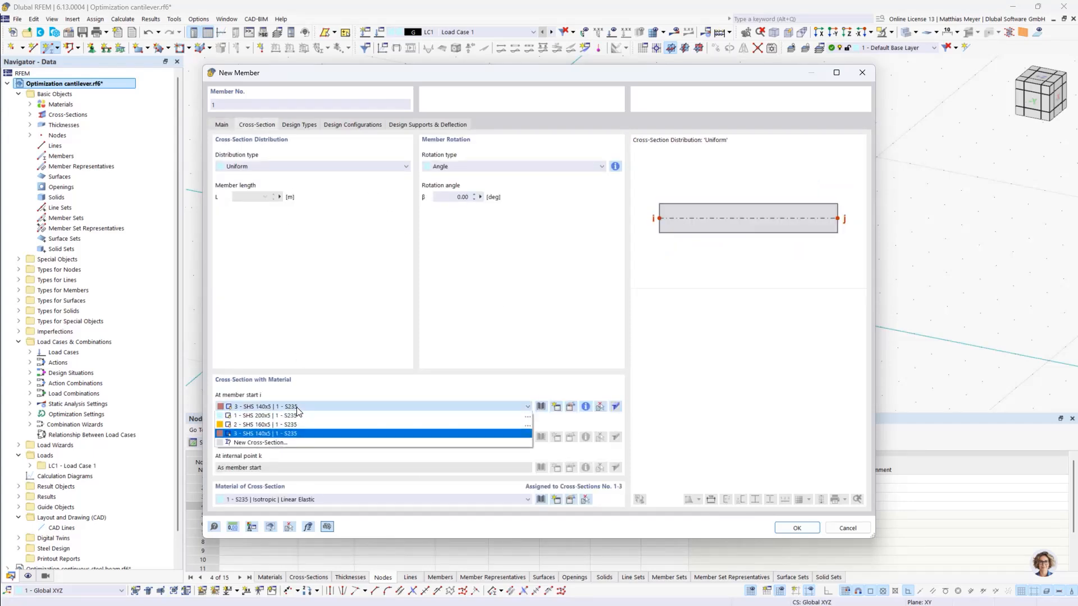
click(299, 416)
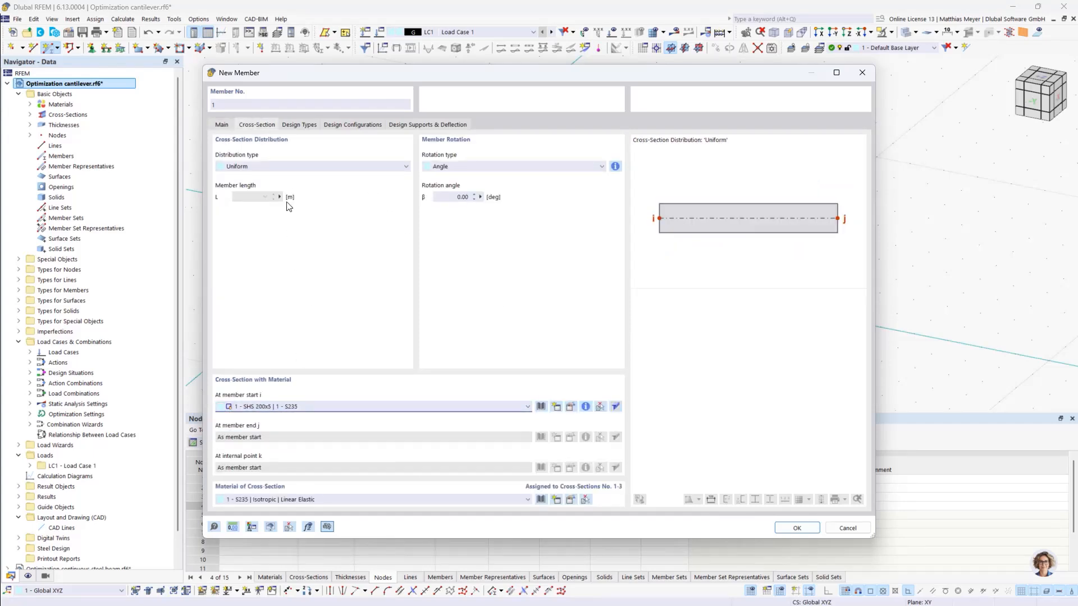
click(800, 528)
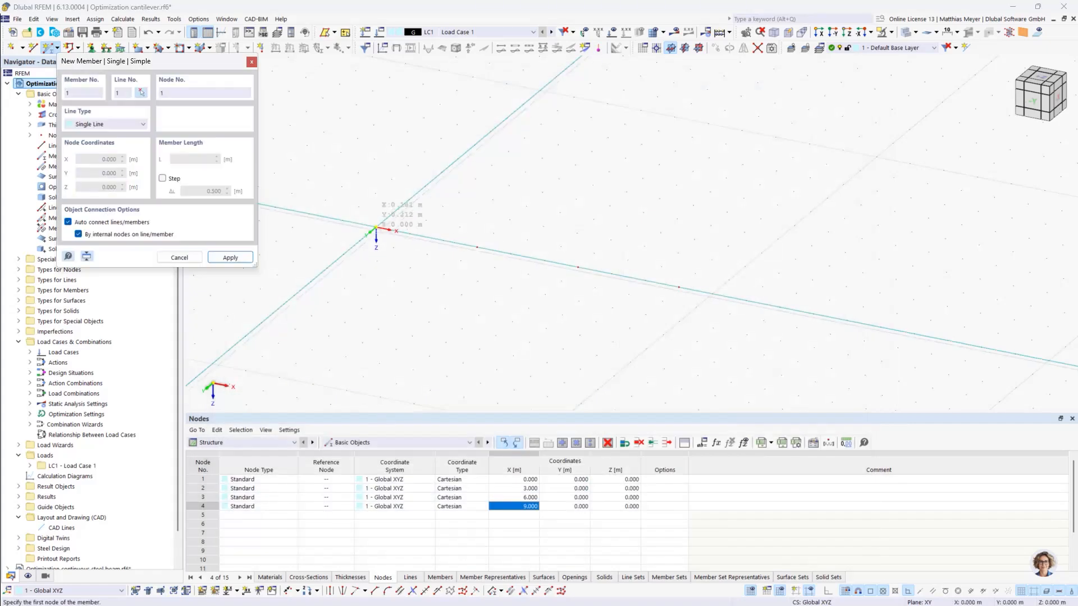
click(375, 228)
click(477, 247)
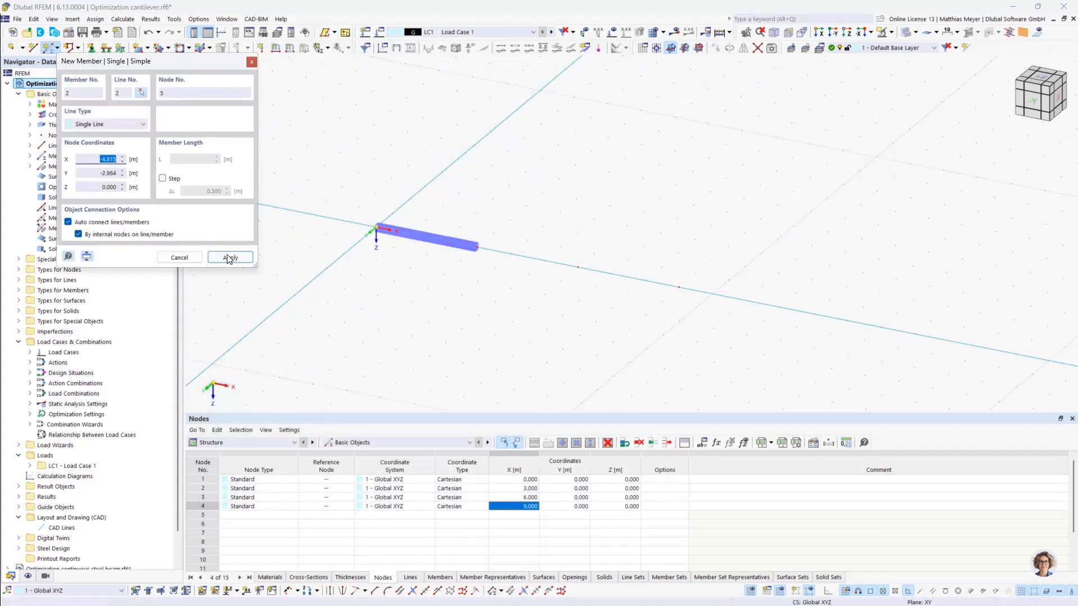
click(196, 258)
- Create the second beam member with cross-section SHS 160x5 between the nodes at X = 3 m and X = 6 m
click(50, 47)
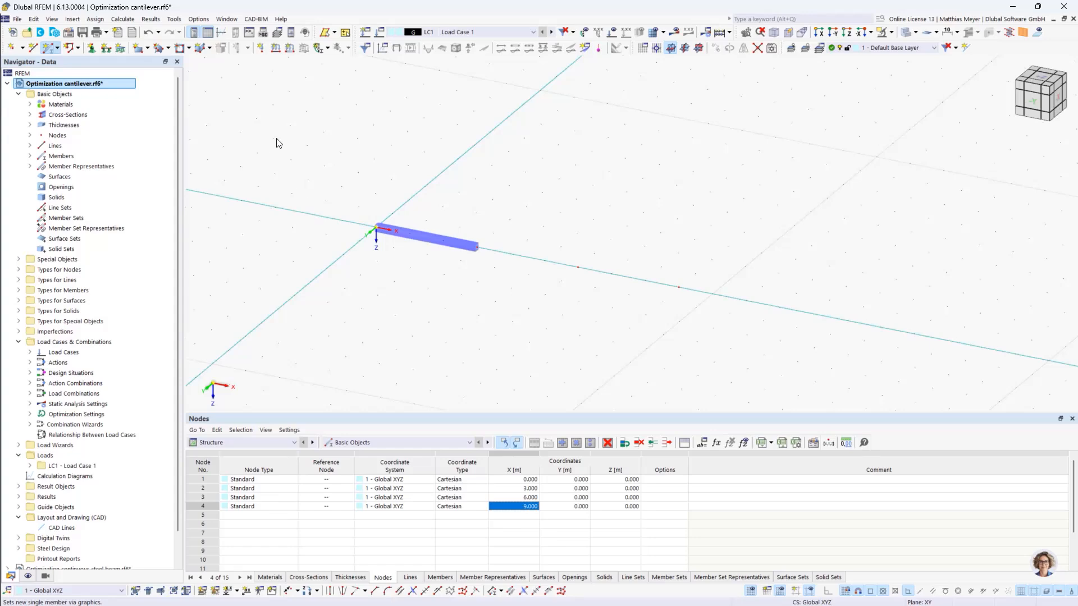
click(261, 127)
click(306, 406)
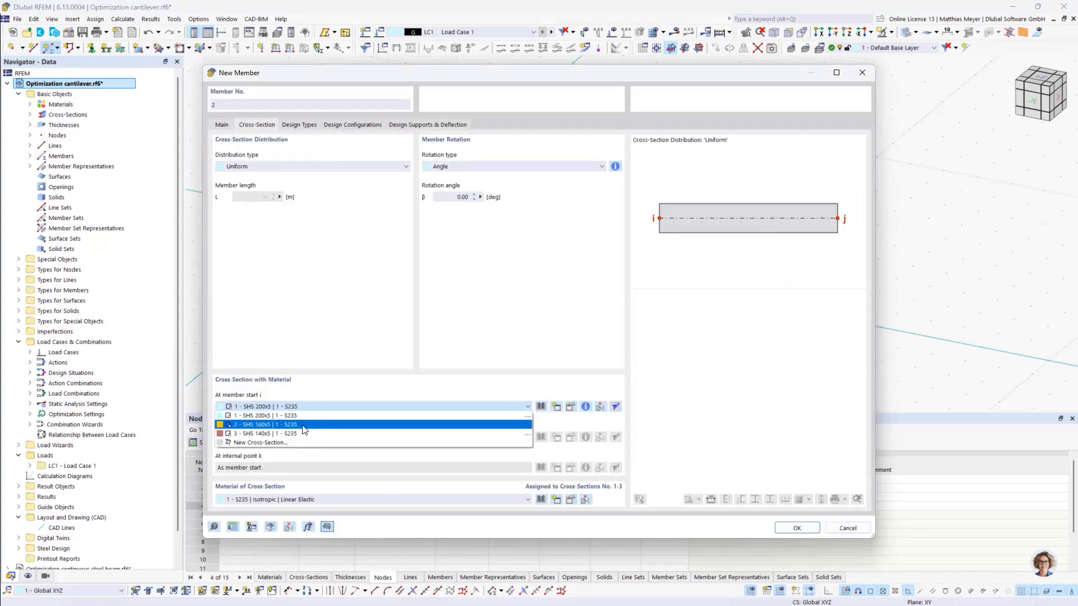
click(324, 433)
click(787, 531)
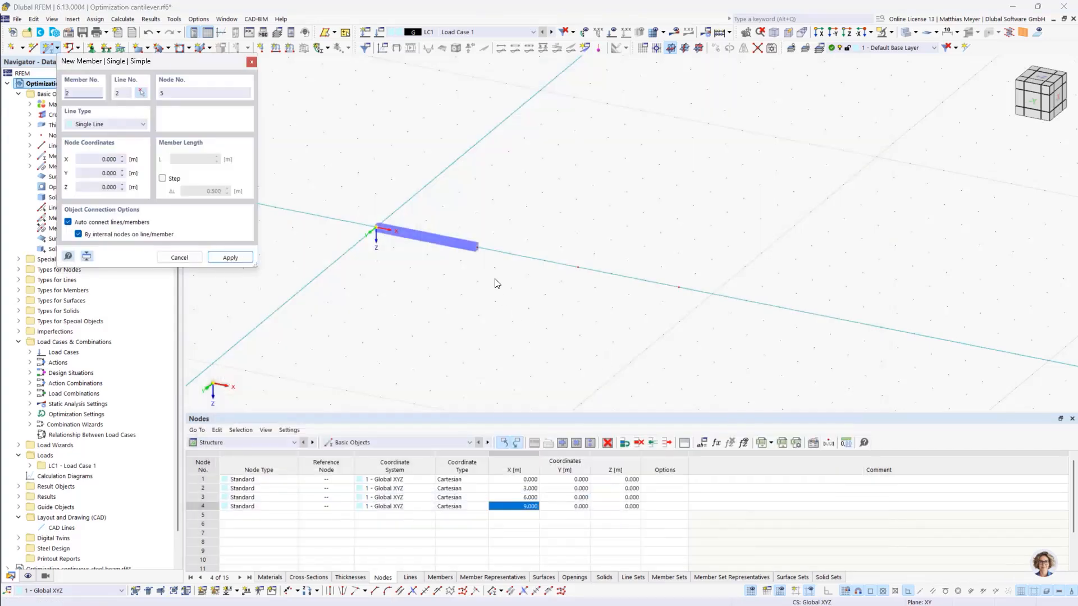
click(477, 248)
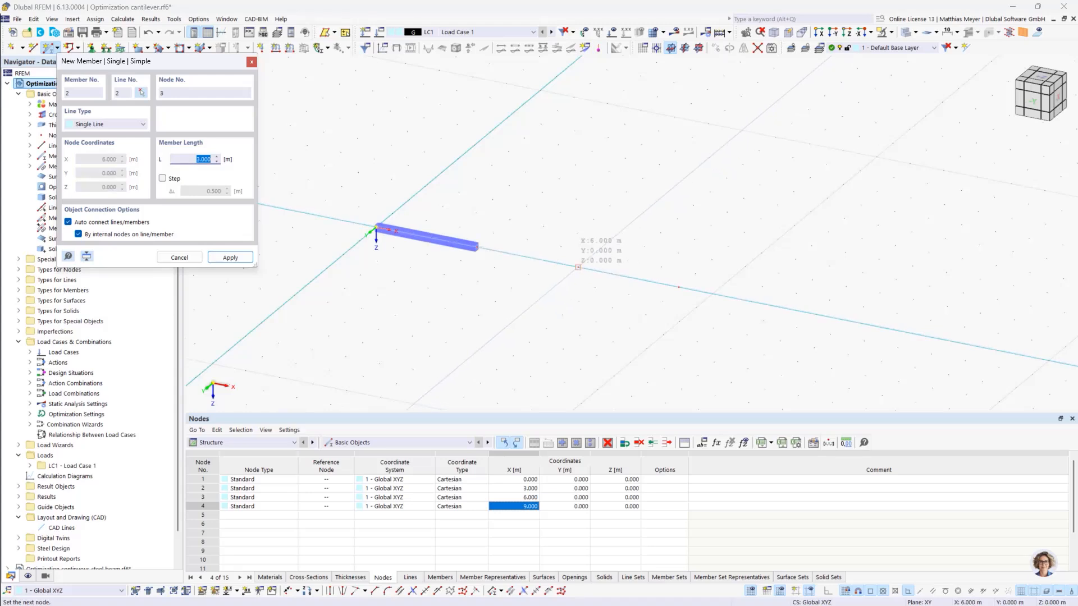
click(578, 267)
key(Escape)
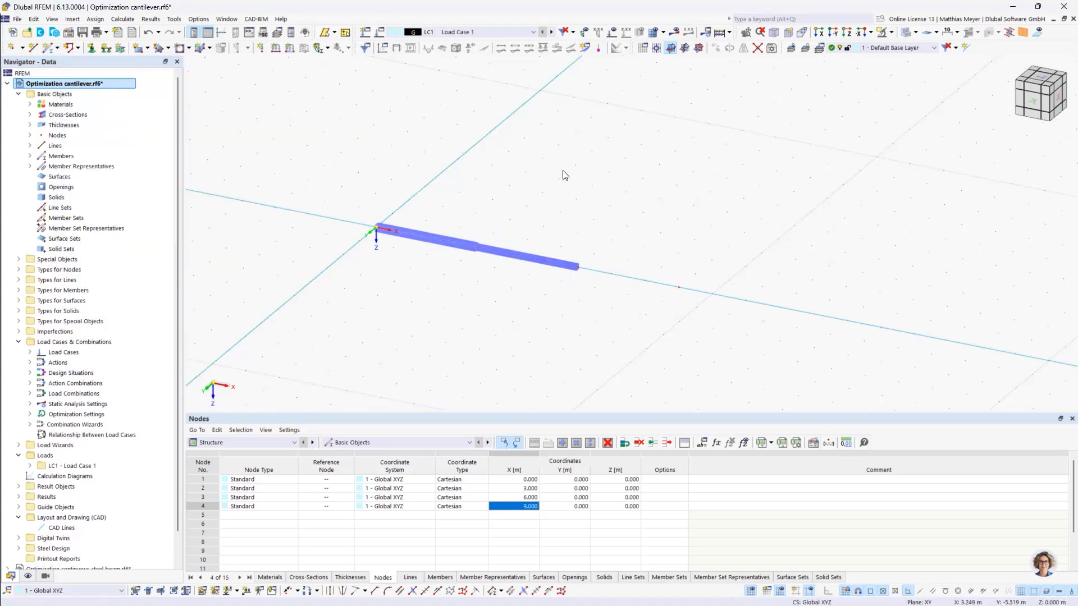
- Create the third beam member with cross-section SHS 140x5 between the nodes at X = 6 m and X = 9 m
click(49, 50)
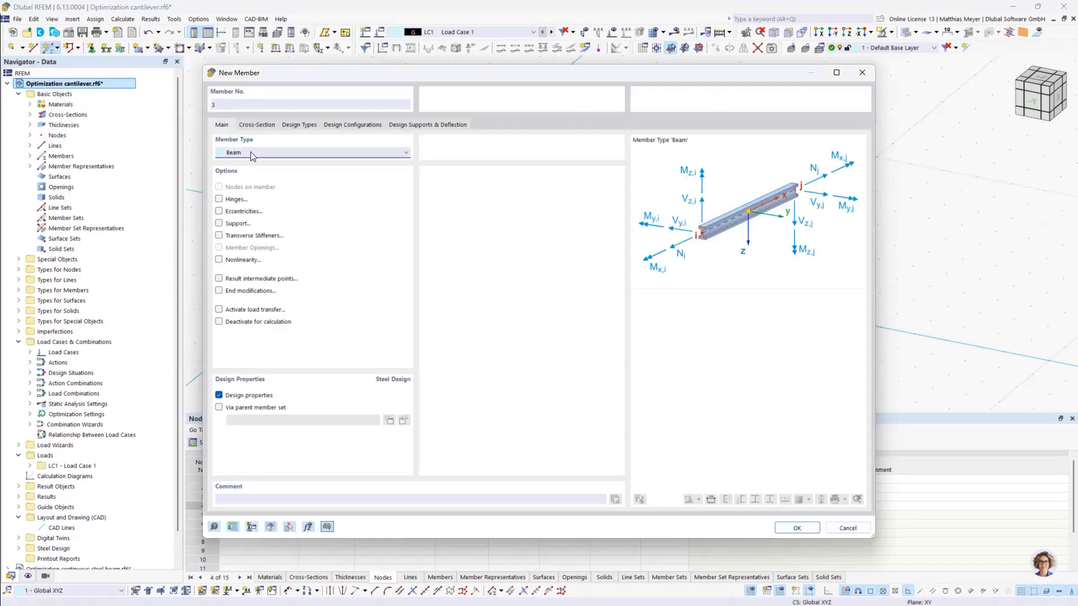
click(254, 124)
click(277, 403)
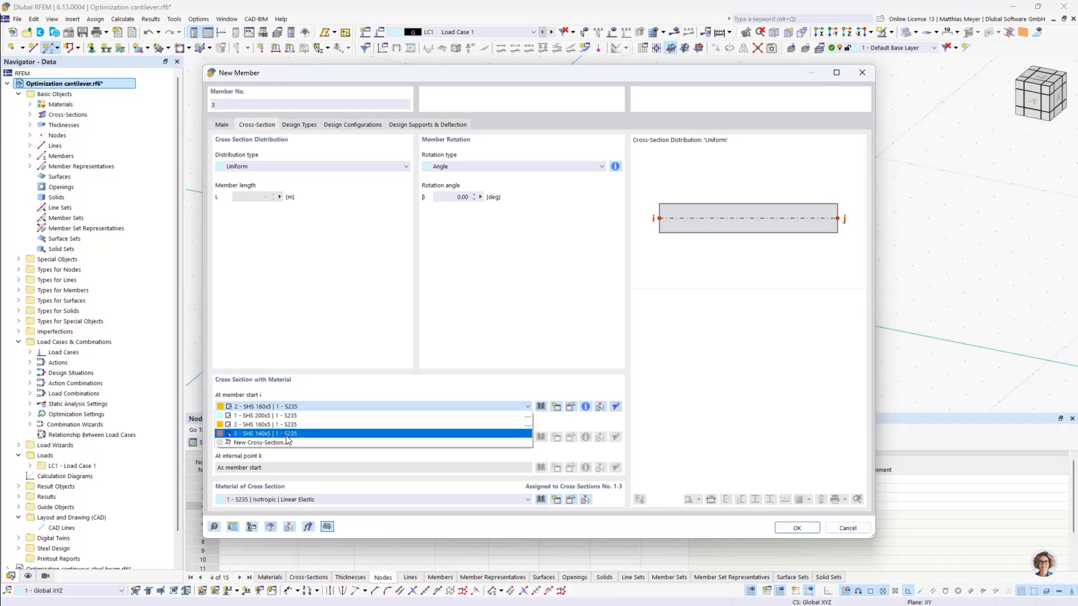
click(287, 433)
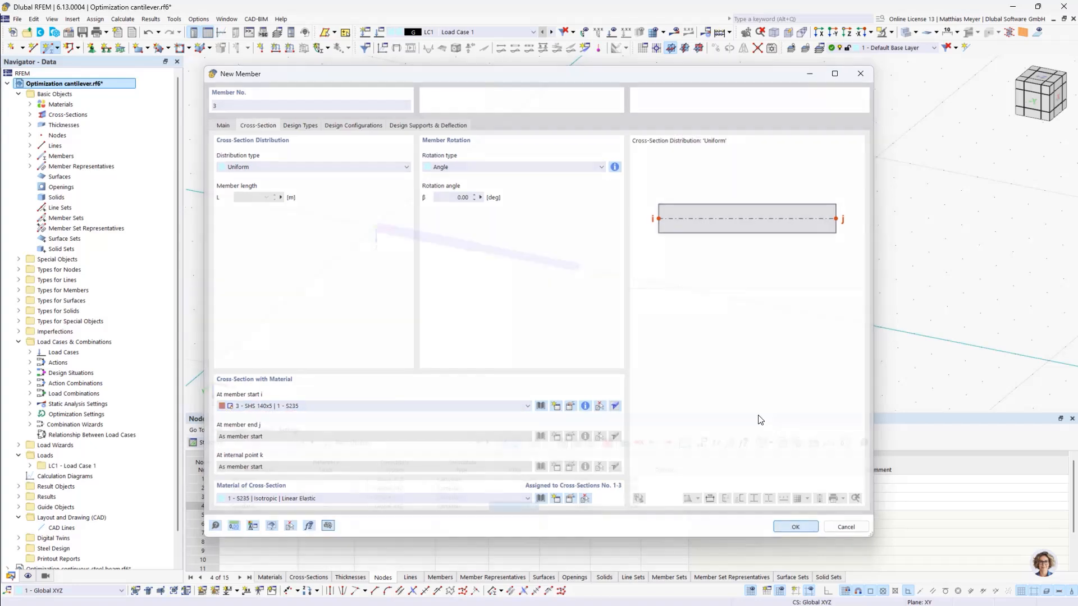
click(796, 528)
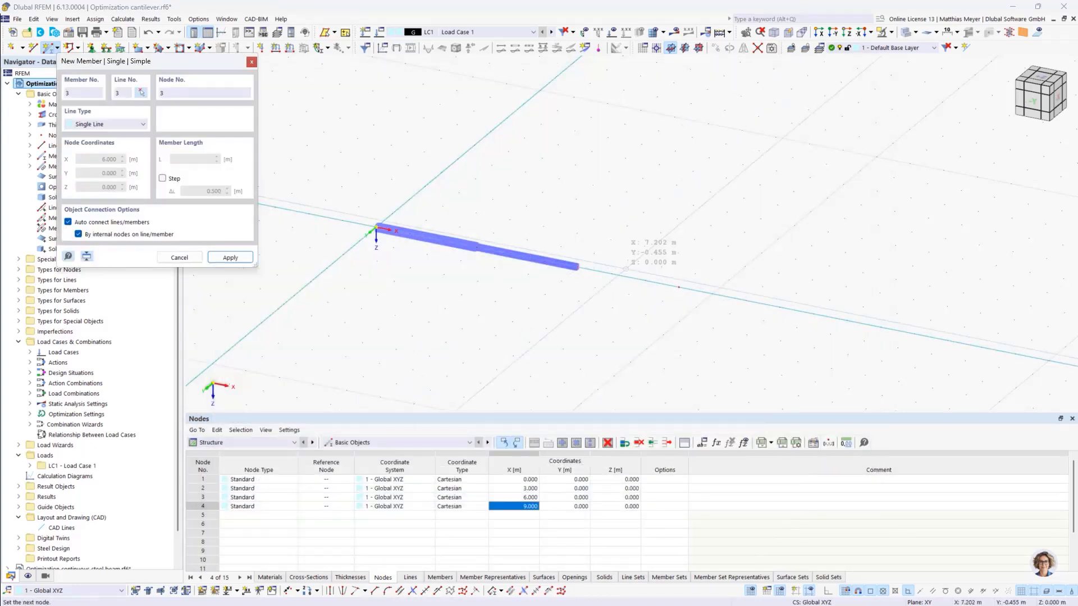
click(679, 287)
click(678, 287)
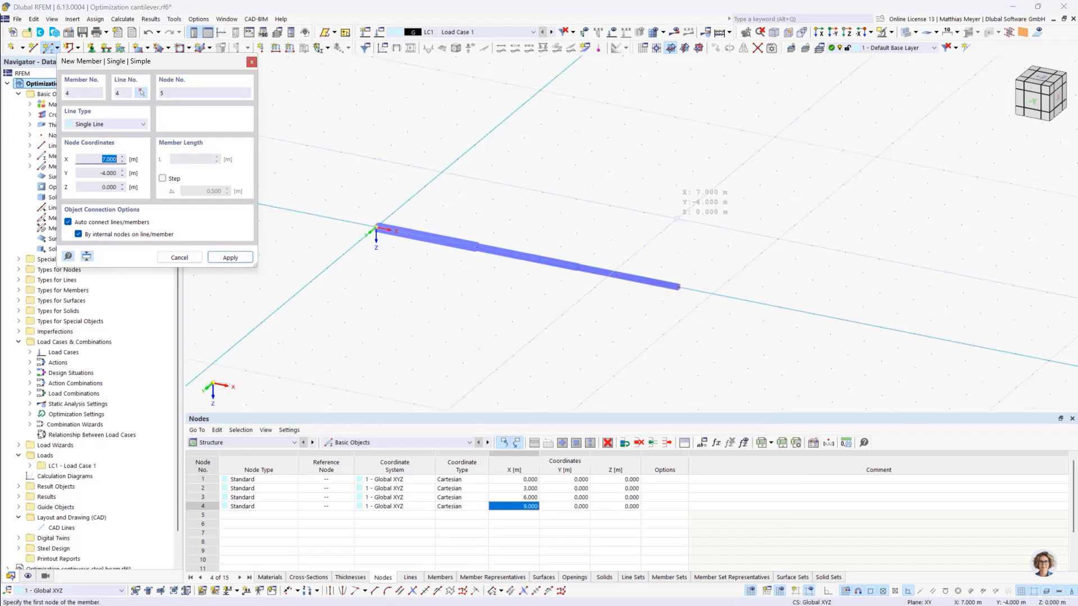
right_click(667, 213)
- Display the loads and apply a 5 kN nodal force in global Z to the cantilever's free-end node in Load Case 1
click(626, 32)
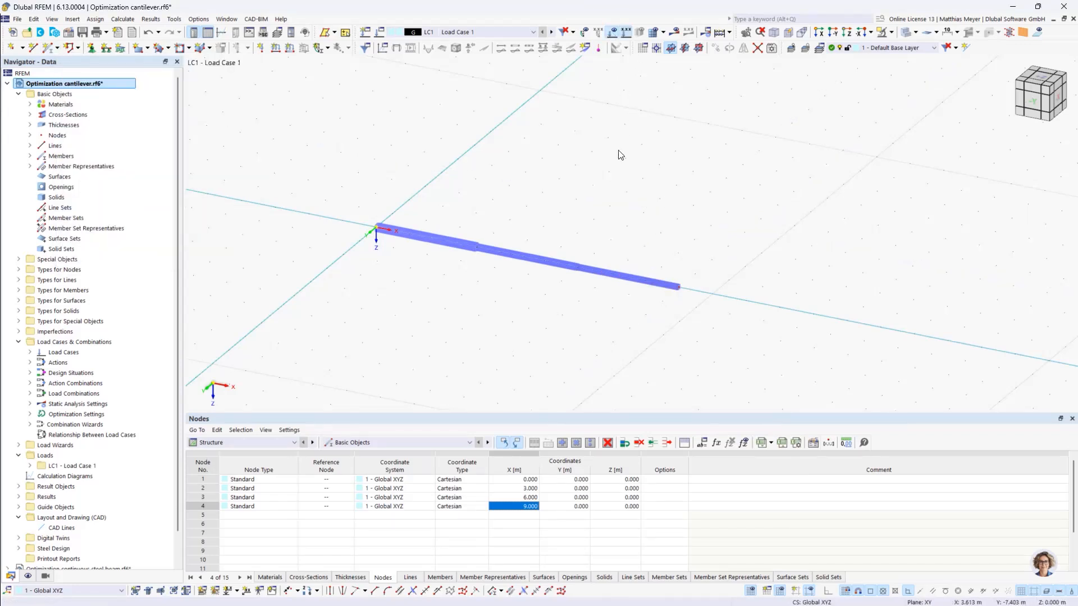
click(261, 48)
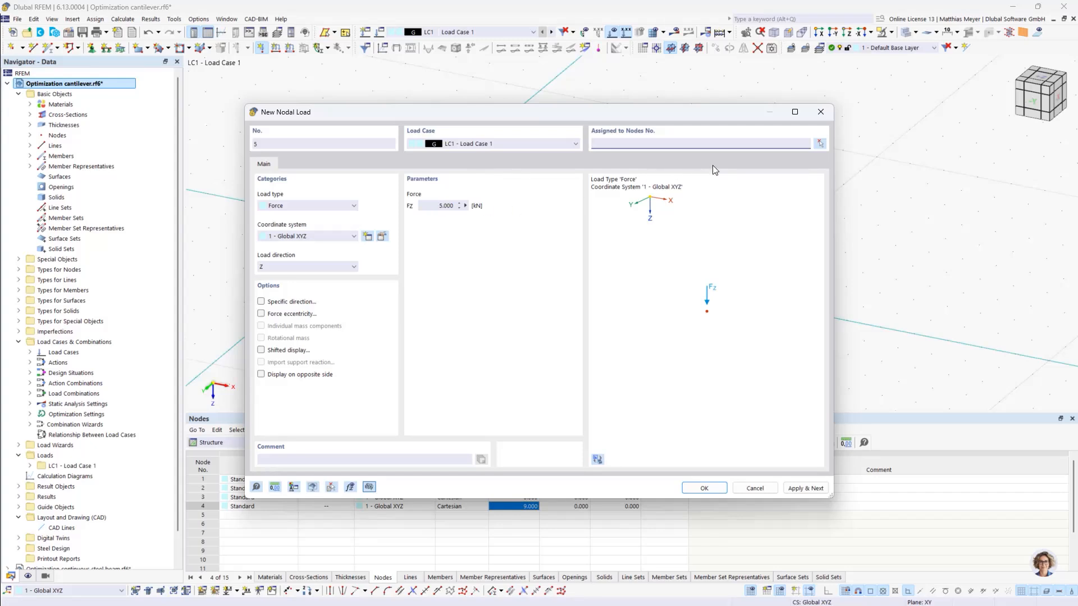
click(818, 144)
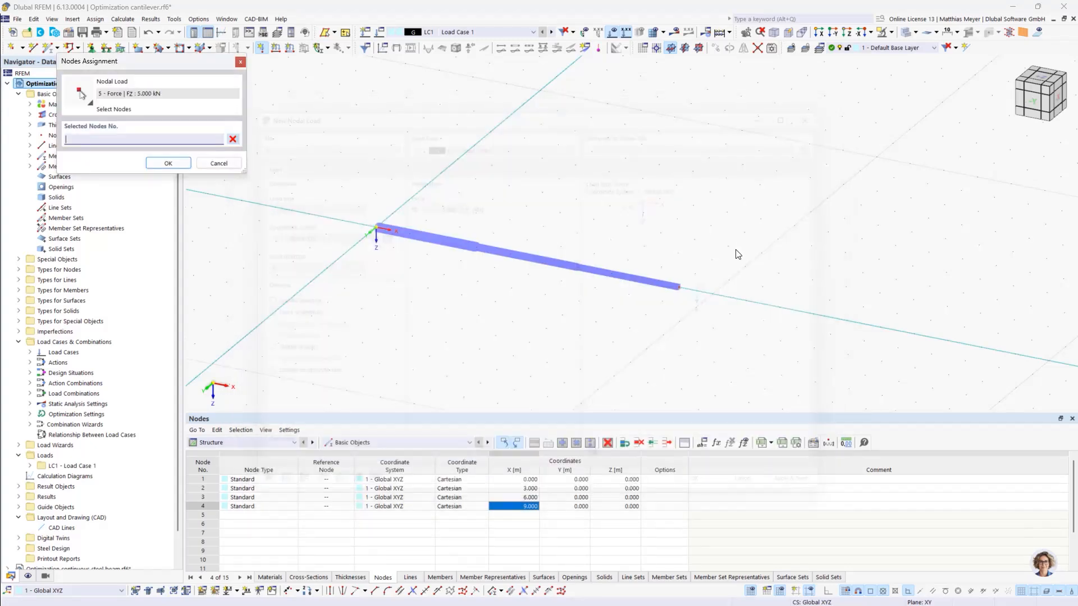
click(676, 286)
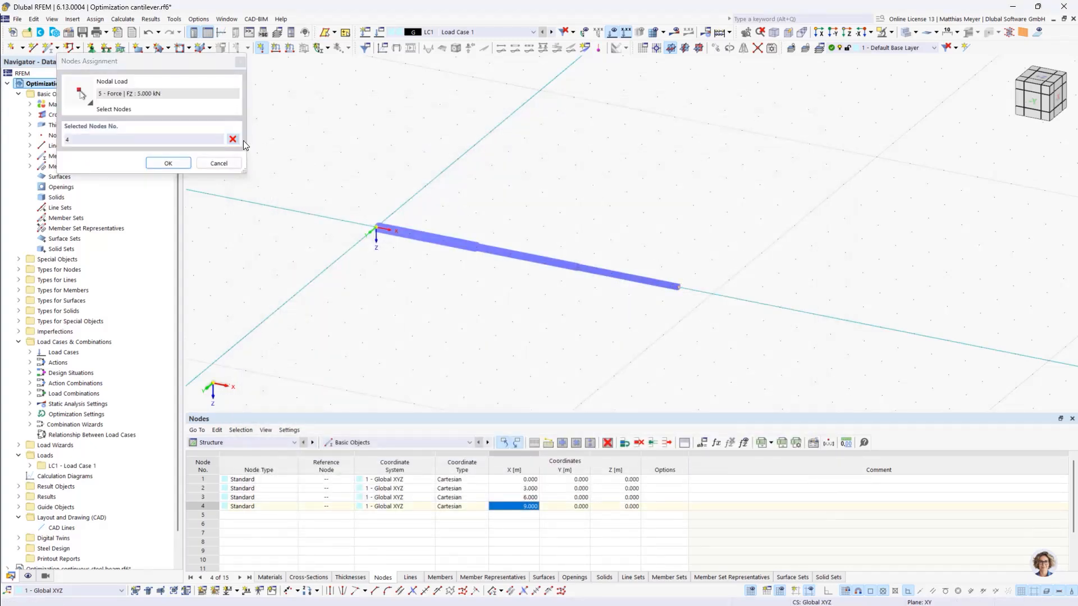
click(169, 164)
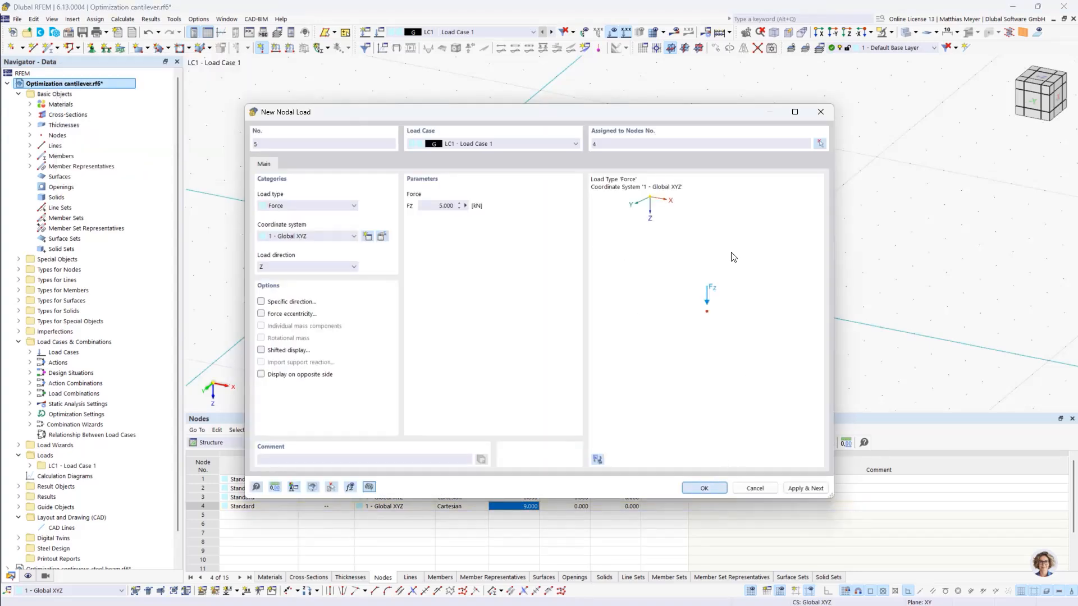
key(Return)
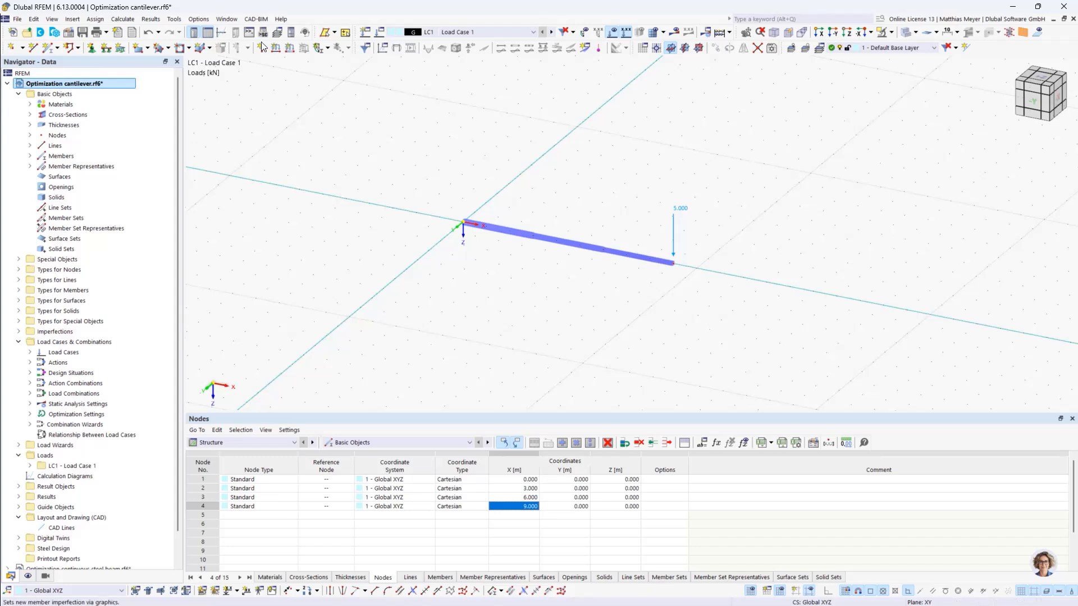
- Assign the fixed nodal support "Fest" to the cantilever's node at the origin
click(91, 47)
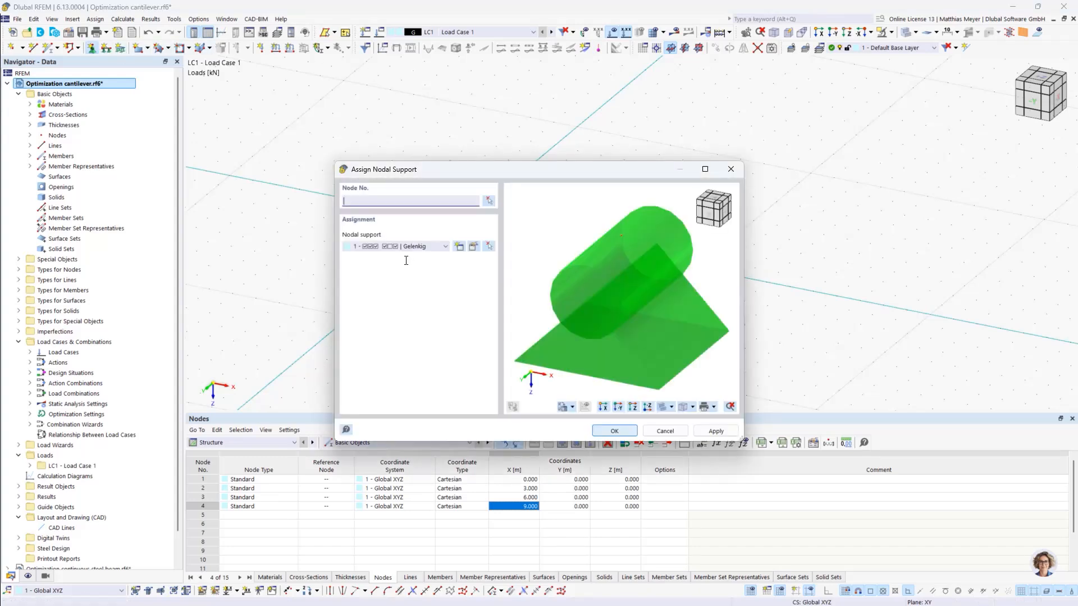
click(401, 247)
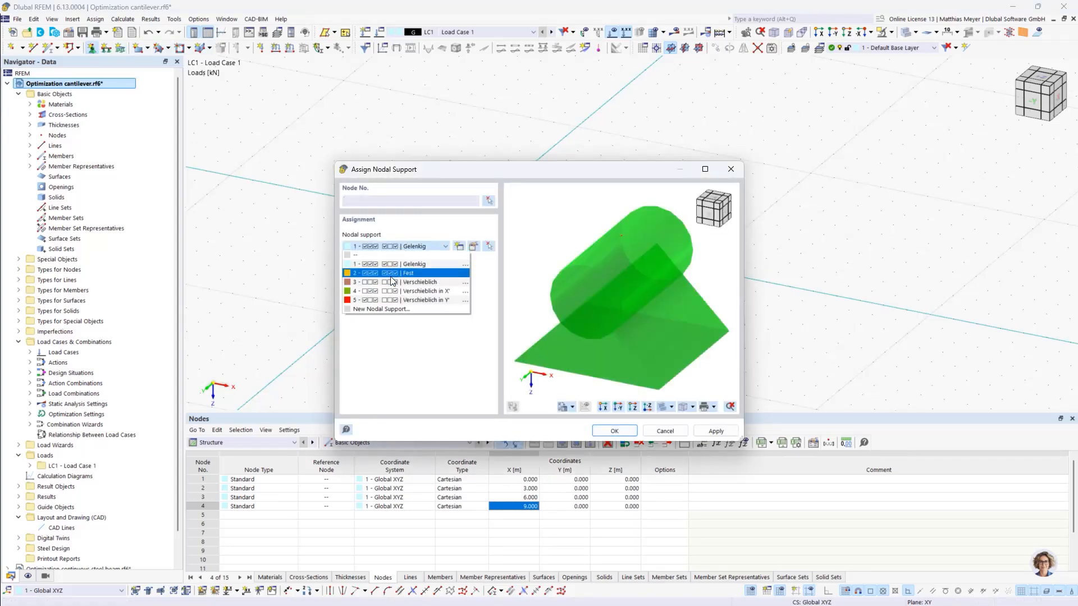
click(392, 274)
click(614, 430)
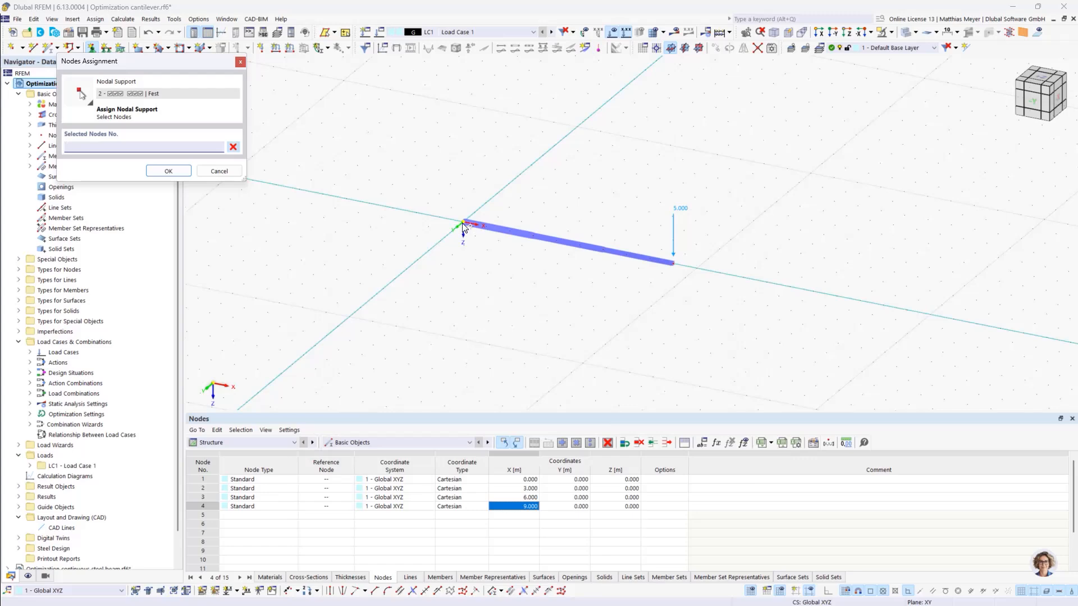
click(463, 226)
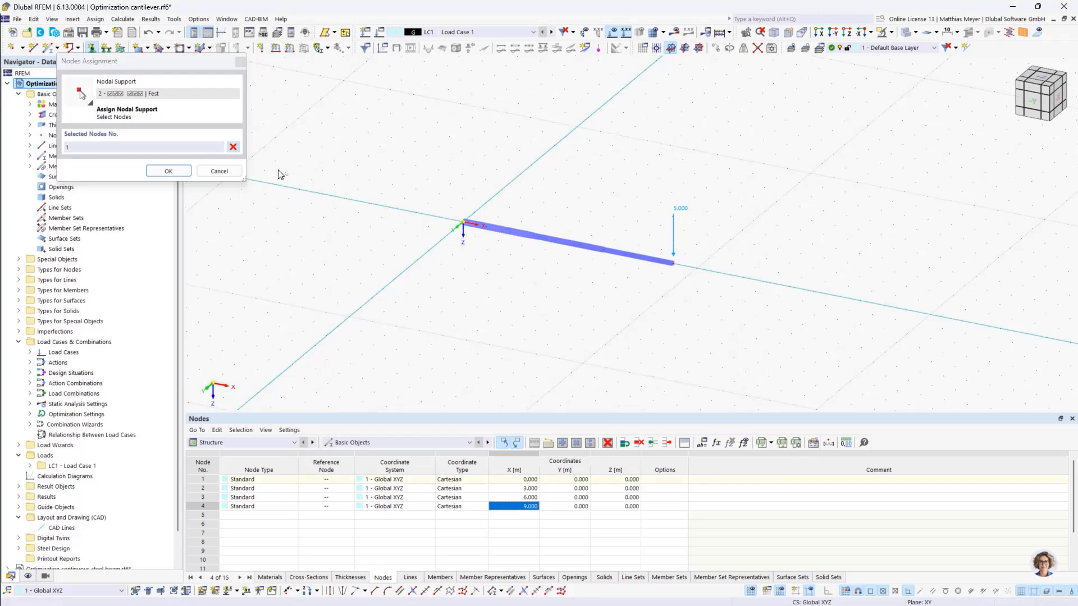
click(169, 171)
click(614, 433)
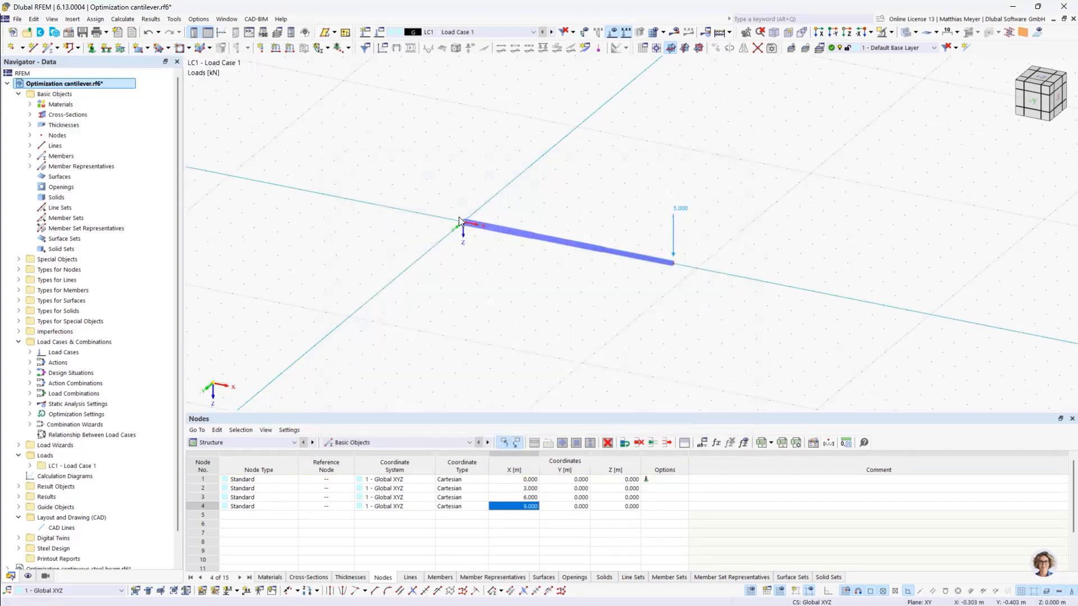
- Review the analysis and self-weight settings of Load Case 1
scroll(462, 223, up, 10)
scroll(471, 227, down, 11)
scroll(640, 229, up, 3)
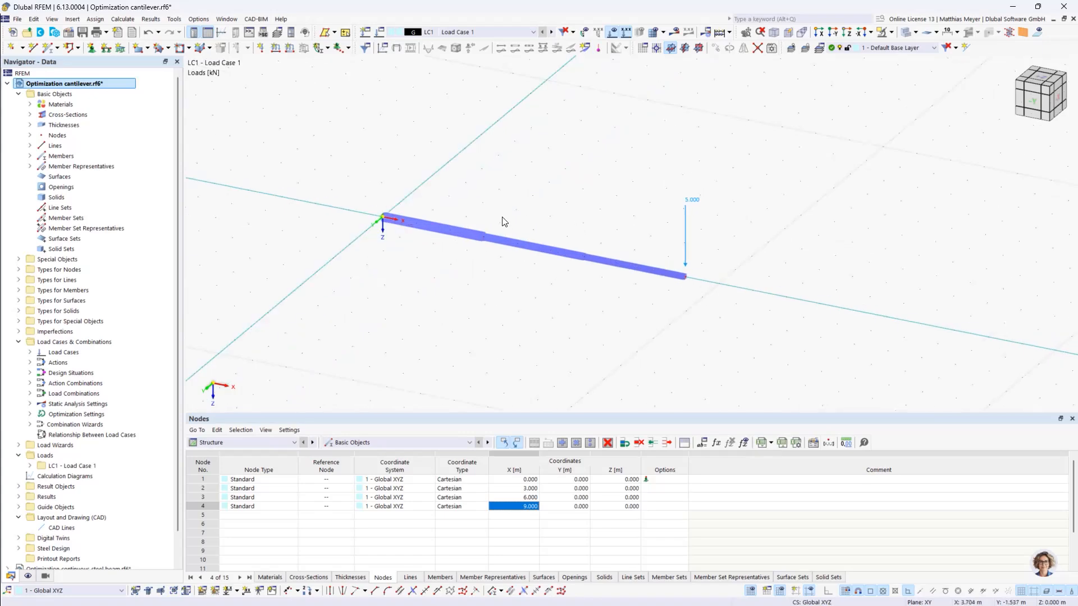
click(379, 34)
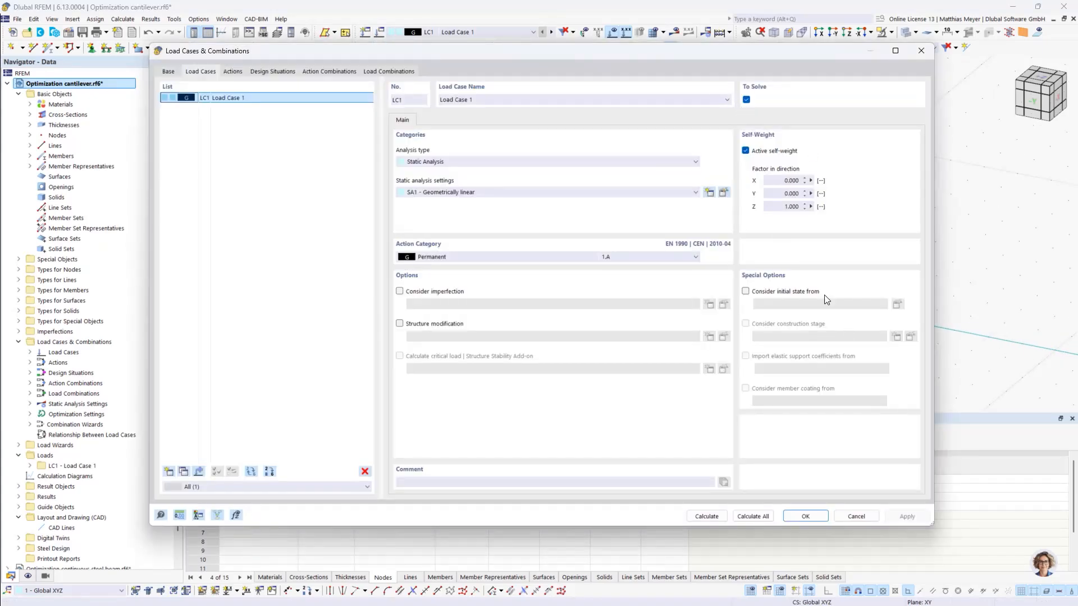
click(803, 517)
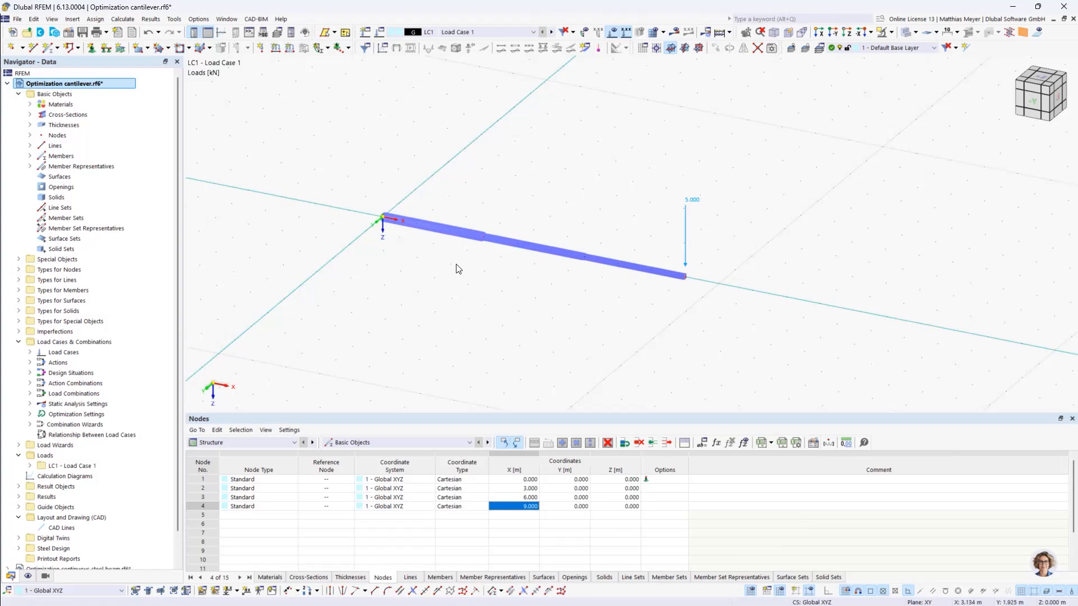
- Add the global length parameter L_1 with the comment "Length of beam 1"
click(703, 443)
drag(362, 116, 359, 94)
click(221, 144)
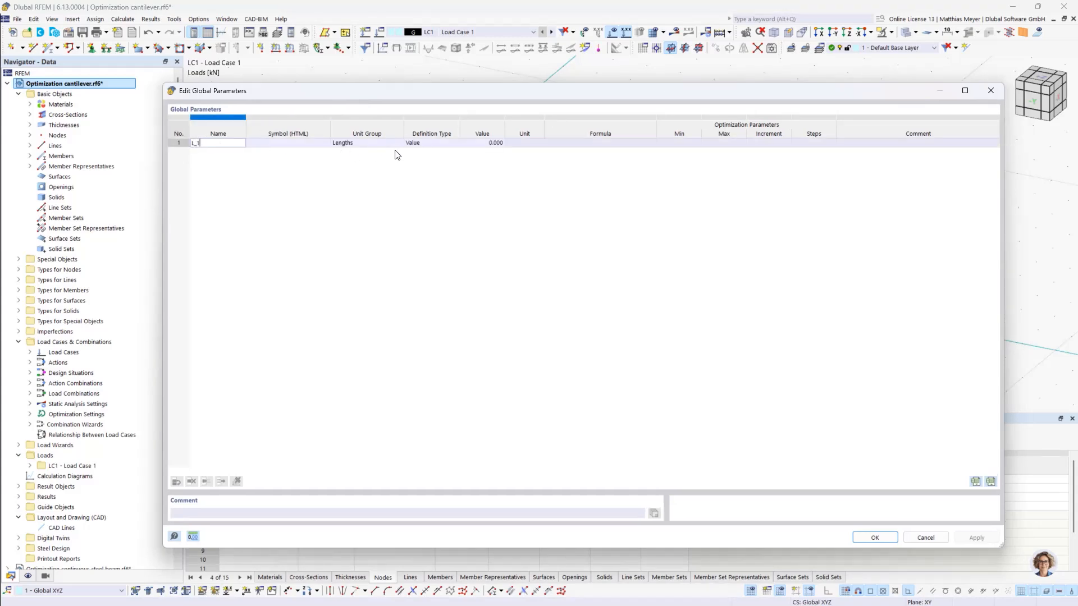
click(846, 144)
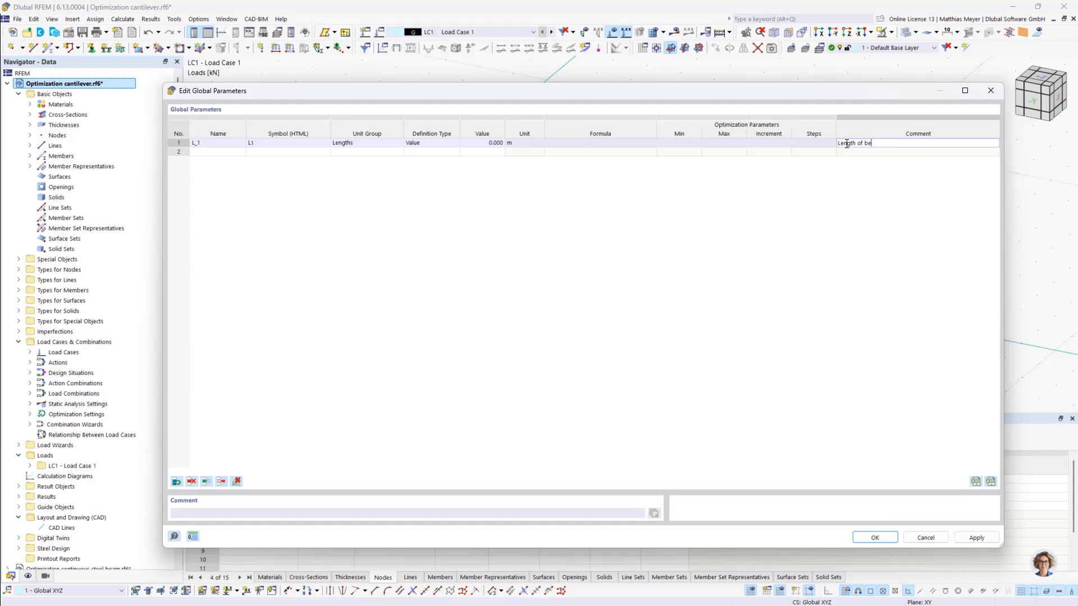
- Add a second global length parameter L_2 with the comment "Length of beam 2"
click(205, 152)
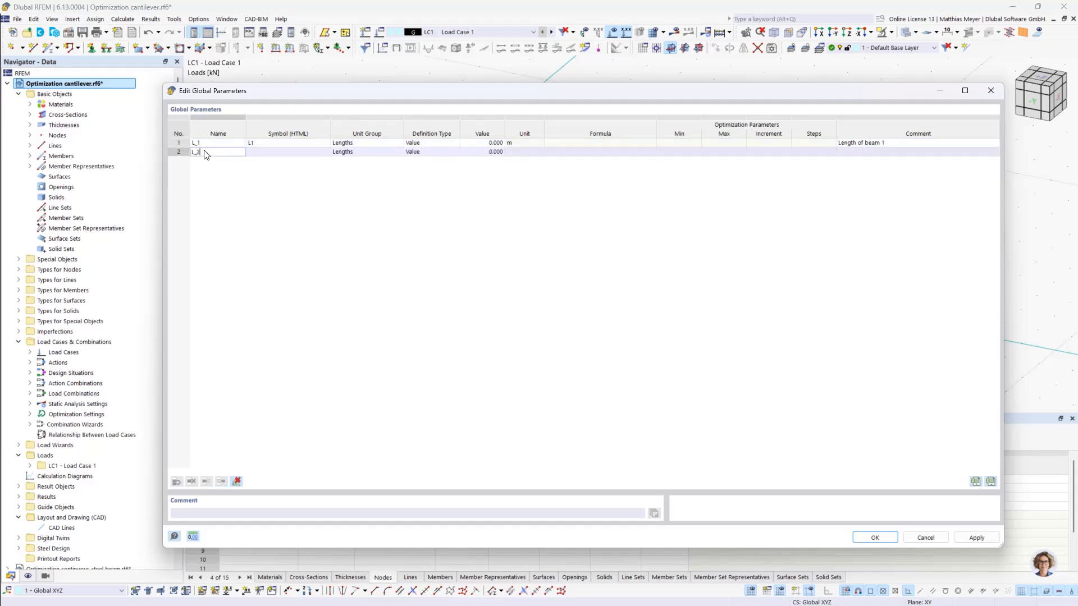
text(L_2)
click(854, 151)
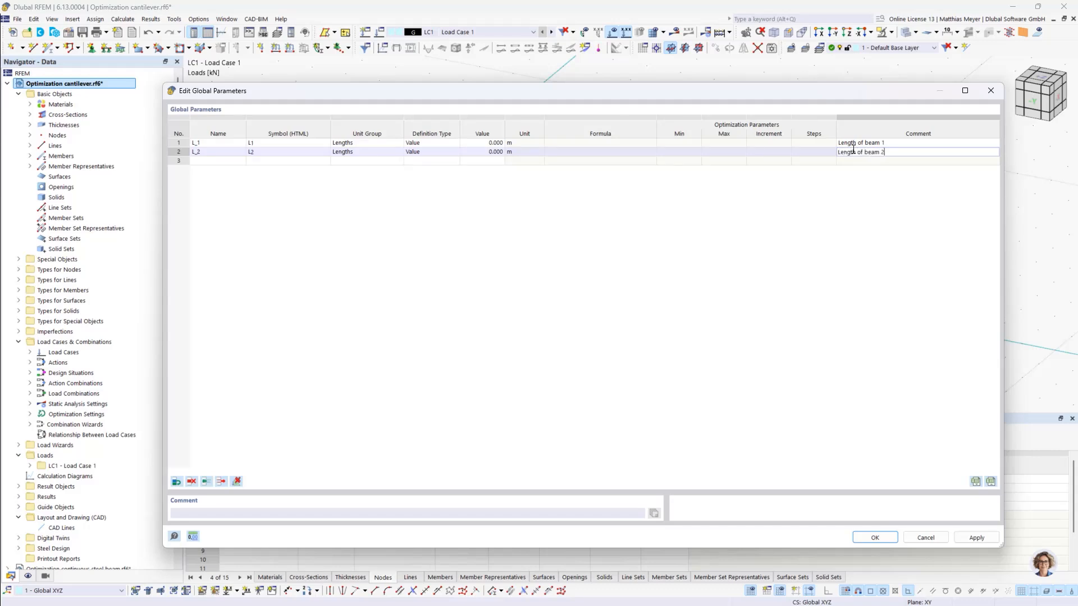
- Add a third global length parameter L_3 with the comment "Length of beam 3"
click(200, 162)
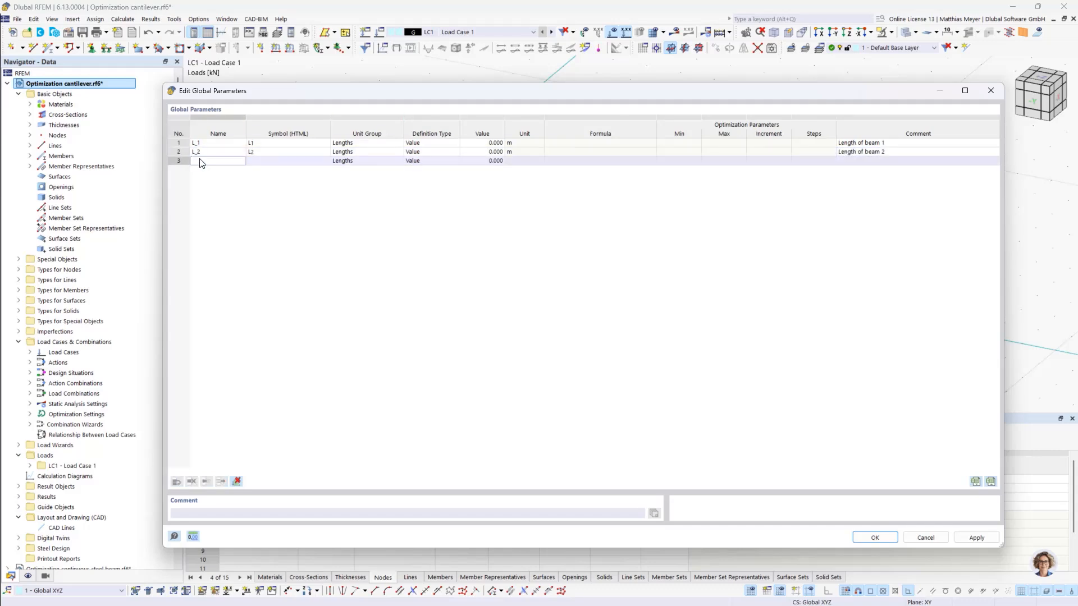
click(858, 162)
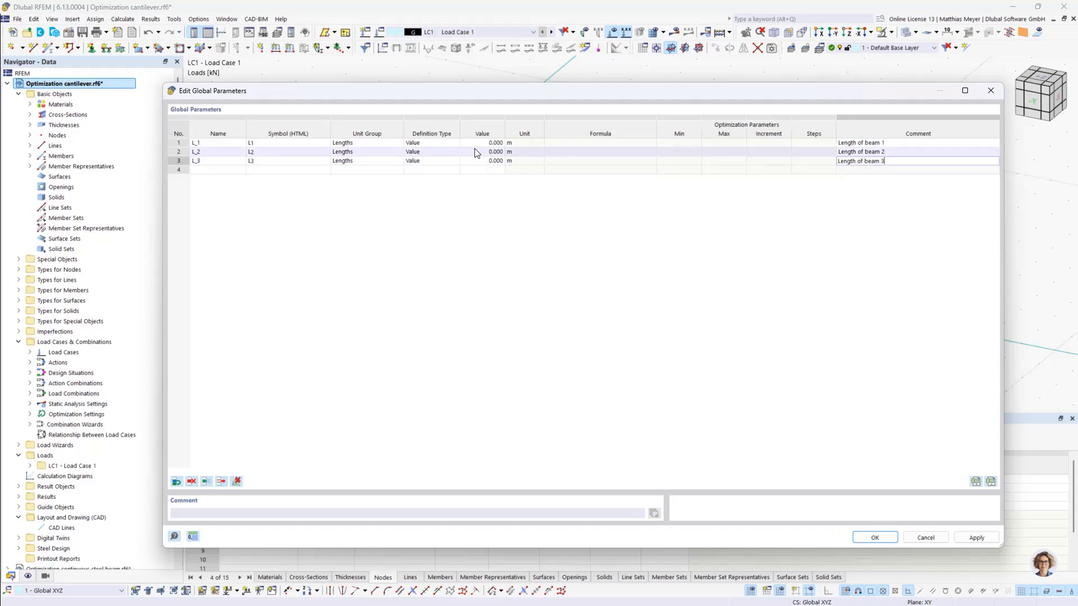
- Change the definition type of global parameter L_1 to Optimization
click(439, 141)
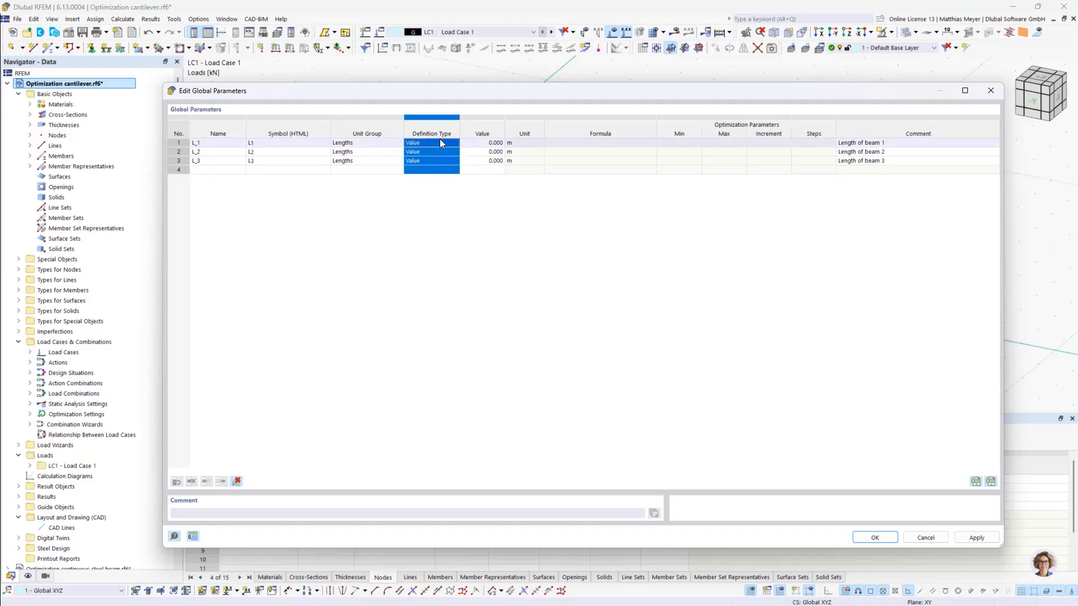
click(441, 143)
click(434, 164)
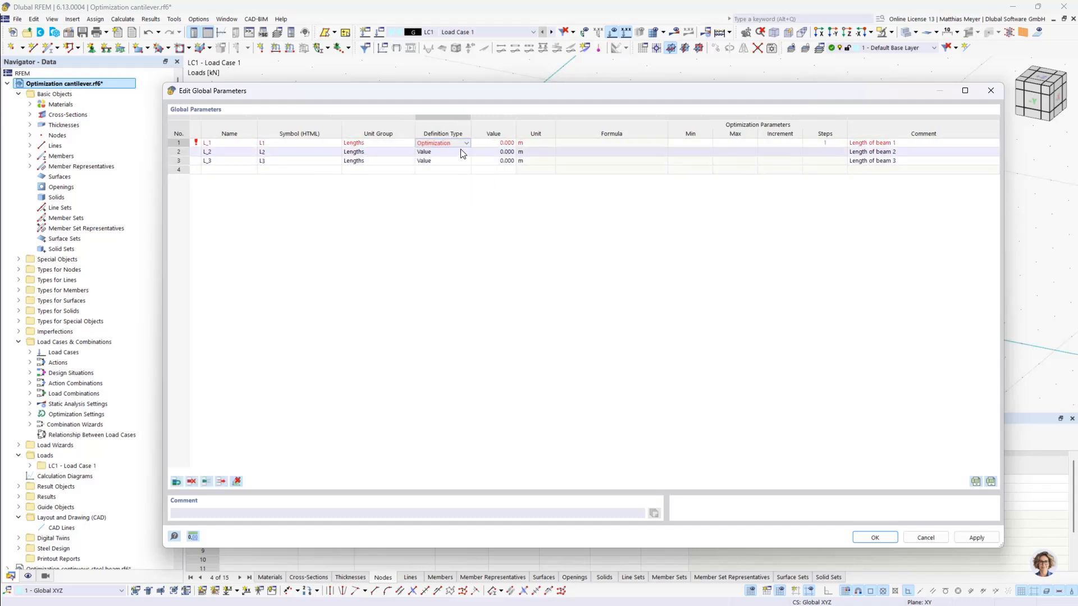
- Set the parameters L_1, L_2 and L_3 to 3 m each, with L_1 switched back to the Value definition type
click(503, 144)
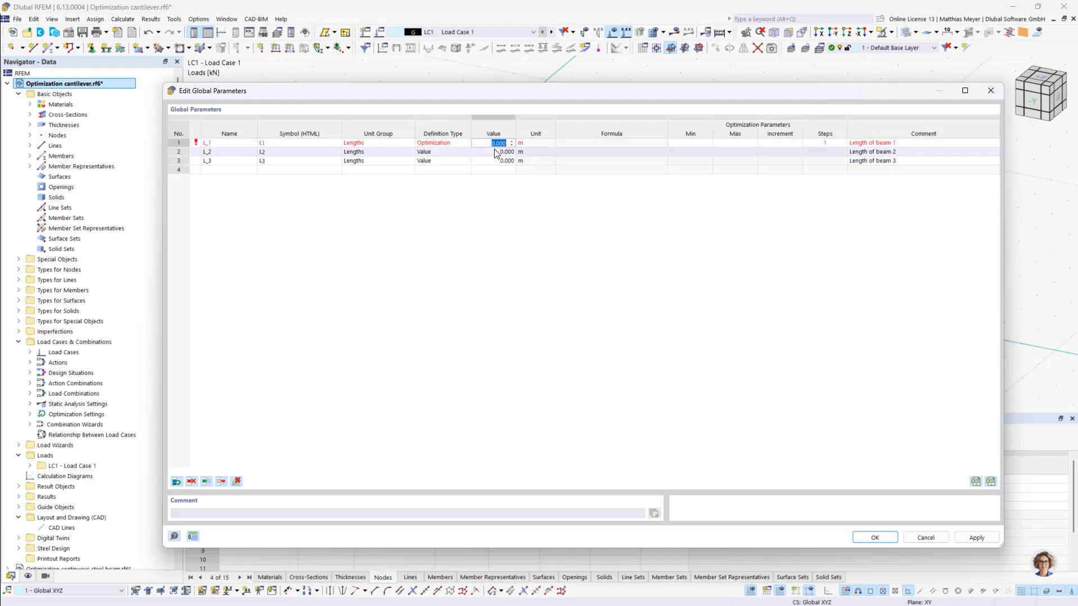
text(3)
click(454, 143)
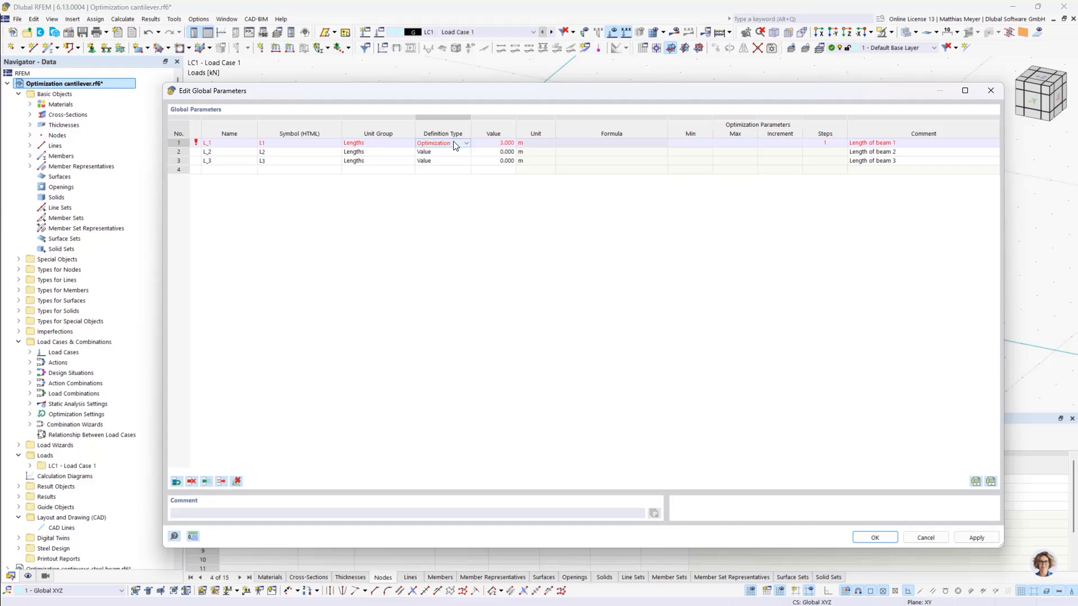
click(454, 143)
click(457, 150)
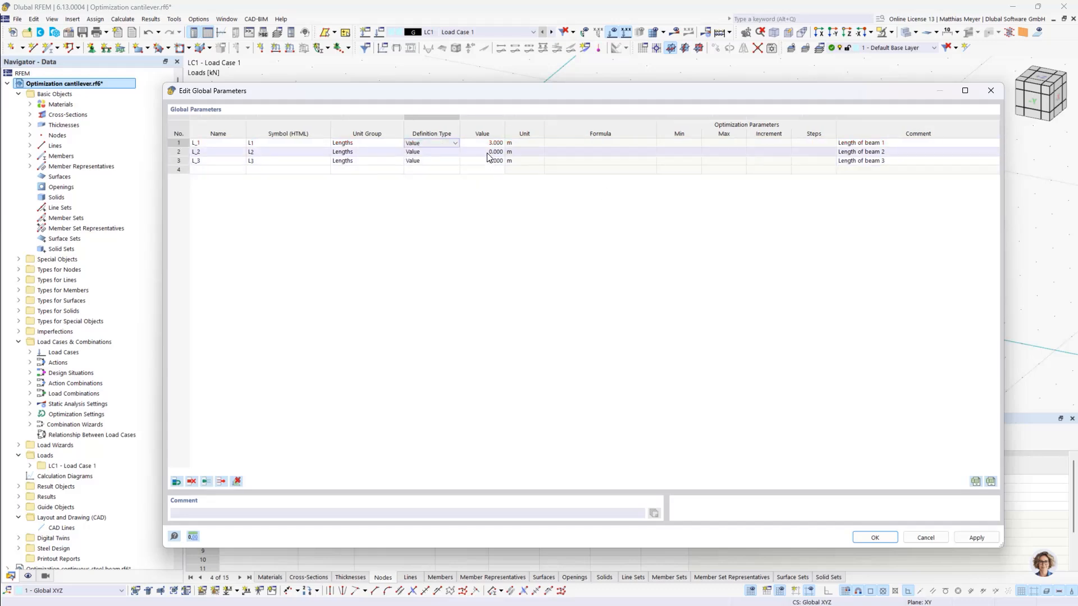
click(487, 152)
text(3)
click(484, 161)
text(3)
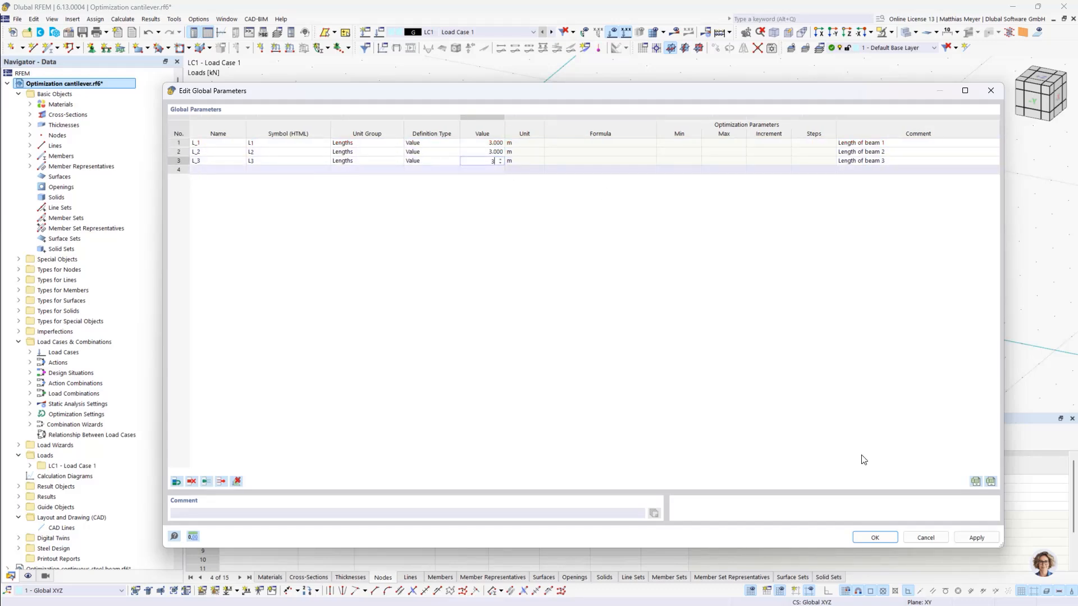
click(876, 537)
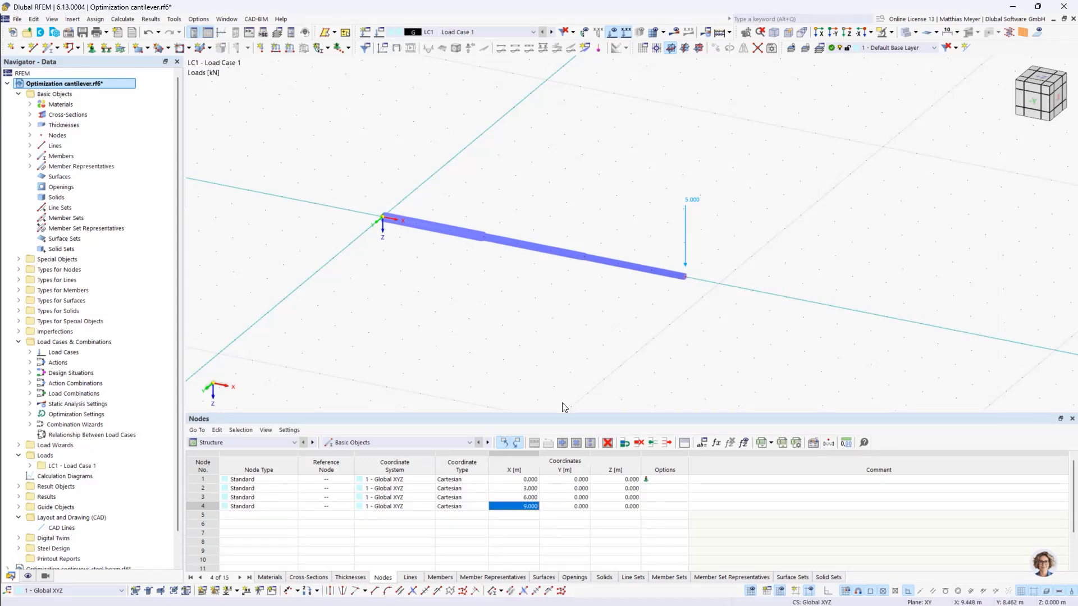
- Define the X coordinate of node 2 with a formula using the global parameter L_1
click(522, 488)
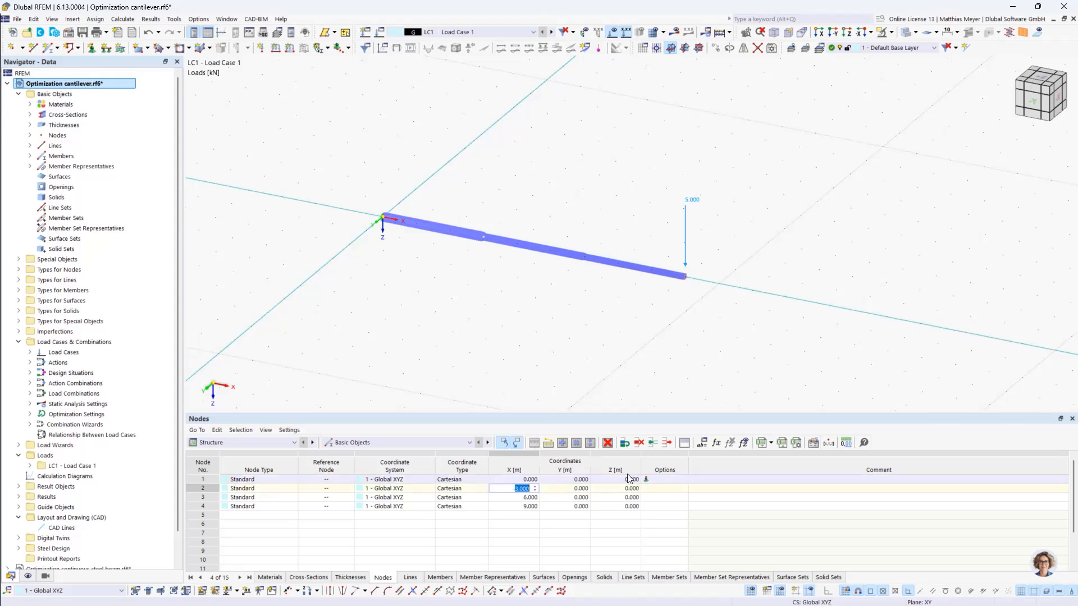
click(661, 486)
click(533, 488)
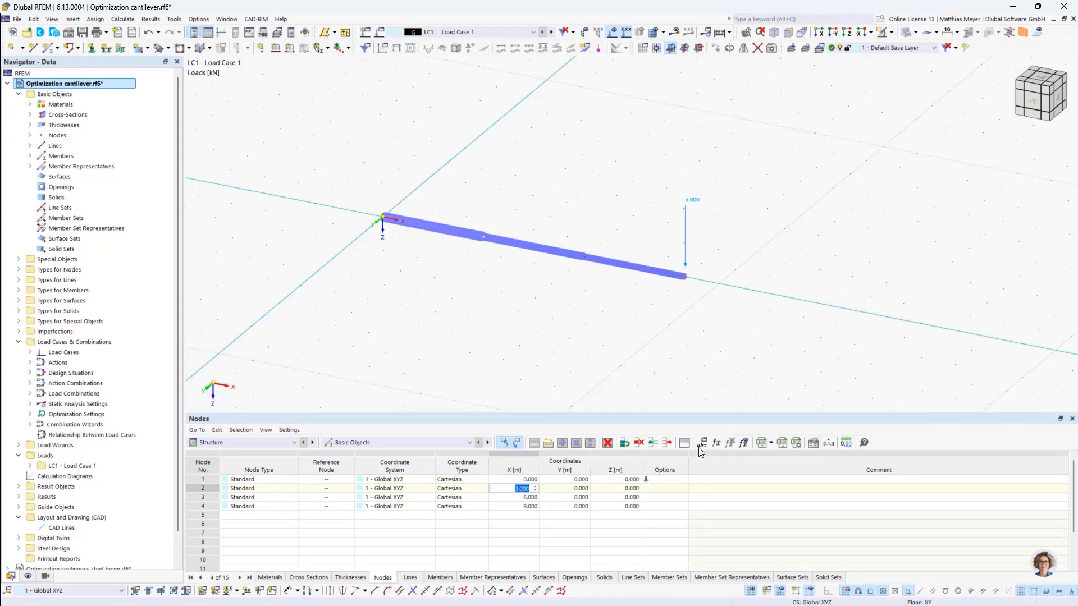
click(717, 443)
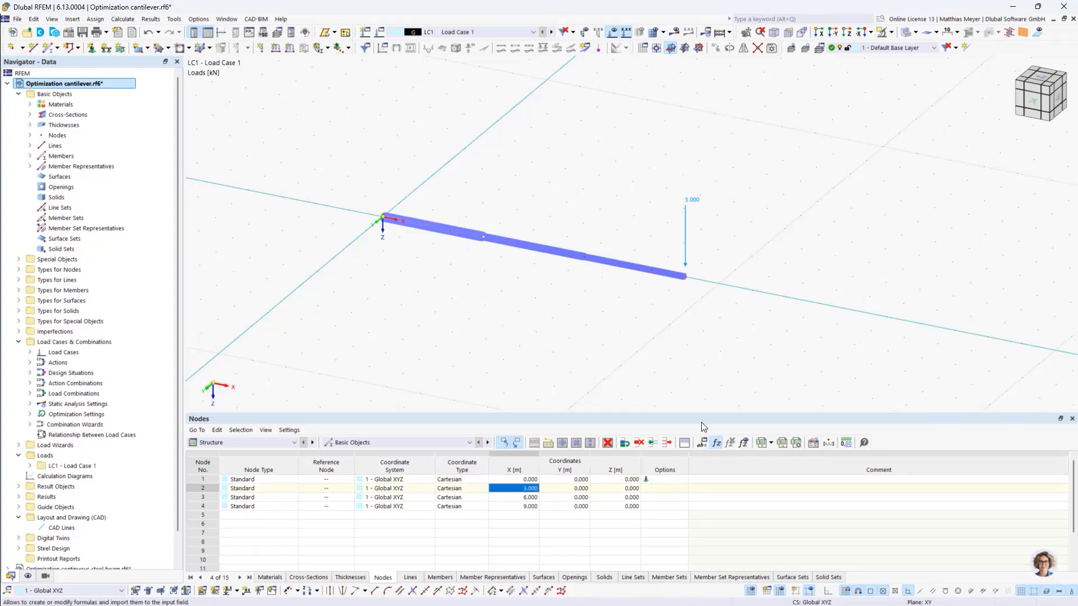
click(679, 319)
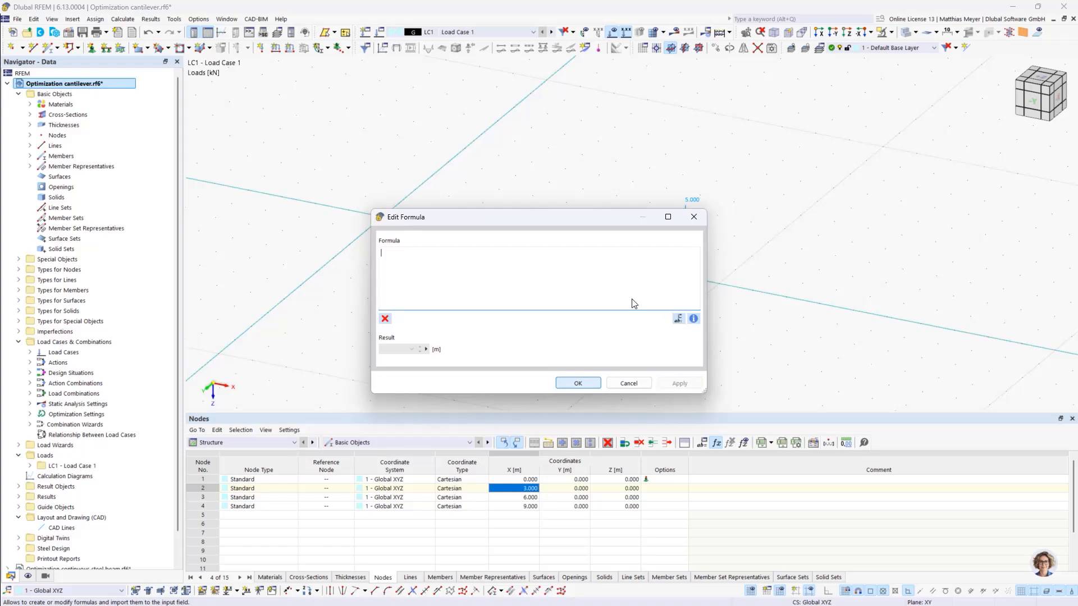
double_click(222, 143)
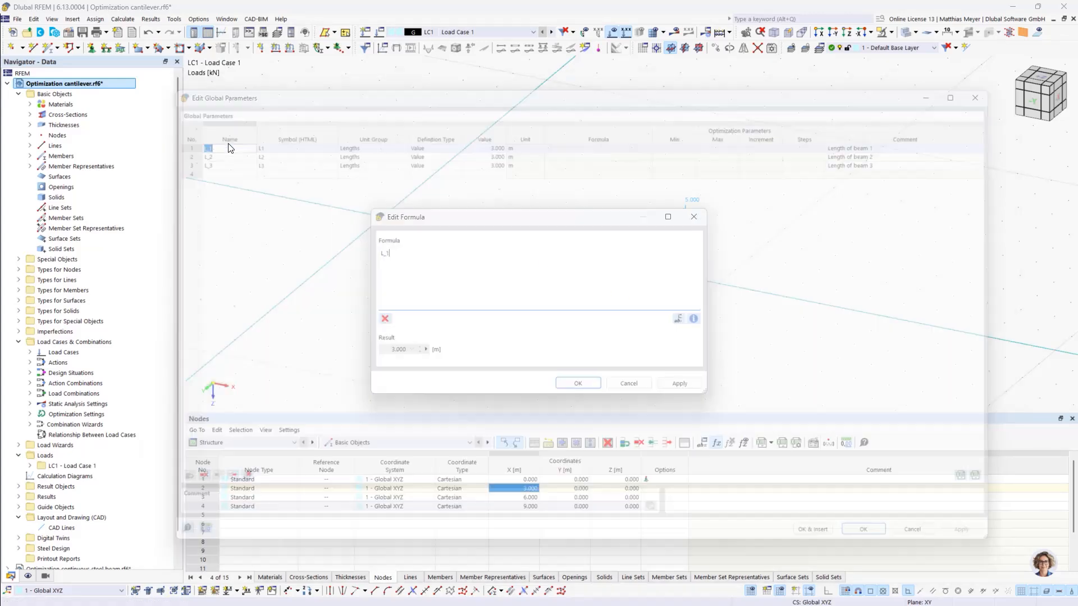
click(576, 383)
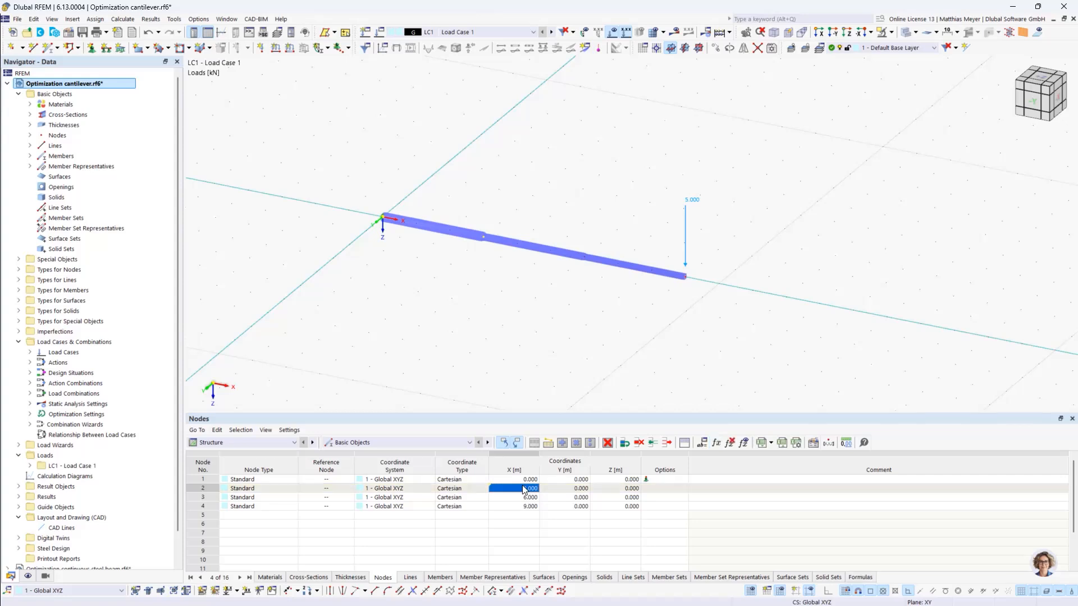
- Define the X coordinate of node 3 with the formula L_1+L_2 from the global parameters
double_click(536, 497)
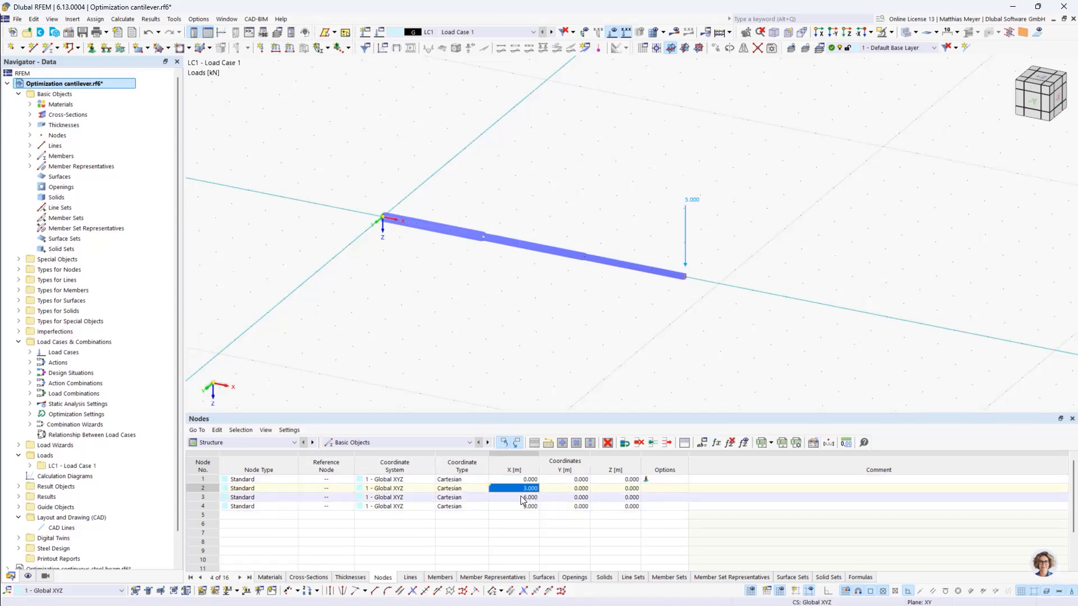
click(717, 443)
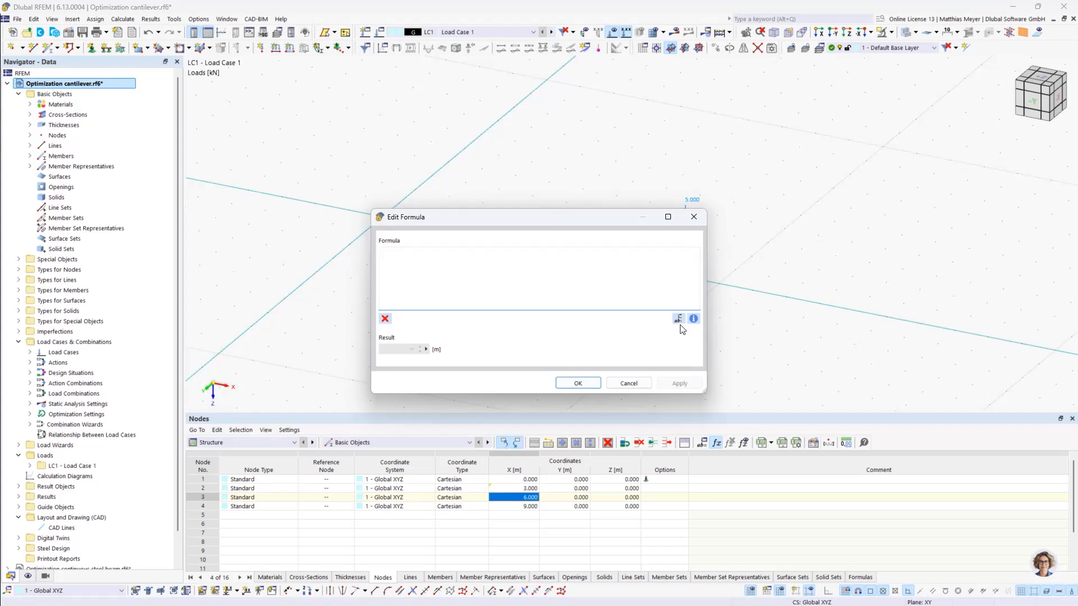
click(678, 318)
click(219, 144)
double_click(219, 144)
click(678, 319)
double_click(238, 151)
click(568, 383)
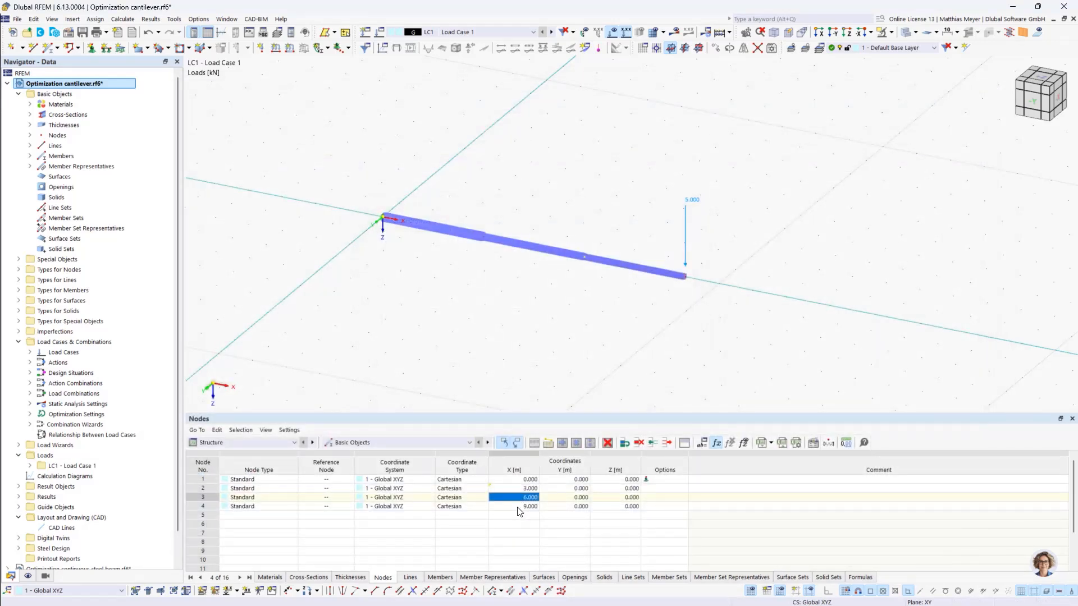
- Define the X coordinate of node 4 with the formula L_1+L_2+L_3 from the global parameters
click(517, 508)
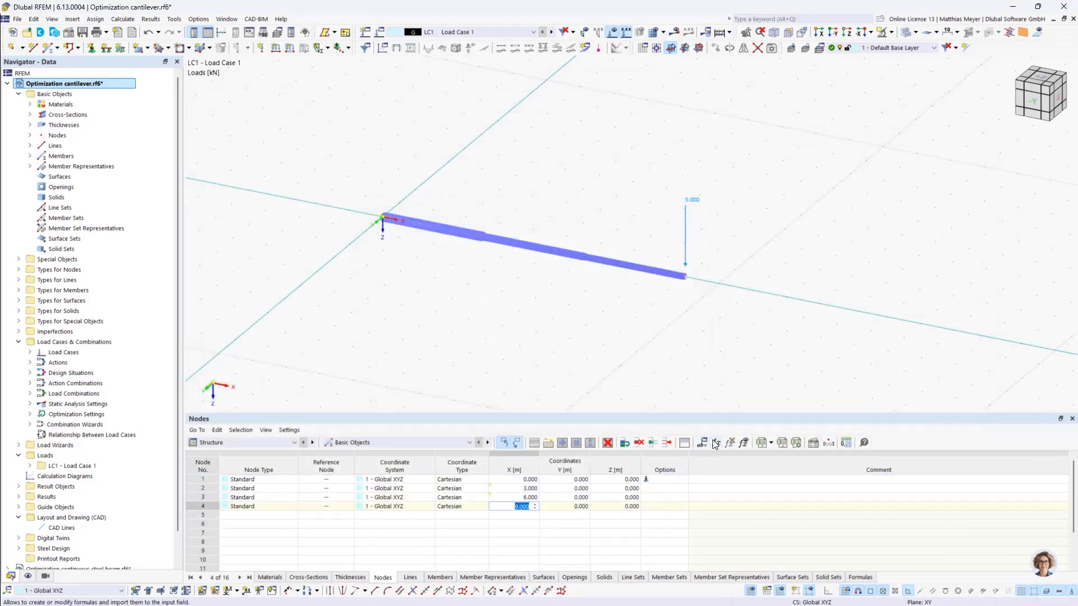
click(716, 443)
click(678, 318)
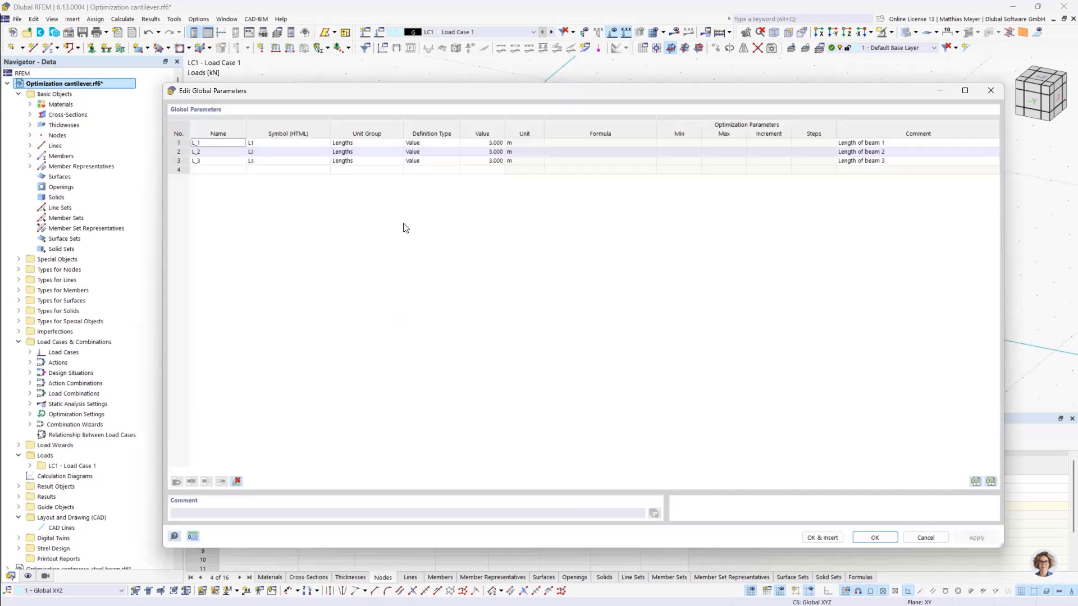
double_click(225, 143)
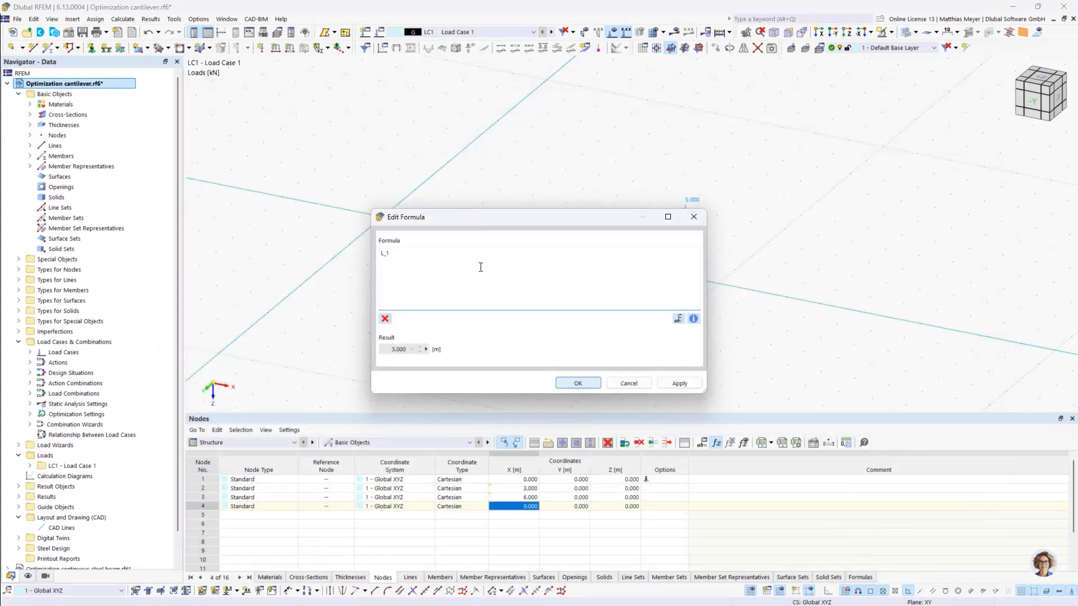
text(+)
click(677, 319)
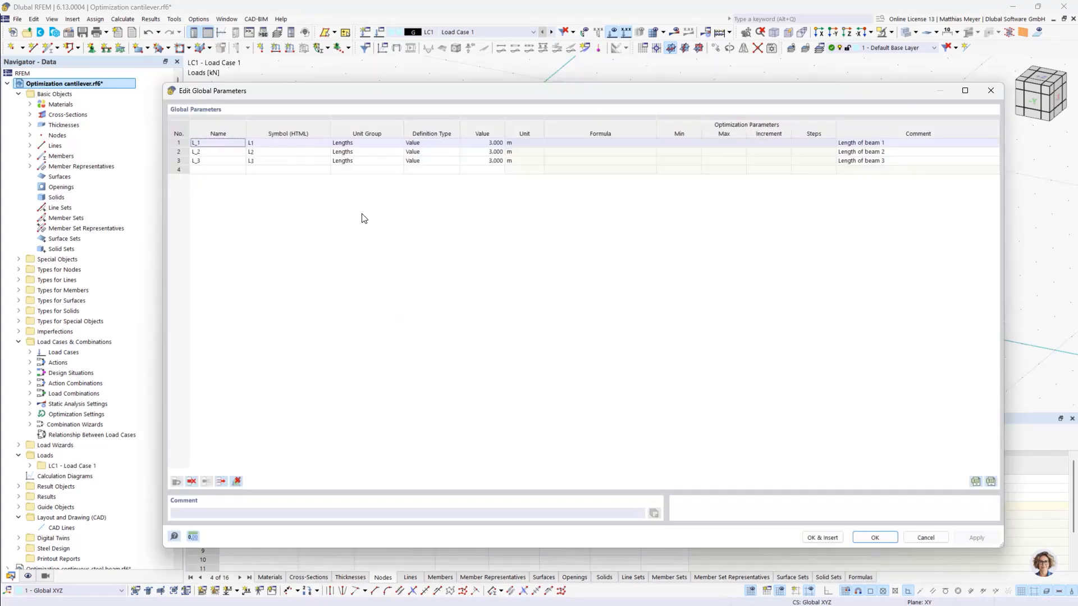
double_click(225, 152)
text(+L_2+)
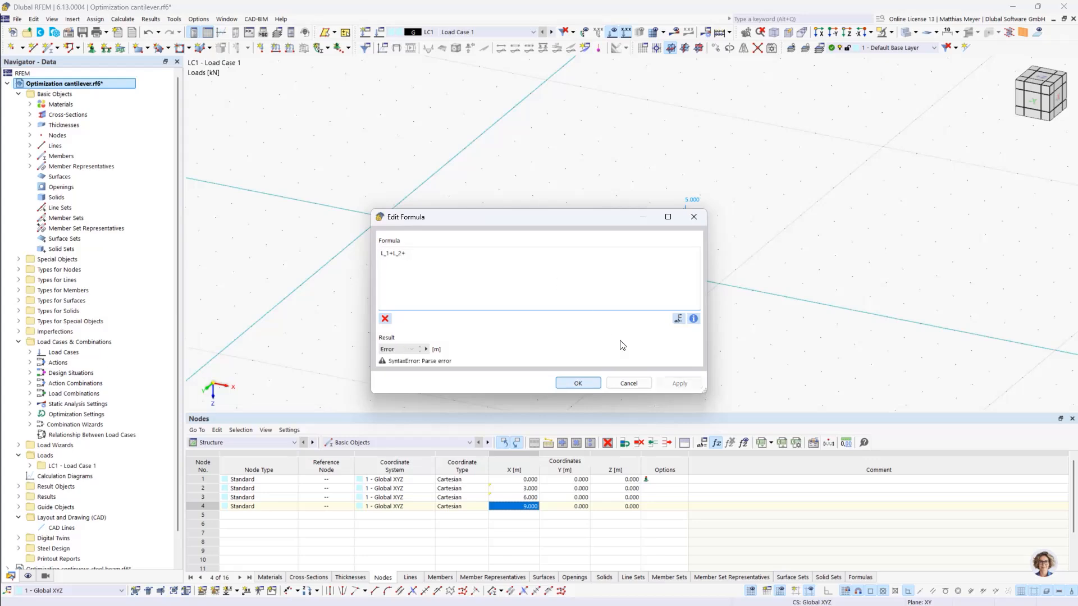
click(678, 318)
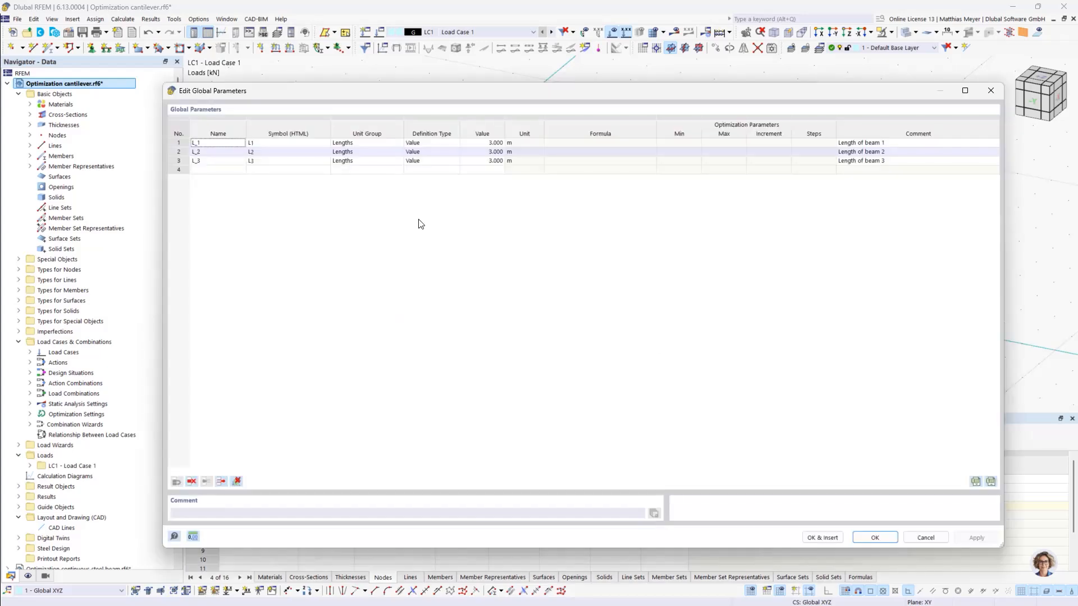
double_click(234, 161)
click(578, 381)
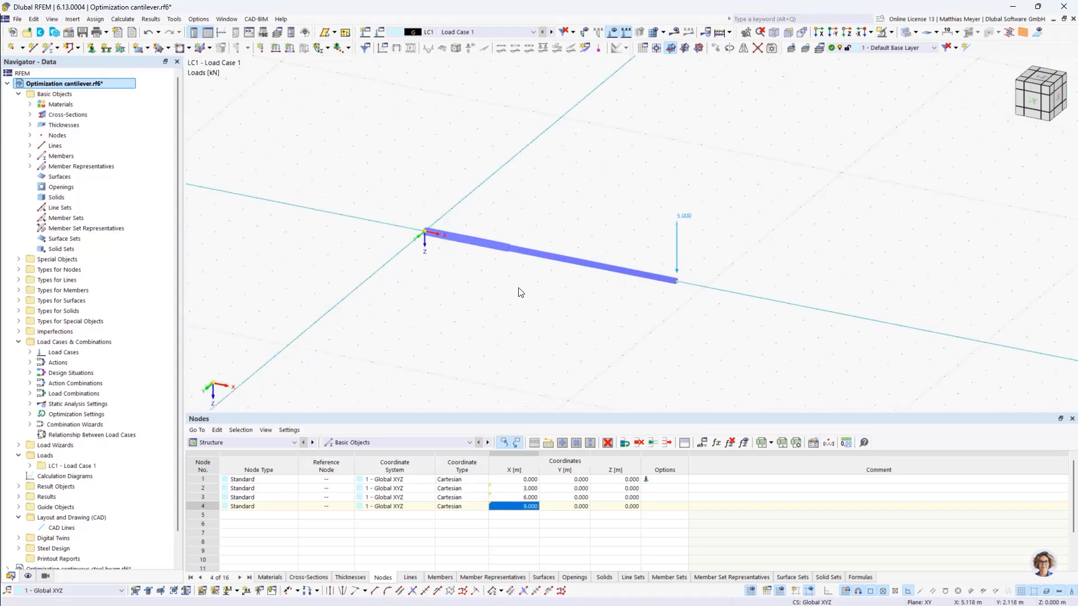
- Switch the table to the Steel Design input data and start the design calculation
click(238, 442)
click(236, 496)
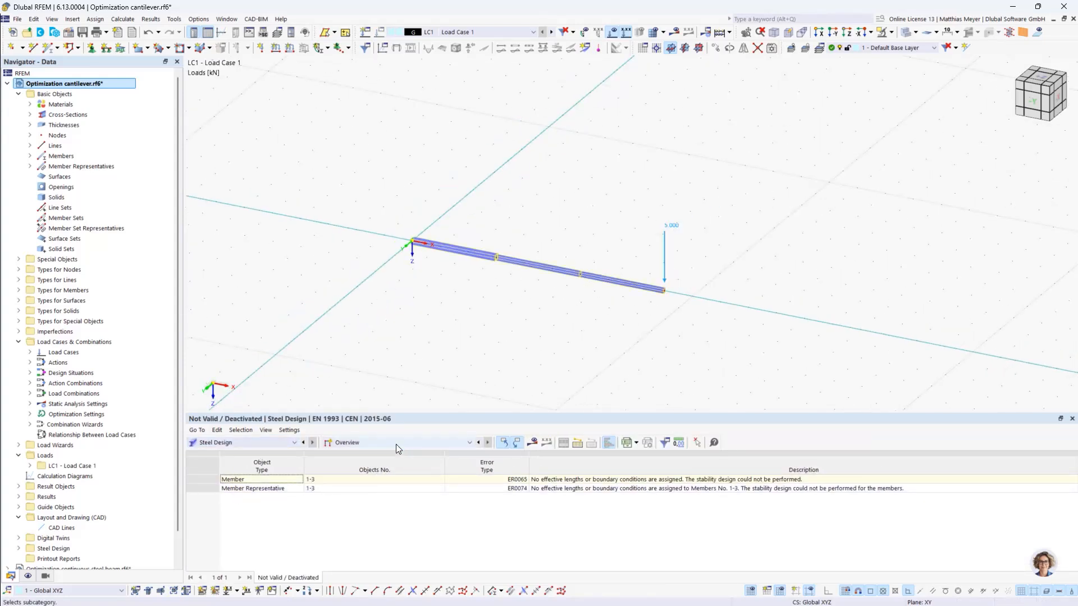
click(395, 443)
click(397, 453)
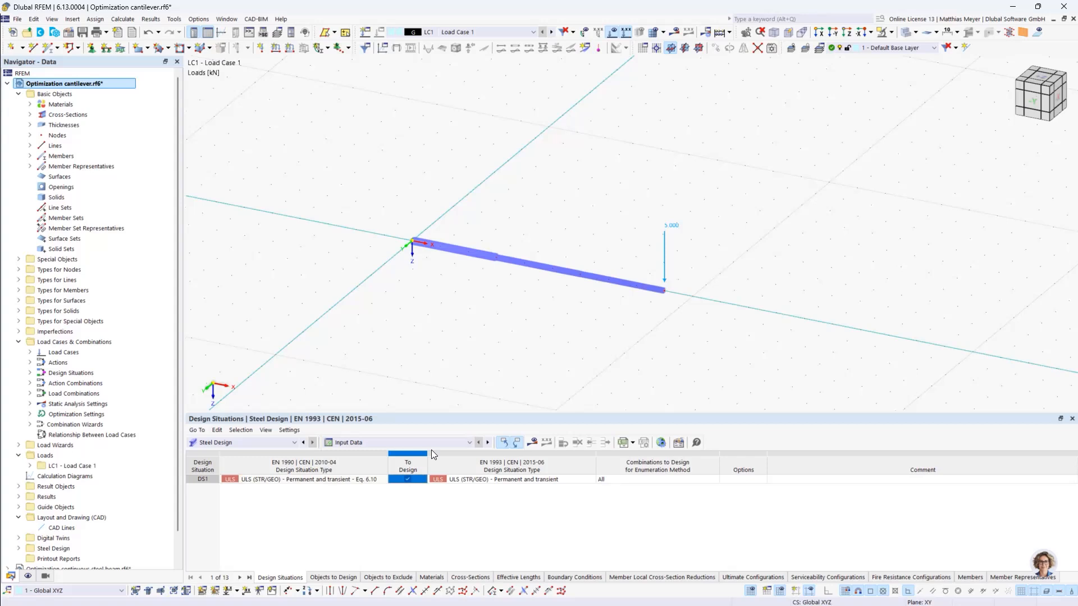
click(531, 443)
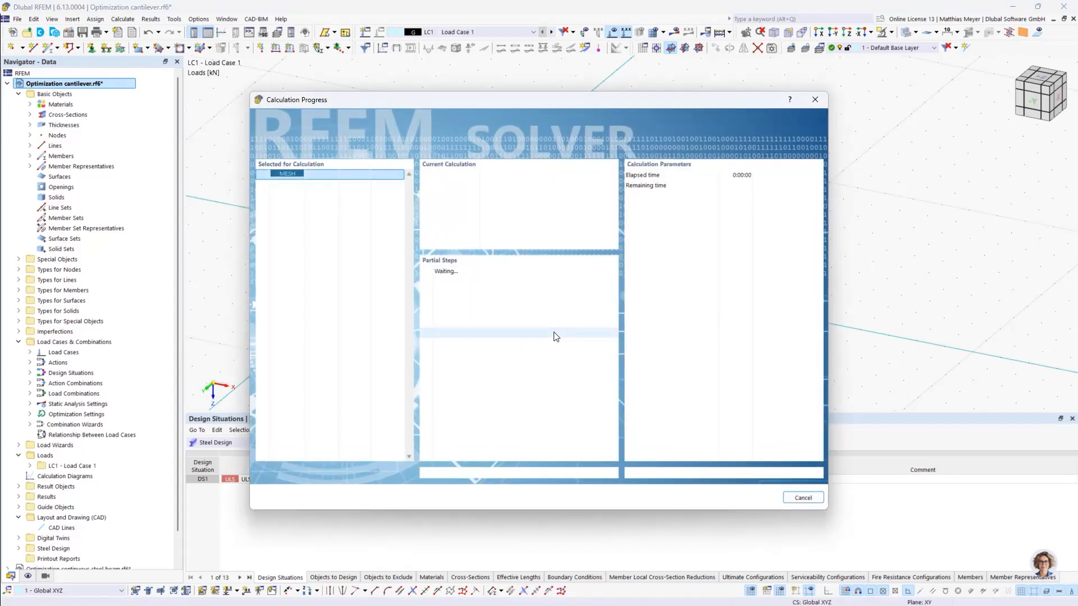
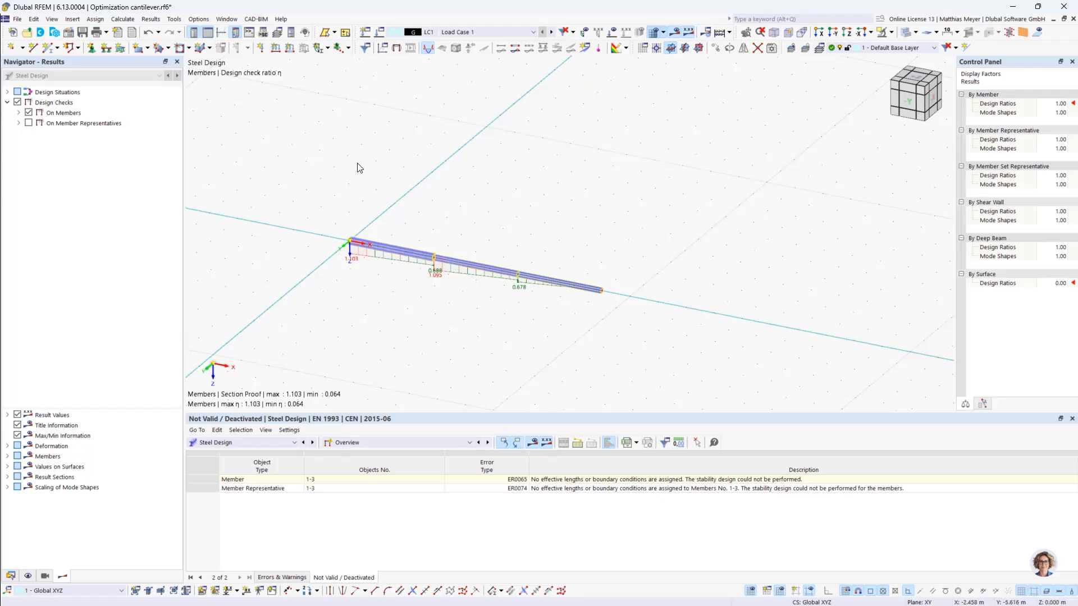
- Change the definition type of the global parameters L_1, L_2 and L_3 to Optimization
click(34, 19)
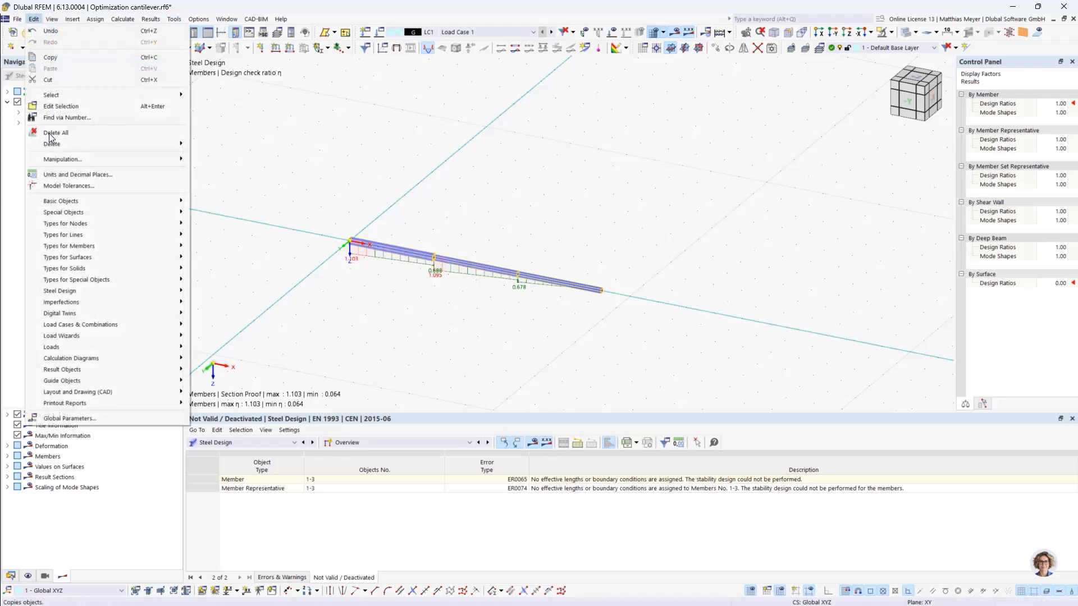
click(76, 419)
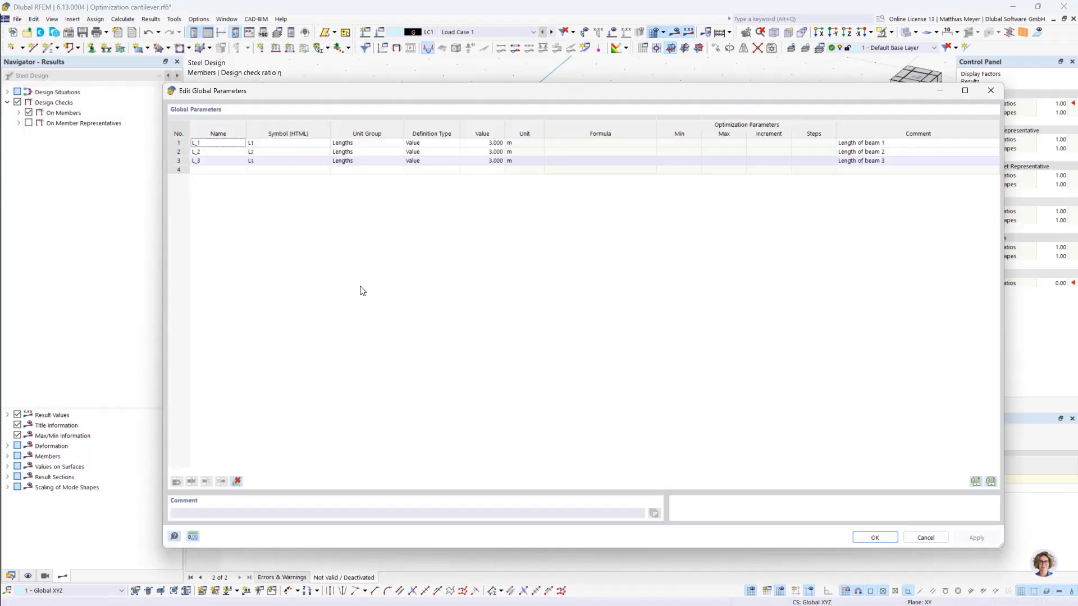
click(450, 144)
click(452, 144)
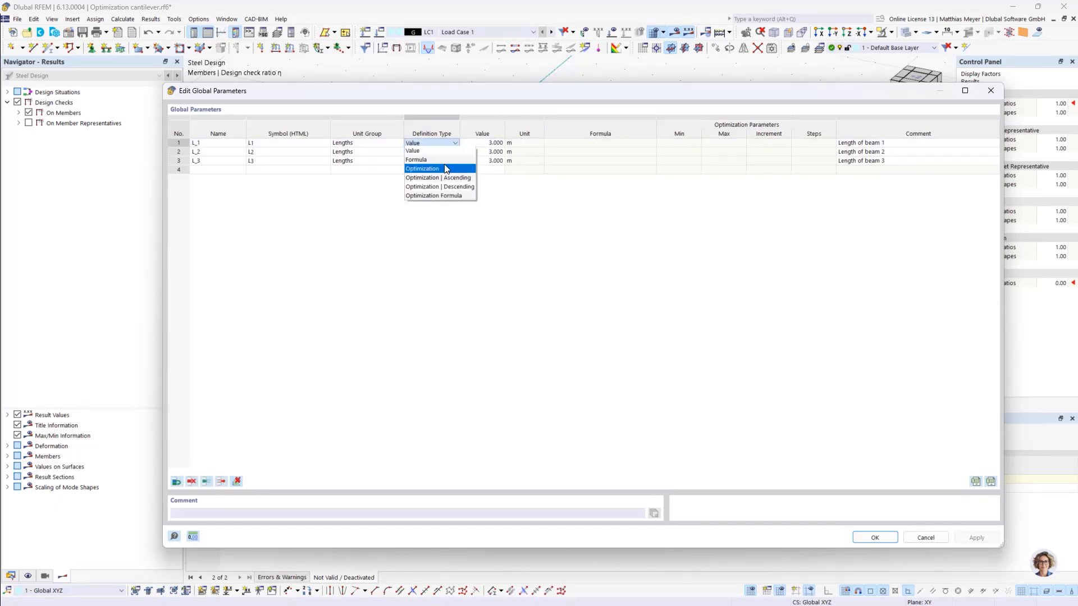
click(444, 163)
click(439, 153)
click(440, 153)
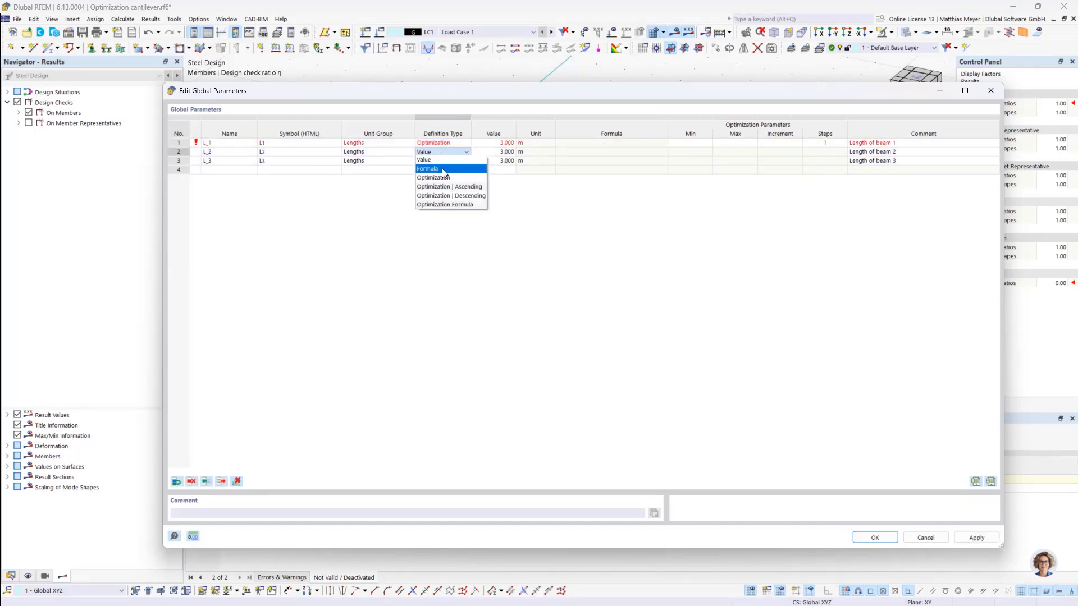
click(445, 173)
click(443, 161)
click(444, 162)
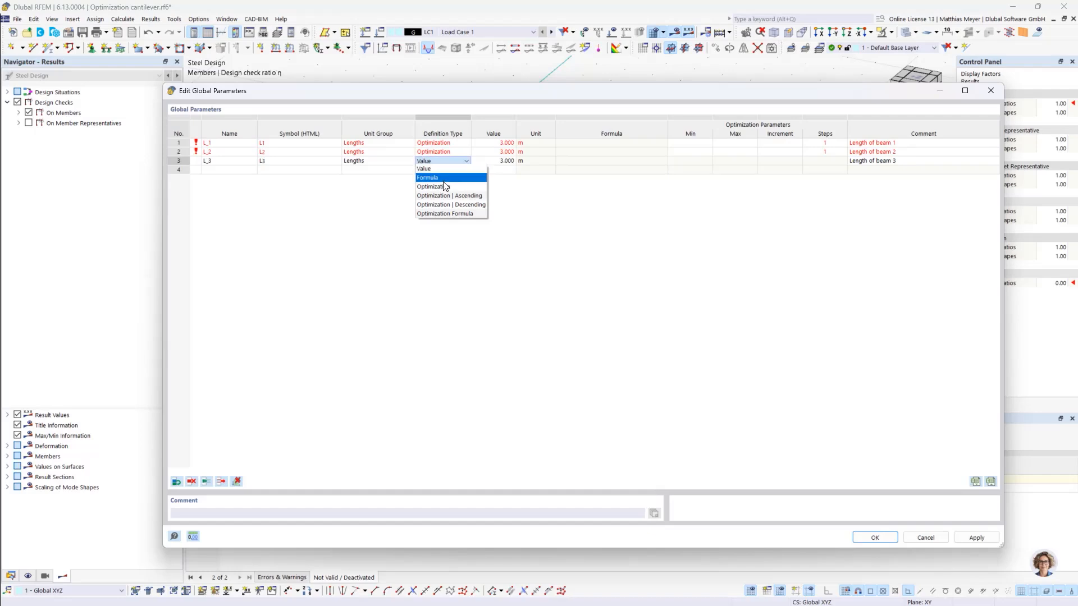
click(444, 187)
- Define the optimization range of L_3 with a minimum of 3 m, a maximum of 6 m and 5 steps
drag(472, 96, 409, 362)
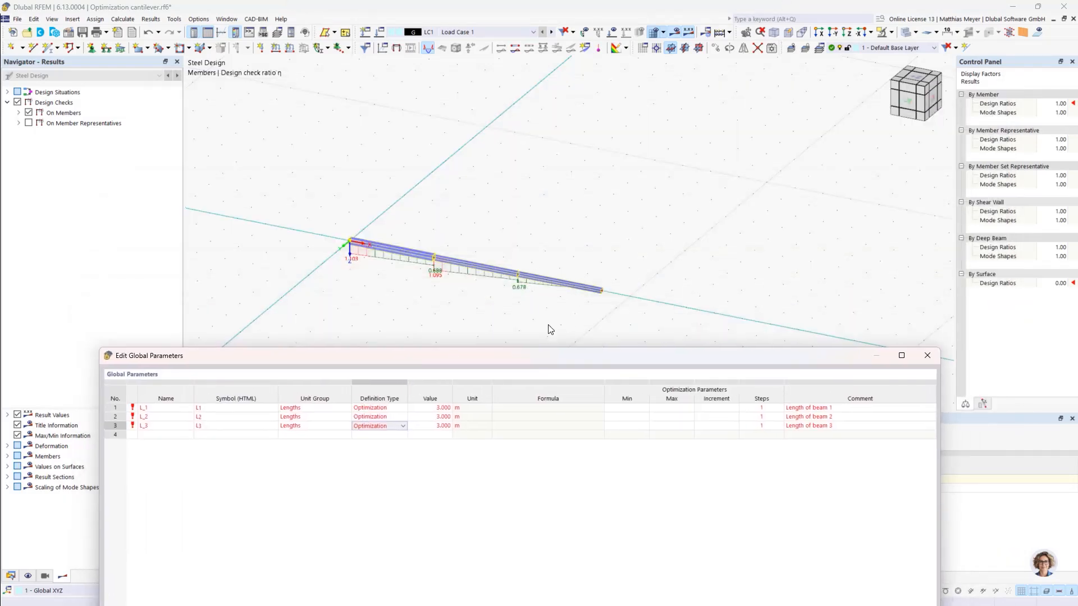
drag(530, 357, 552, 102)
click(657, 170)
click(650, 169)
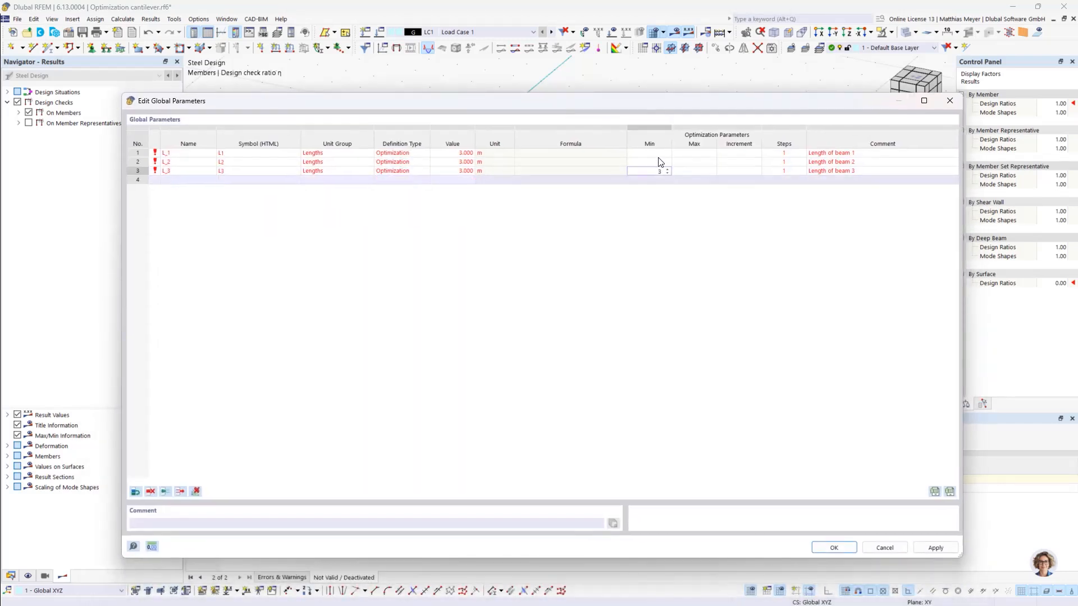
key(Tab)
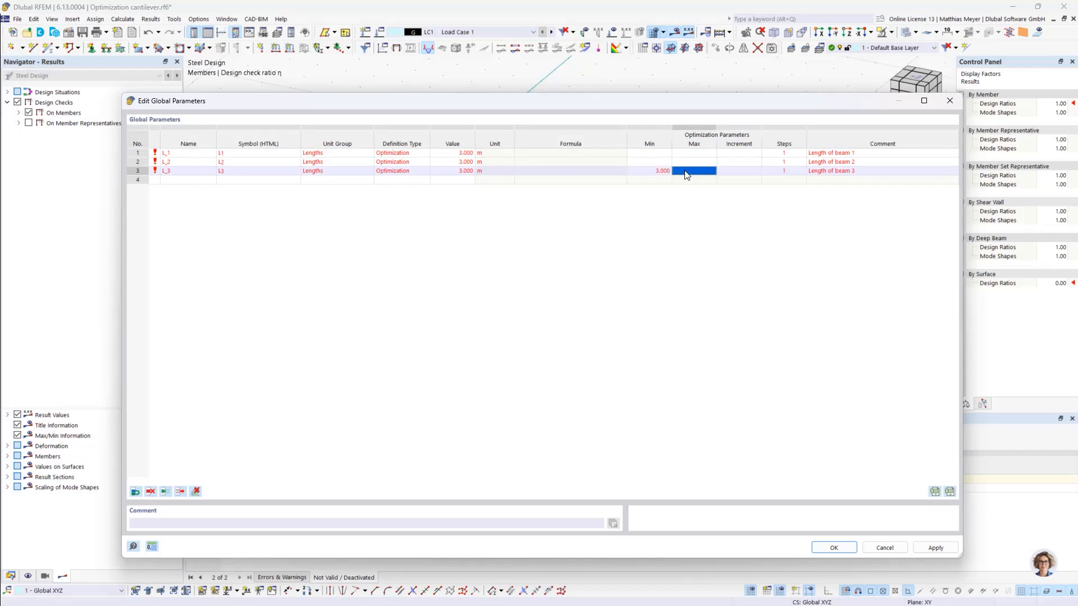
click(783, 172)
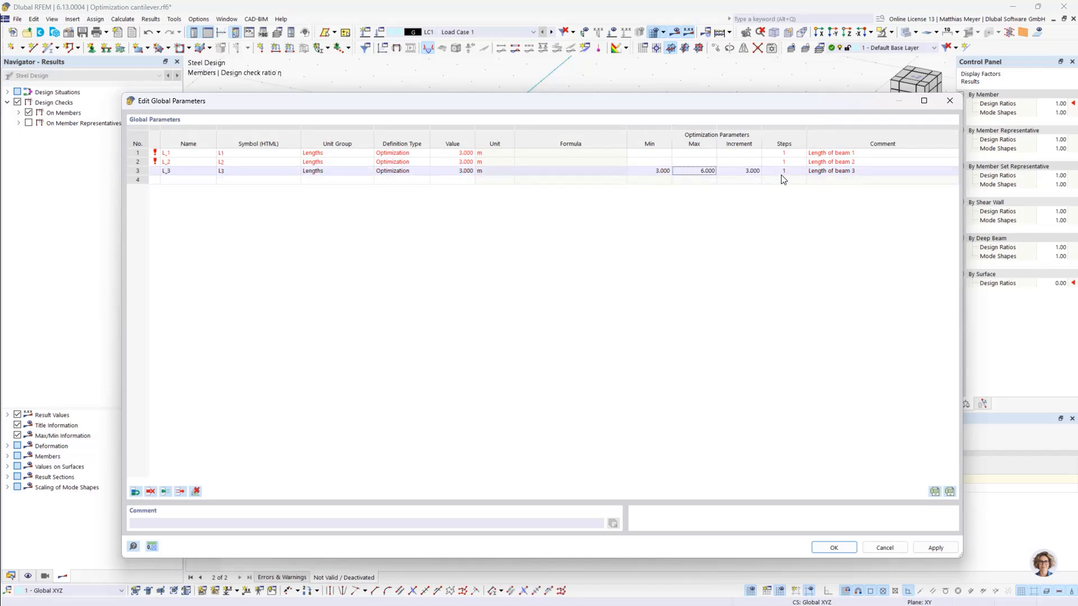
click(783, 174)
text(5)
key(Return)
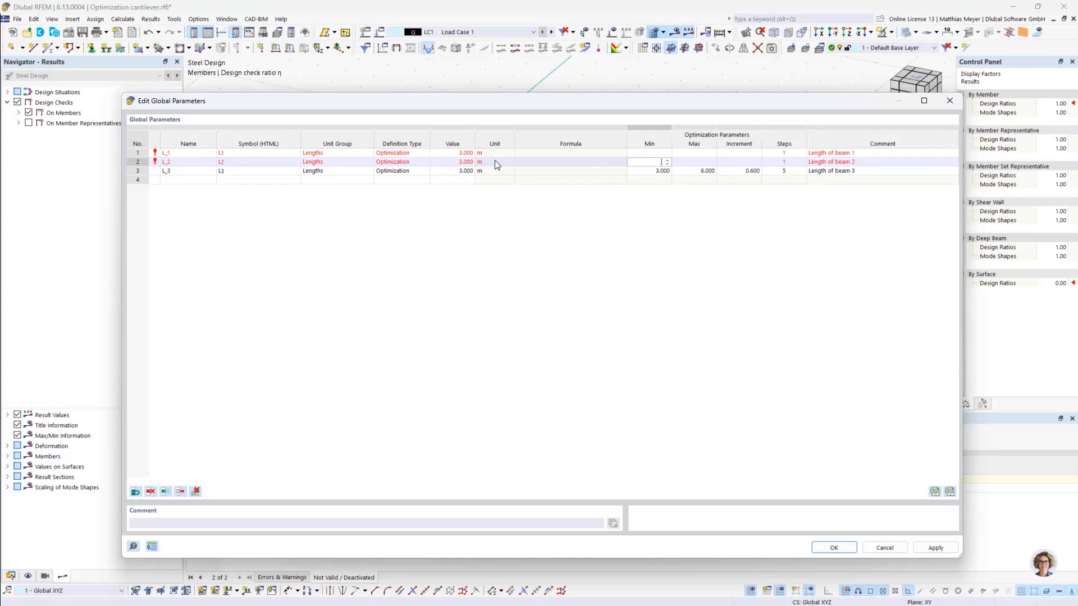
- Set the optimization range of L_2 to a minimum of 0.5 m and maximum of 2 m, with a value of 0.5 m
click(637, 162)
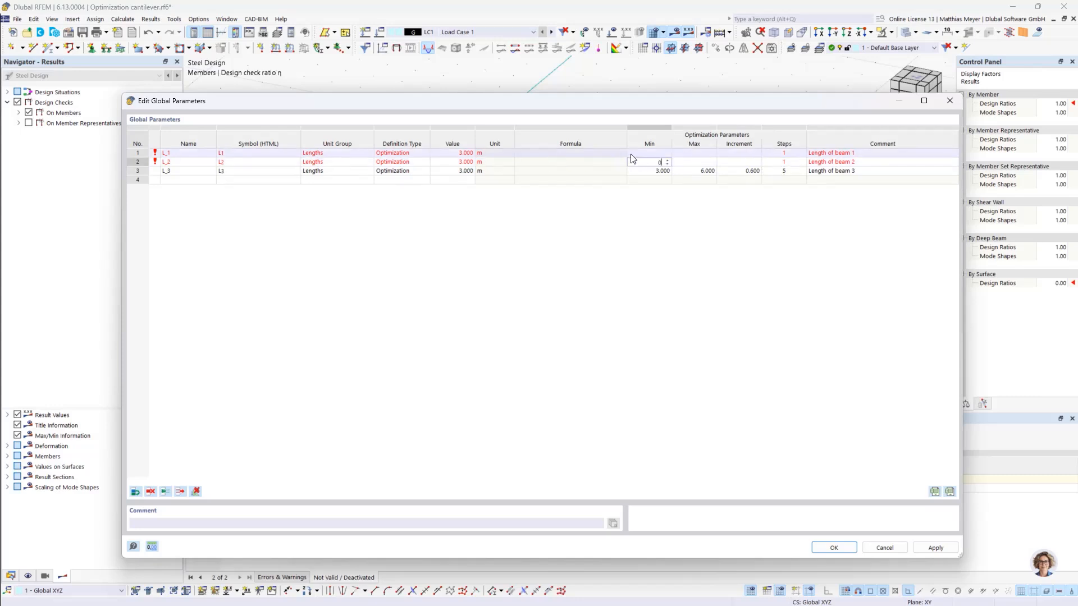
click(686, 164)
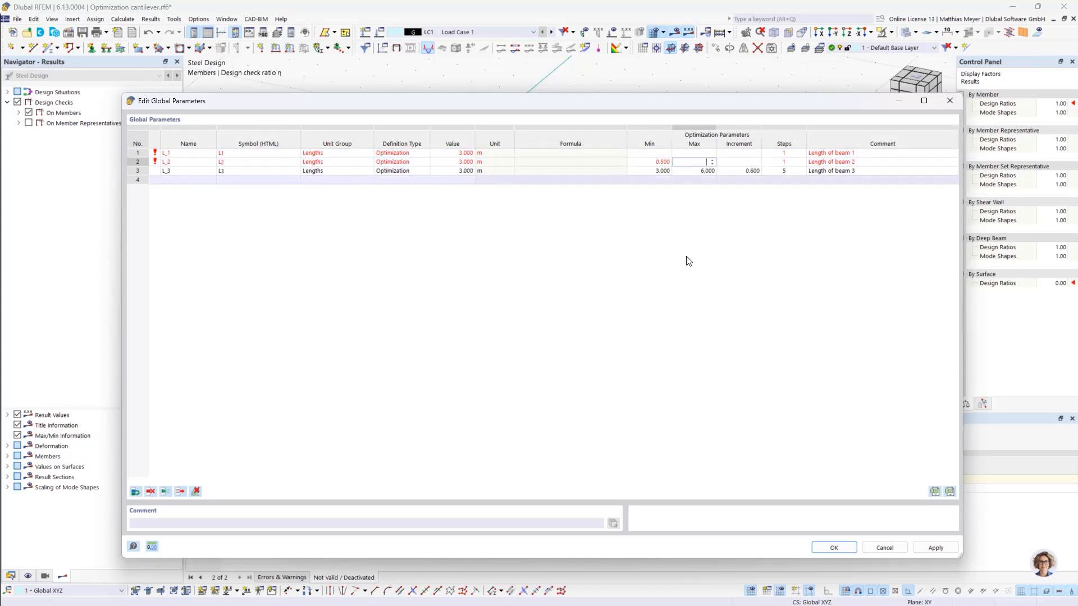
text(2)
click(520, 194)
click(531, 163)
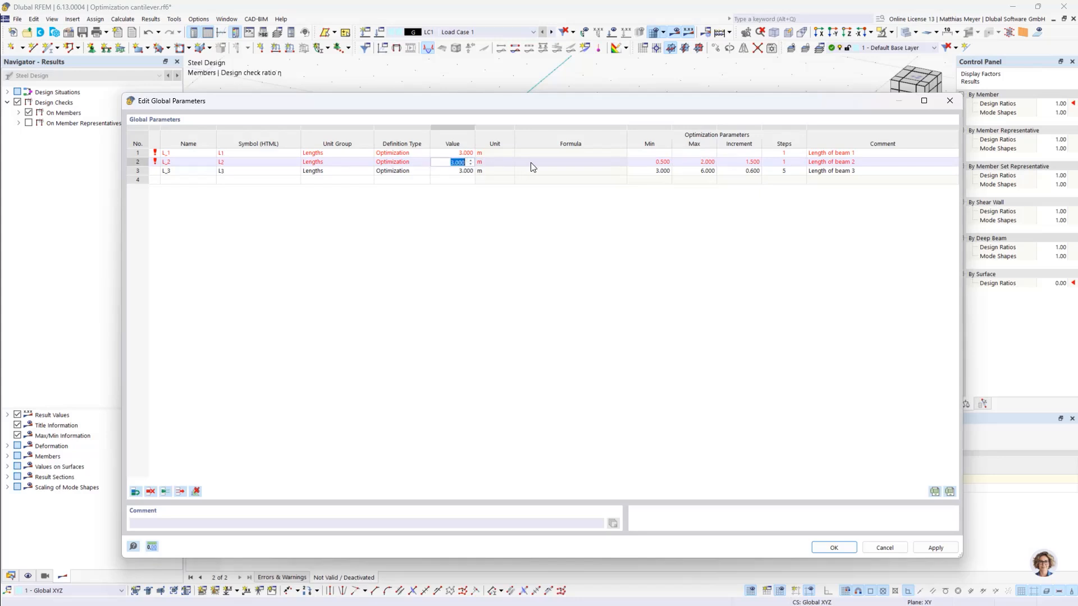
text(0.5)
click(511, 305)
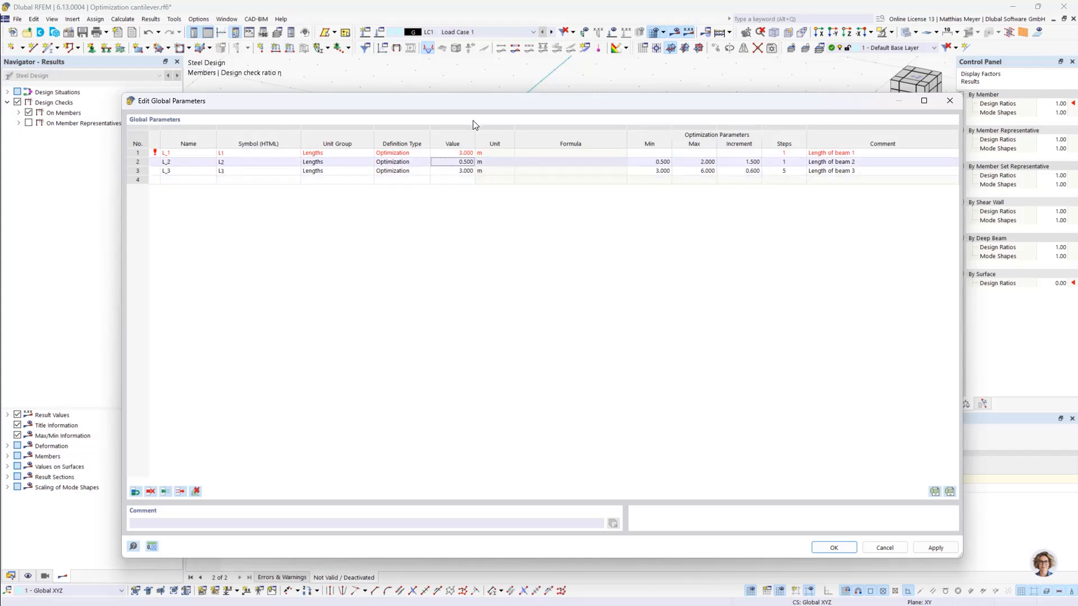
- Set the value of L_1 to 2 m and its optimization range to a minimum of 2 m and maximum of 4 m
click(451, 152)
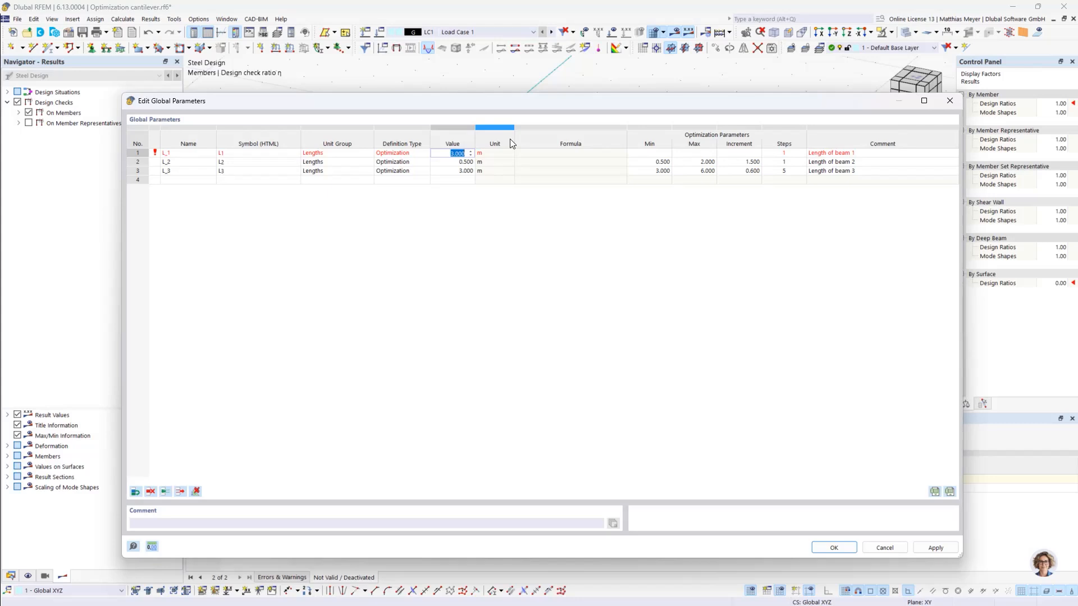
text(2)
click(669, 153)
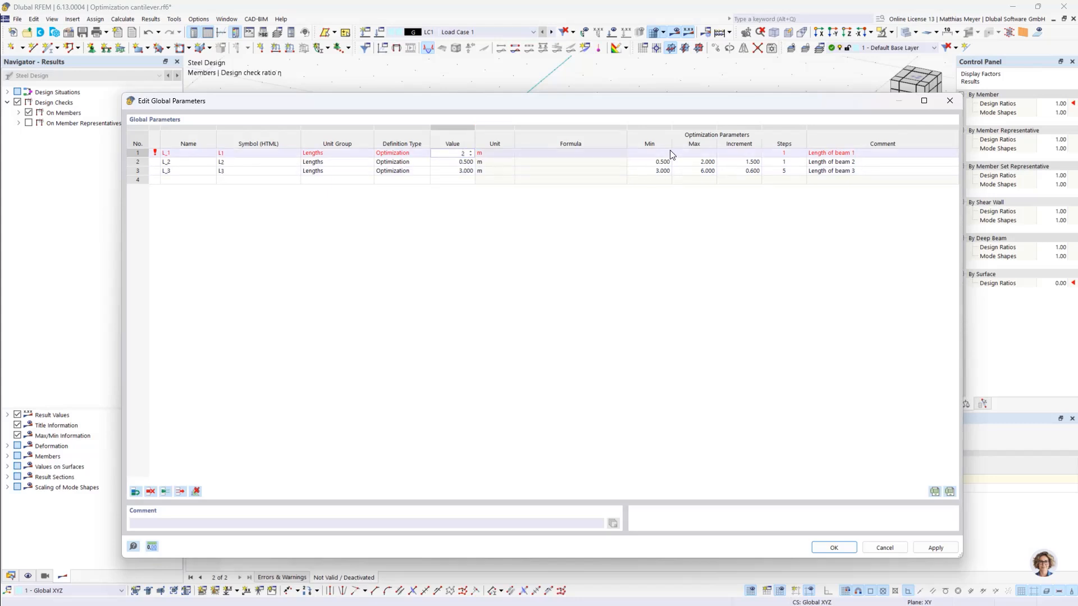
text(2)
click(692, 148)
click(696, 153)
text(4)
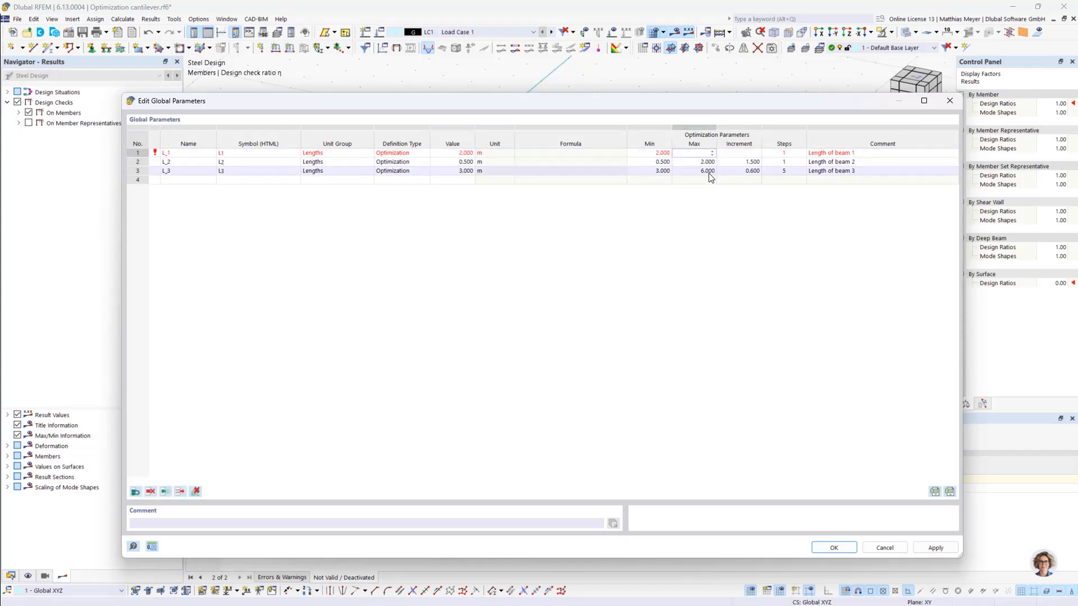
click(758, 296)
- Set the optimization steps of L_1 and L_2 to 5 and accept the global parameters
click(769, 153)
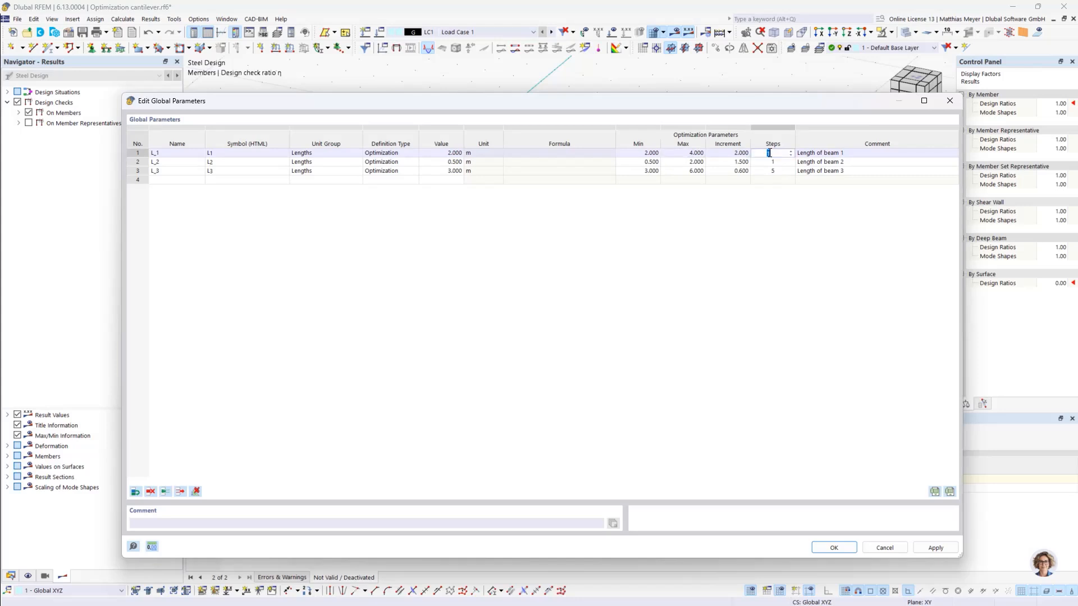
text(5)
key(Return)
text(5)
key(Return)
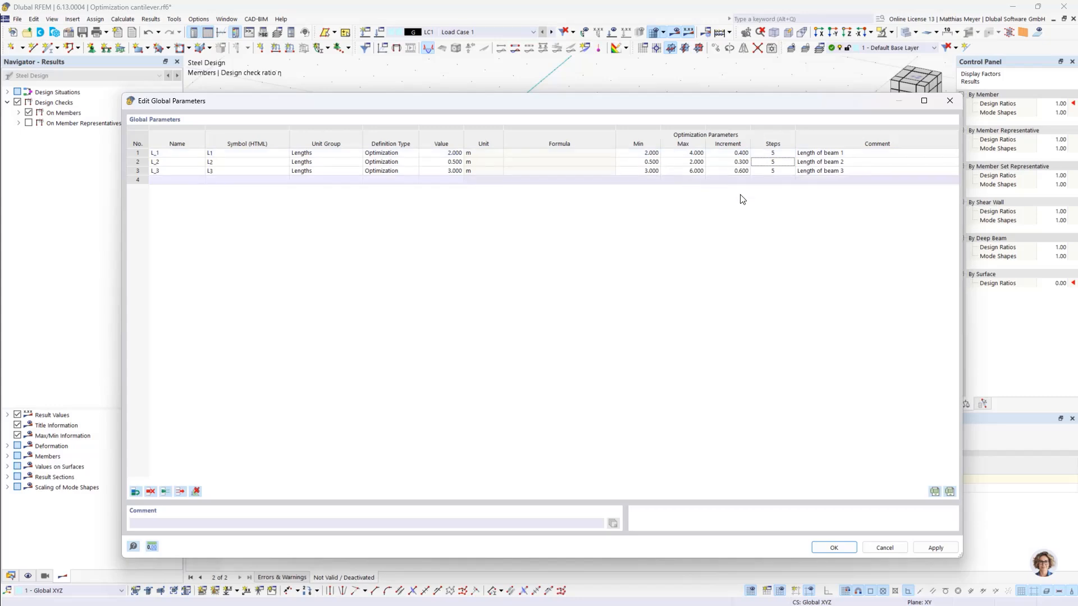
click(835, 548)
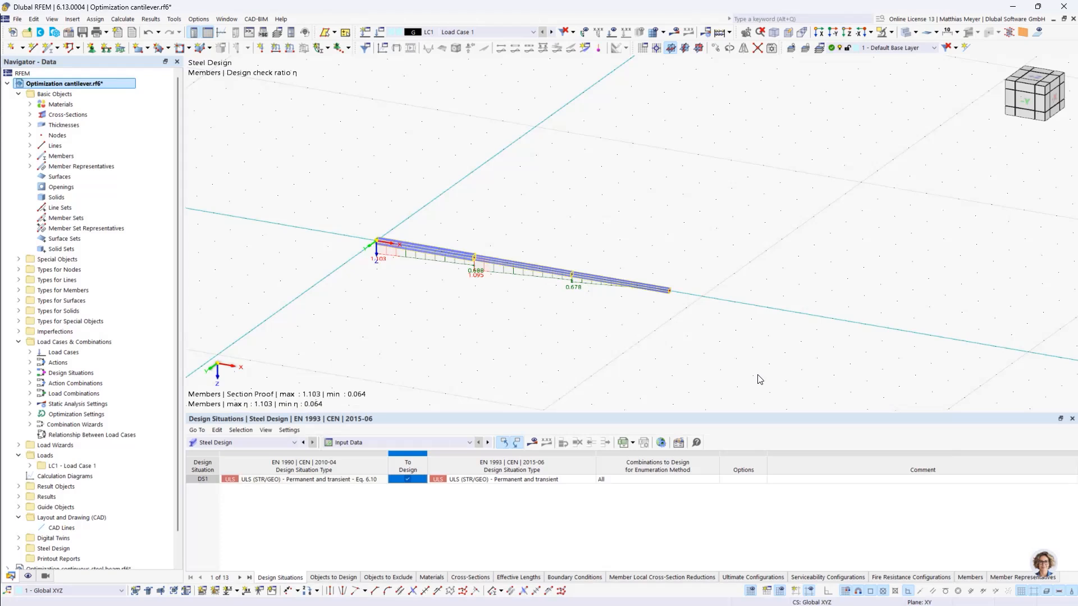
- In the optimization settings, set the target value to Max. global parameter with L_3, the length of beam 3, as the parameter
click(198, 19)
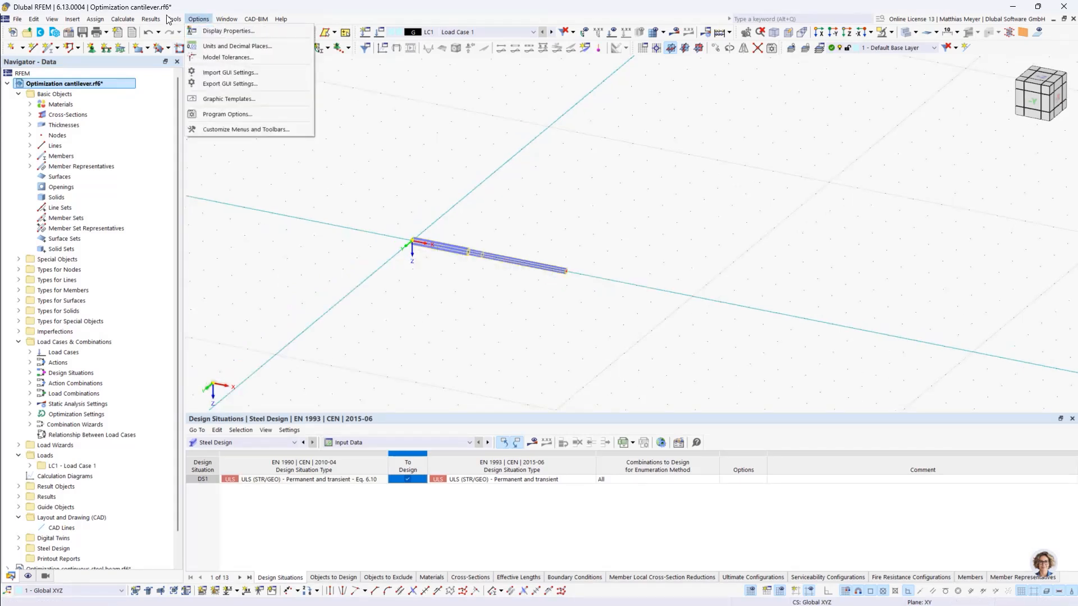
click(122, 19)
click(154, 292)
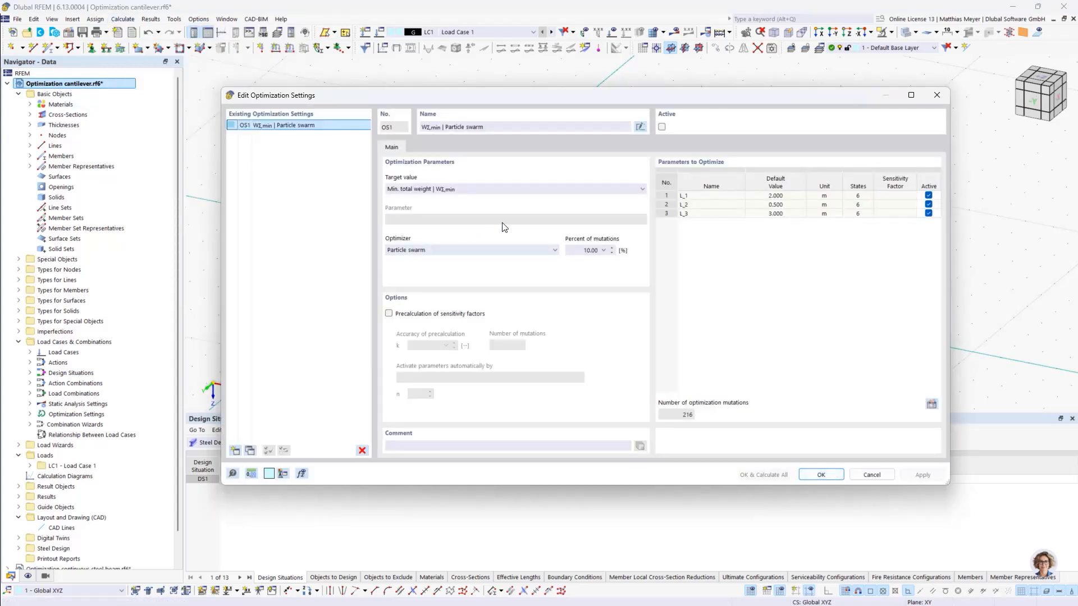
click(460, 189)
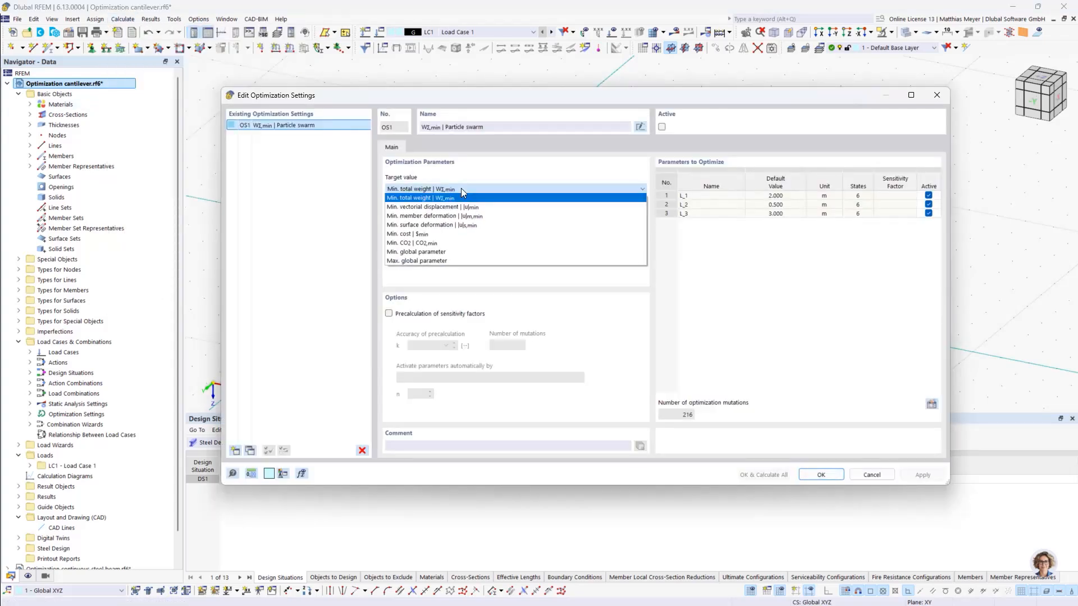
click(460, 260)
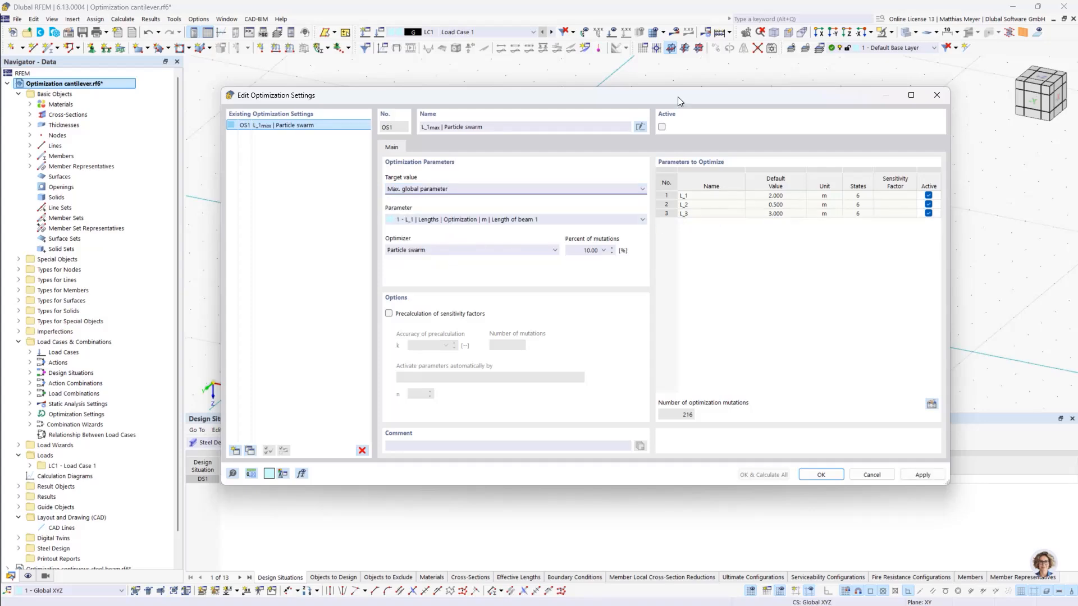
drag(678, 96, 622, 329)
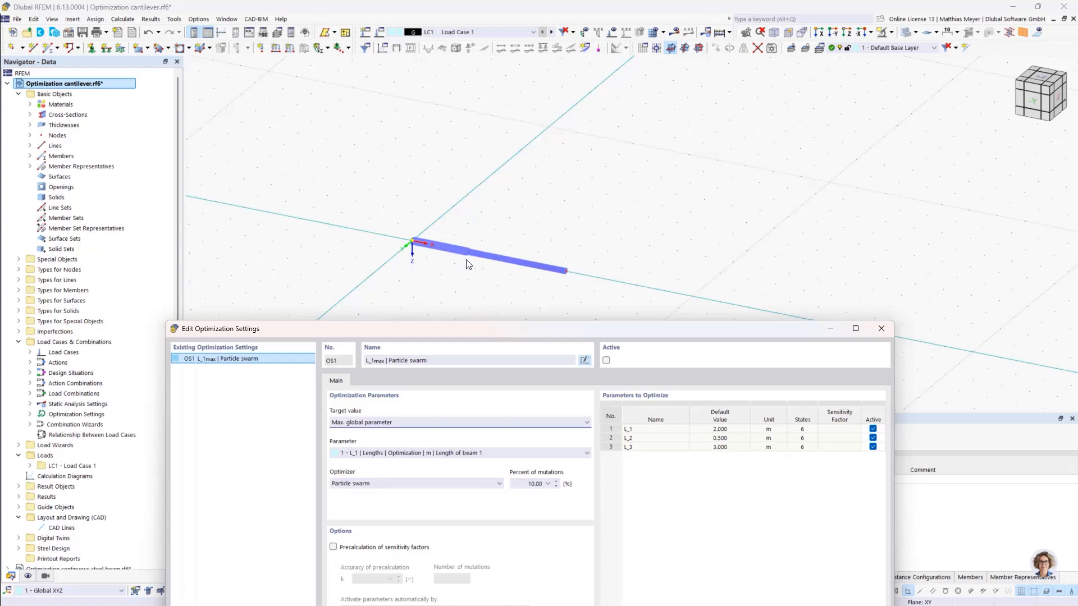
drag(486, 331, 520, 126)
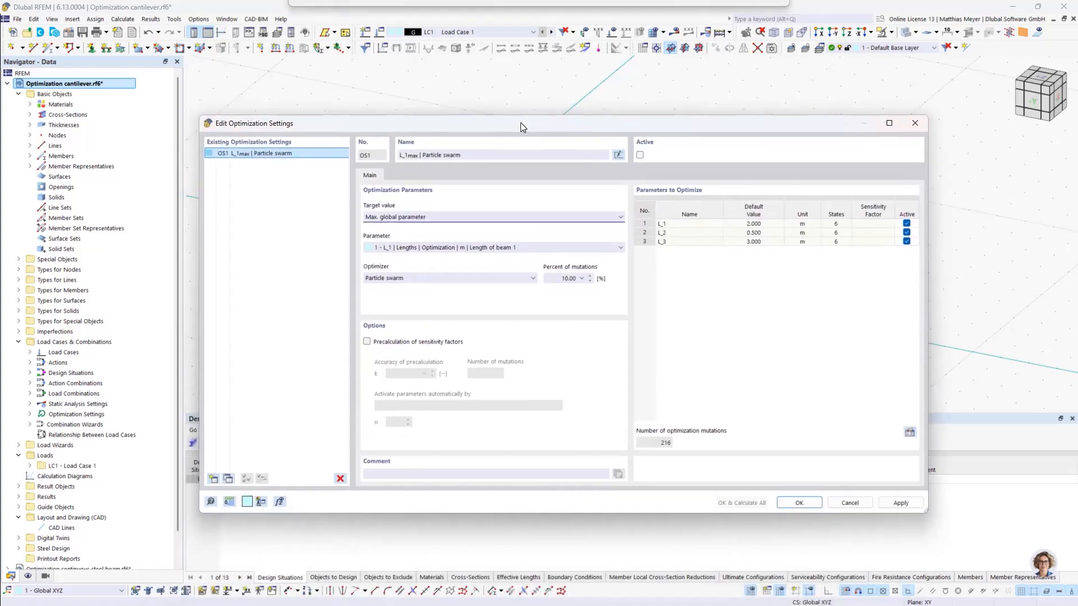
click(450, 247)
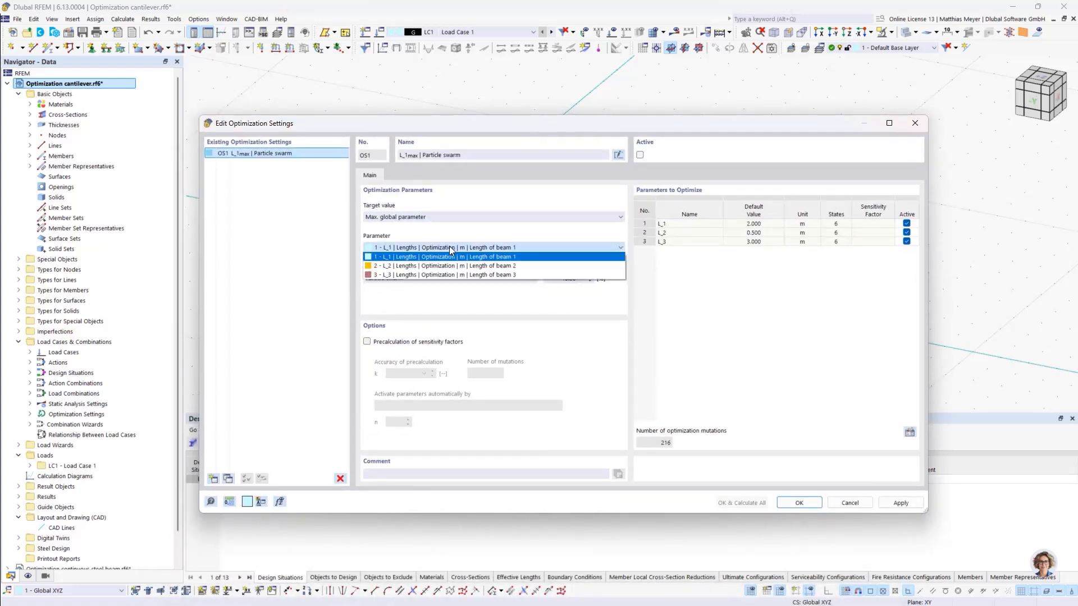
click(448, 273)
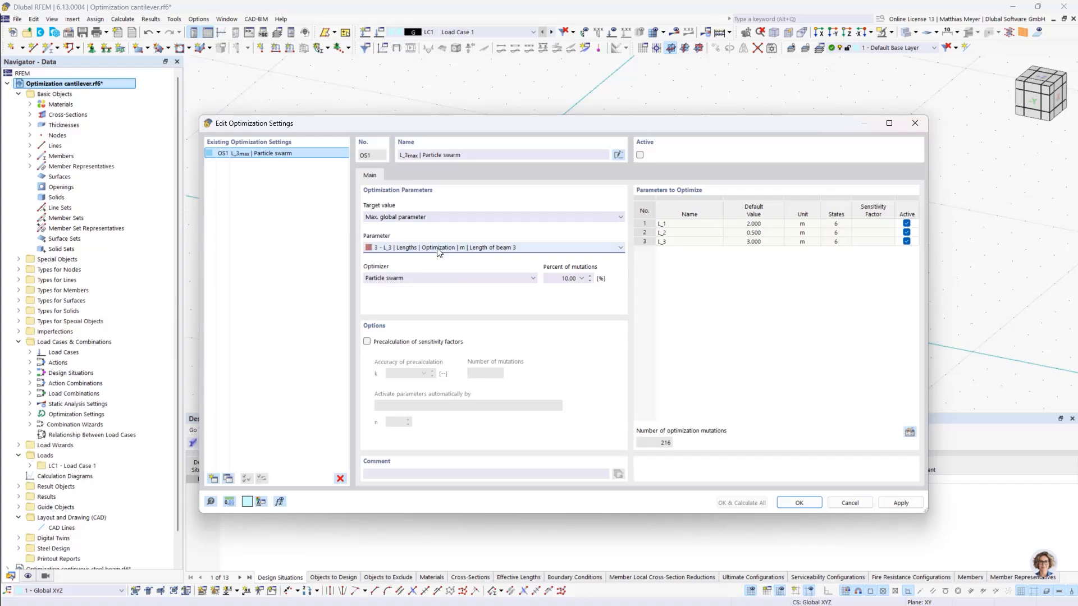
- Deactivate L_1 and L_2 in the parameters to optimize and activate the optimization setting OS1
click(906, 223)
click(906, 232)
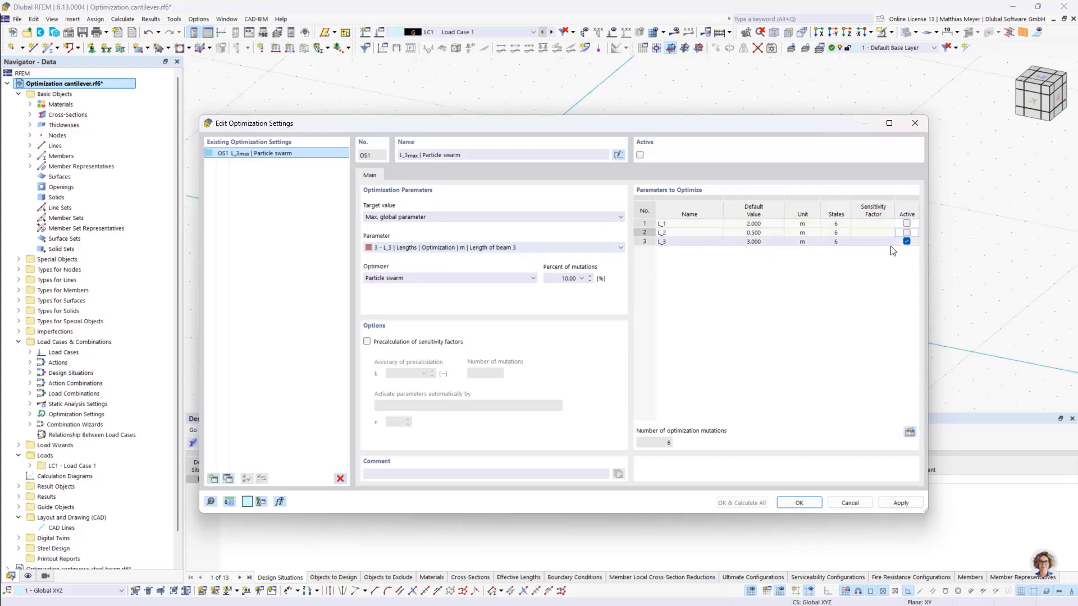
click(640, 156)
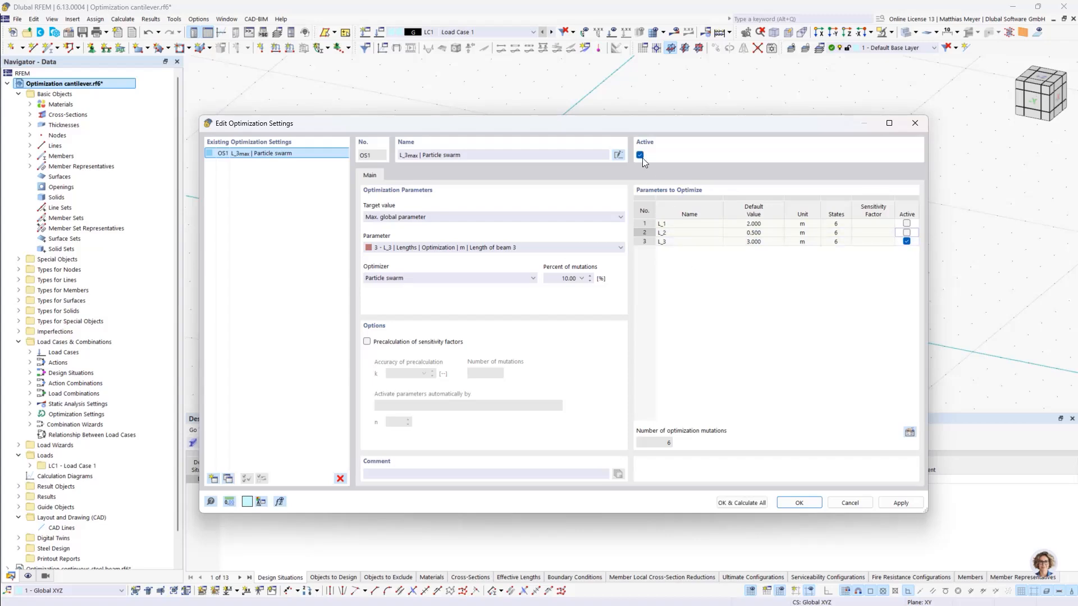
- Accept the optimization settings and run the calculation of everything
drag(642, 128, 624, 99)
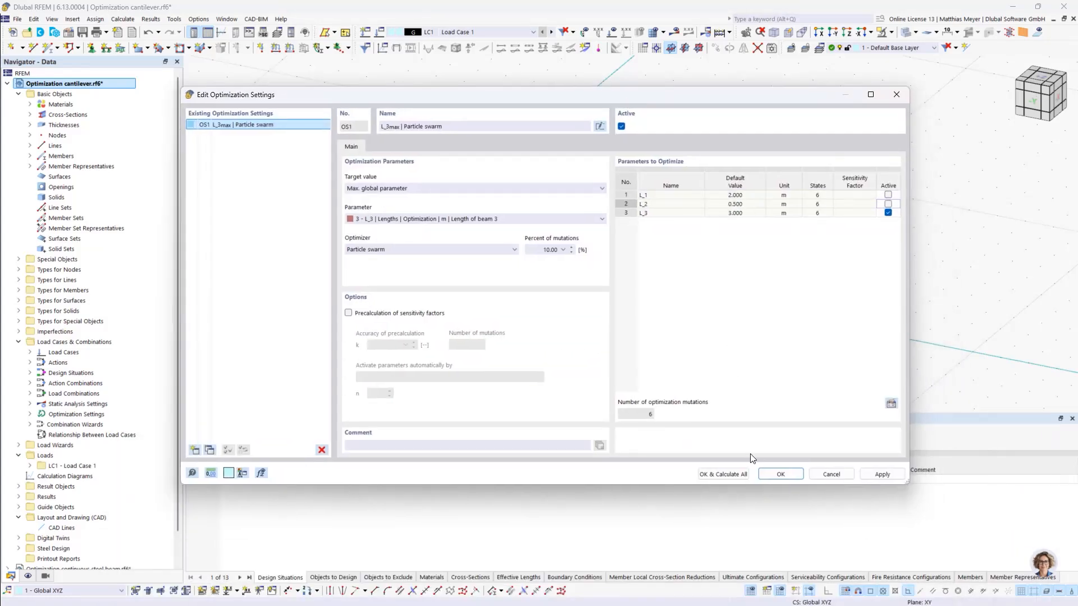
click(730, 475)
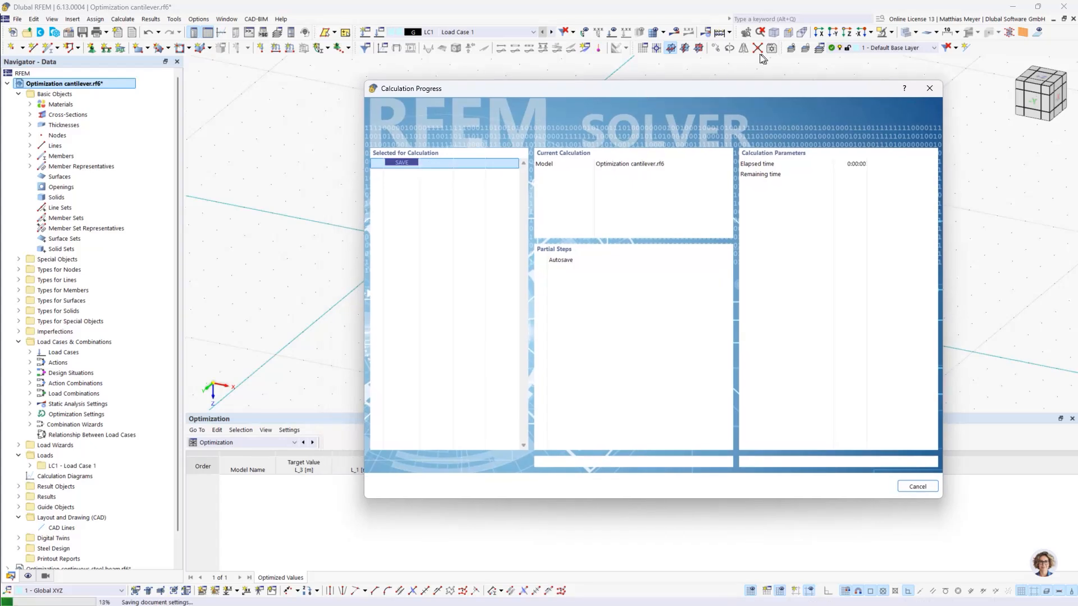
drag(655, 92, 763, 42)
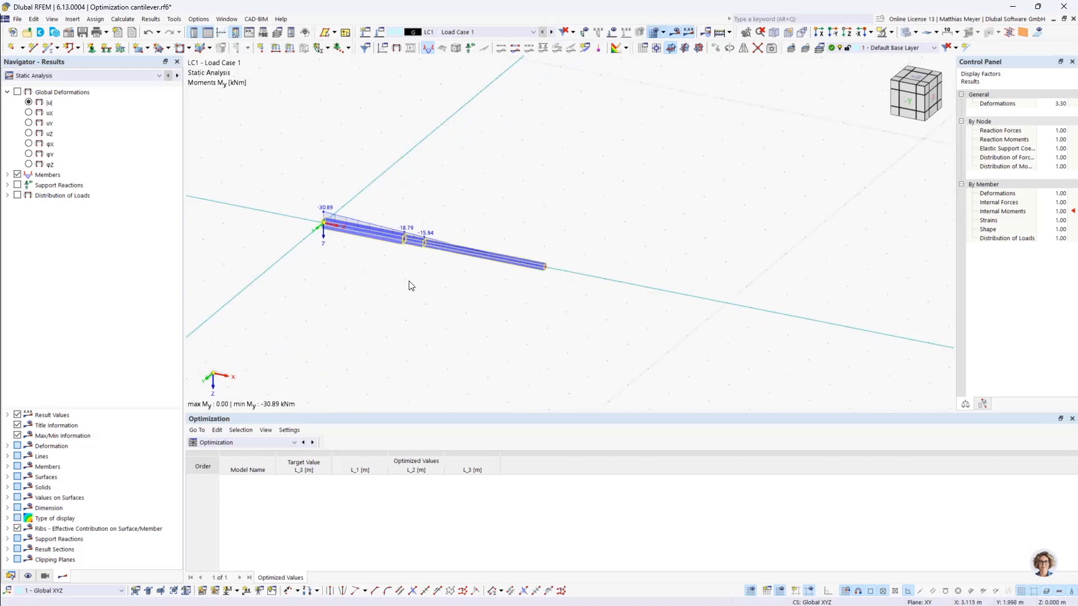
- In the optimization settings, review the global parameters of the beam lengths and set the optimizer to All mutations
click(197, 20)
click(174, 19)
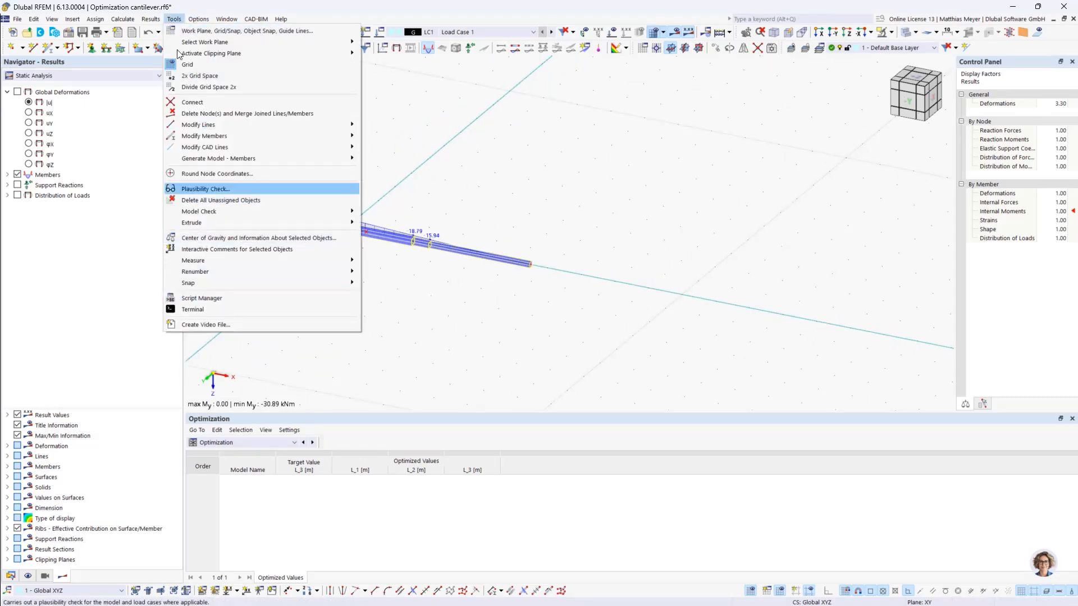
mouse_move(123, 19)
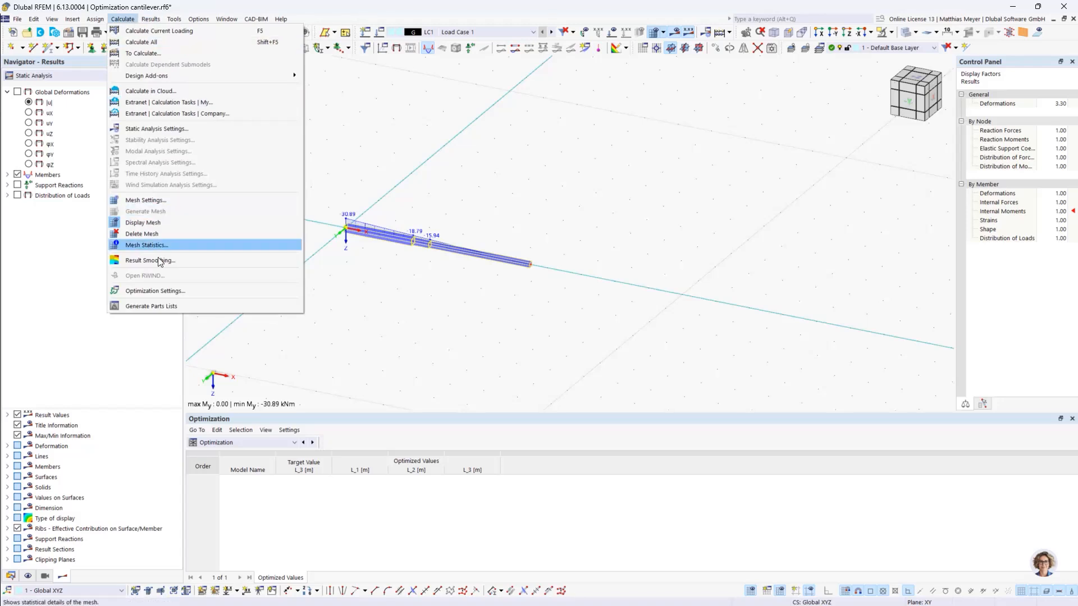
click(166, 291)
click(785, 214)
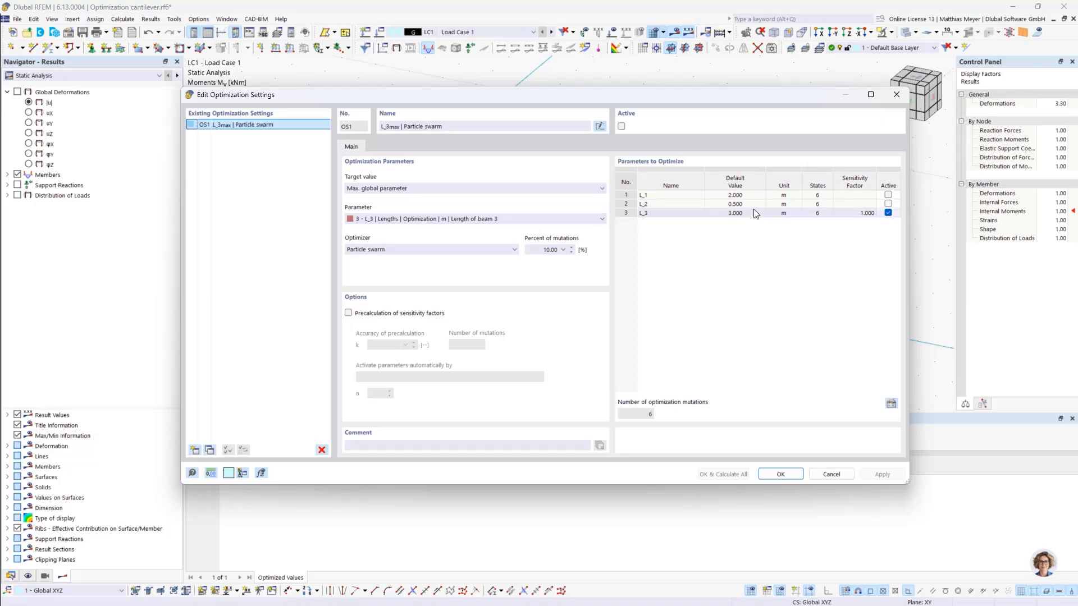
click(893, 405)
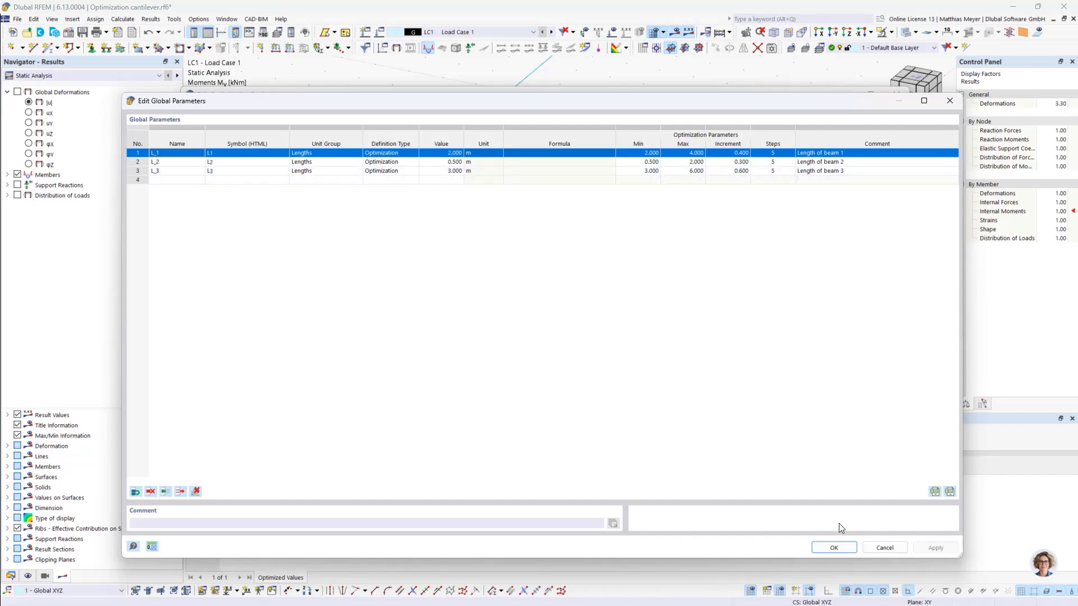
click(834, 548)
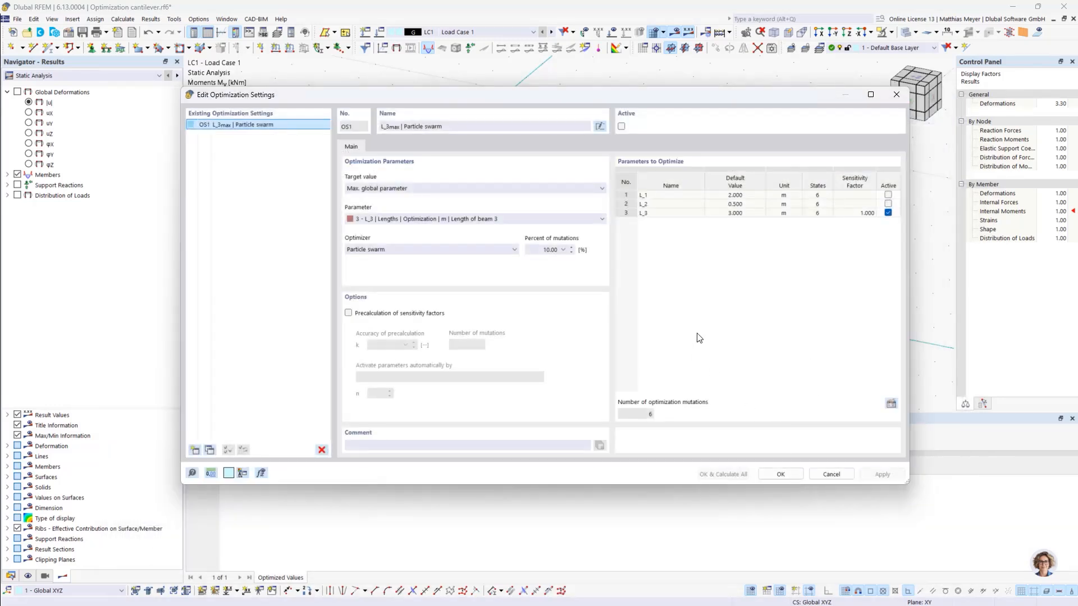
click(449, 249)
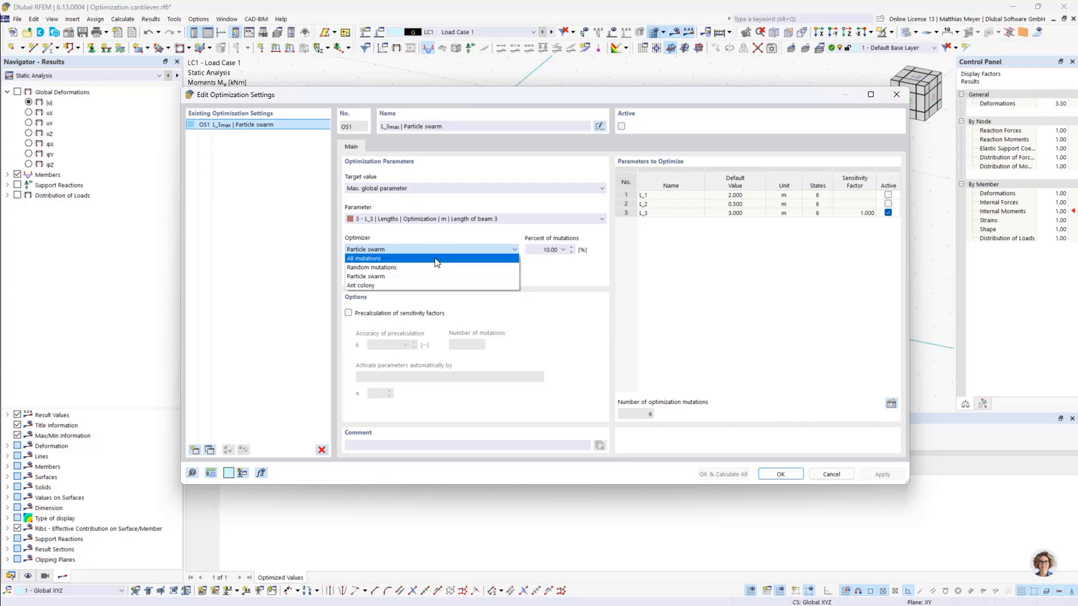
click(395, 259)
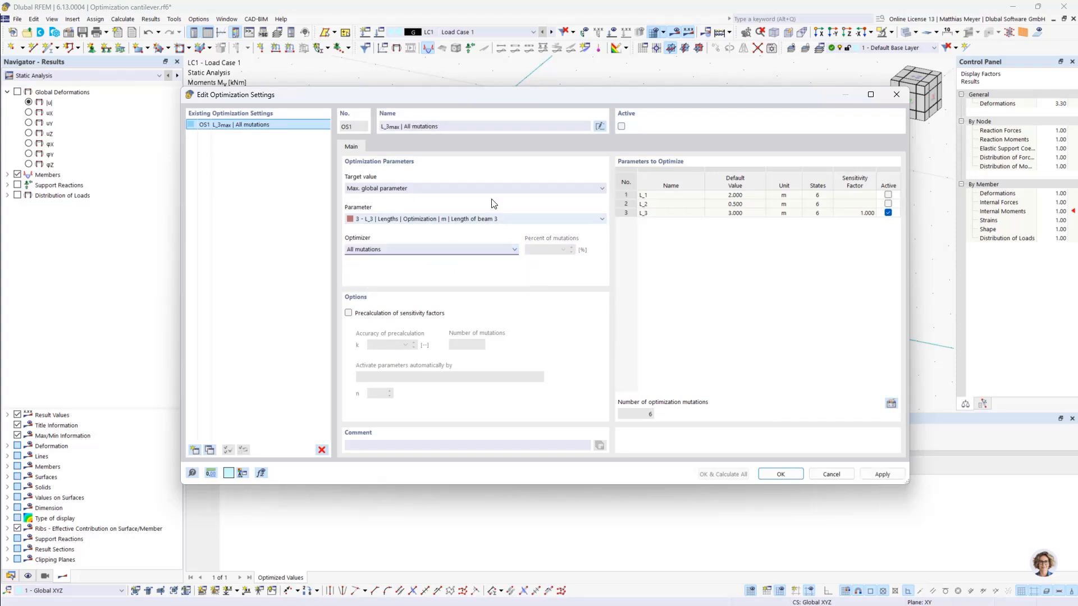
- Activate optimization setting OS1, calculate everything for maximum L_3, and keep the solver window clear of the optimization results table
drag(554, 95, 542, 53)
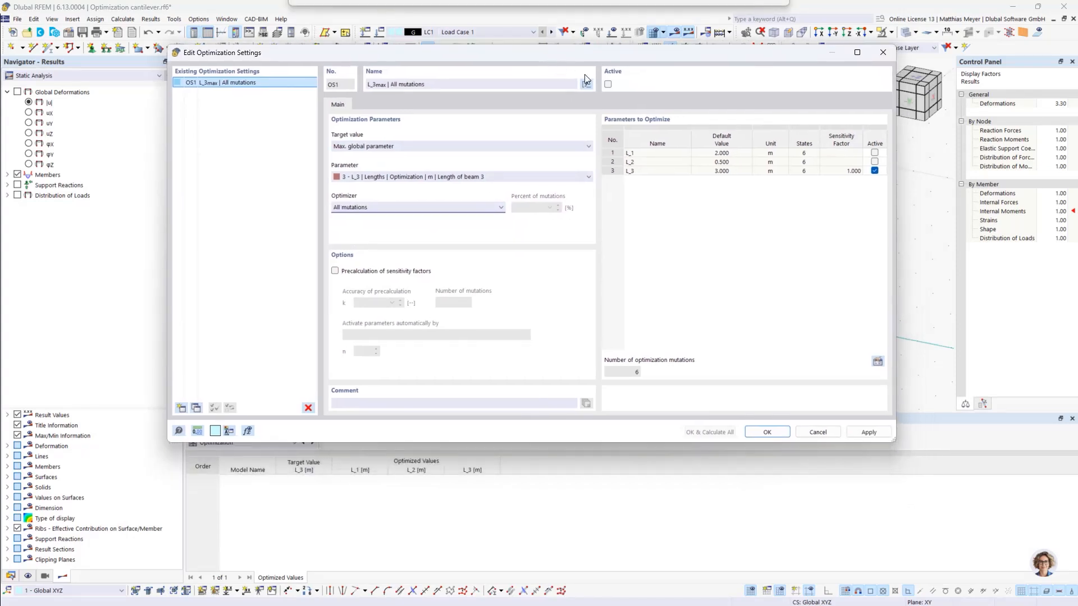
click(606, 84)
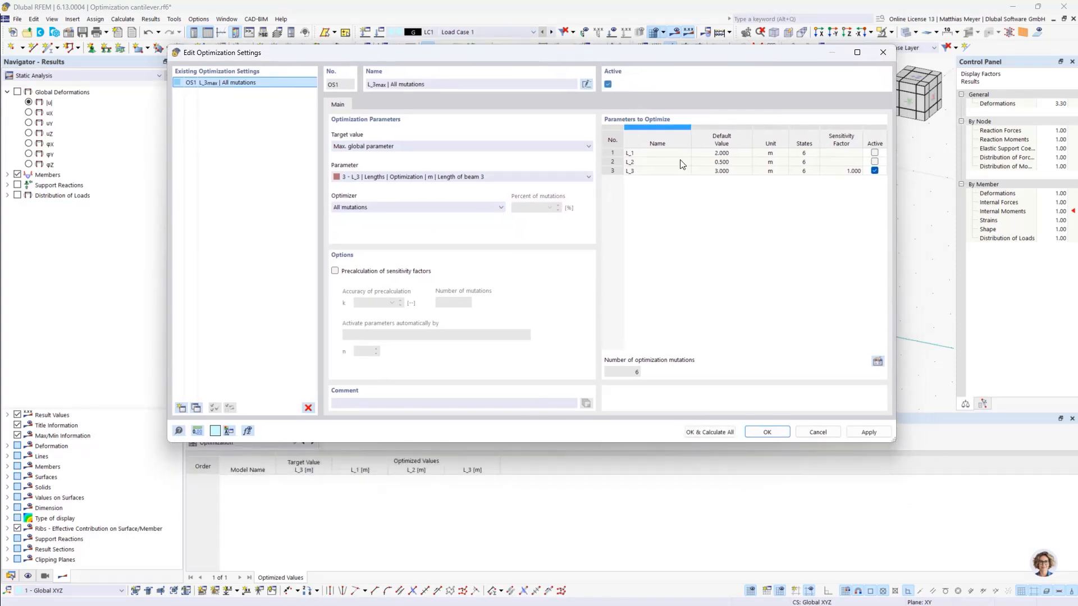
click(719, 431)
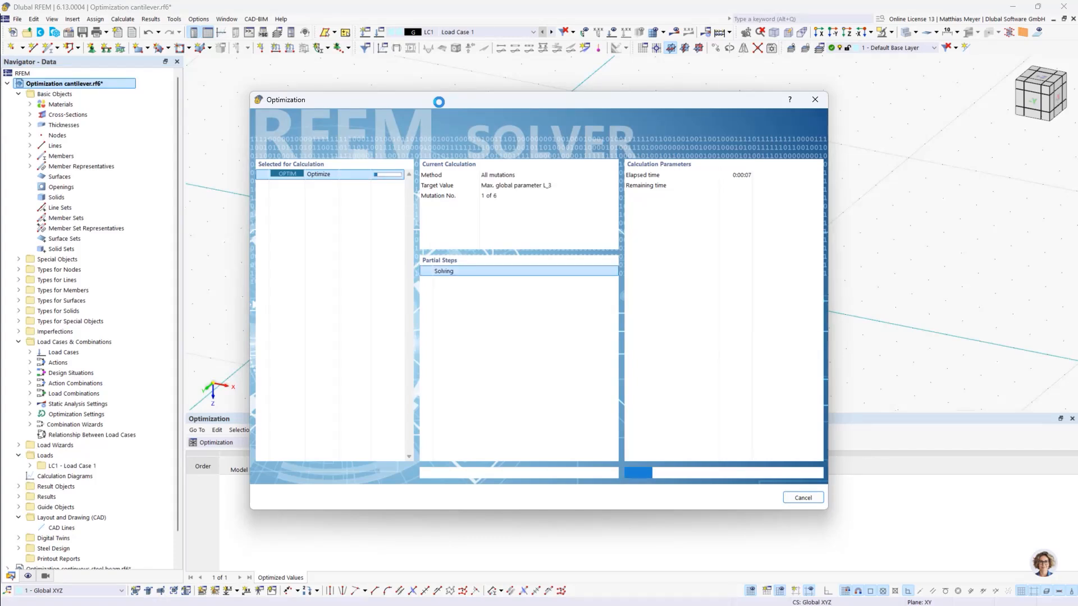
drag(487, 101, 725, 50)
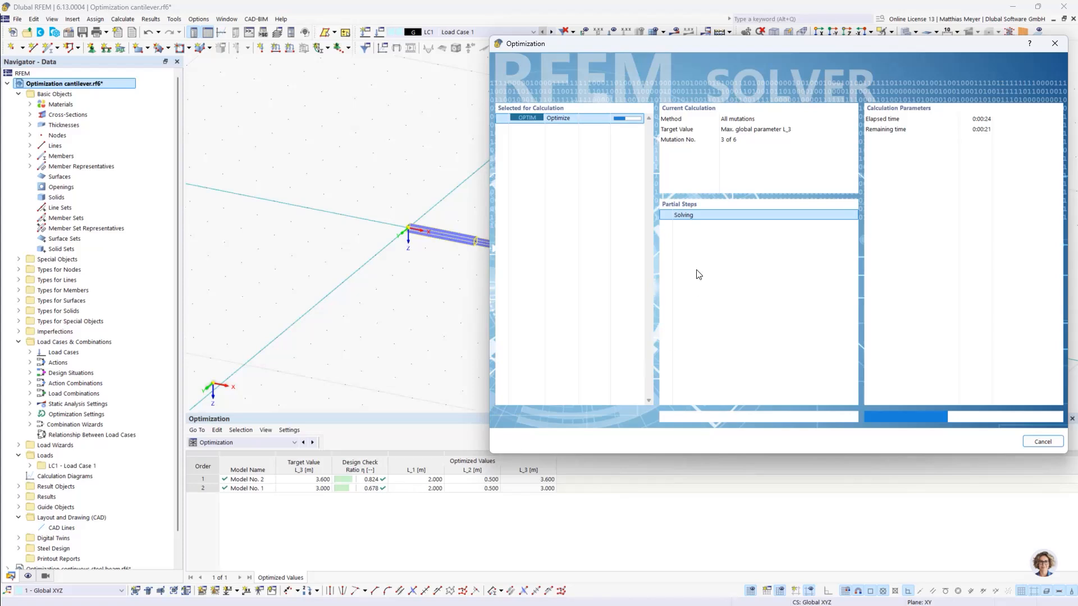
drag(686, 41, 690, 26)
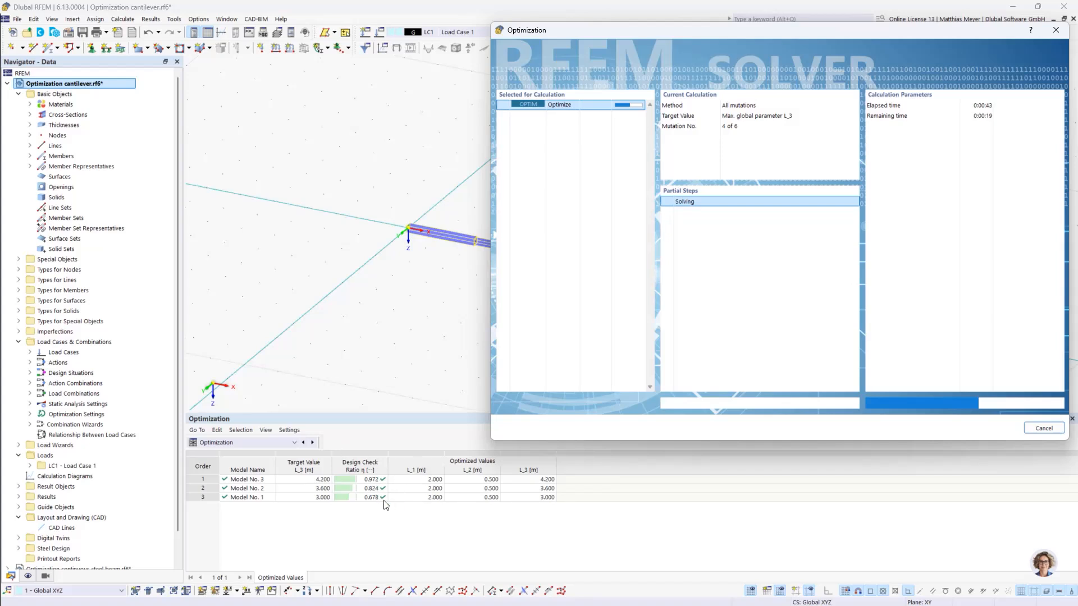
- Cancel the remaining L_3 optimization run and check the properties of the cantilever members
click(1043, 429)
click(782, 289)
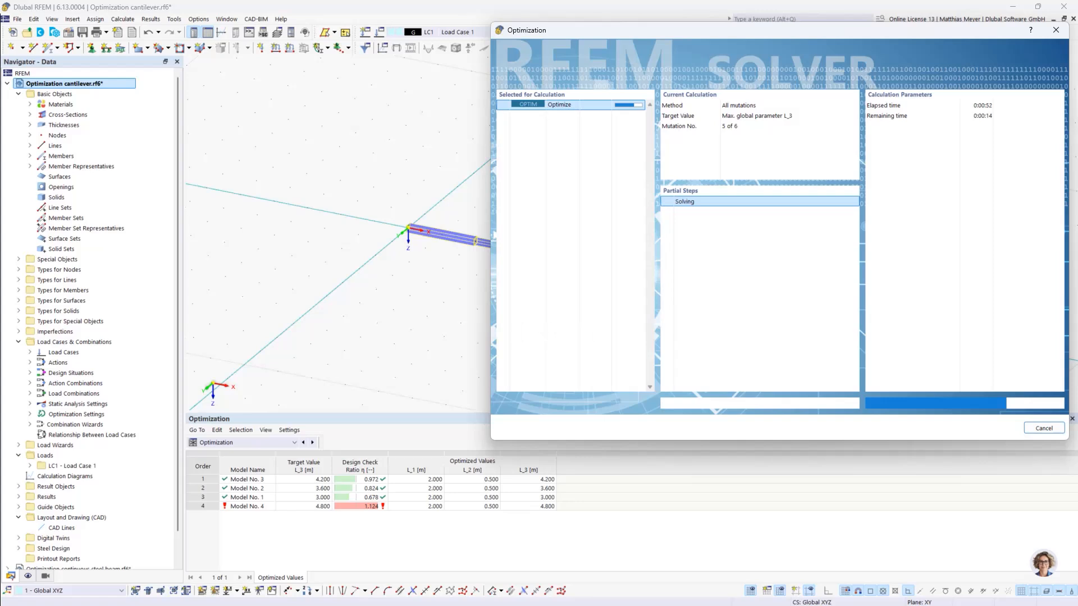
click(1046, 429)
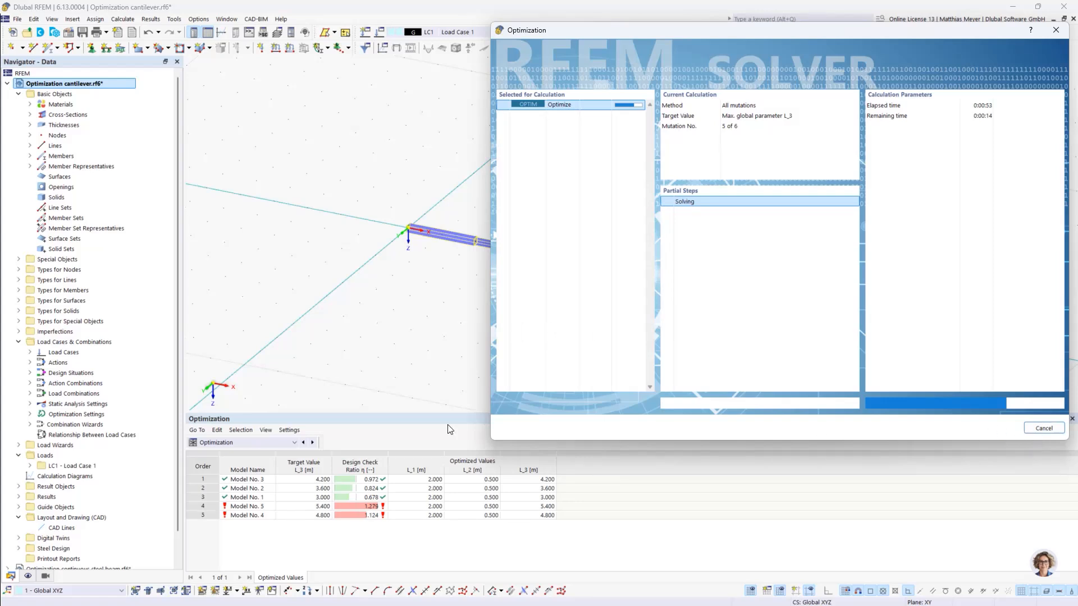
click(628, 358)
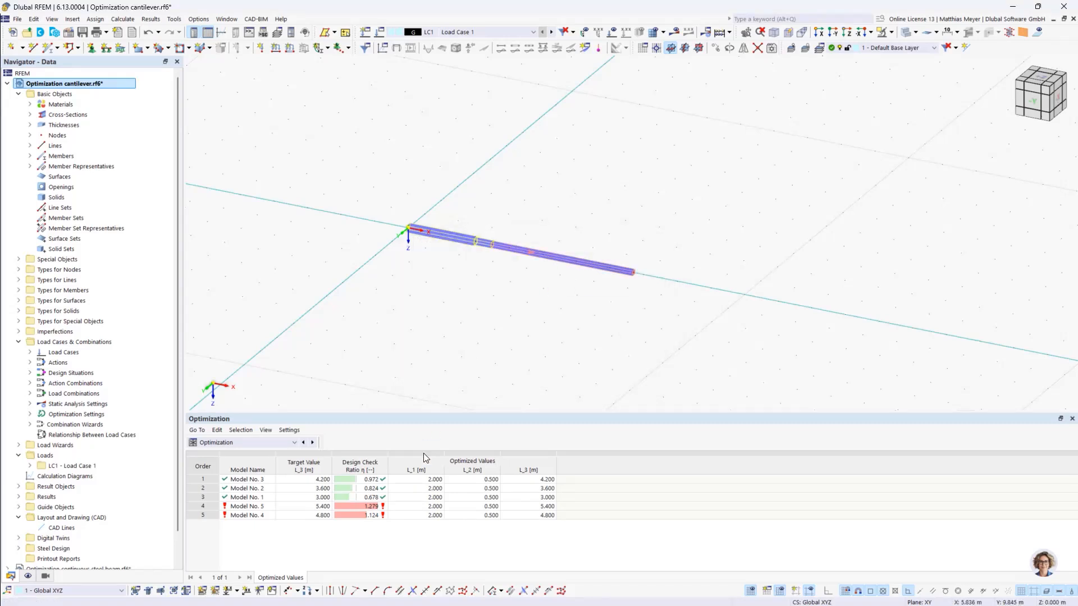
double_click(570, 259)
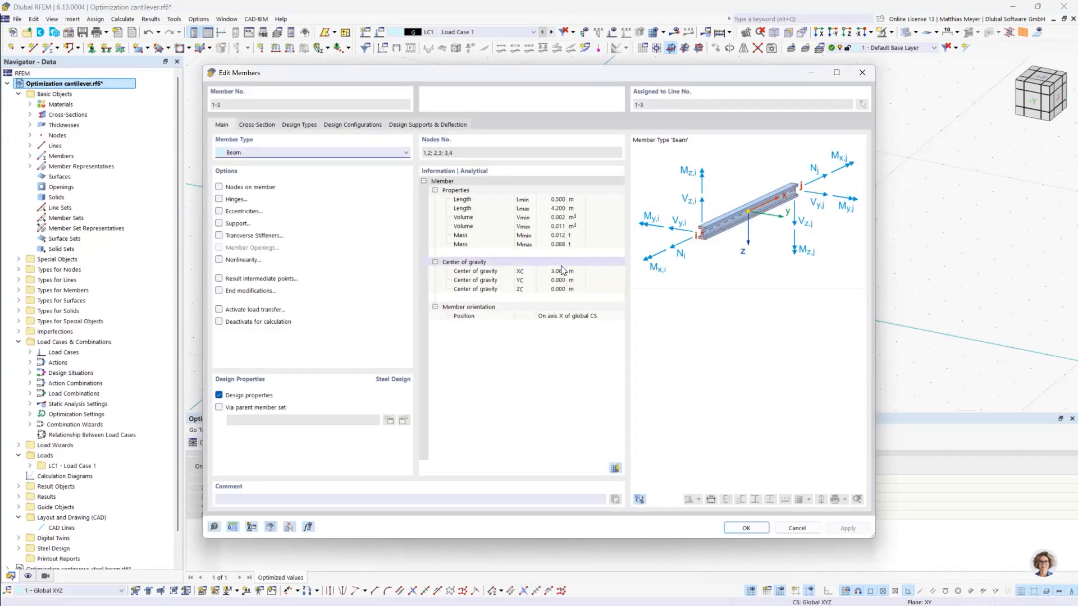
click(746, 528)
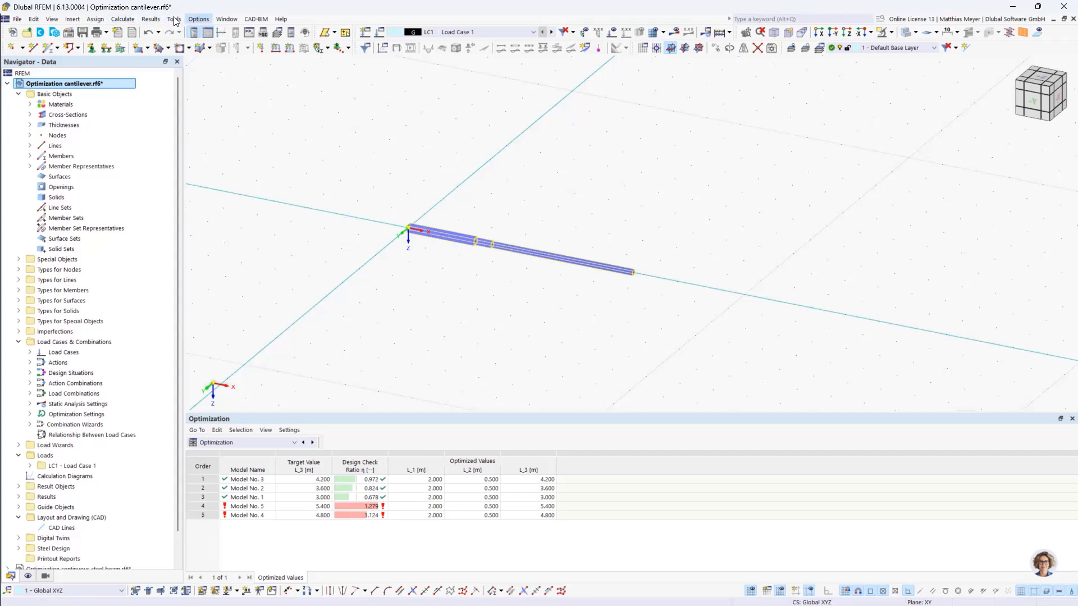
- From the optimization settings, open the global parameters and change the definition type of L_3 to Value
click(122, 19)
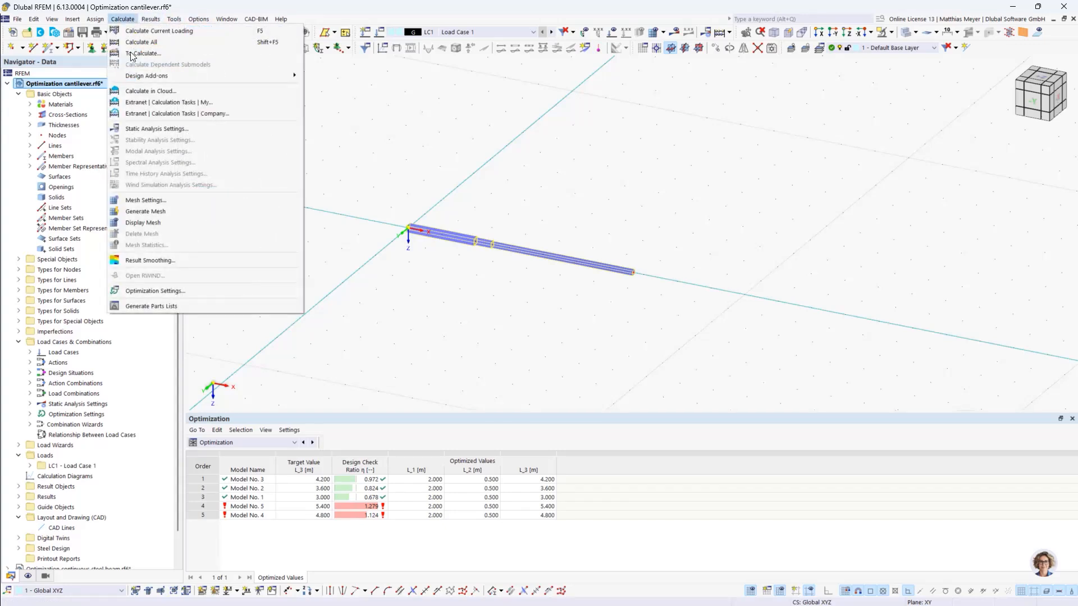
click(154, 291)
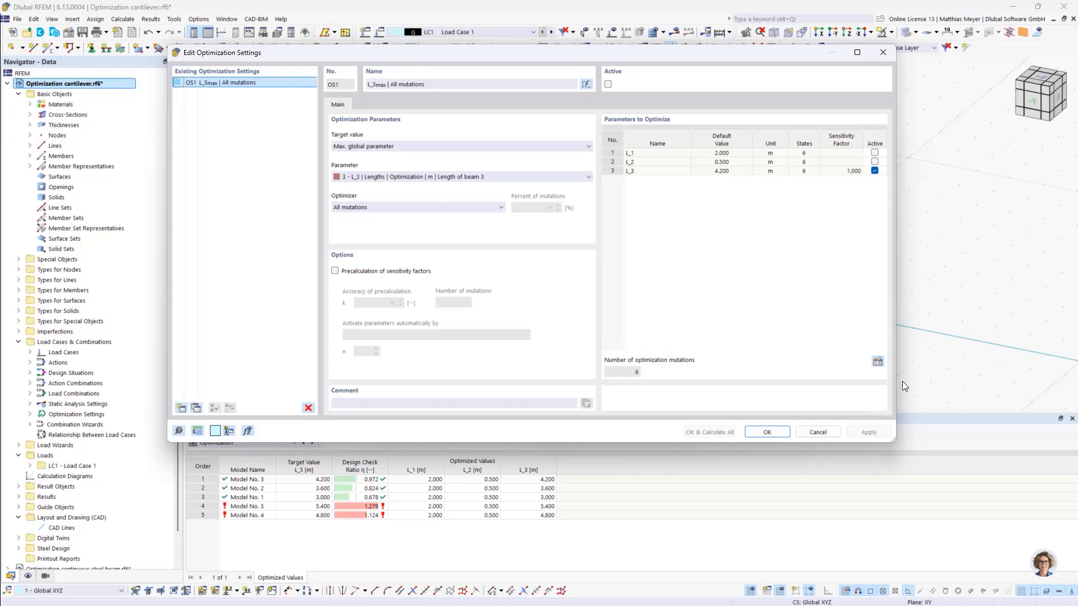
click(878, 363)
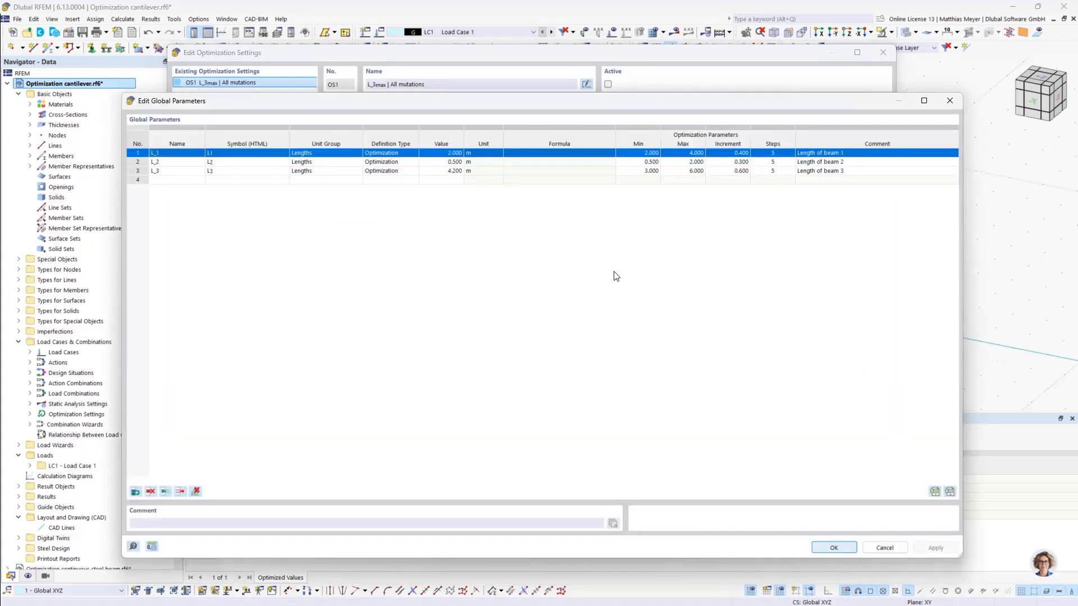
click(392, 172)
click(392, 172)
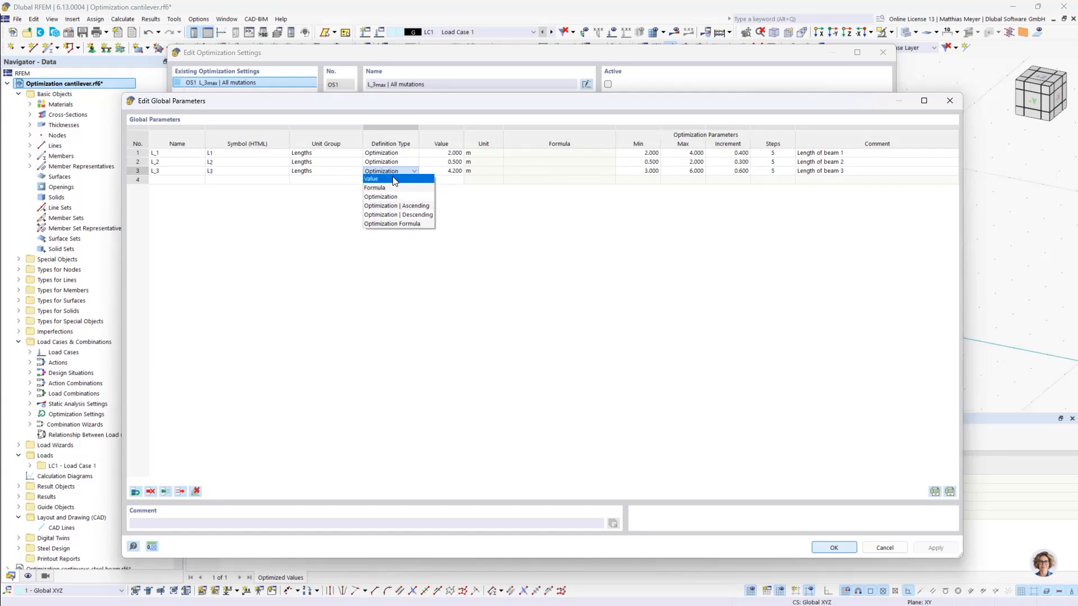
click(393, 181)
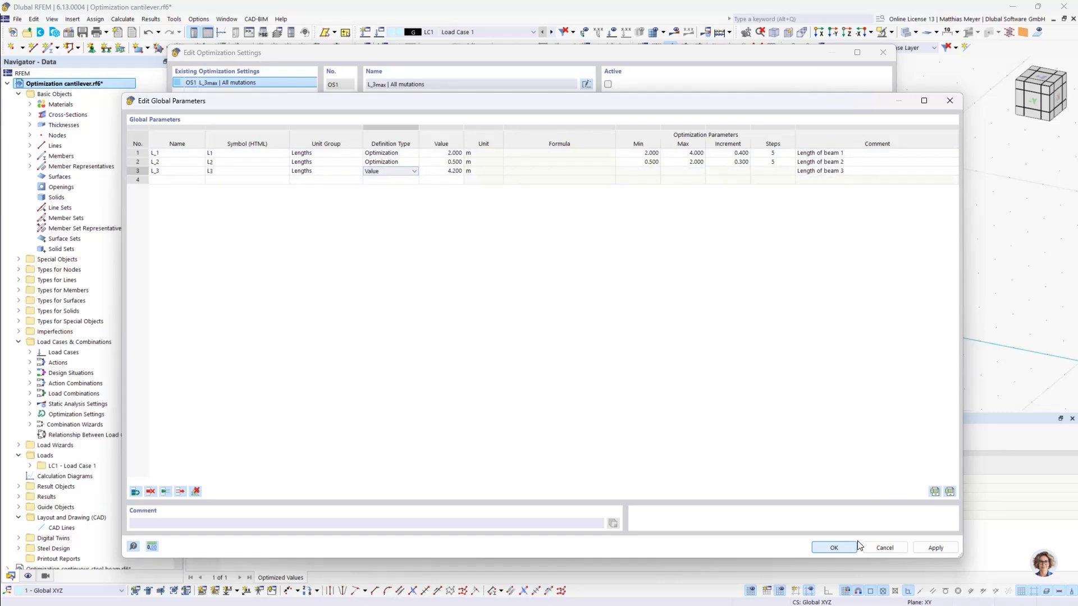
click(836, 545)
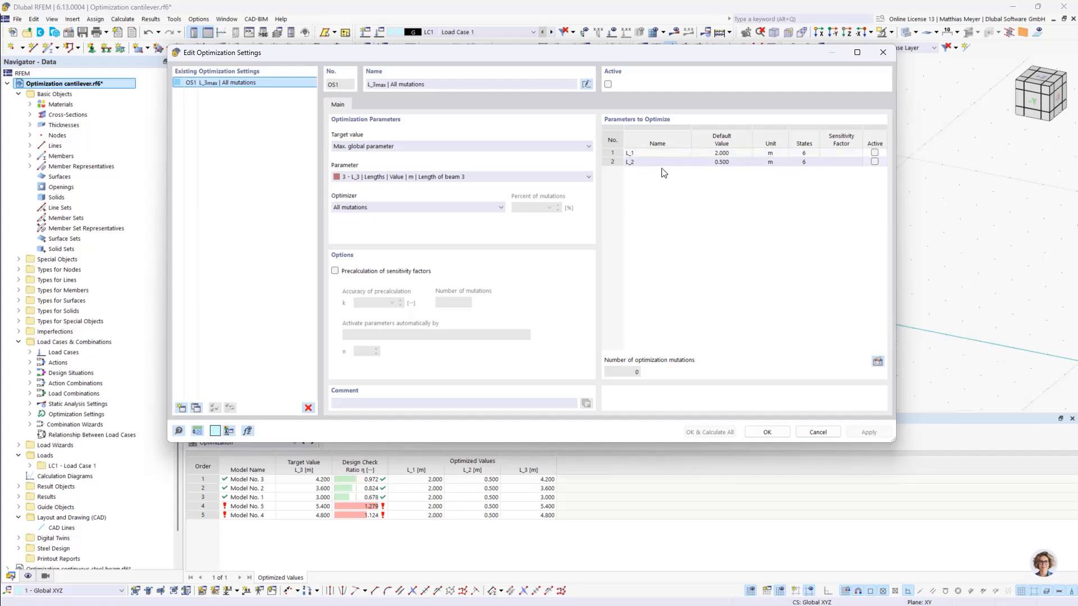
- Keep Max. global parameter as the target value, choose L_2, the length of beam 2, as the parameter and activate L_2 for optimization
click(436, 147)
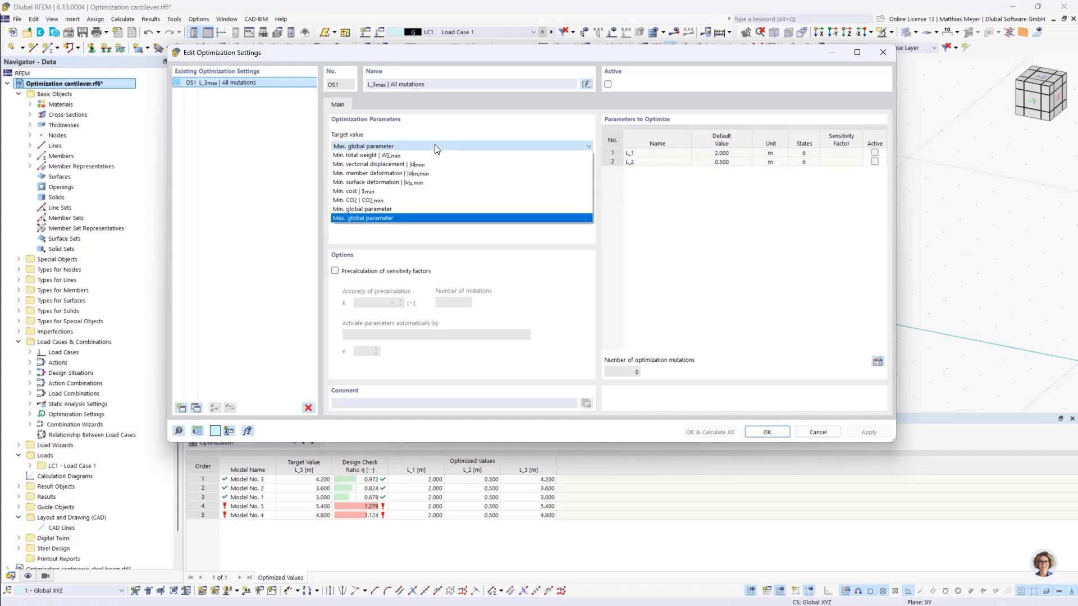
click(415, 214)
click(404, 178)
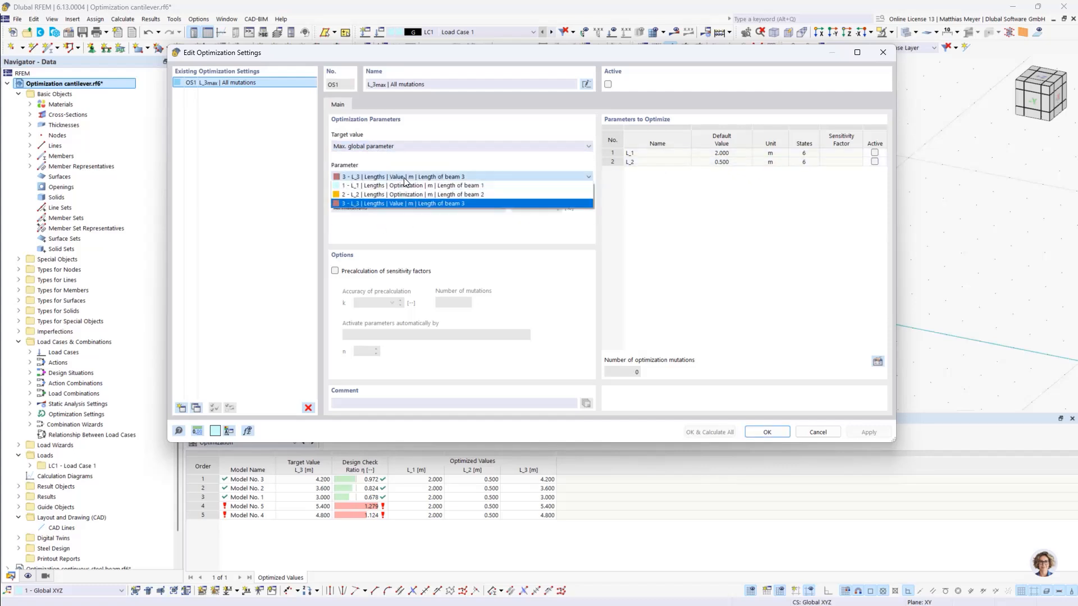
click(399, 194)
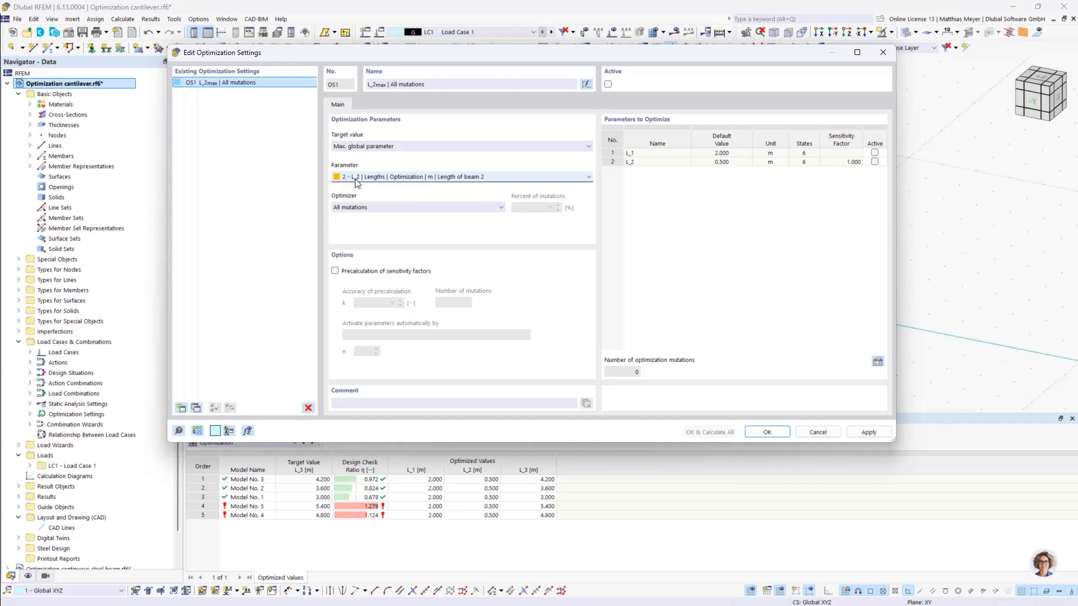
click(875, 162)
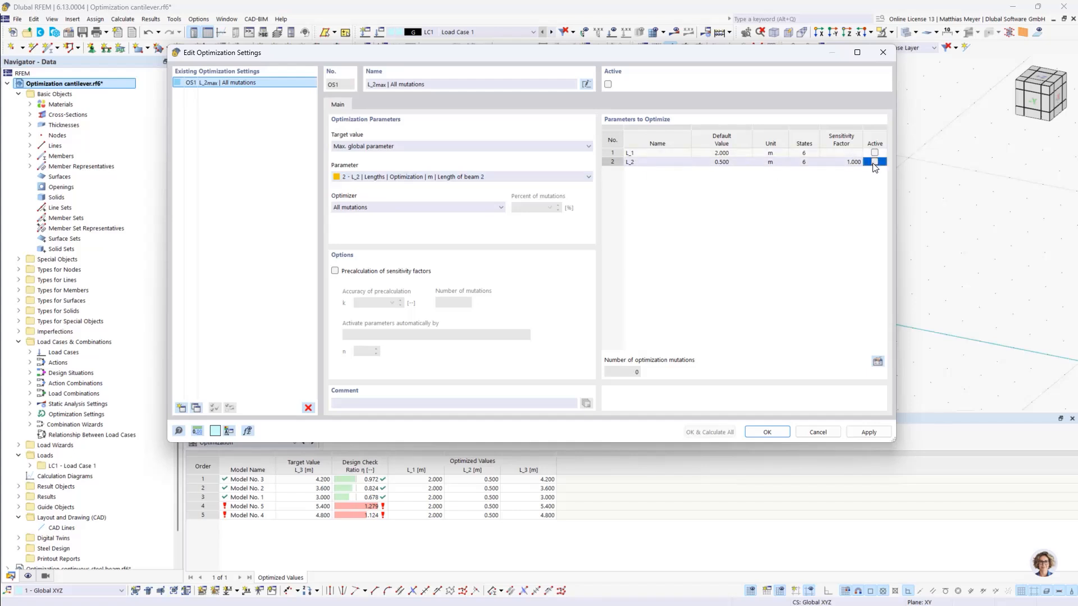
click(874, 162)
- Activate OS1, calculate everything for maximum L_2, and move the solver window aside to follow the model and results table
click(608, 84)
click(703, 434)
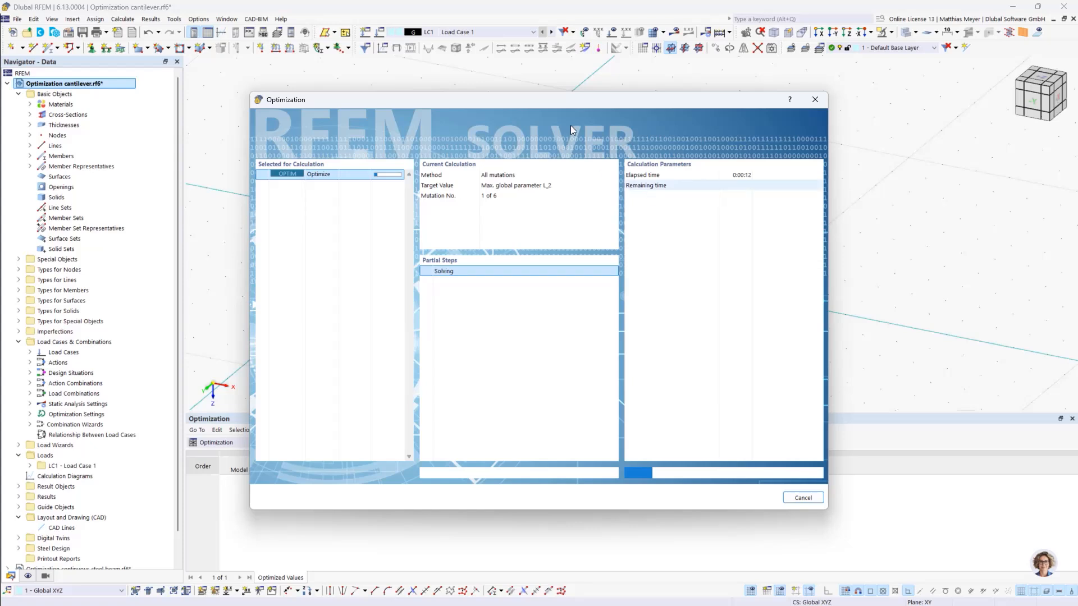
drag(549, 99, 763, 40)
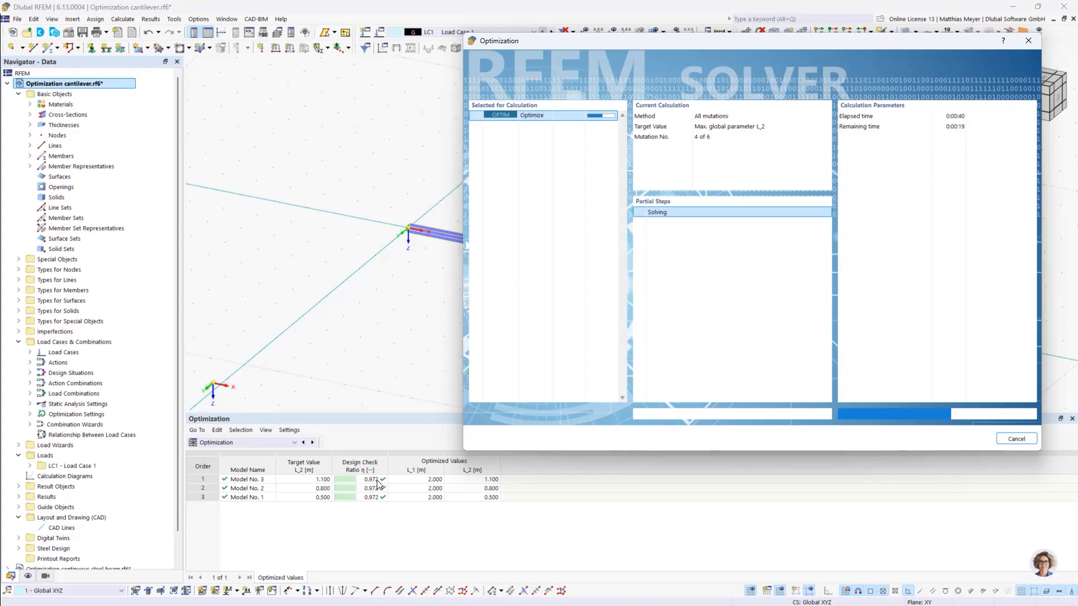
drag(621, 44, 898, 142)
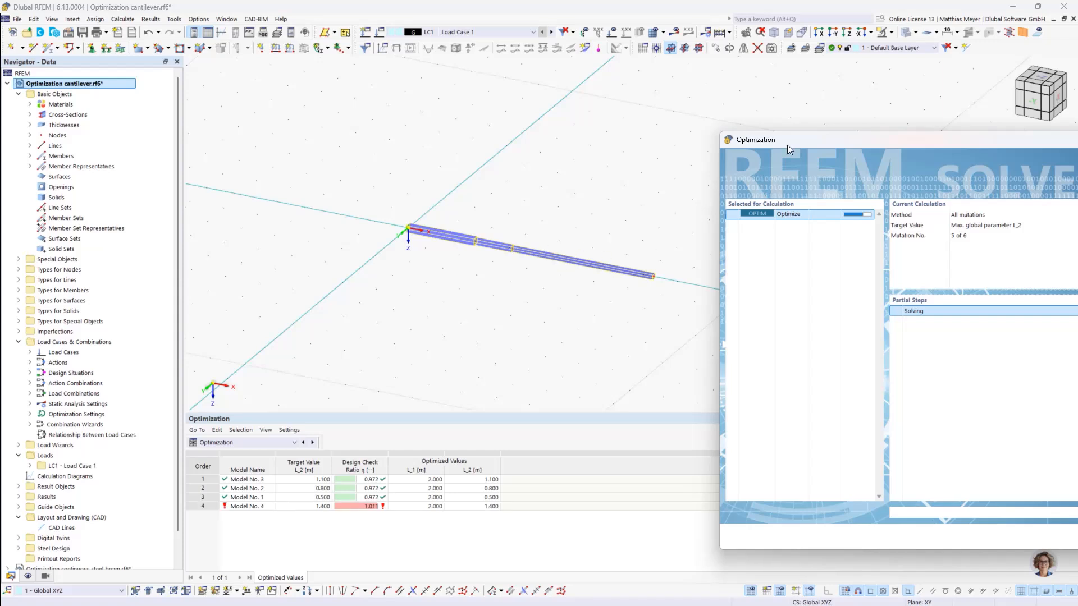
drag(795, 140, 768, 93)
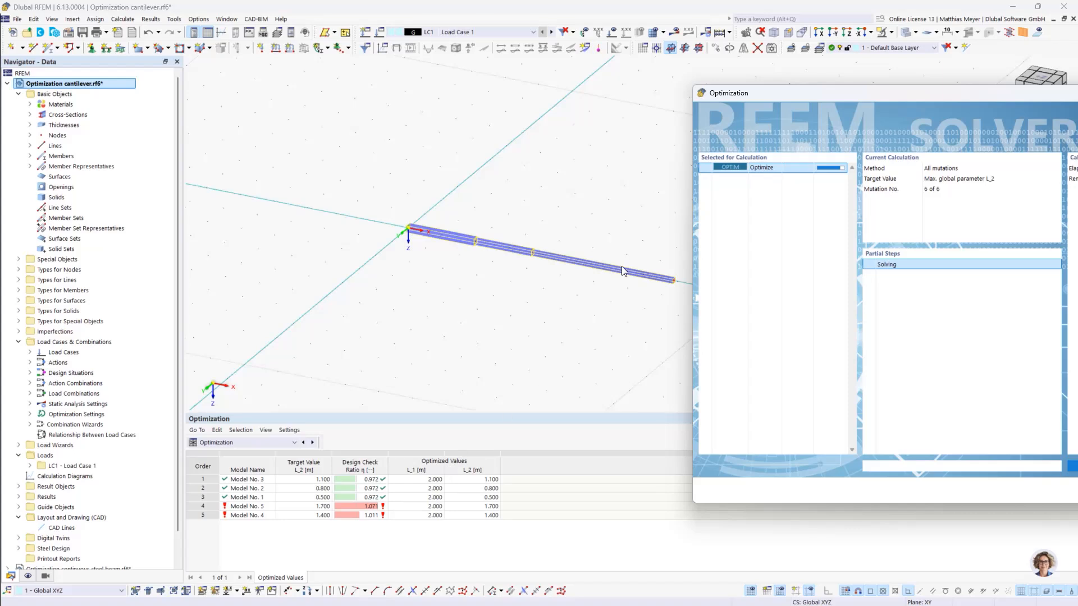
drag(778, 94, 625, 64)
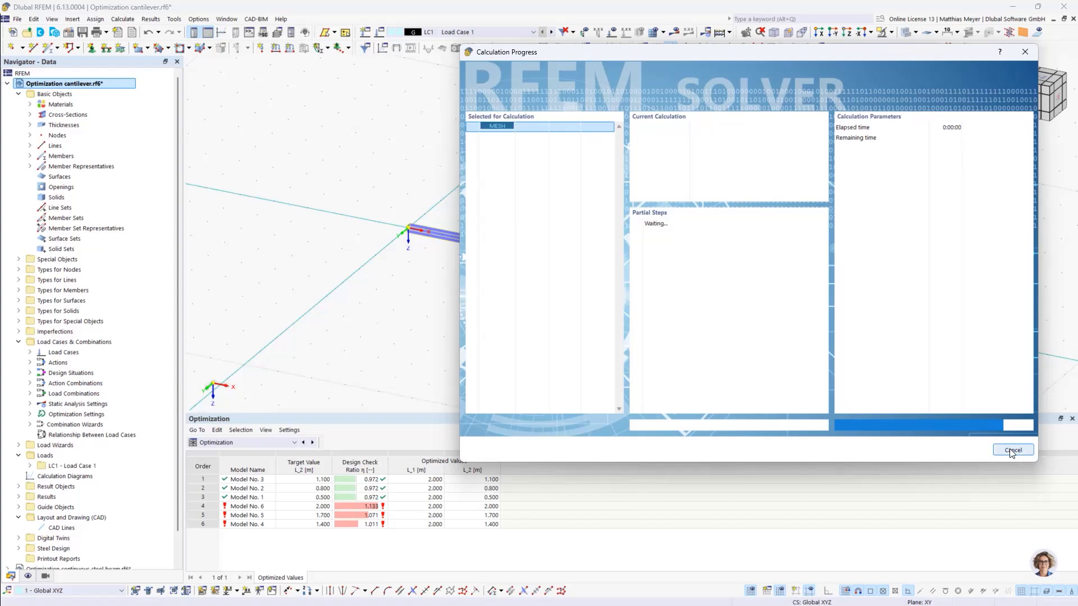
- Cancel the calculation that starts after the L_2 optimization mutations
click(1013, 450)
click(750, 309)
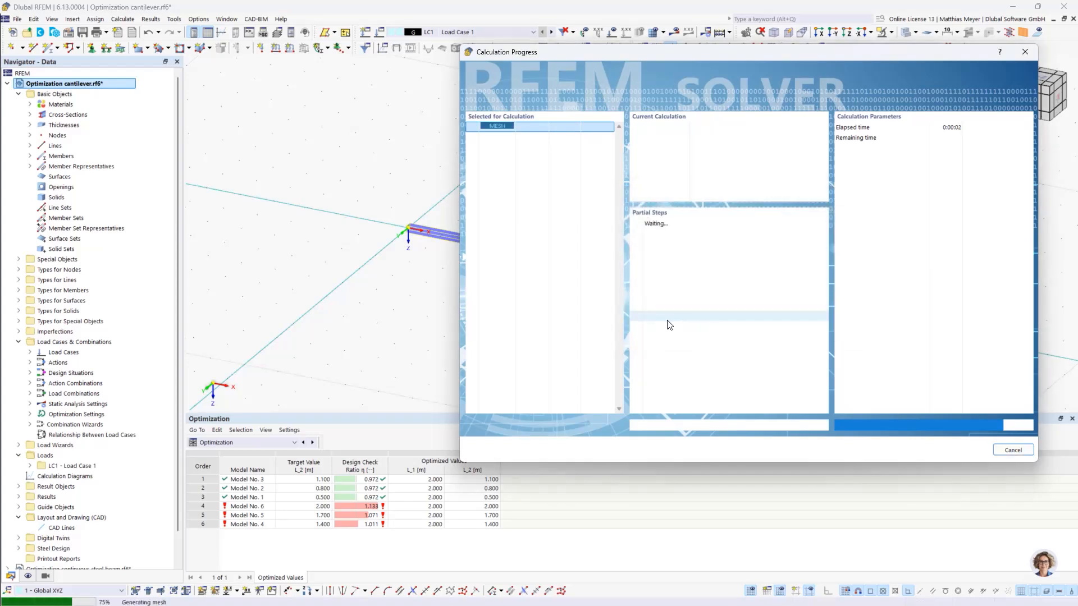
click(636, 369)
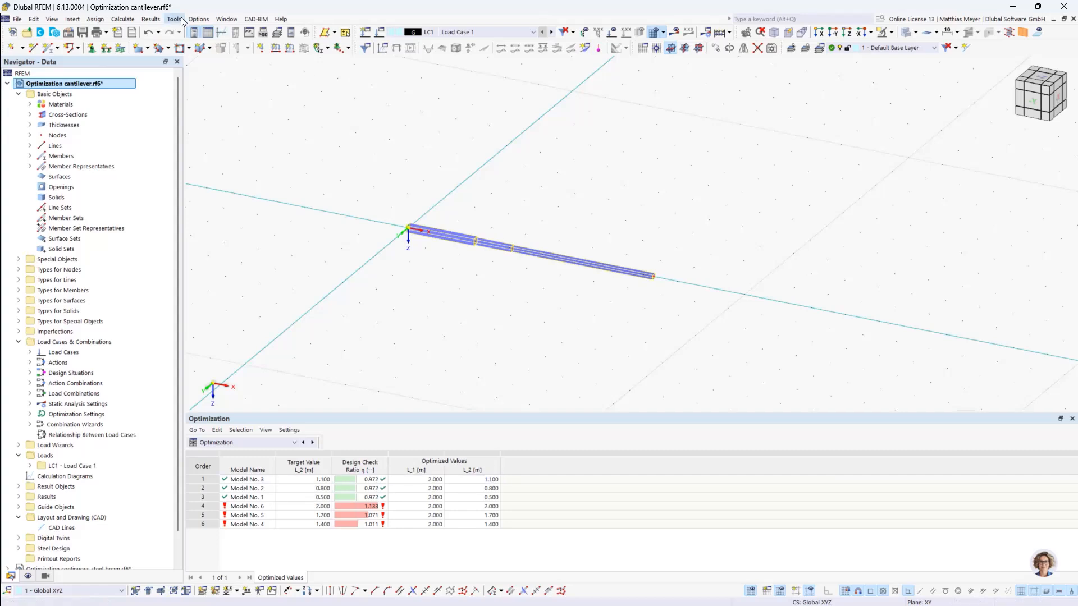
- From the optimization settings, open the global parameters and change the definition type of L_2 to Value
click(122, 18)
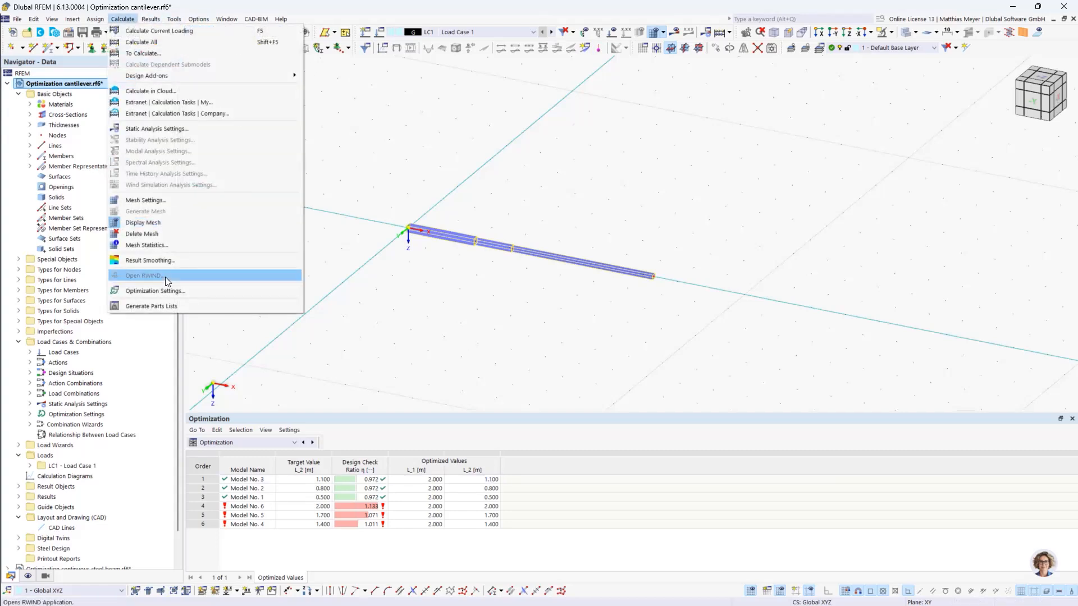
click(185, 276)
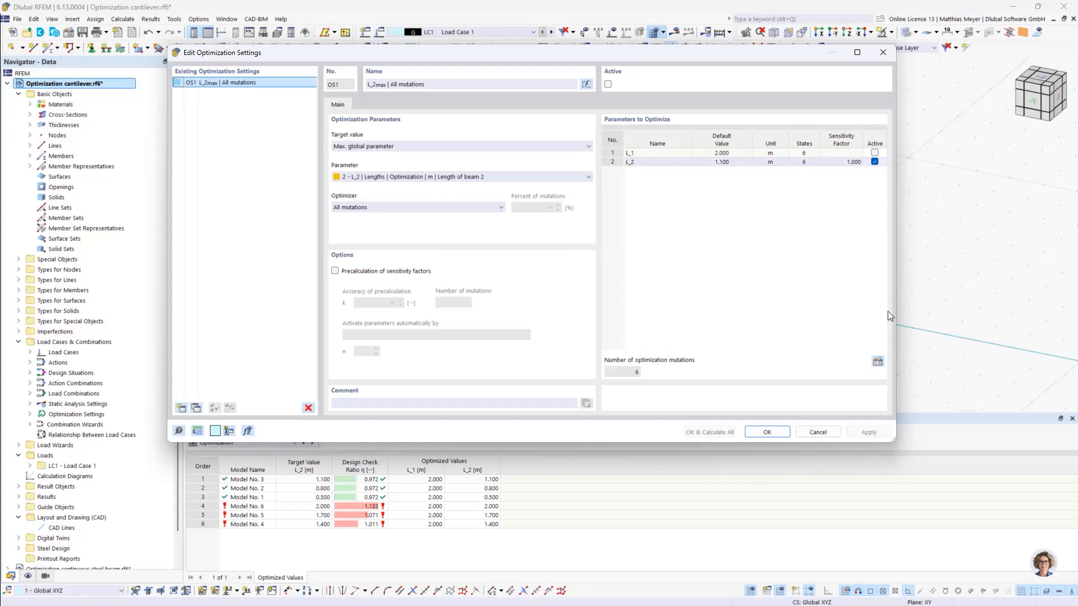
click(878, 361)
click(379, 162)
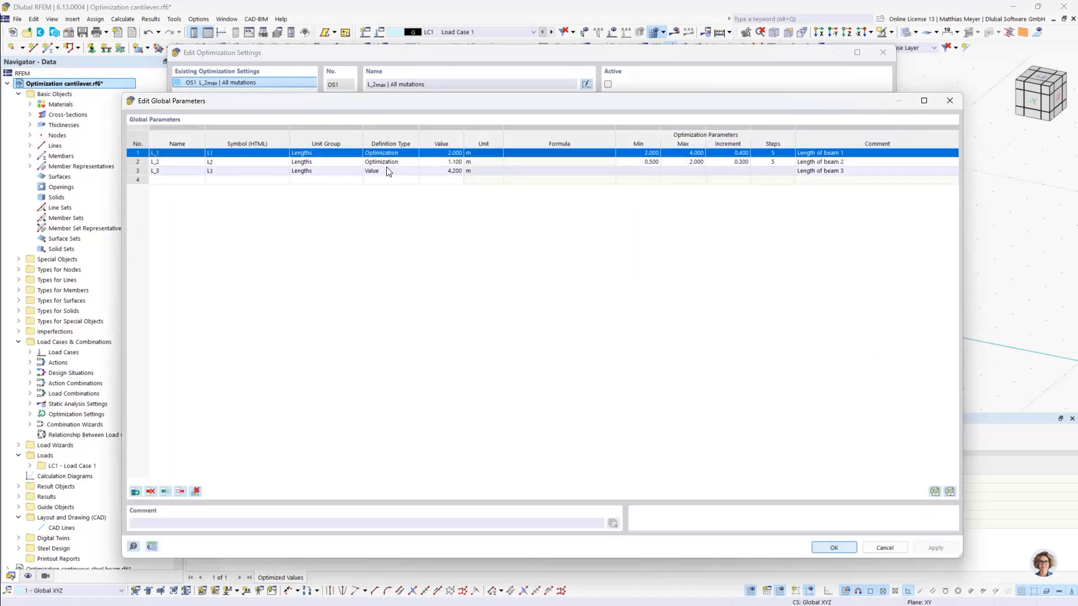
click(379, 162)
click(389, 163)
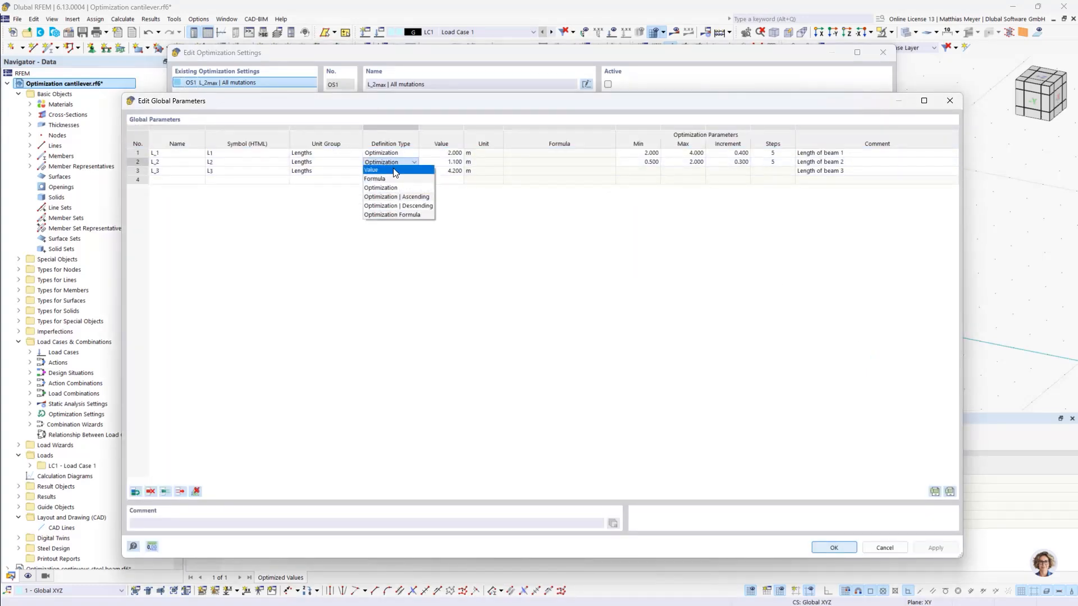
click(395, 170)
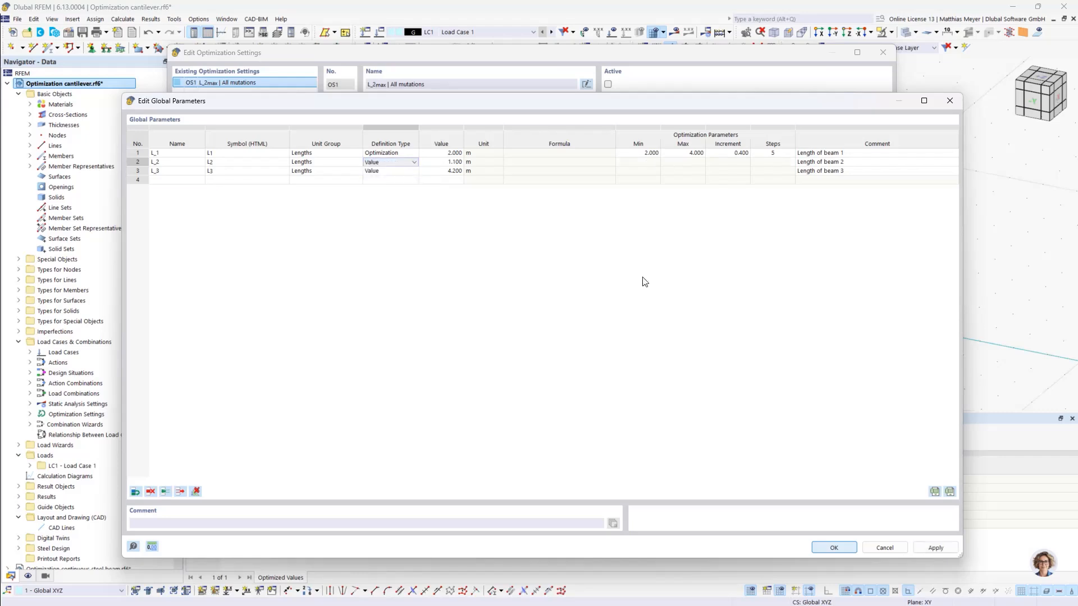
click(848, 546)
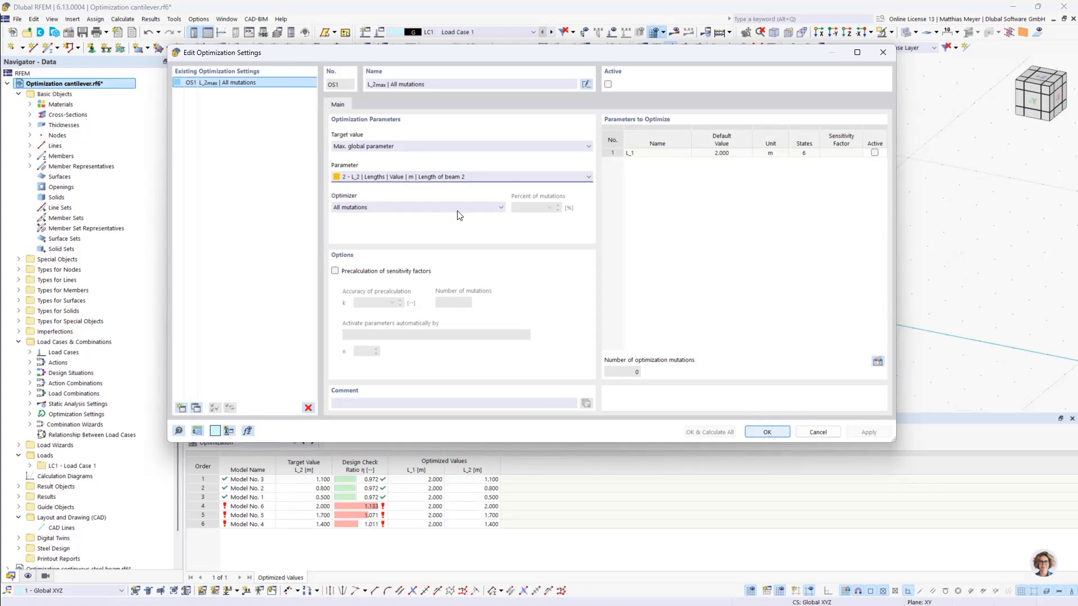
- Choose L_1, the length of beam 1, as the global parameter to maximize, activate it for optimization and accept the settings
click(419, 177)
click(419, 186)
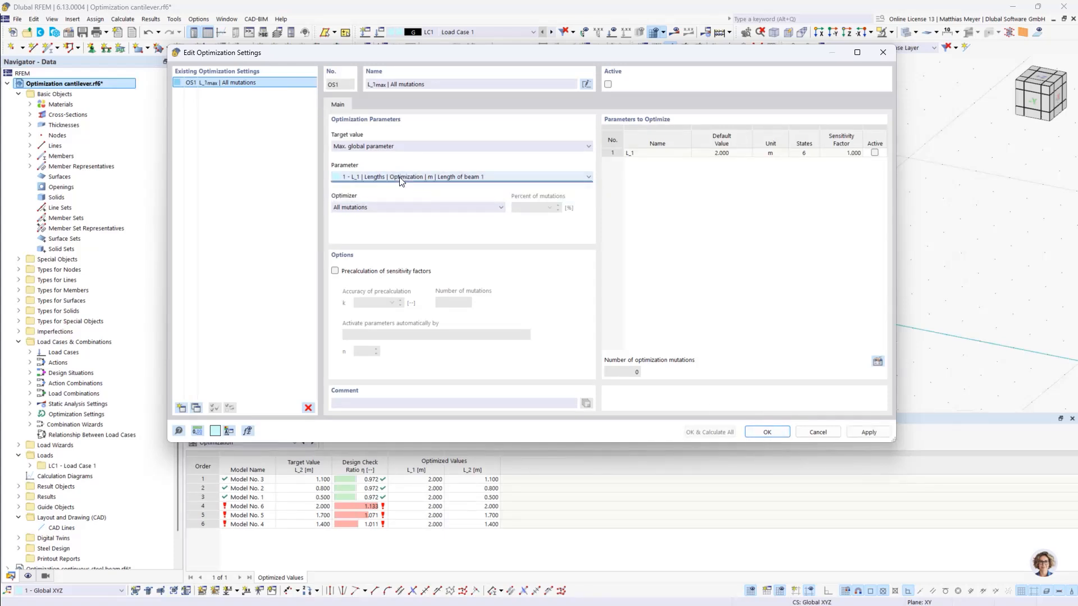
click(396, 177)
click(409, 178)
click(779, 434)
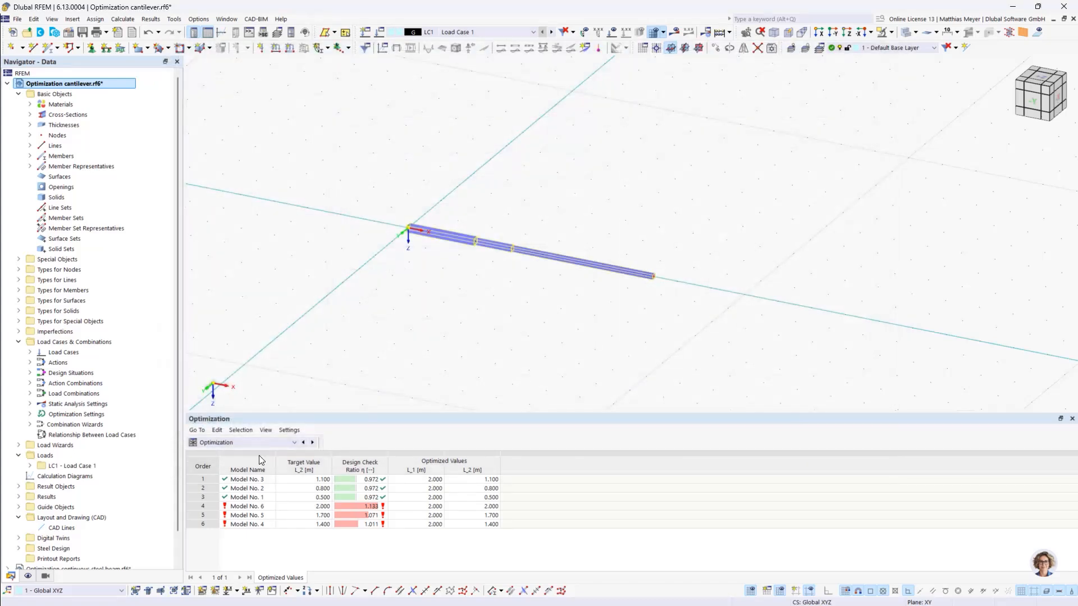
- In the Steel Design input data, deselect Design All for members and member representatives and limit the objects to design to member 1
click(264, 443)
click(287, 519)
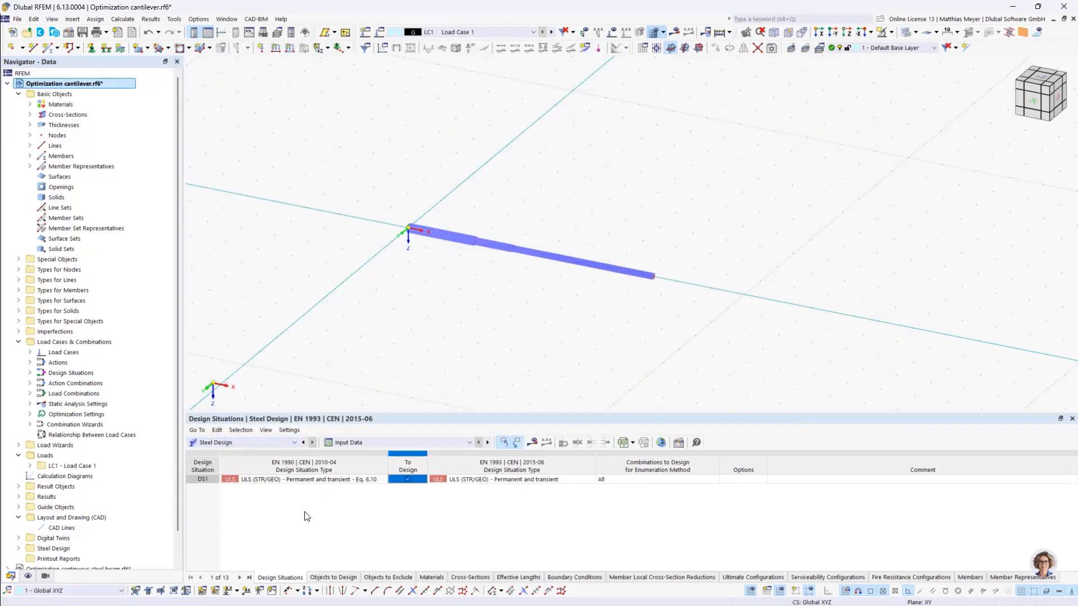
click(341, 578)
click(464, 489)
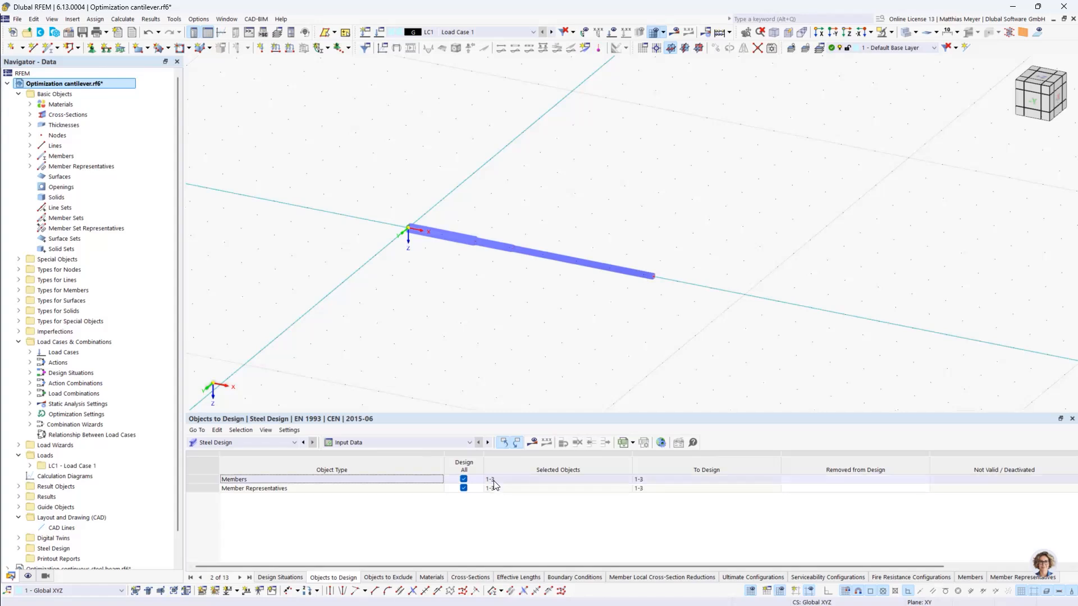
click(464, 488)
click(463, 479)
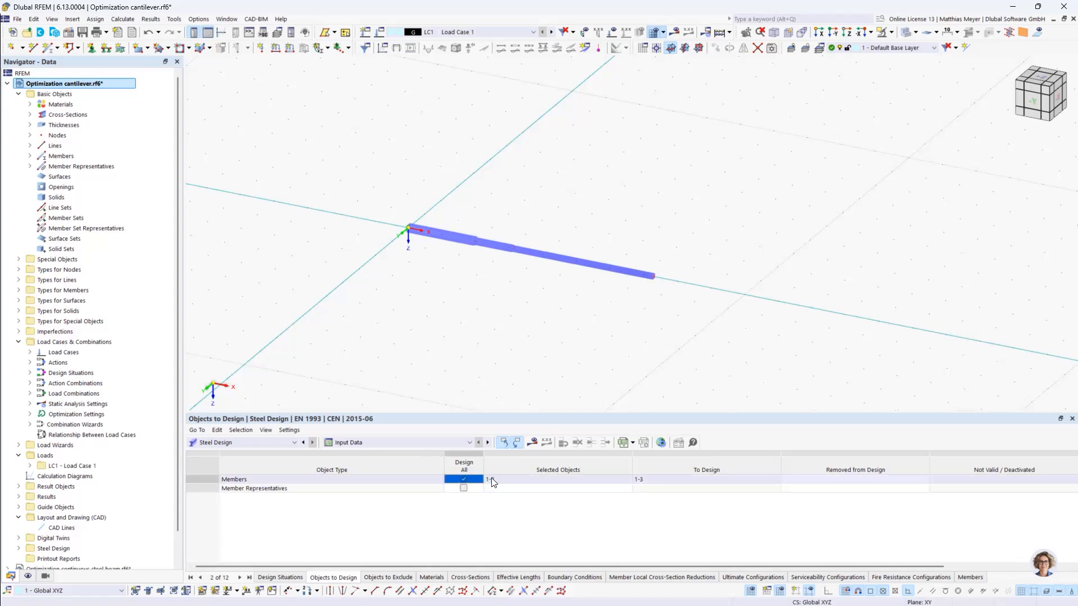
click(463, 479)
click(502, 481)
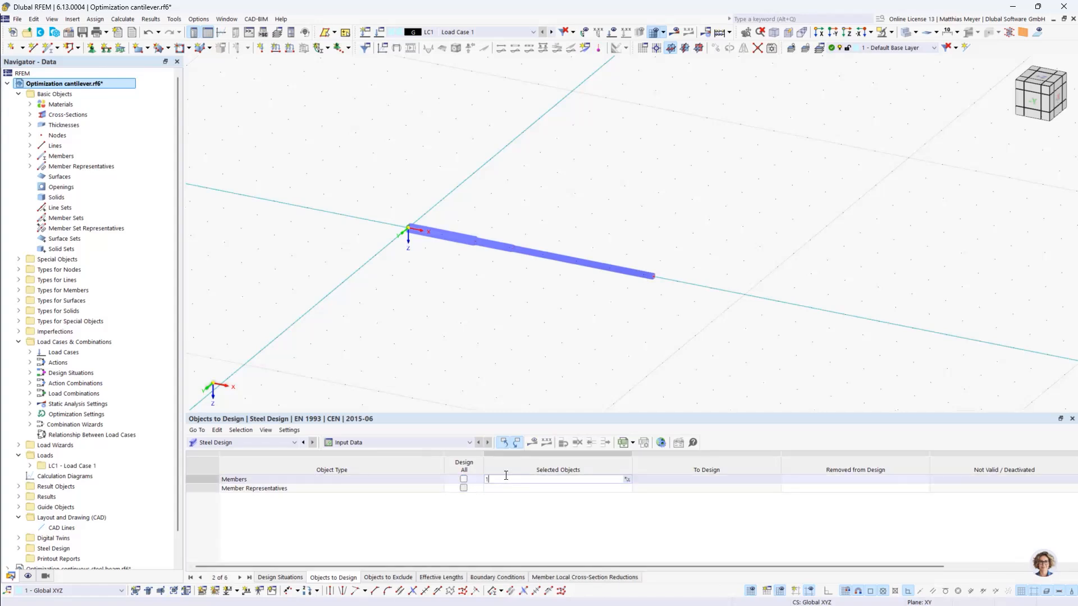
text(1)
key(Return)
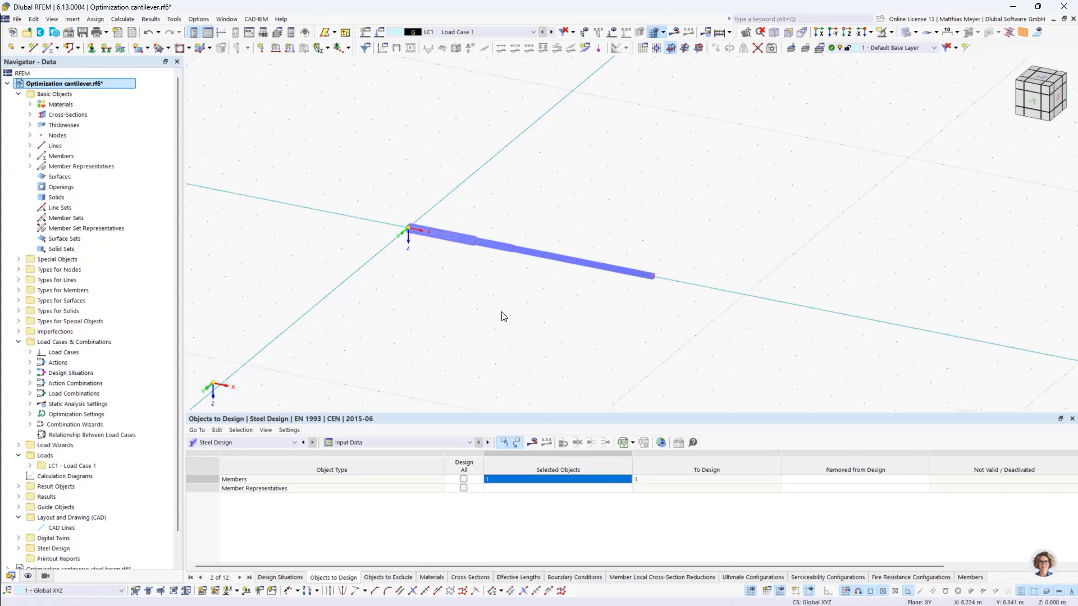
- Activate OS1 in the optimization settings, calculate everything for maximum L_1, and move the solver window clear of the model and results table
click(197, 20)
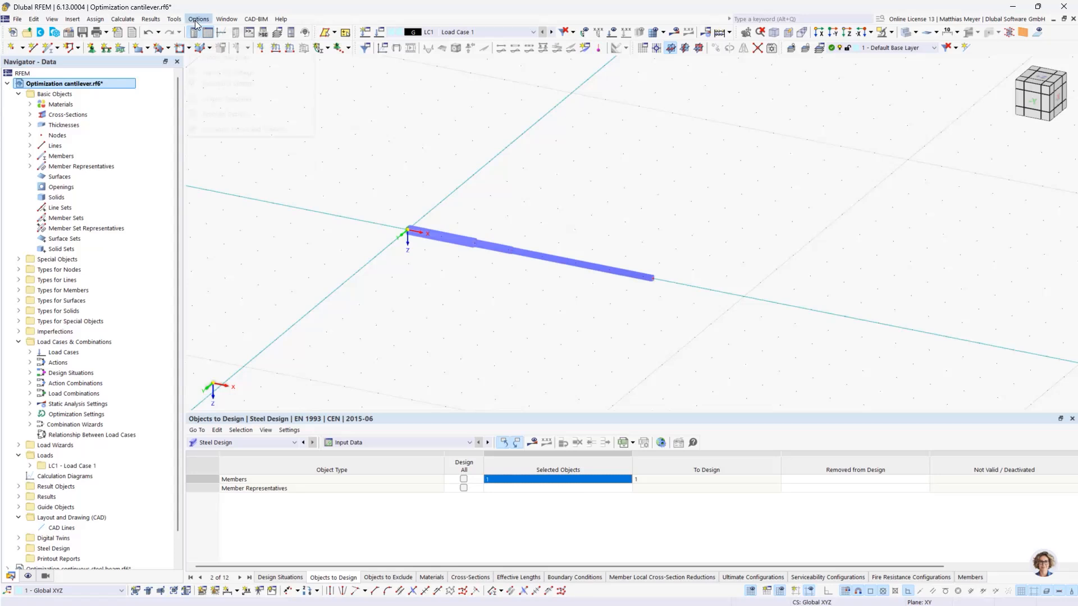
mouse_move(122, 19)
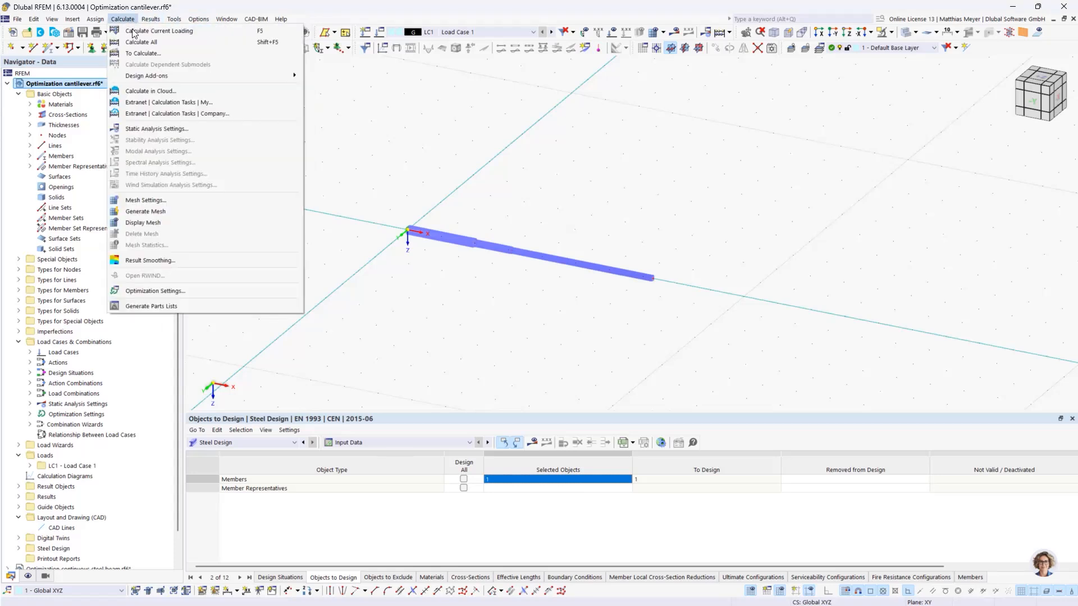
click(166, 291)
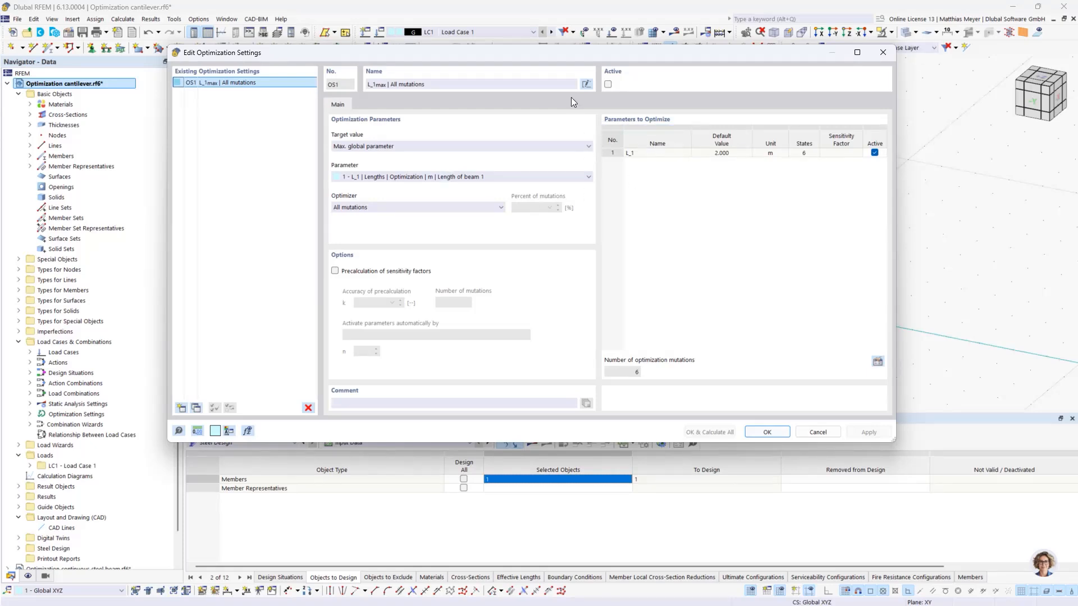
click(608, 84)
click(721, 432)
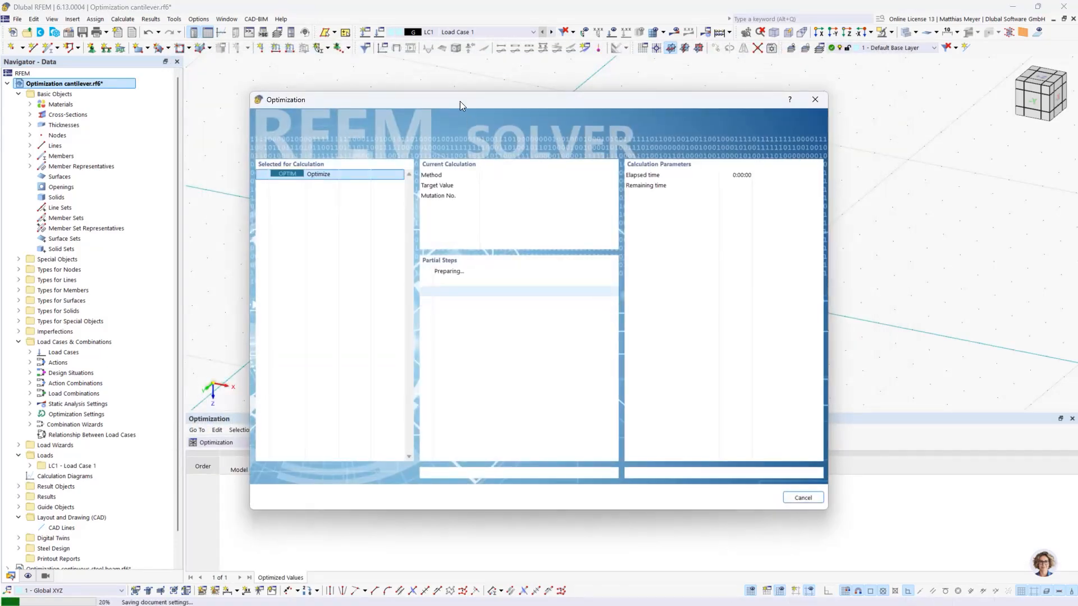
drag(459, 101, 582, 98)
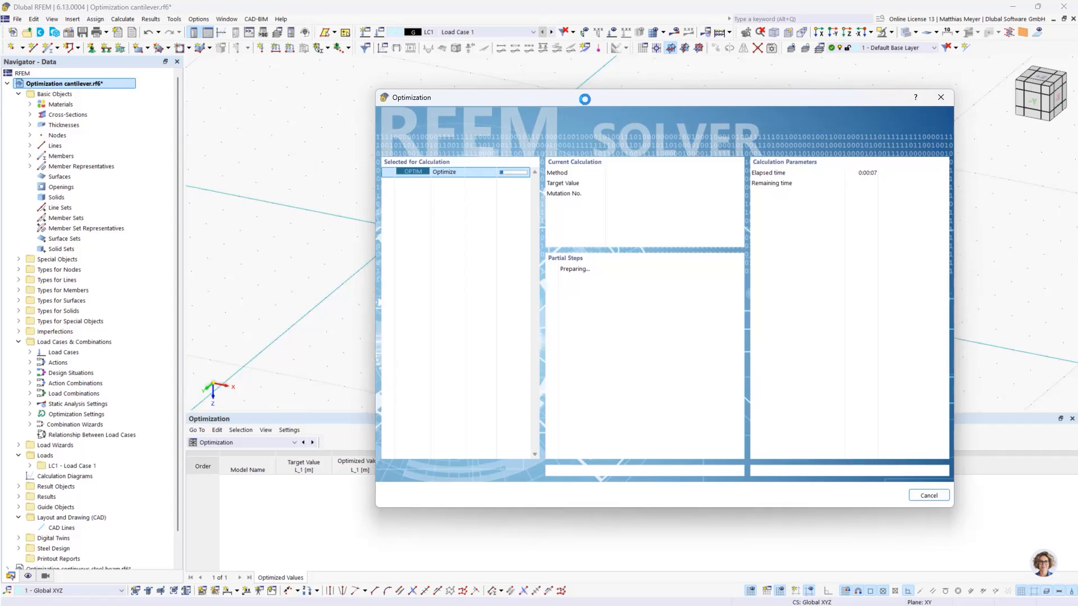
drag(584, 99, 734, 56)
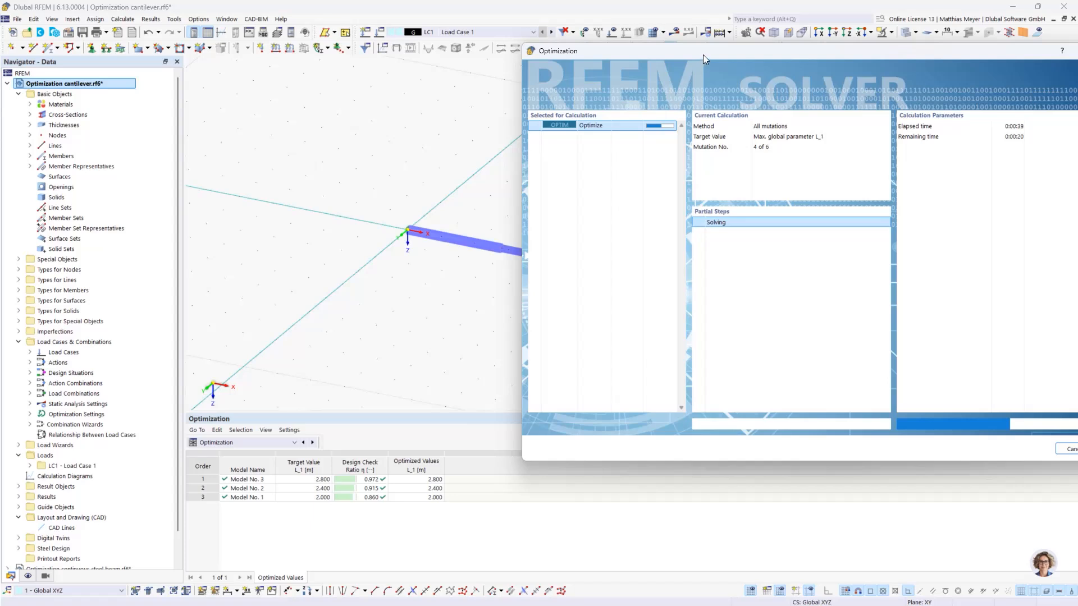
drag(698, 52, 640, 41)
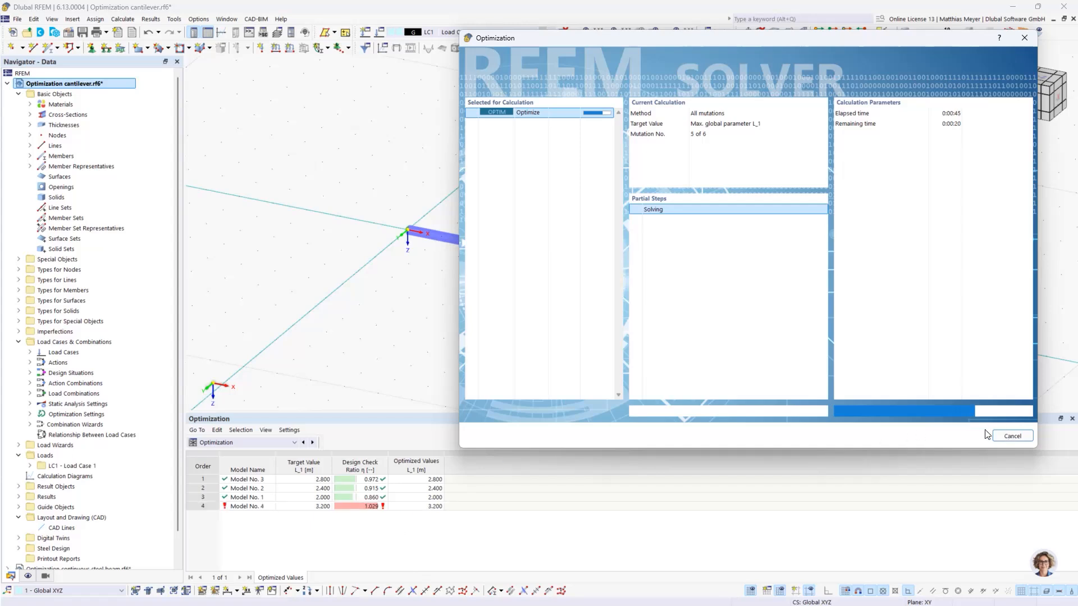
- Cancel the running L_1 optimization during mutation 5 of 6 and confirm the cancellation
click(1003, 441)
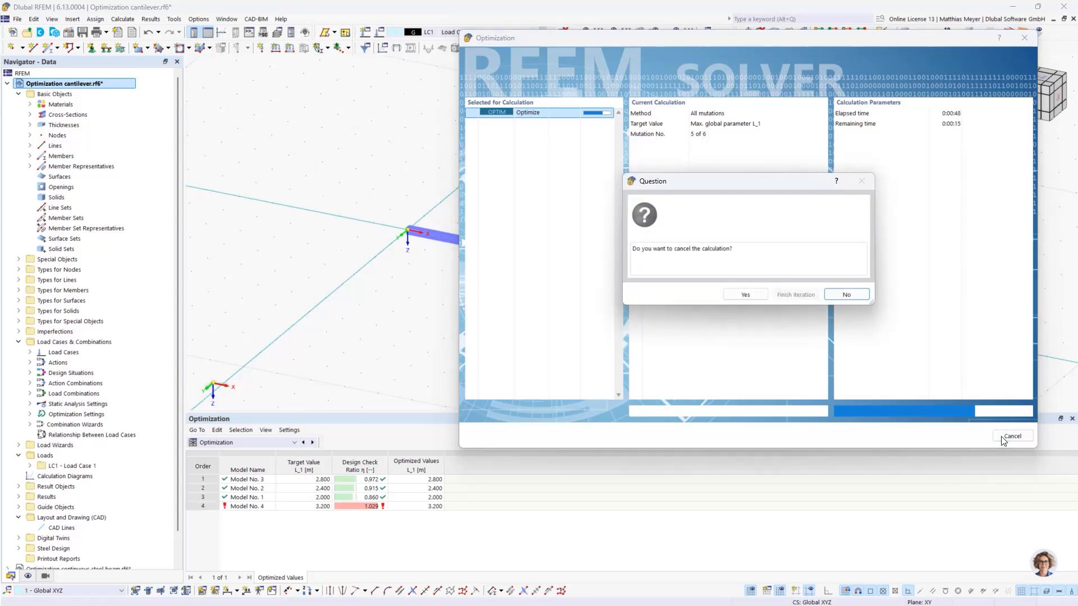
click(752, 299)
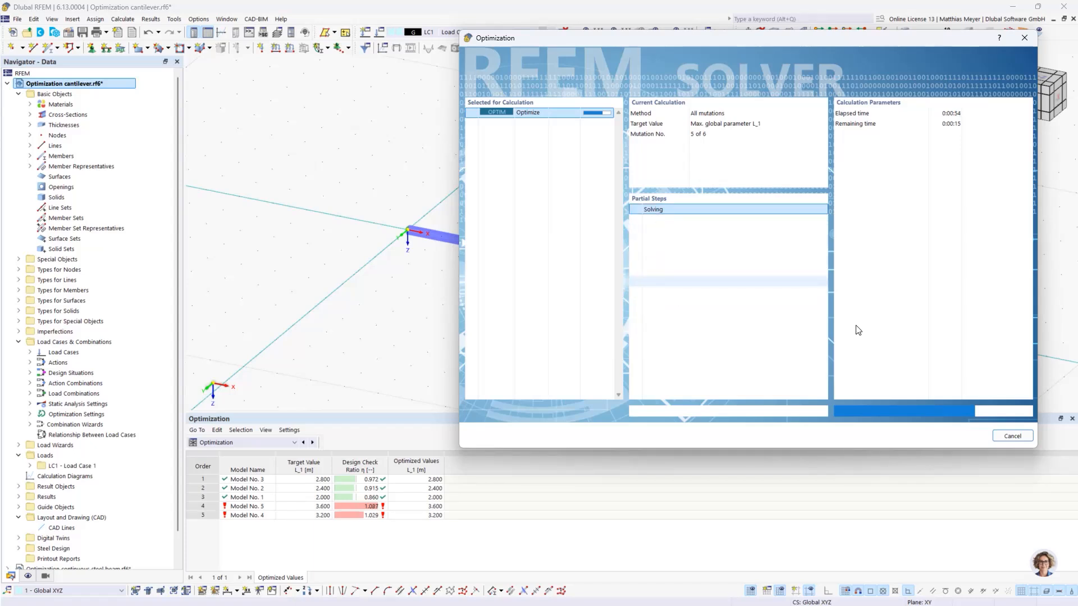
key(Escape)
click(635, 356)
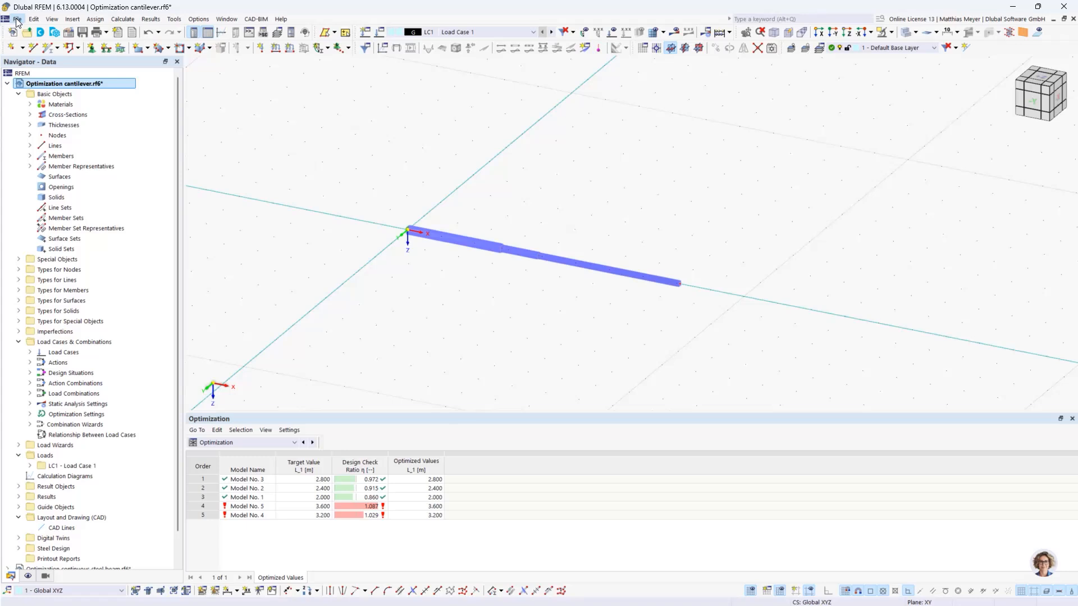
- Add a linear dimension along the whole cantilever, offset to the global axes by about 7.7 m in X and 3.5 m in Y
click(73, 19)
mouse_move(111, 167)
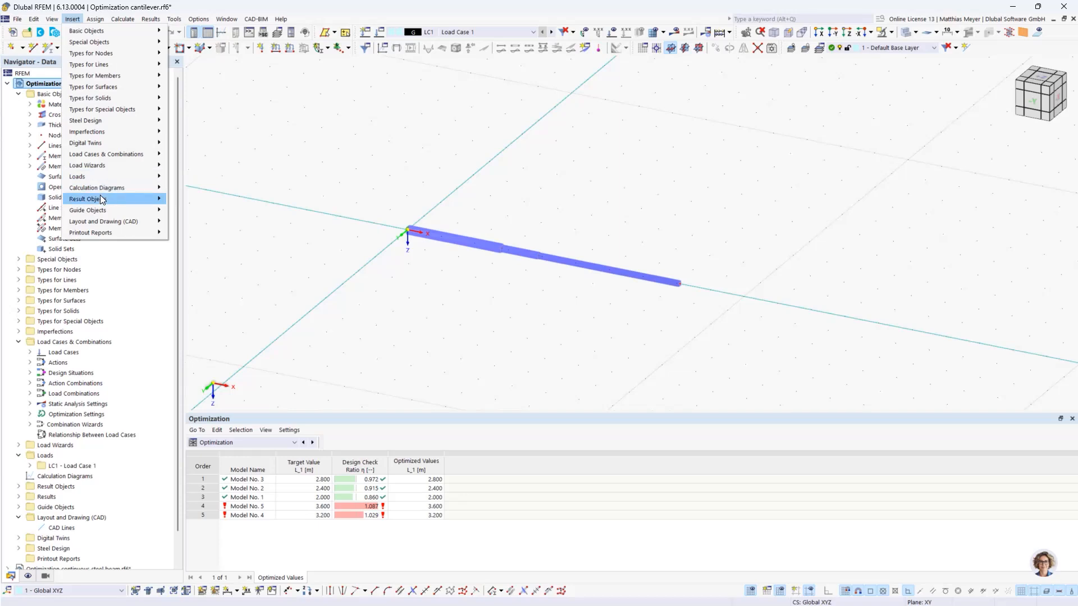
mouse_move(107, 211)
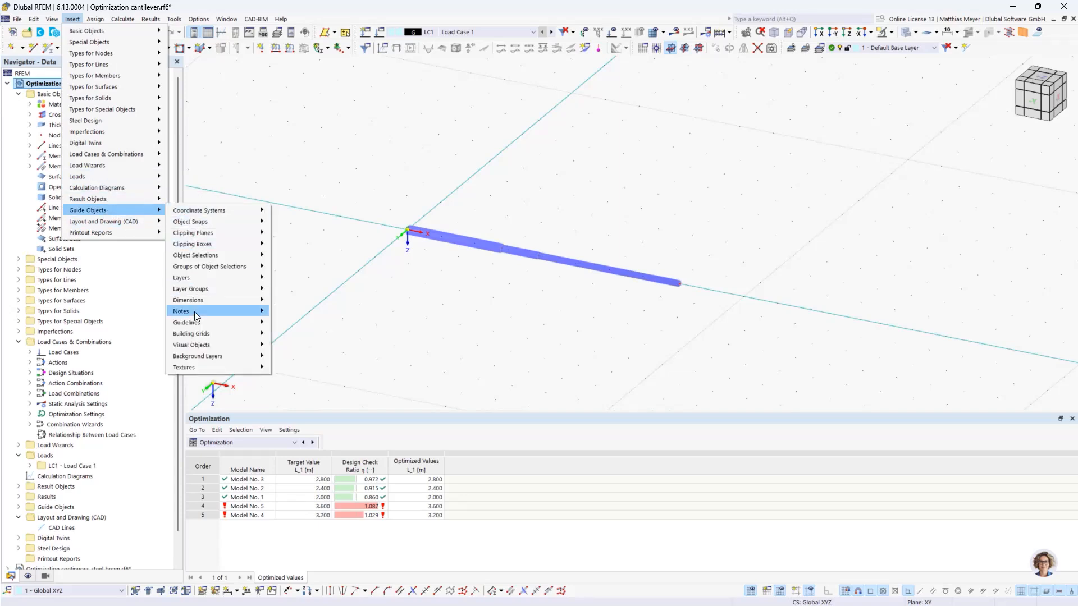
mouse_move(231, 301)
mouse_move(295, 303)
click(363, 304)
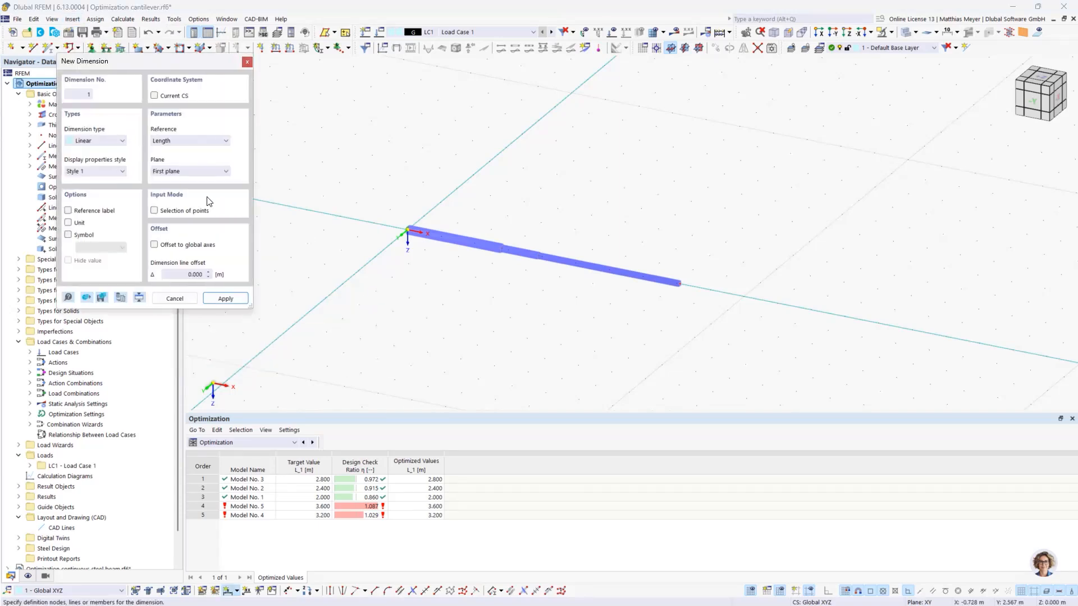
click(154, 244)
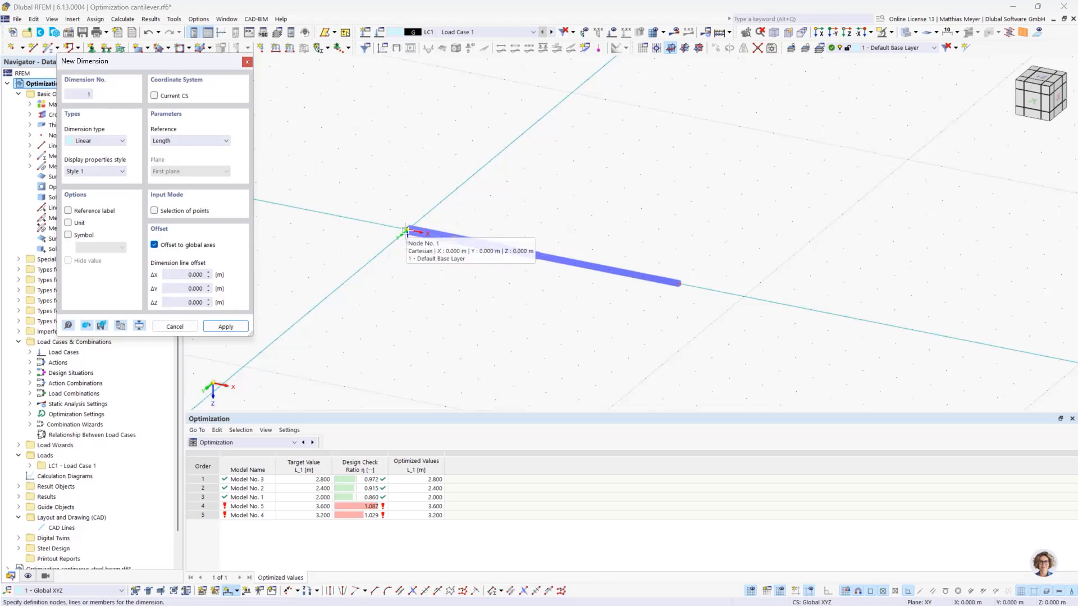
click(407, 231)
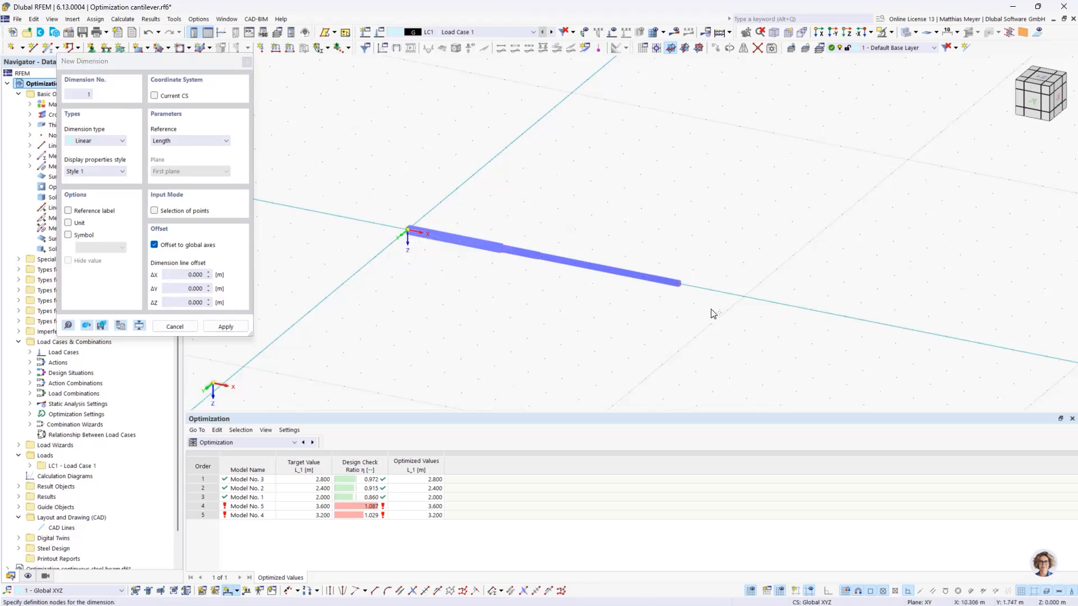
click(611, 333)
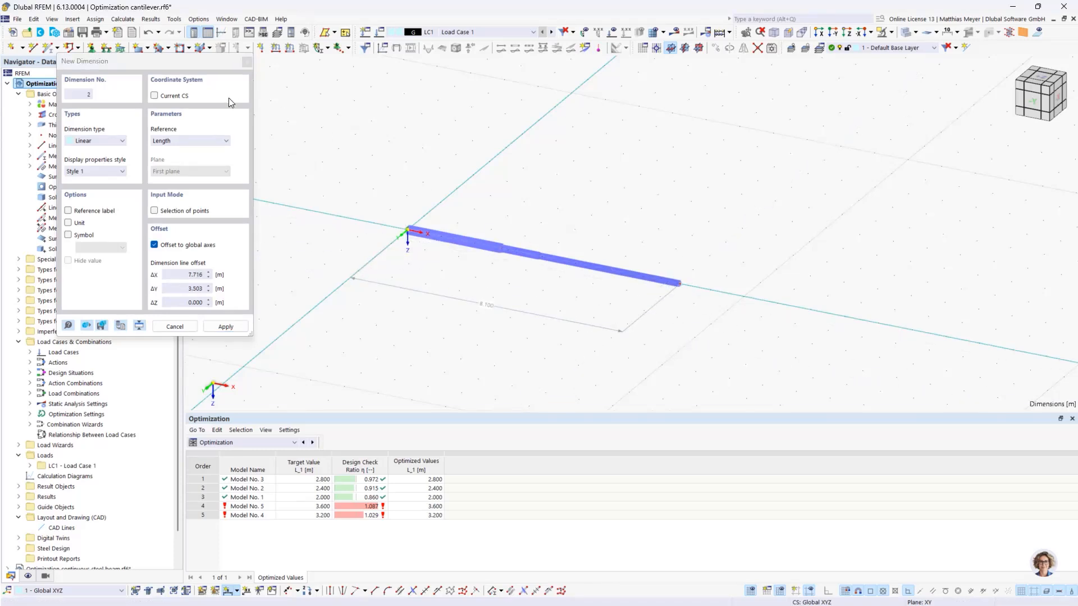
click(175, 327)
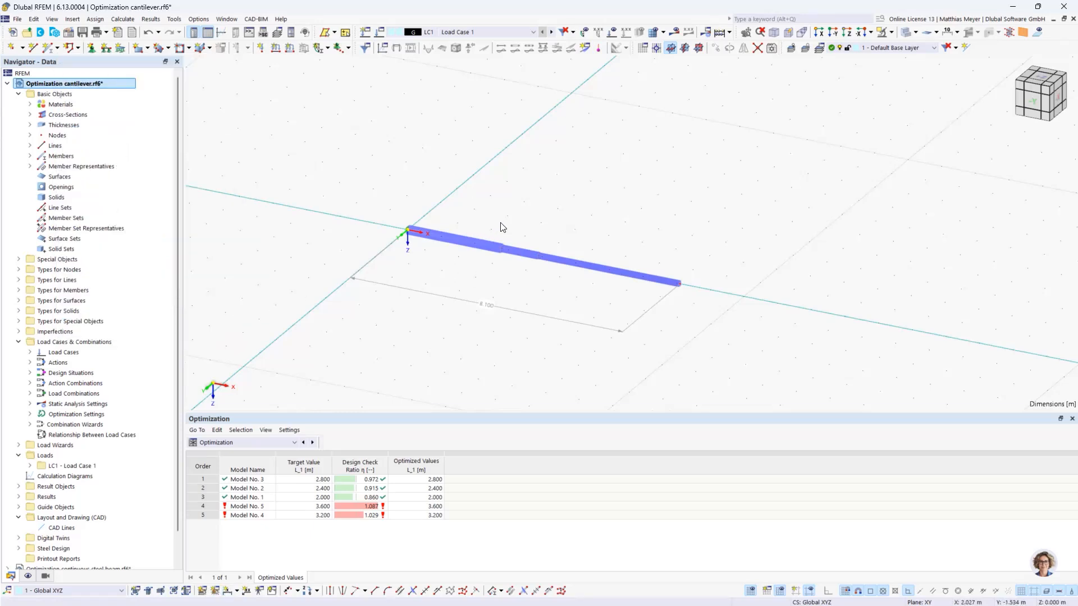
- Set Steel Design to design all members again and display the design check ratios along the cantilever
scroll(101, 211, down, 1)
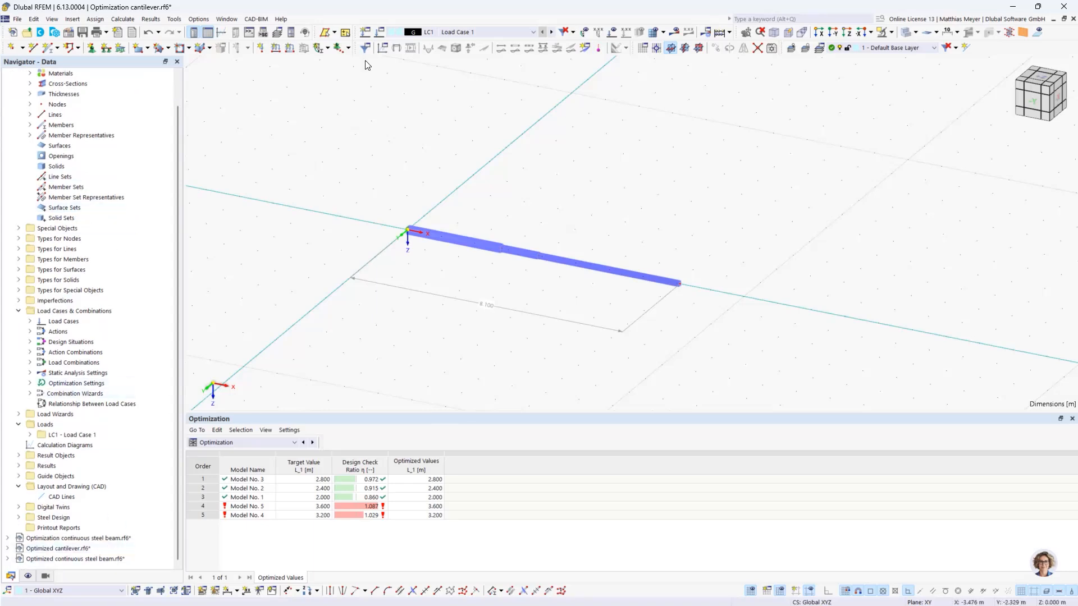
click(263, 443)
click(249, 506)
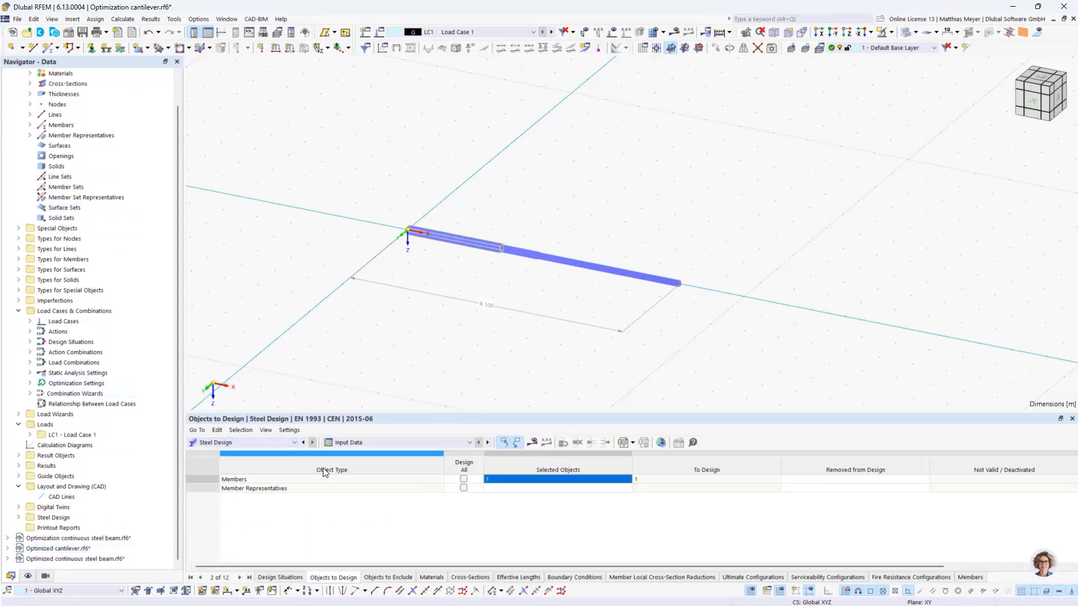
click(533, 443)
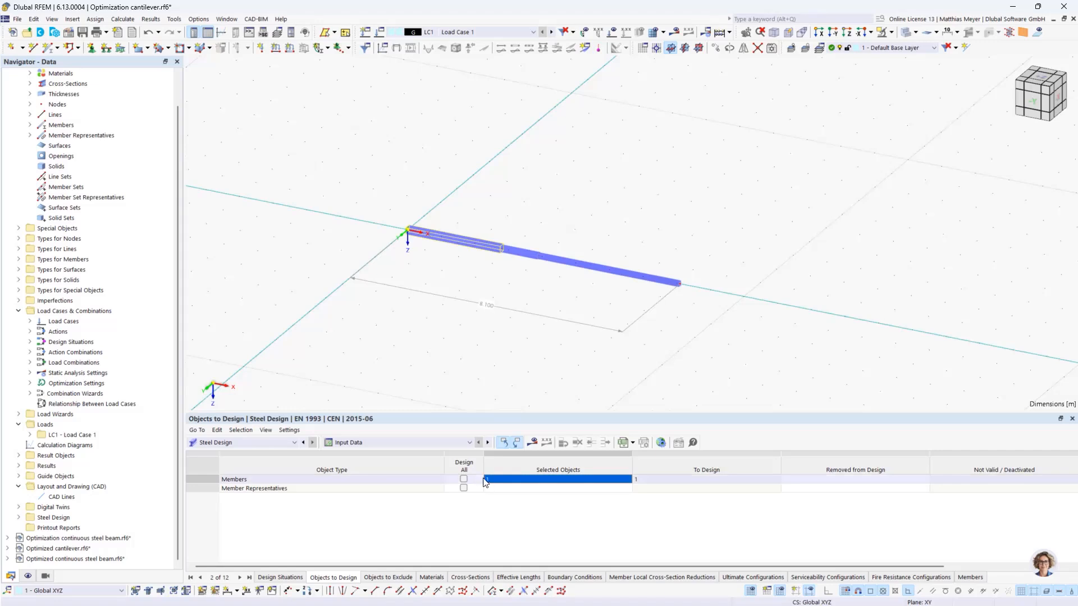
click(531, 444)
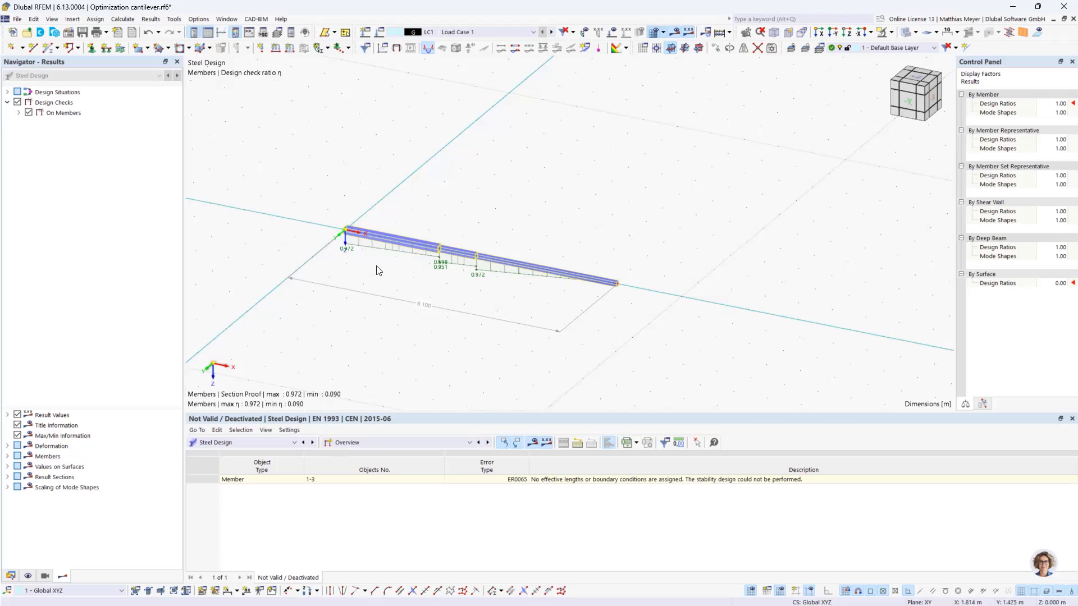
- Switch to the model Optimized cantilever.rf6, review its optimization settings for L_1 to L_3, and close them unchanged
click(12, 577)
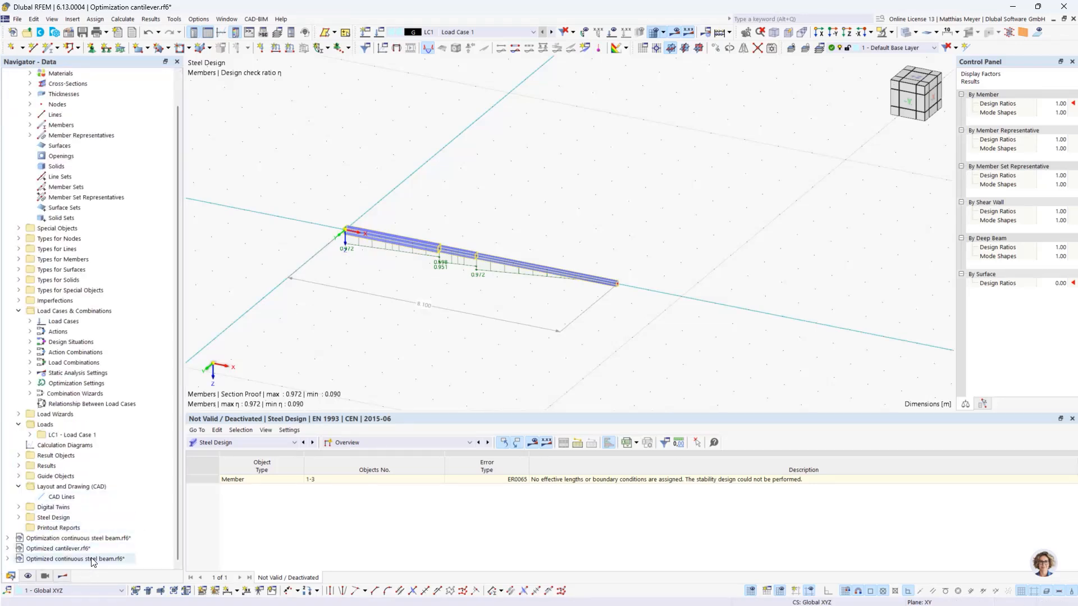
click(75, 548)
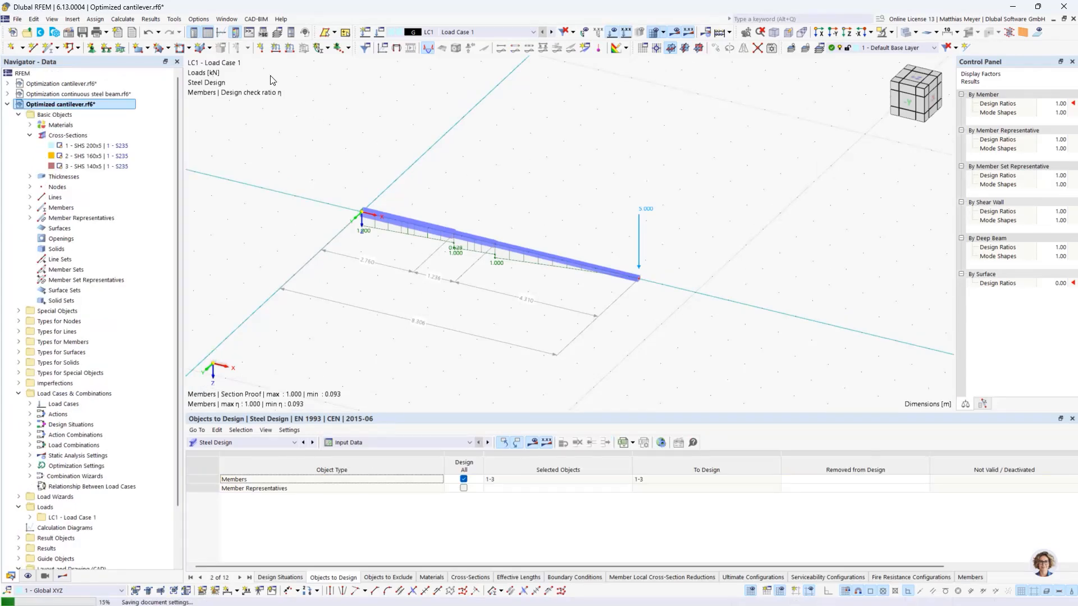
click(128, 24)
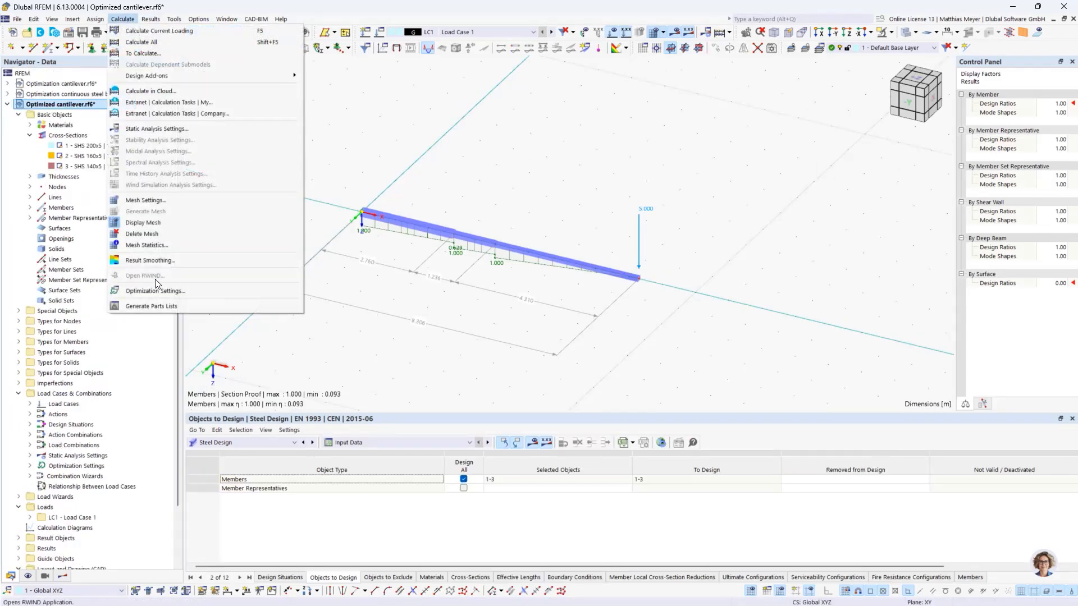
click(157, 284)
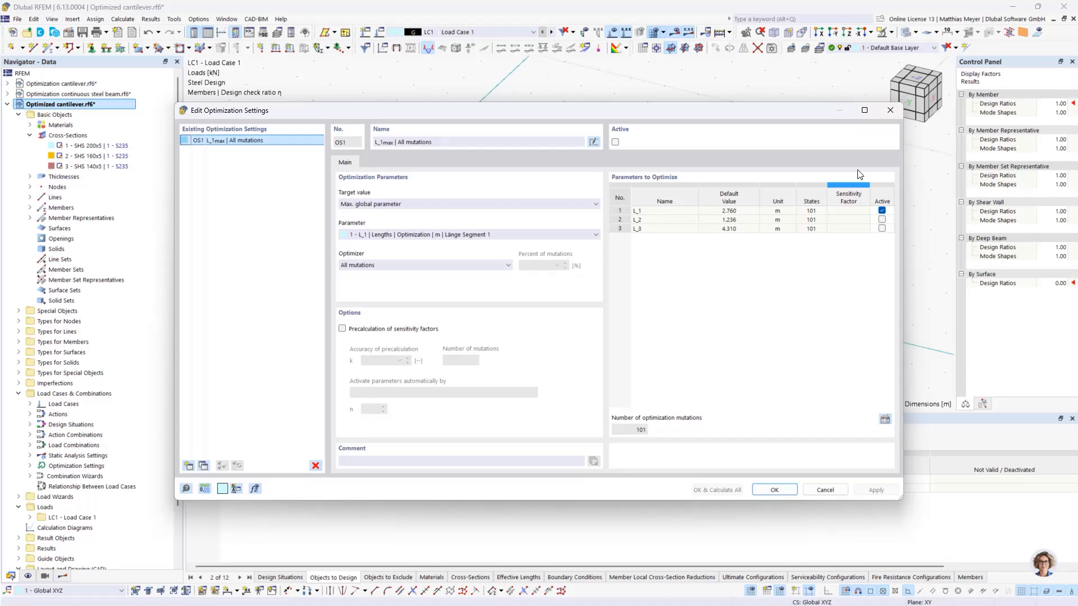
click(891, 110)
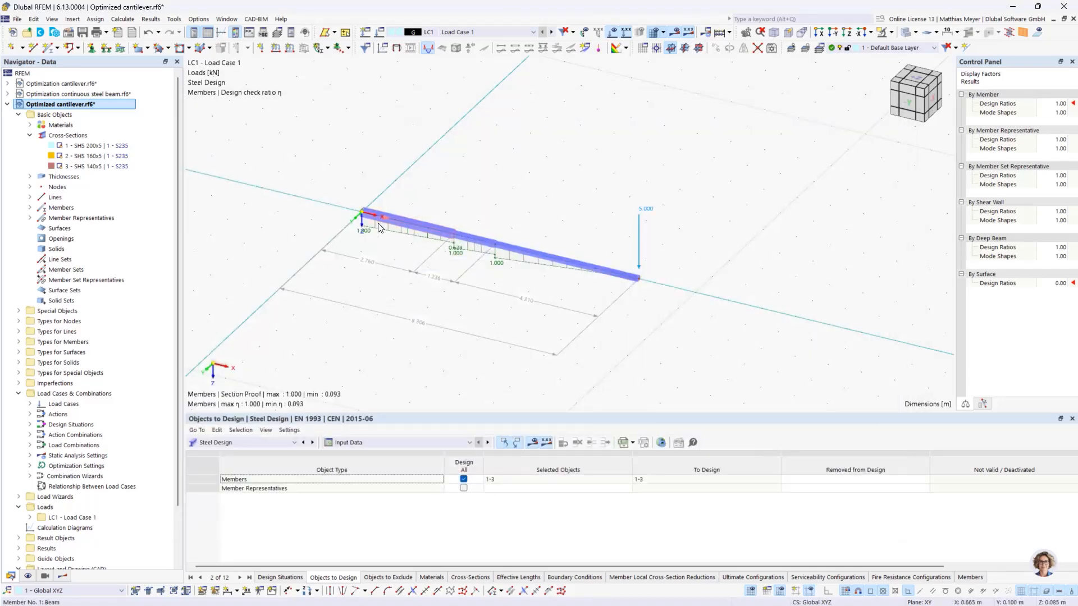